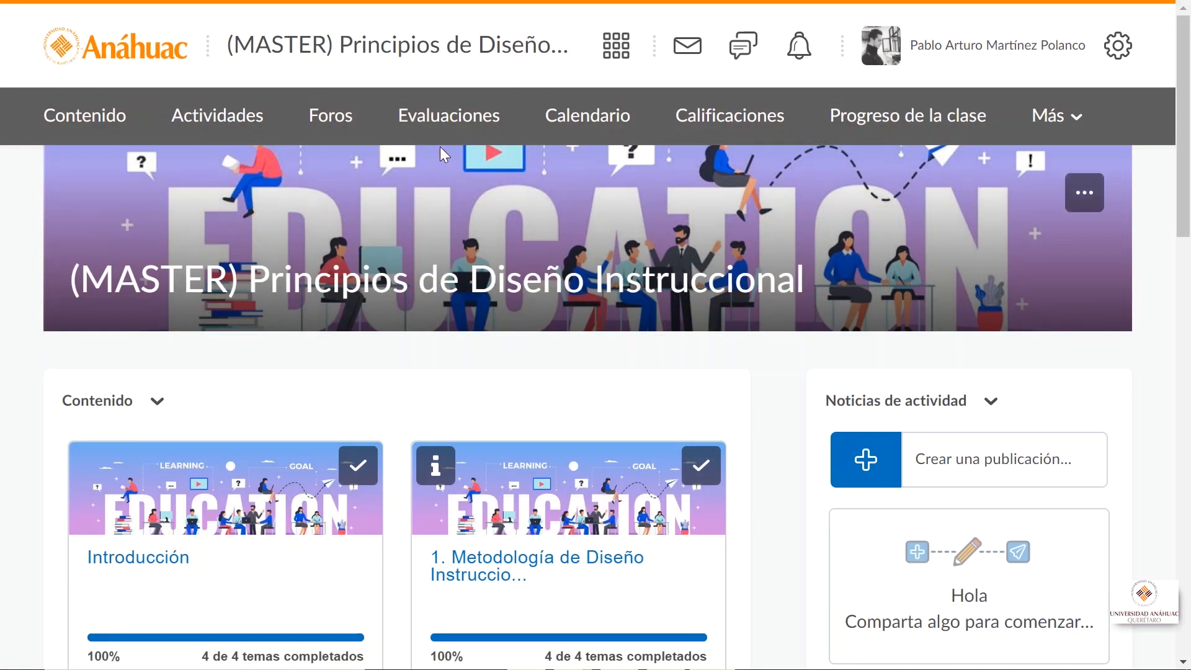
- Open the course's question library under the evaluations and start a new section
click(444, 122)
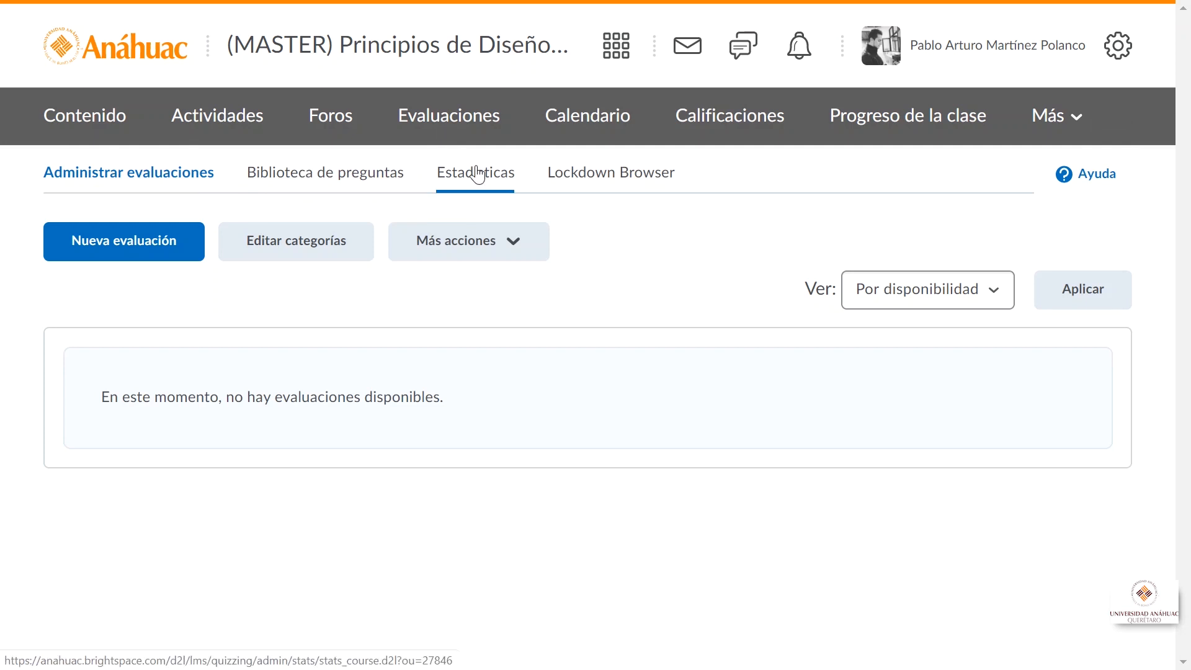
click(394, 179)
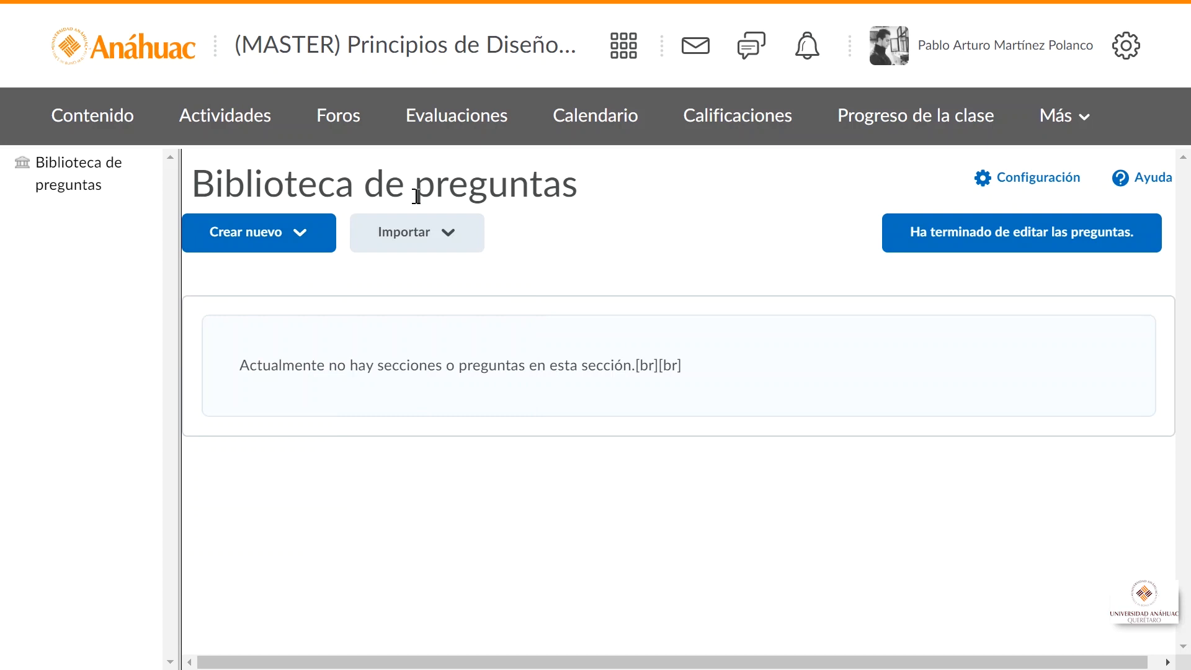
click(293, 229)
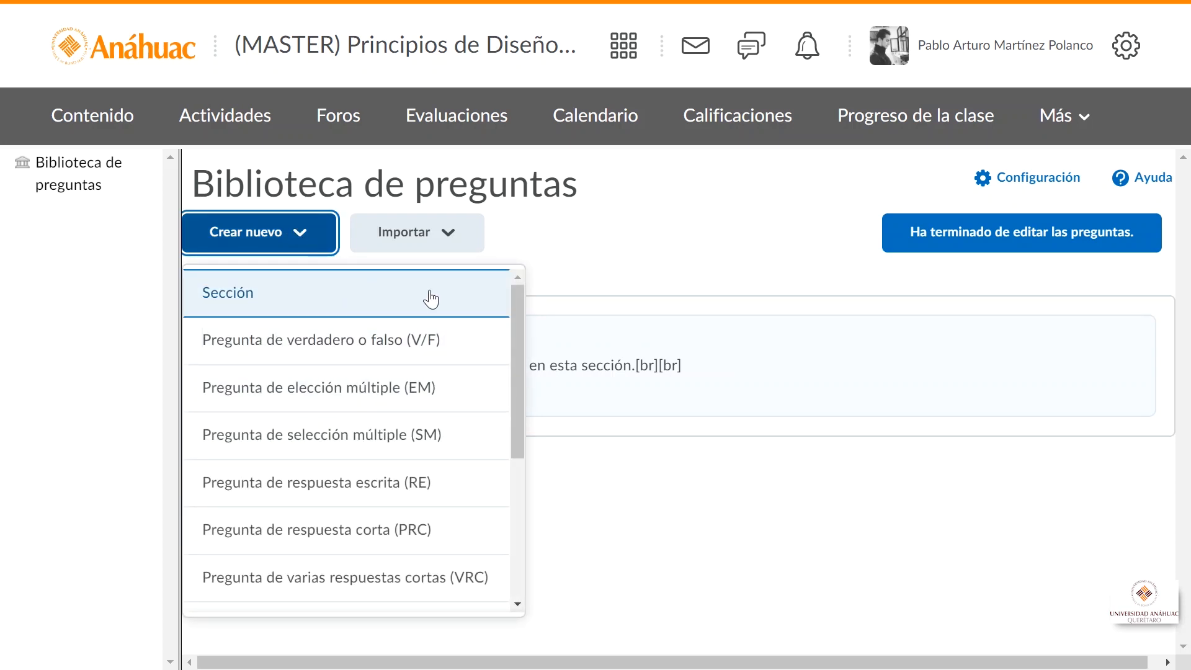
mouse_move(523, 295)
mouse_down()
mouse_move(528, 452)
mouse_move(508, 326)
mouse_move(516, 288)
mouse_up()
click(441, 298)
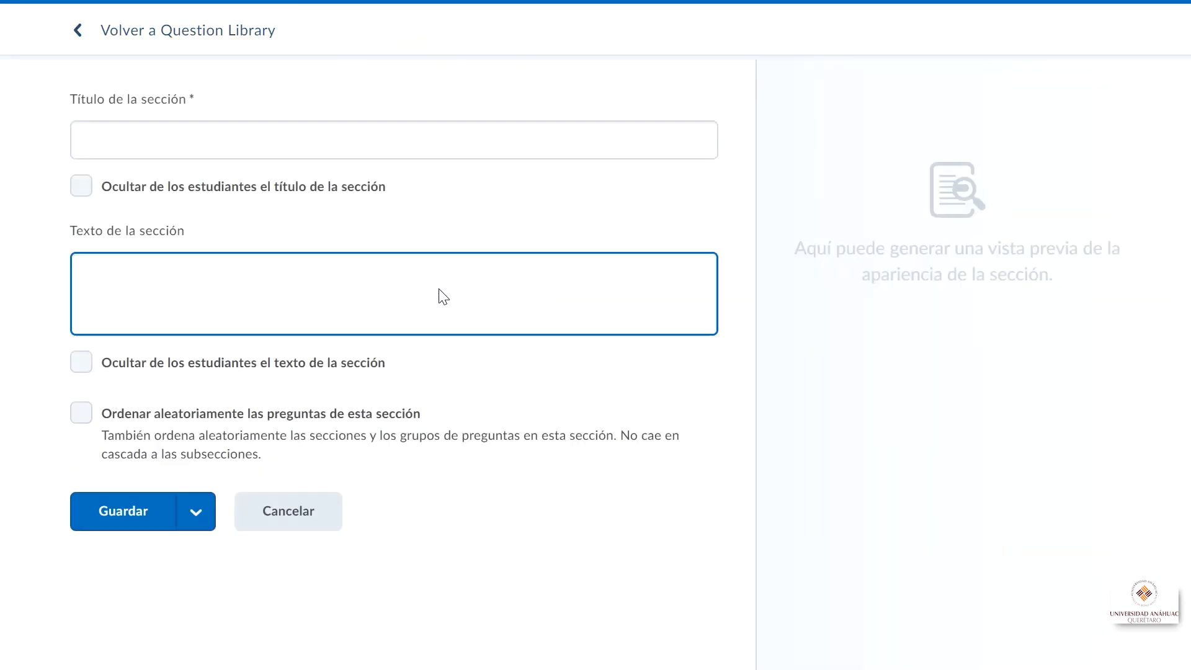
- Title the section "Preguntas Tema 1. Pedagogos famosos"
click(300, 148)
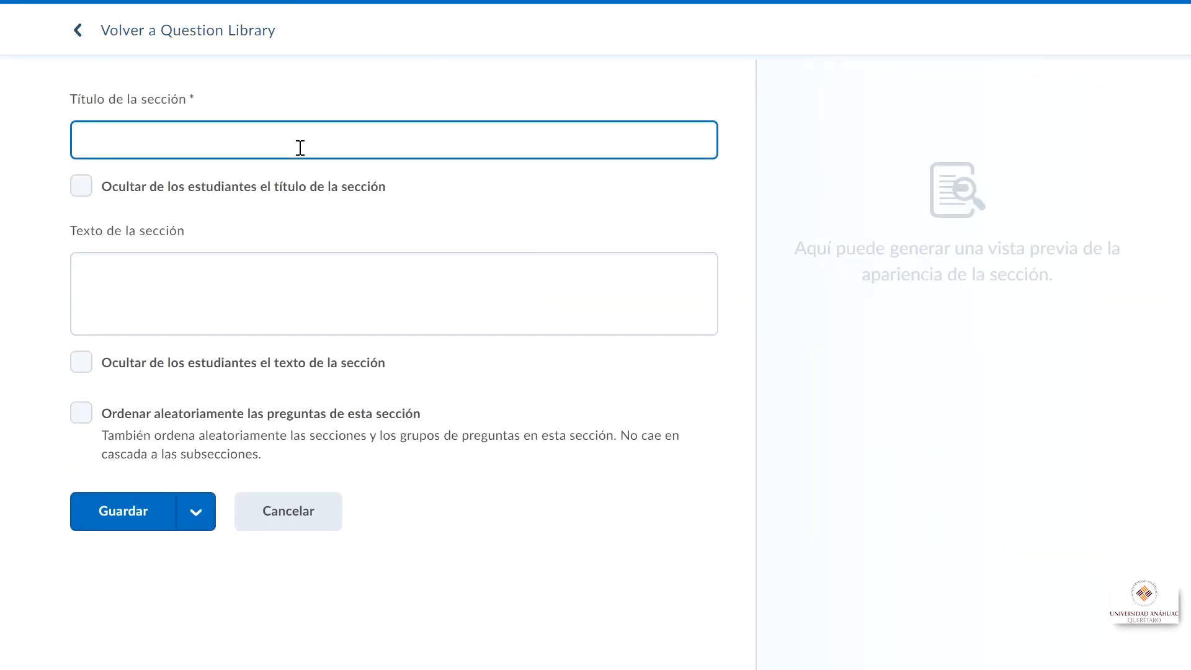
text(Pregunt)
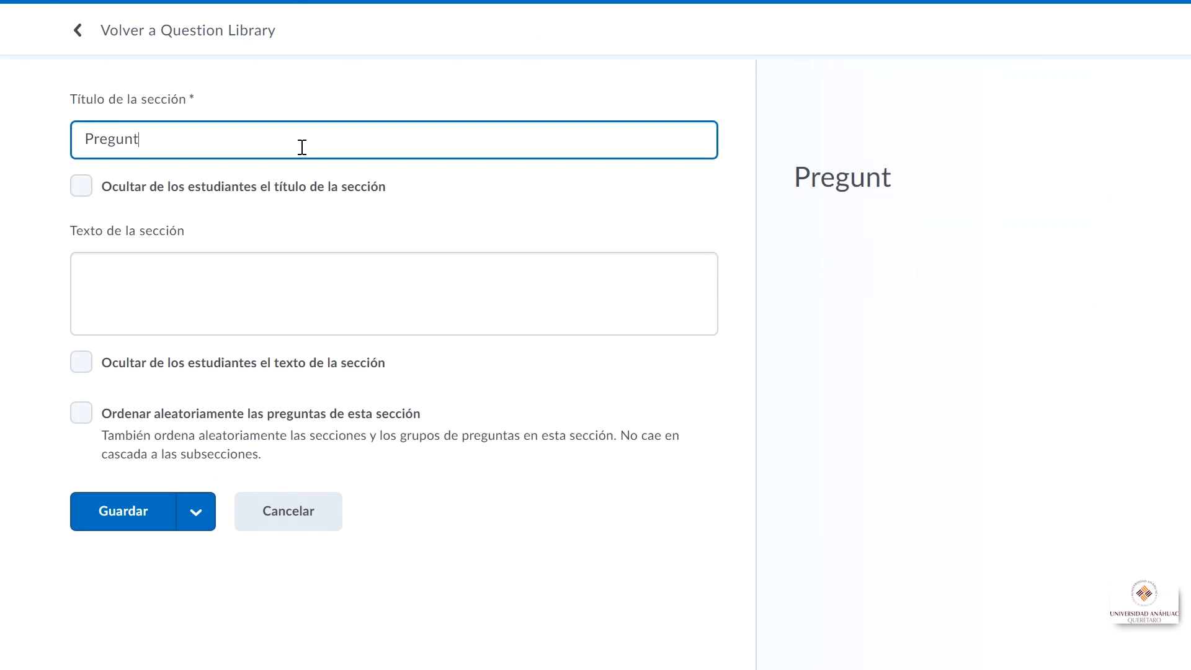
text(as Tema 1. Pedagogos famosos)
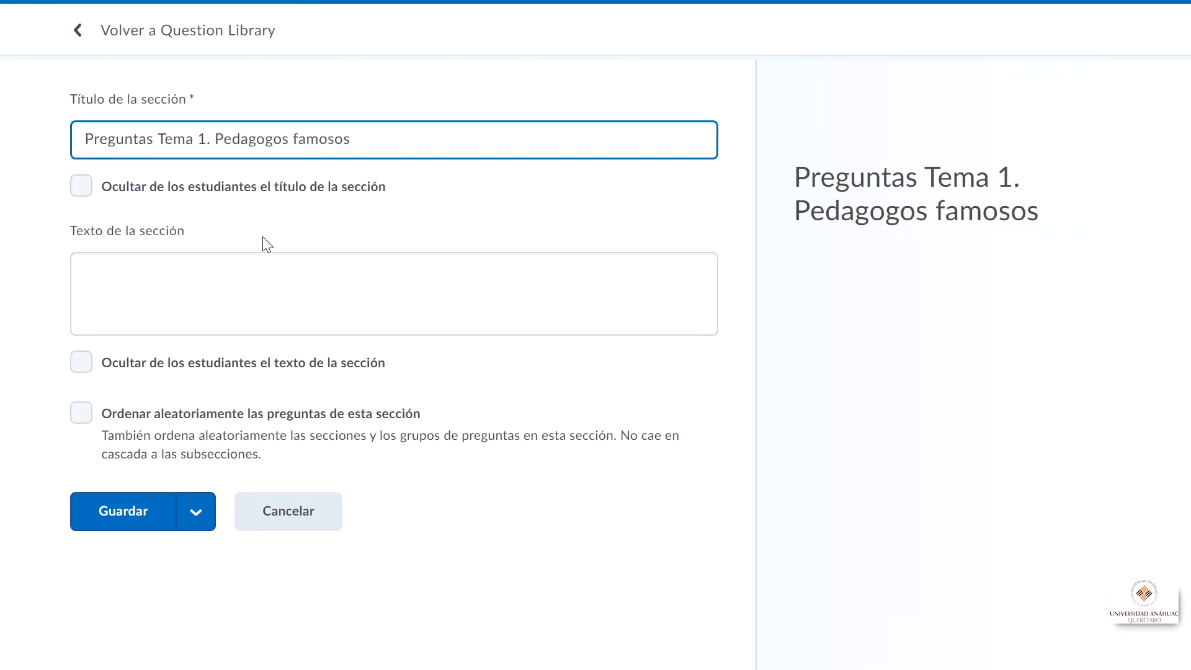
- Enter the section text "Esta sección contiene preguntas sobre el tema 1."
click(249, 270)
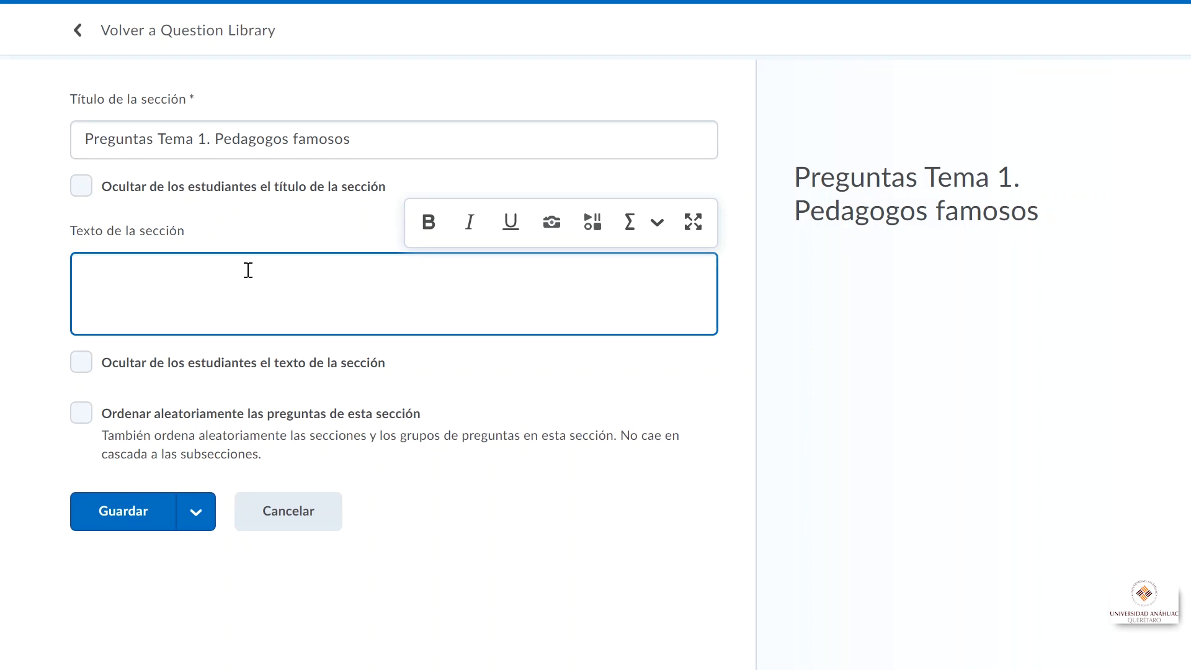
text(Esta sección contiene pregntas)
key(BackSpace)
key(BackSpace)
key(BackSpace)
key(BackSpace)
text(untas sobre el tema 1.)
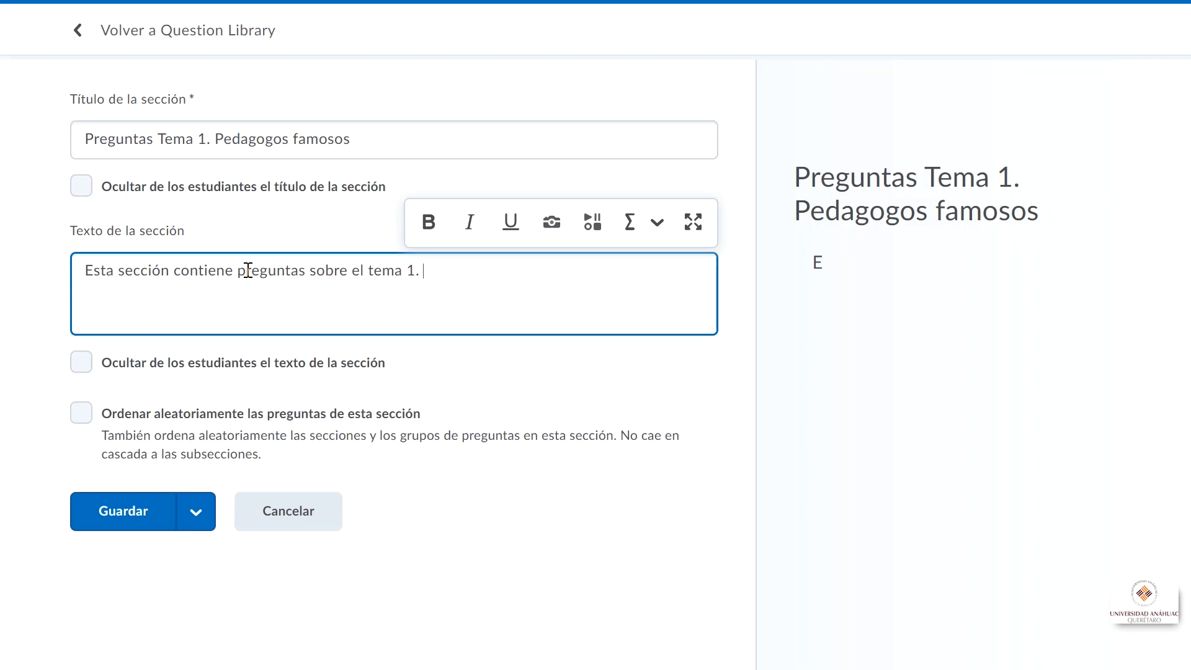
click(3, 224)
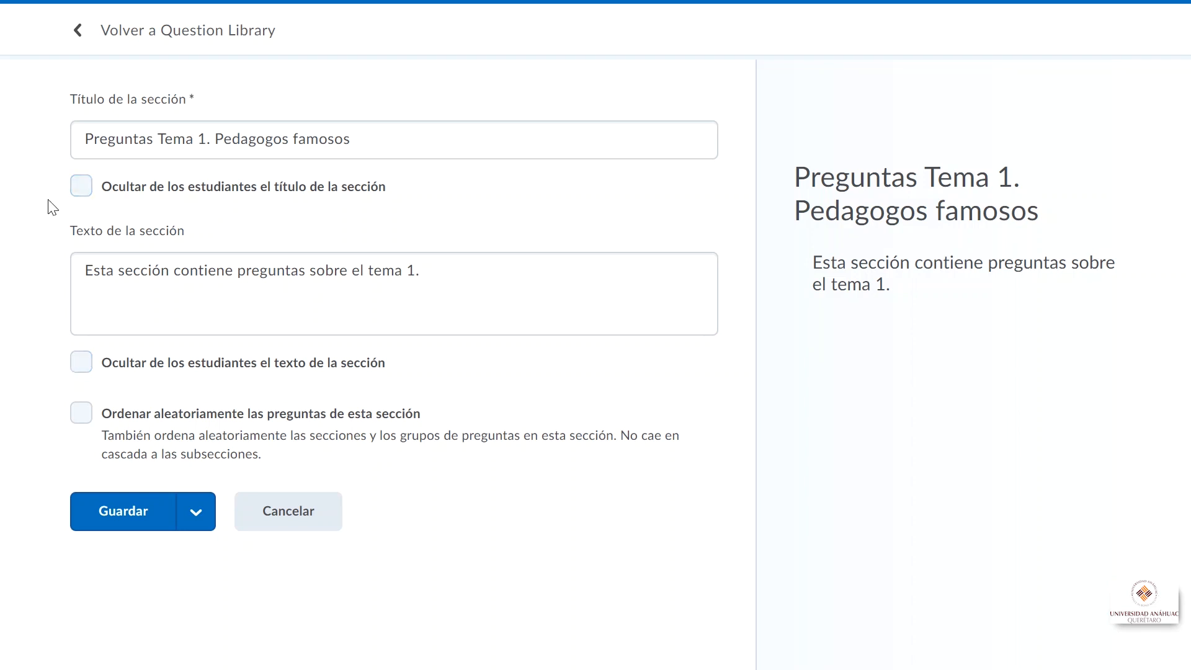
- Hide both the section title and the section text from students
click(81, 185)
click(76, 365)
key(shift+Tab)
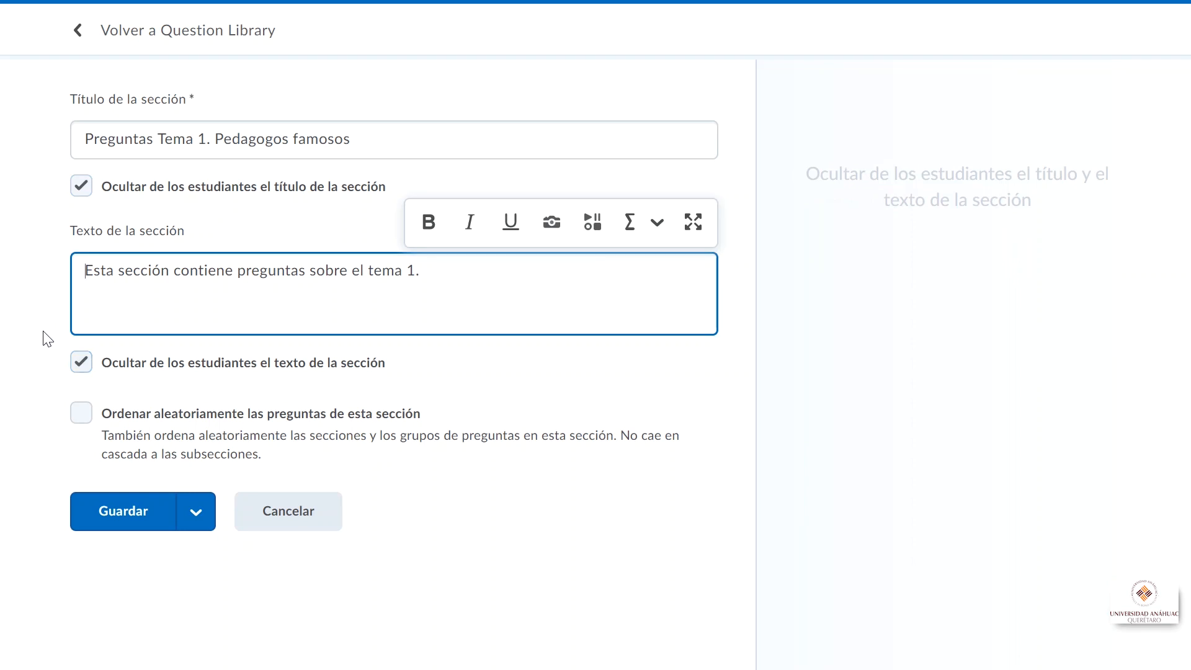
click(47, 338)
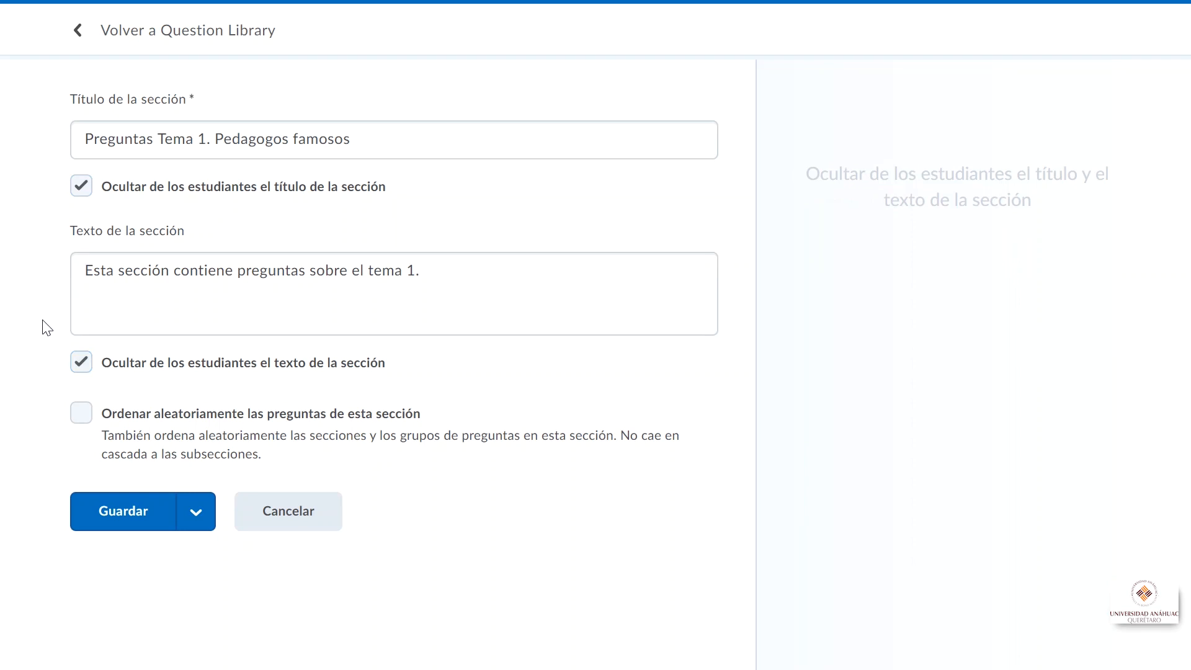
- Replace the section title with "Caso:" and look through the Caso Heinz example section
click(126, 138)
drag(358, 139, 60, 143)
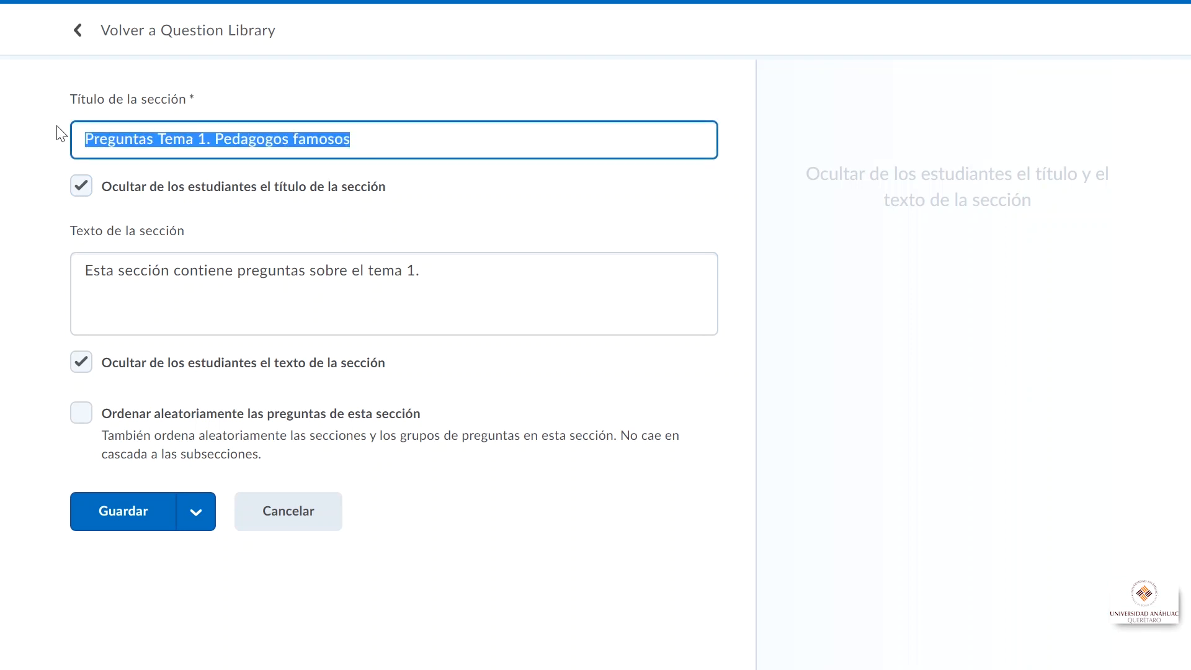
key(BackSpace)
text(Caso:)
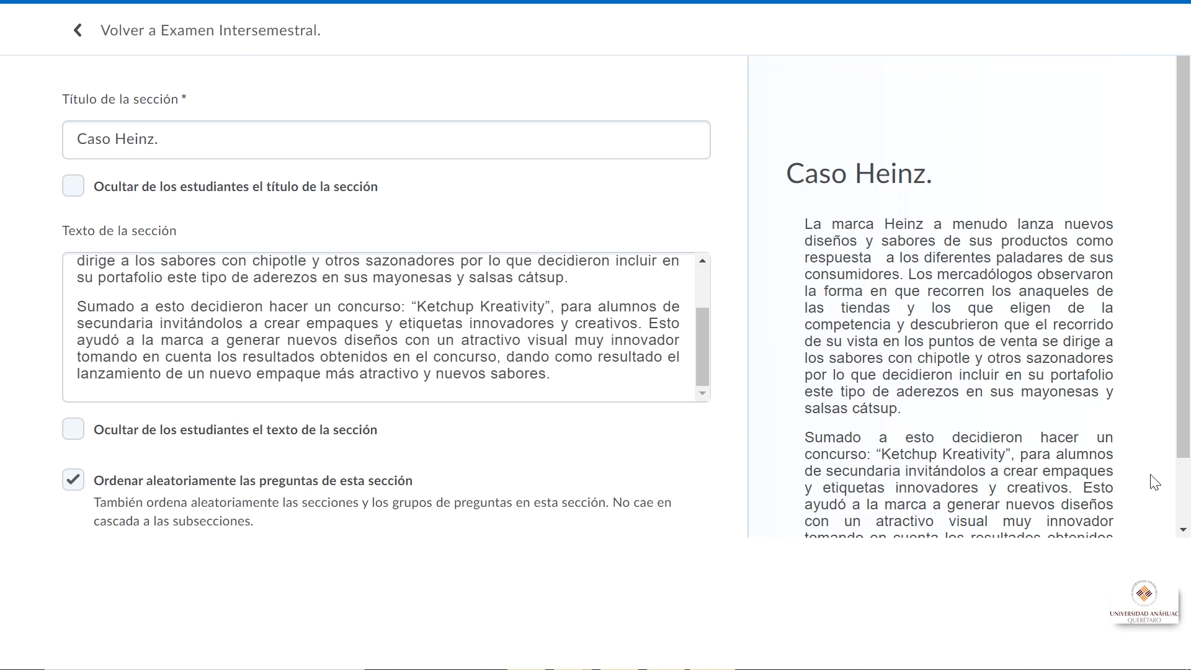
scroll(1188, 447, down, 2)
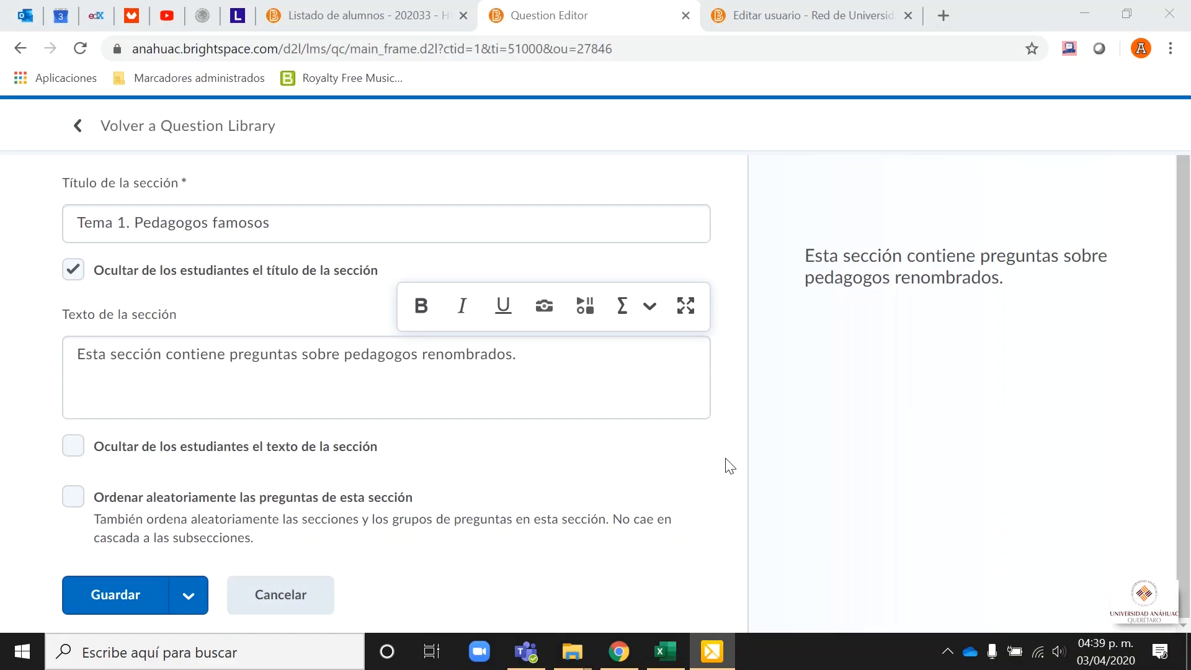
- Hide the section text from students, randomize the order of the section's questions, and save the section
click(75, 445)
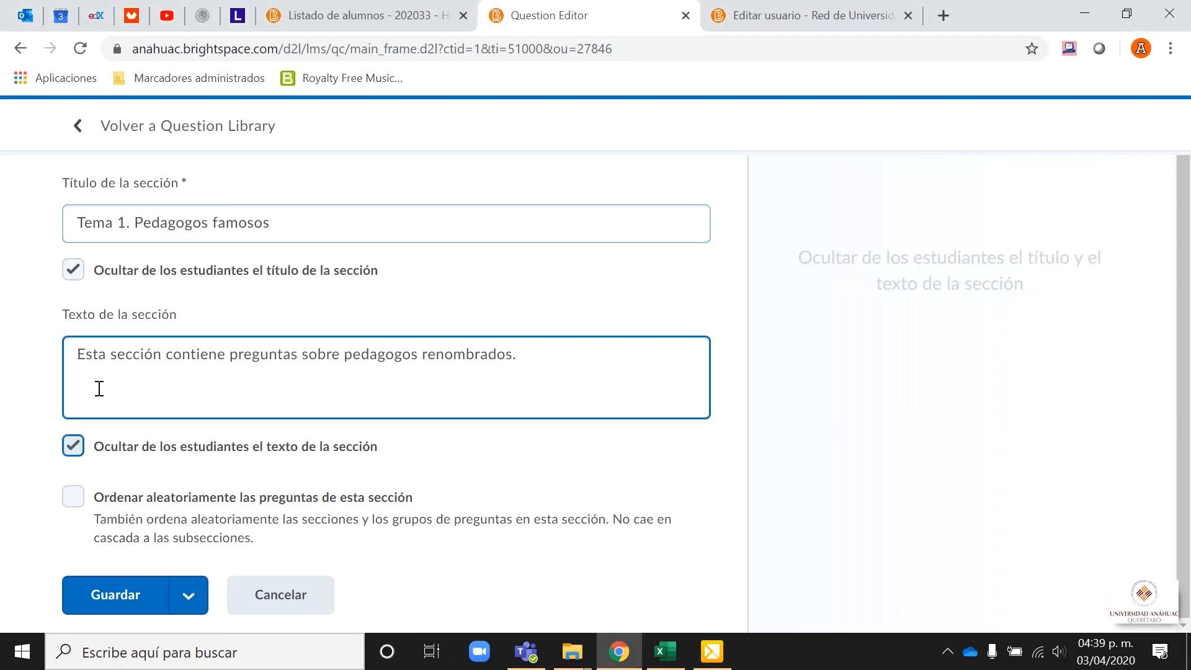
click(174, 389)
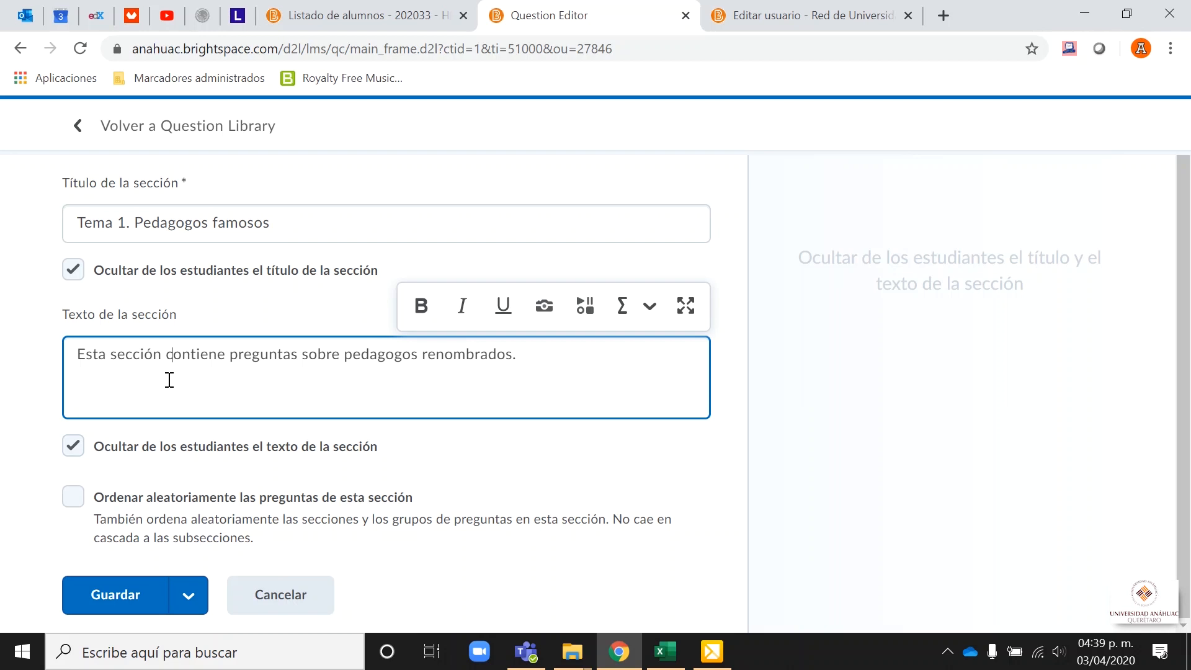
click(85, 501)
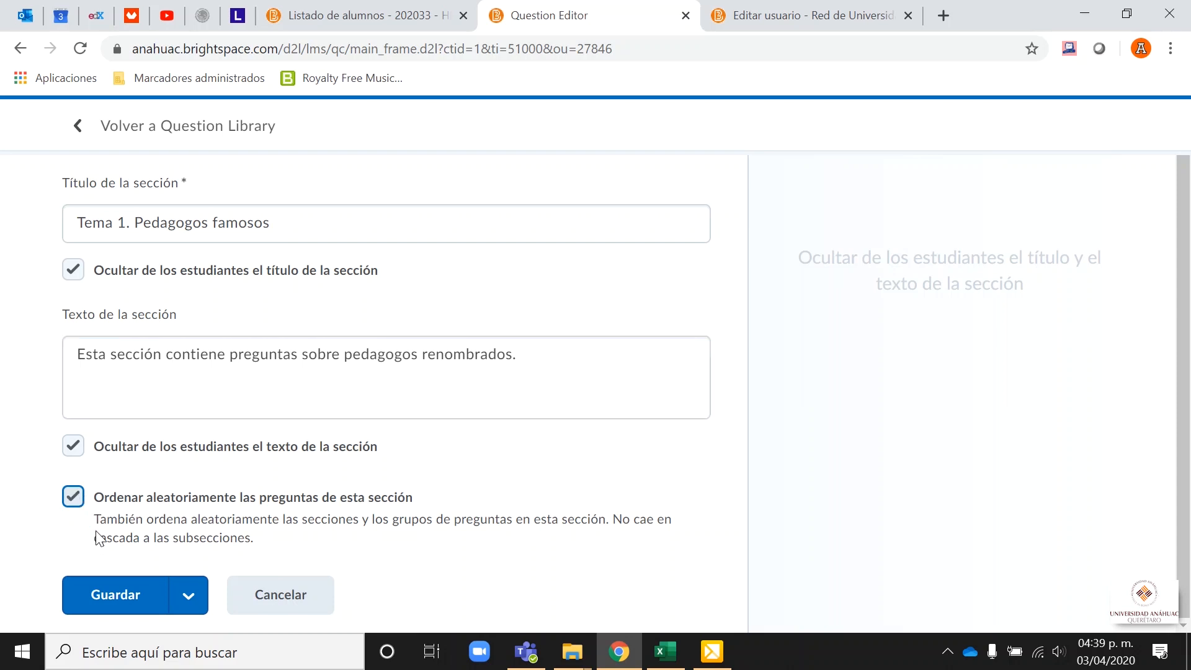
click(107, 594)
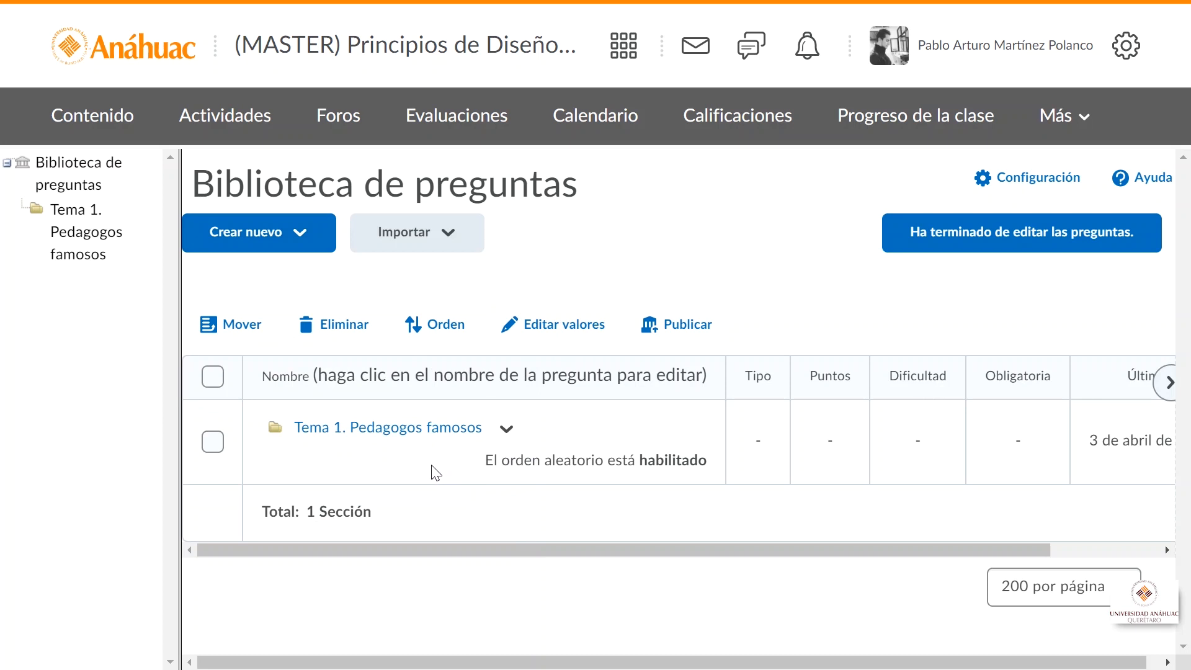
- Create a true/false question in the library with the text "Skinner es el padre del cognitivismo."
click(307, 239)
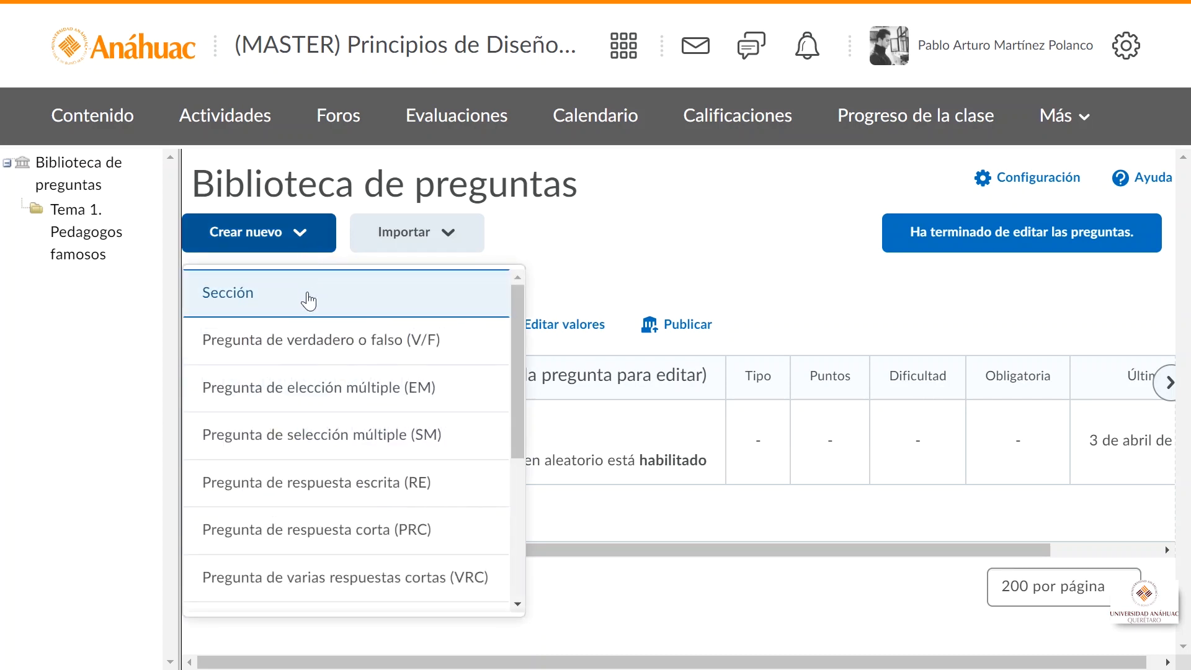
click(463, 351)
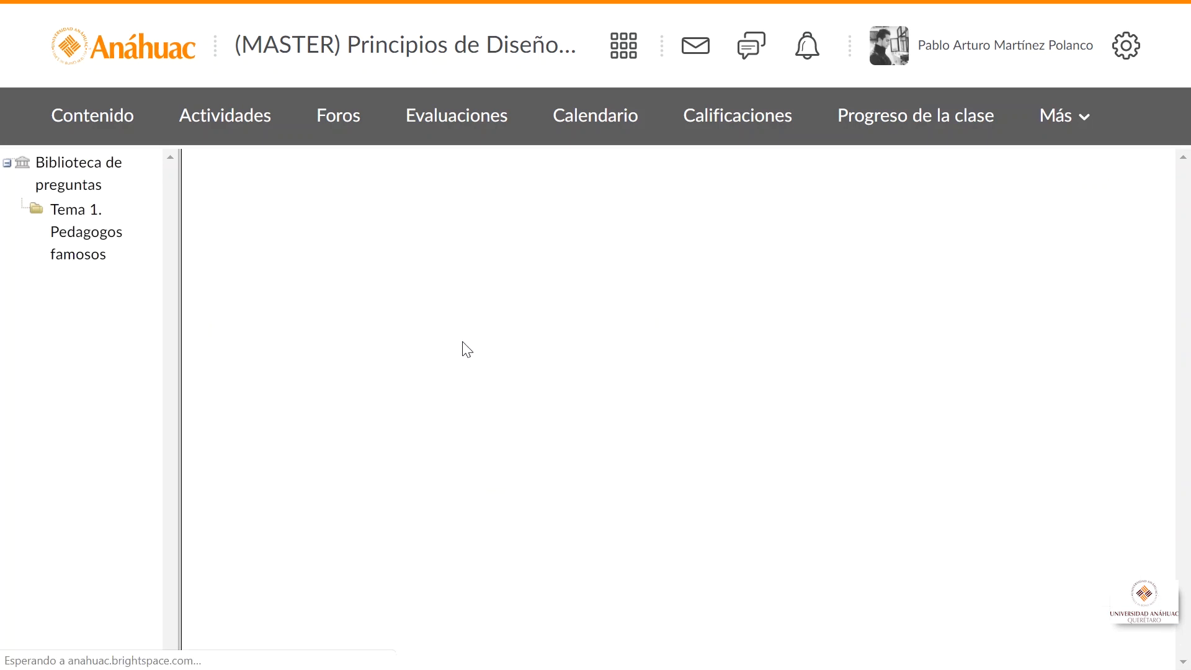
click(376, 216)
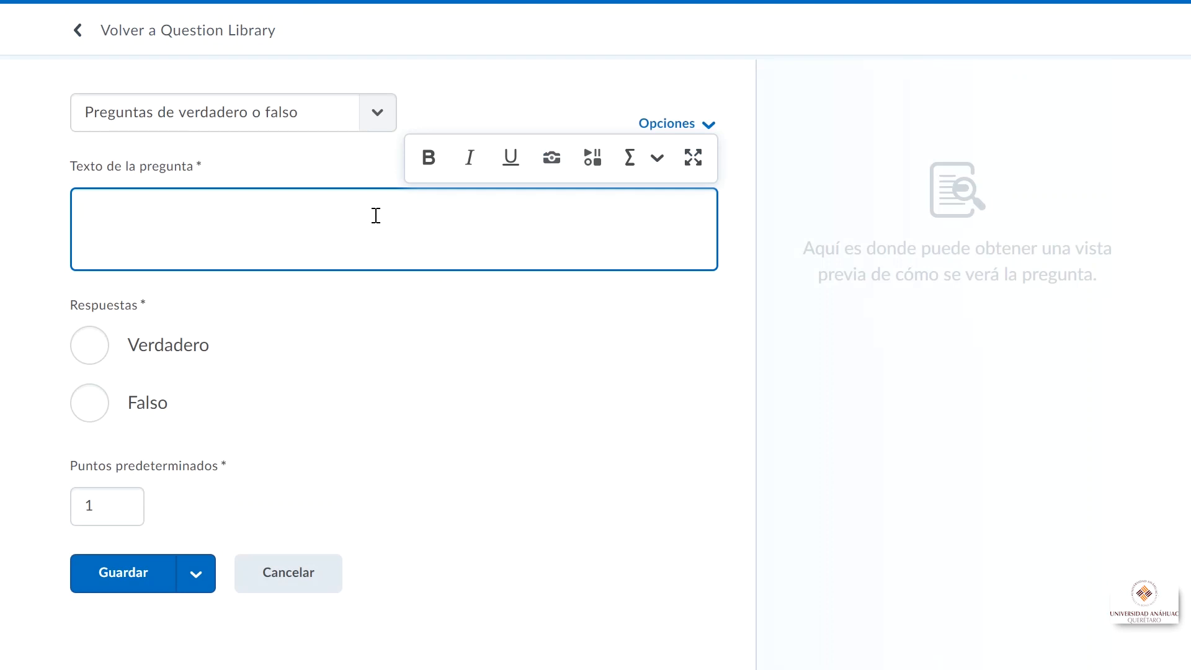
text(Skinner es el padre de l)
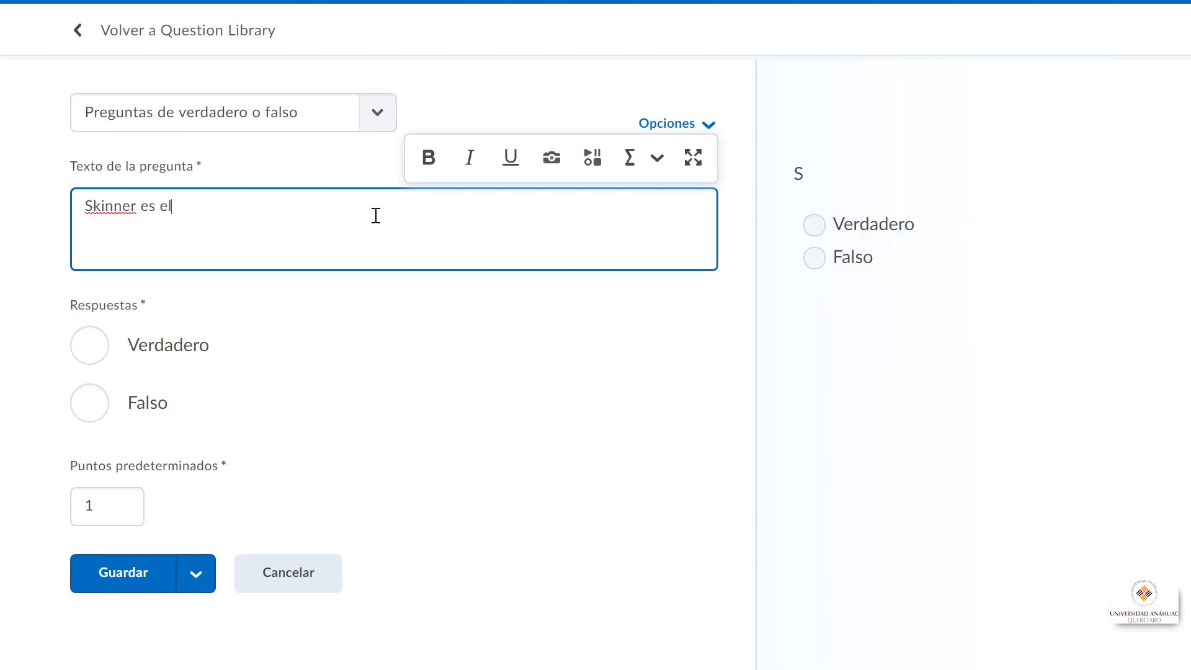
key(BackSpace)
key(BackSpace)
text(l cognitivismo.)
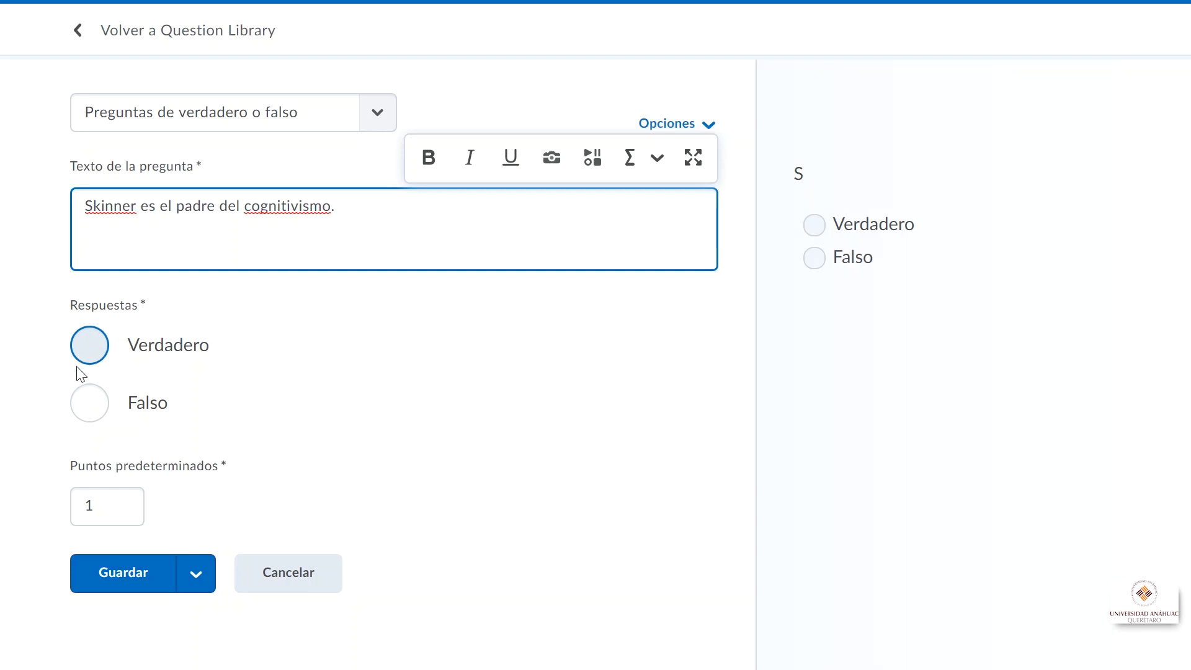
- Mark Falso as the correct answer, set the default points to 1, and save the question
click(87, 407)
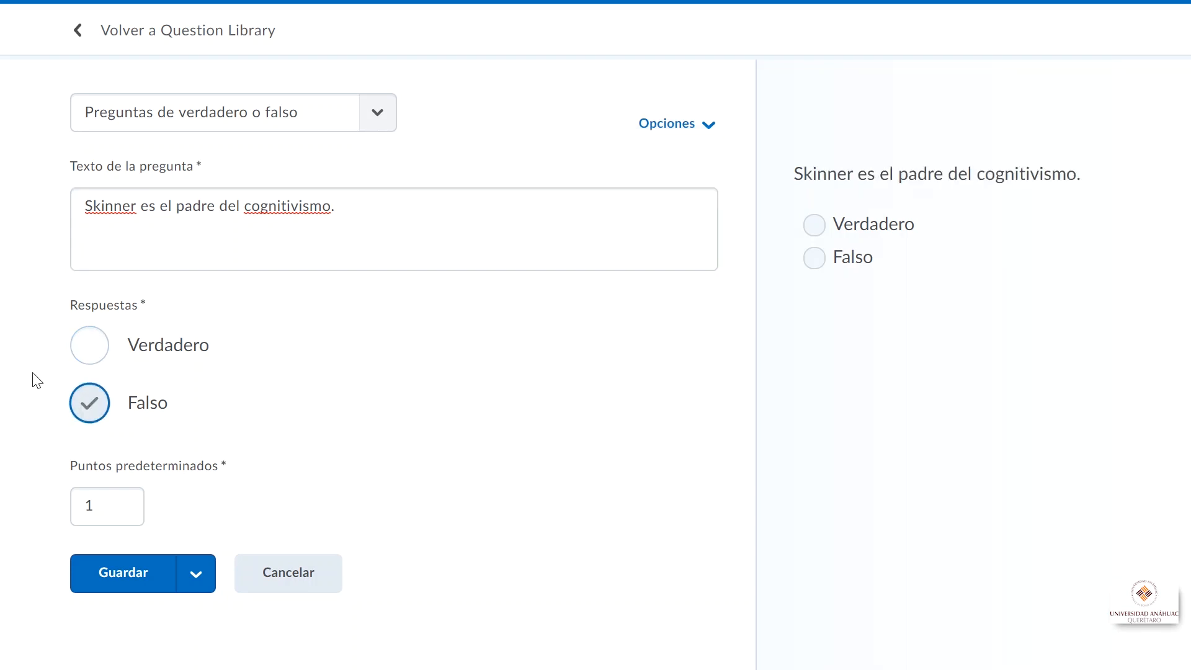
drag(102, 506, 80, 507)
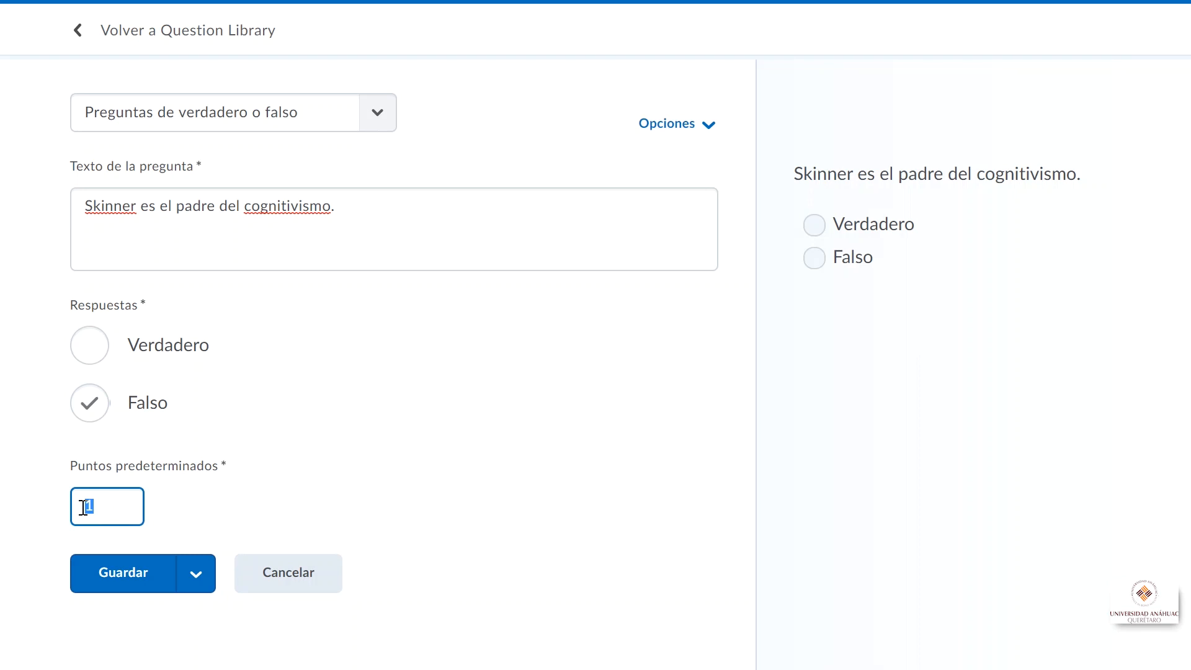
text(1)
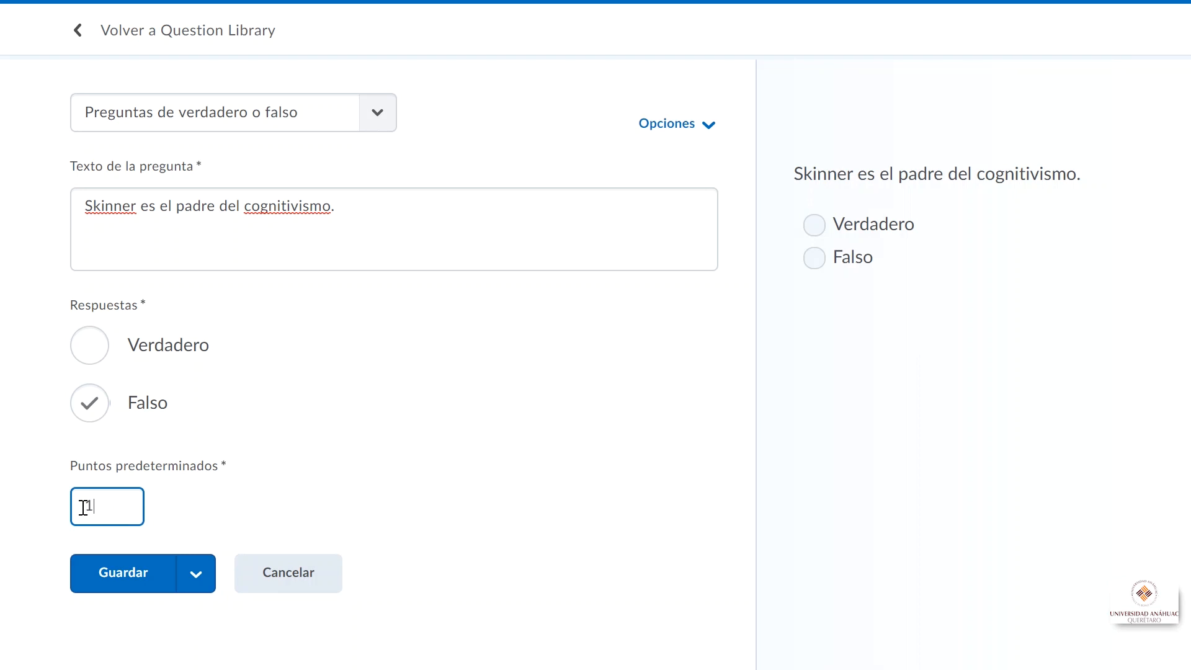
click(125, 581)
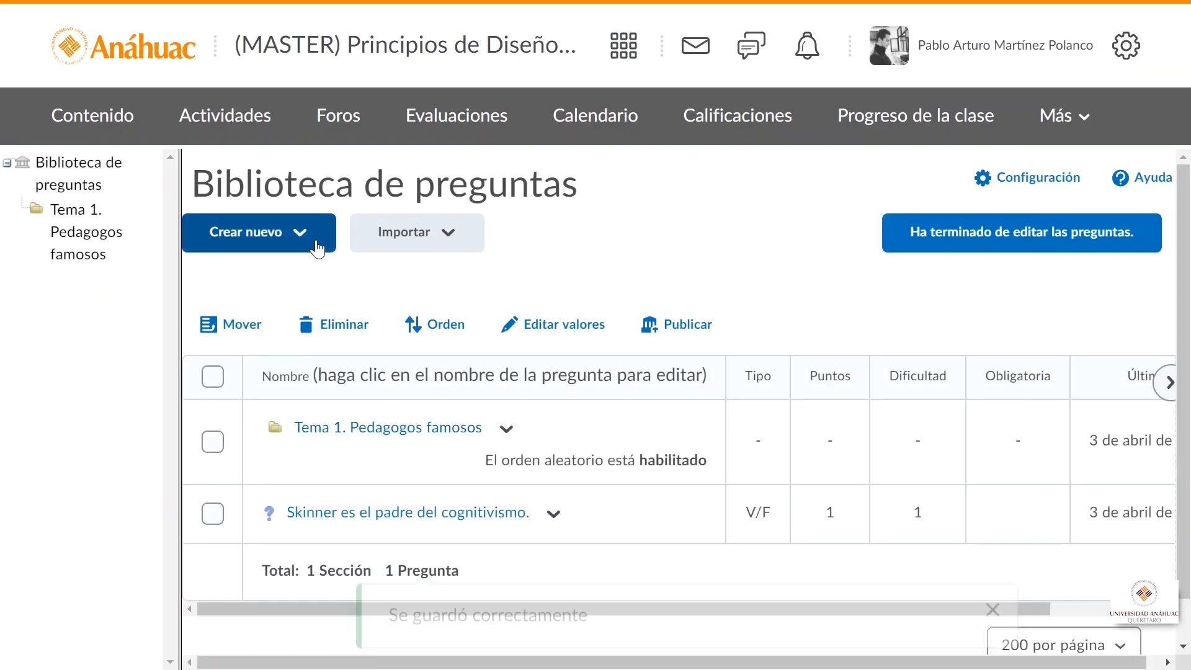
- Create a multiple-choice question with the text "Indica cuál de los siguientes pedagogos pertenece a la corriente constructivista."
click(309, 245)
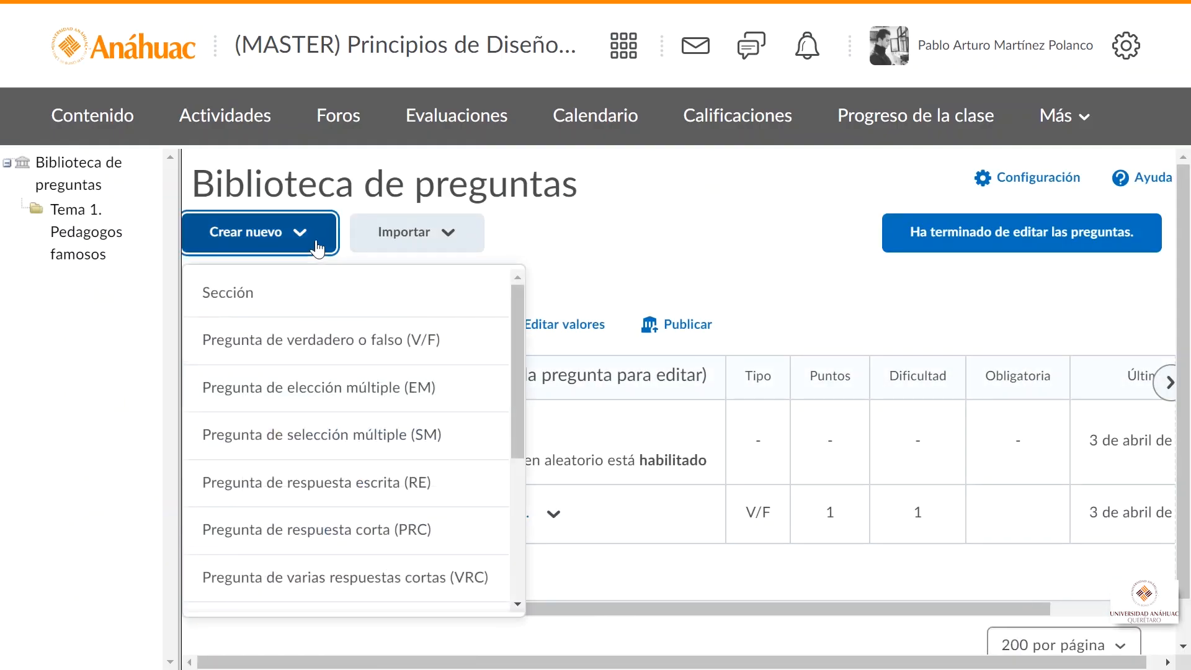
click(302, 391)
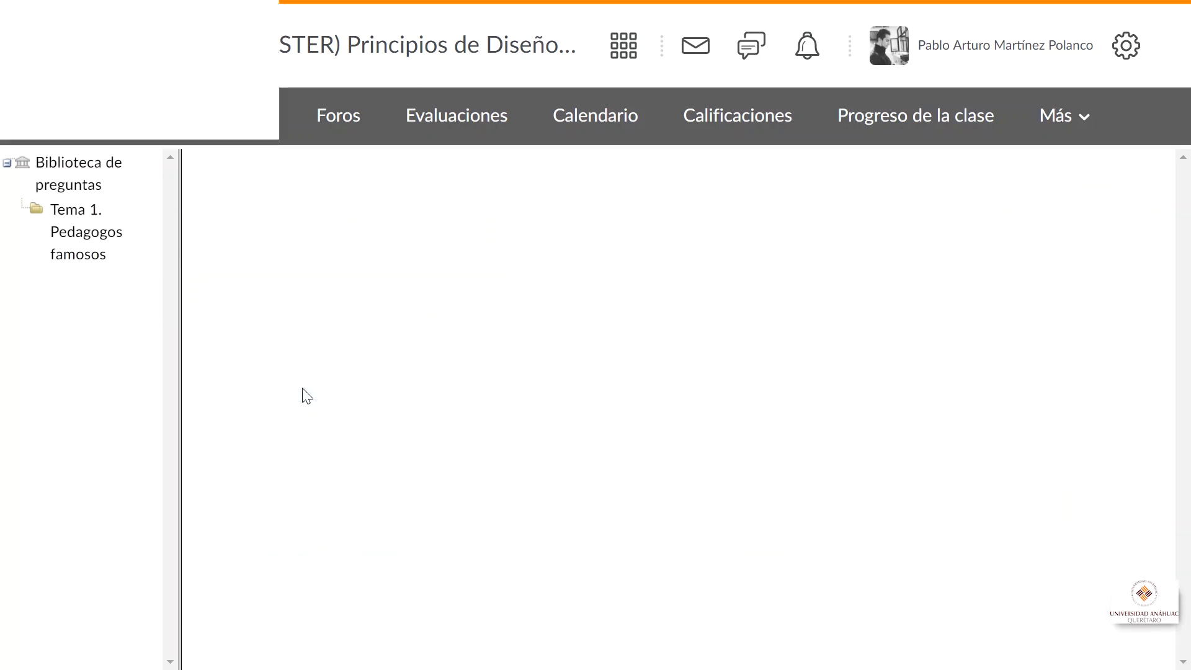
click(271, 262)
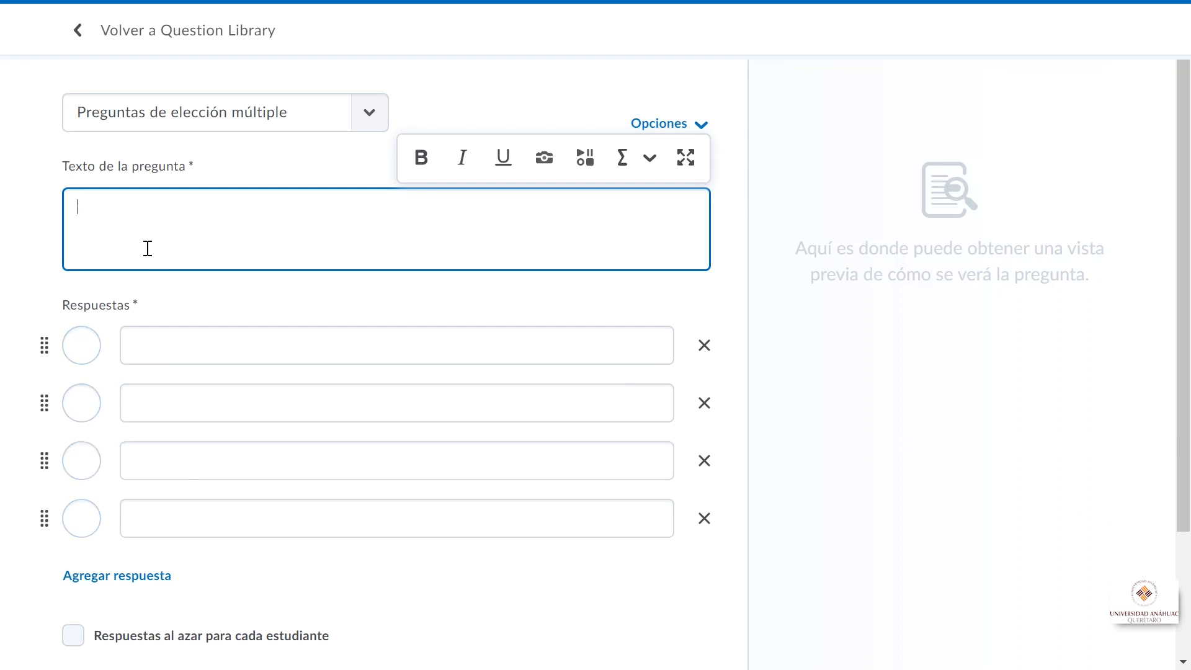
text(Indica cu)
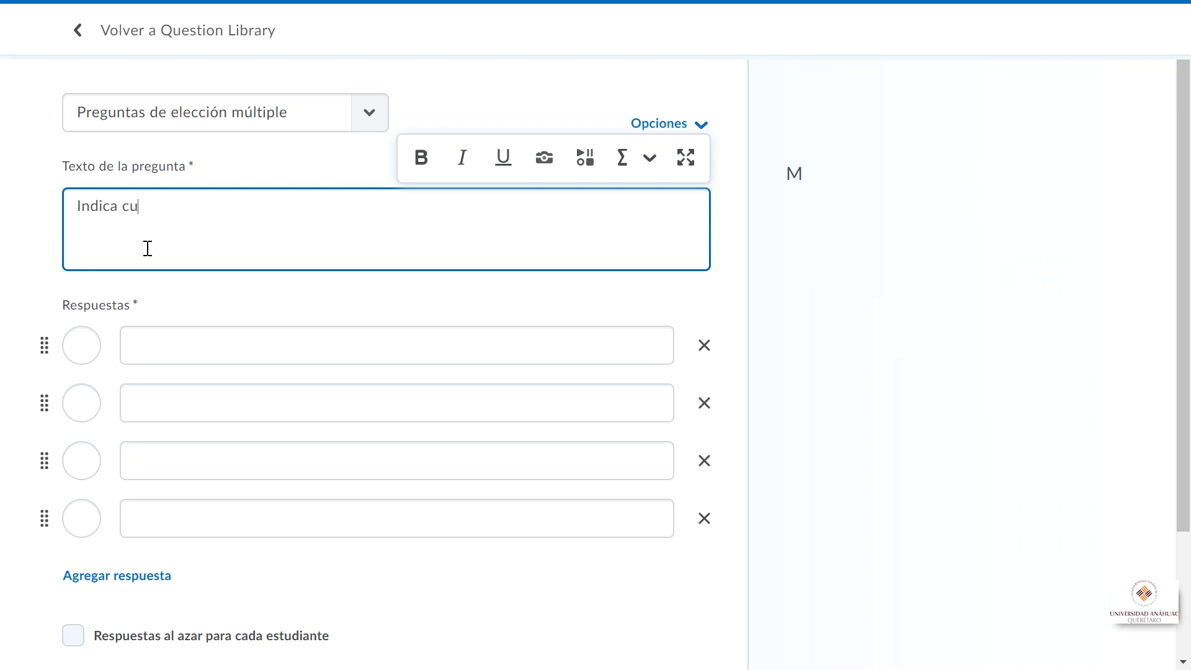
text(ál de los siguientes pedagogos pertenece a la corriente)
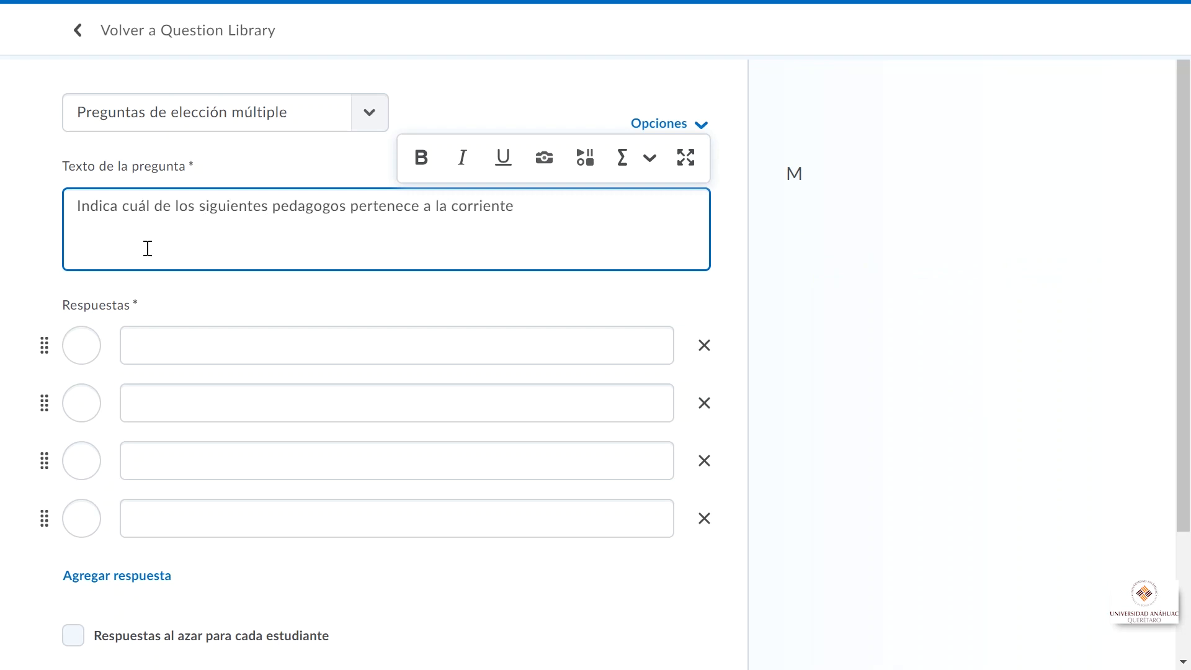
text( constructivista.)
- Enter the answers B.F. Skinner, Jean Piaget, Sigmund Freud and Ausubel, and mark Jean Piaget as correct
click(303, 347)
text(B.F. Skinner)
click(271, 402)
text(Jean Piaget)
click(239, 459)
text(Sigmund Freud)
click(152, 517)
text(Ausubel)
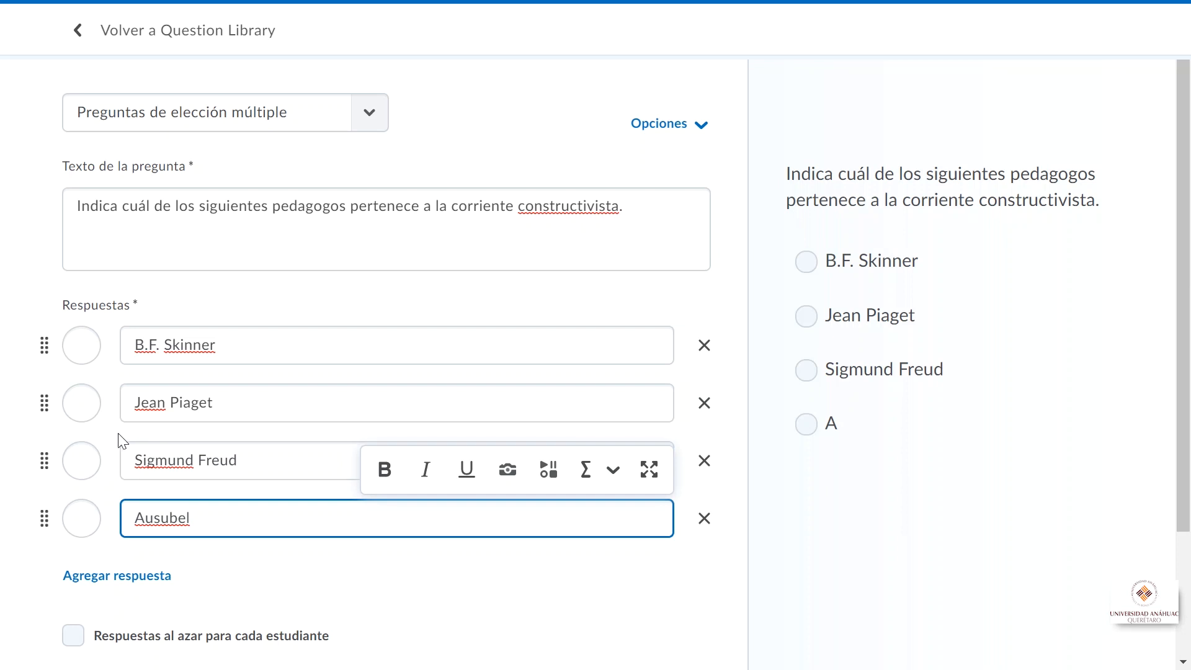
click(82, 411)
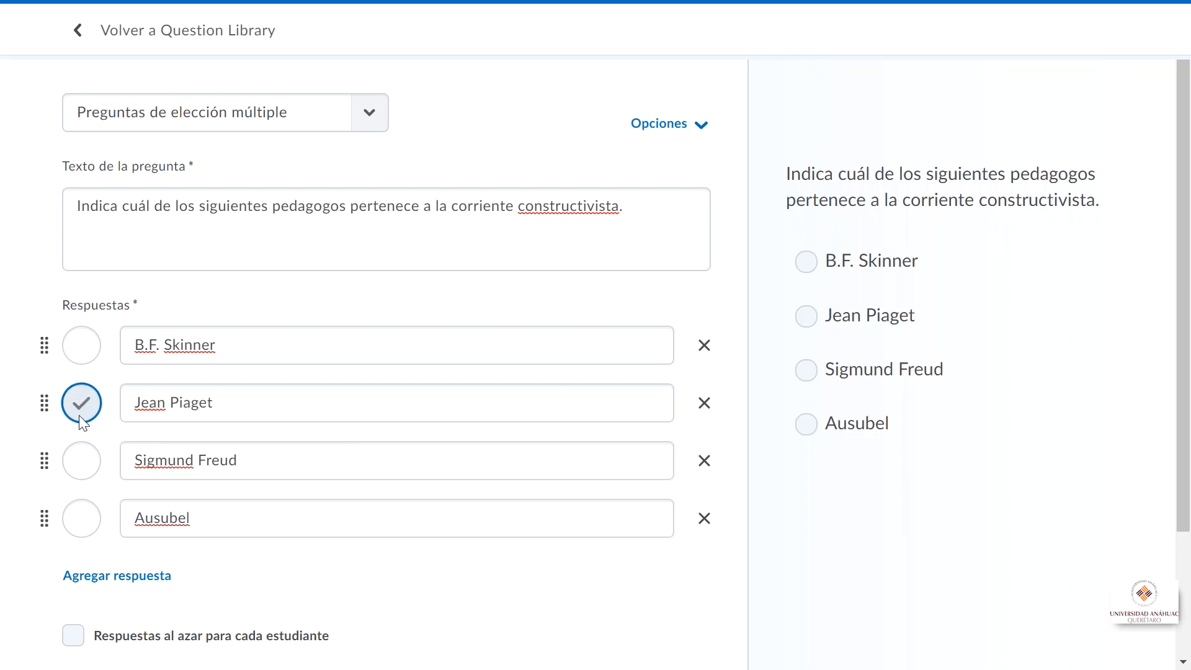
- Examine the formatting and equation tools available for the Jean Piaget answer
click(243, 406)
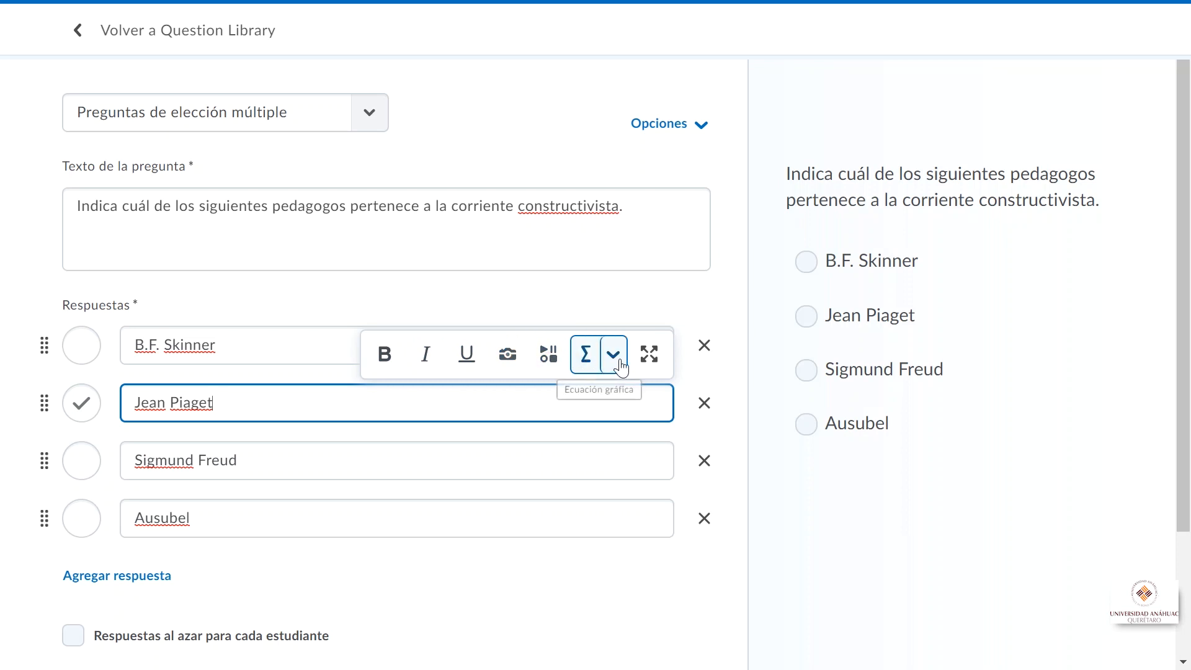
click(328, 309)
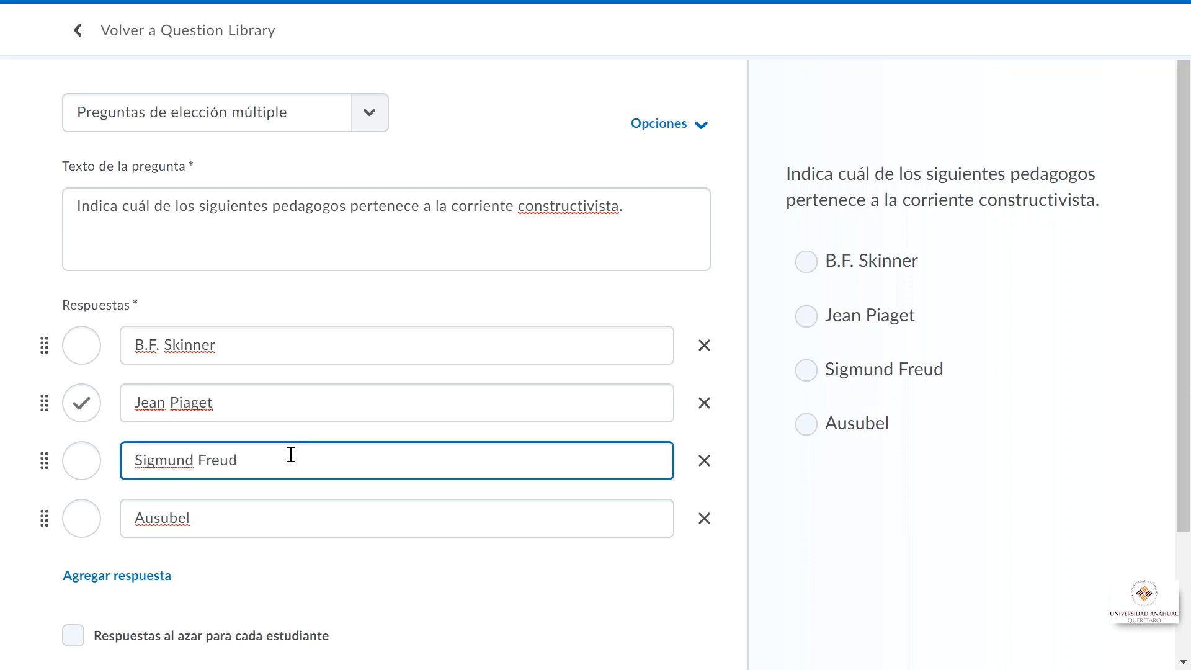
scroll(290, 460, down, 3)
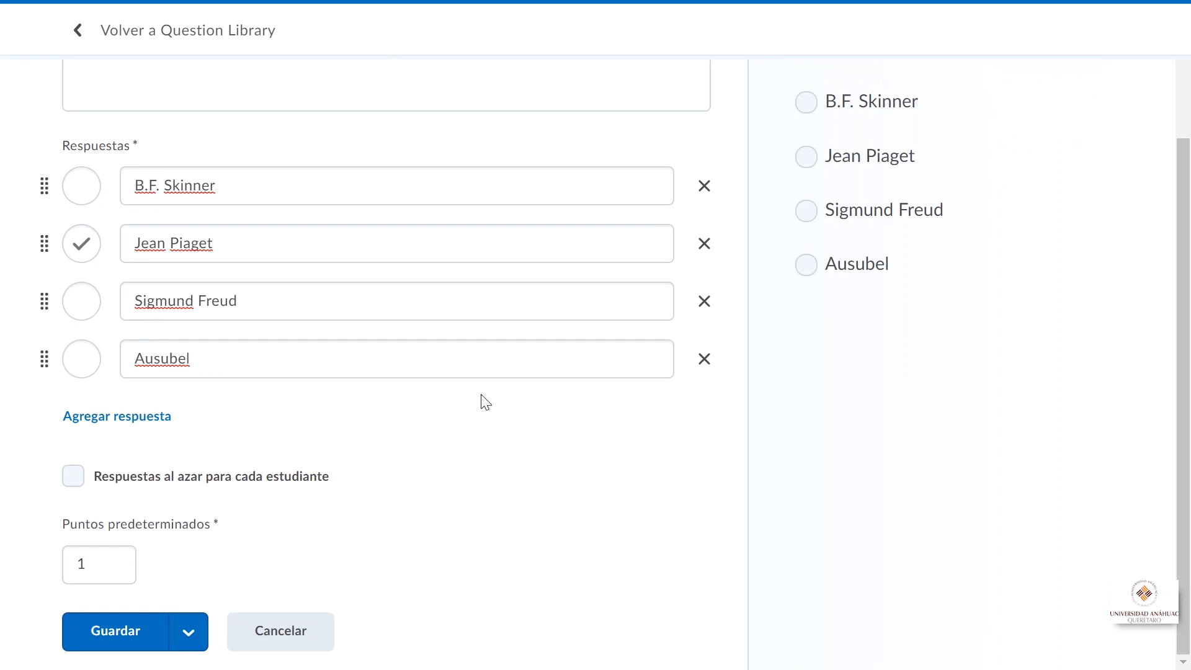
- Delete the fourth answer, Ausubel, and add it back as a new answer with the same text
click(705, 366)
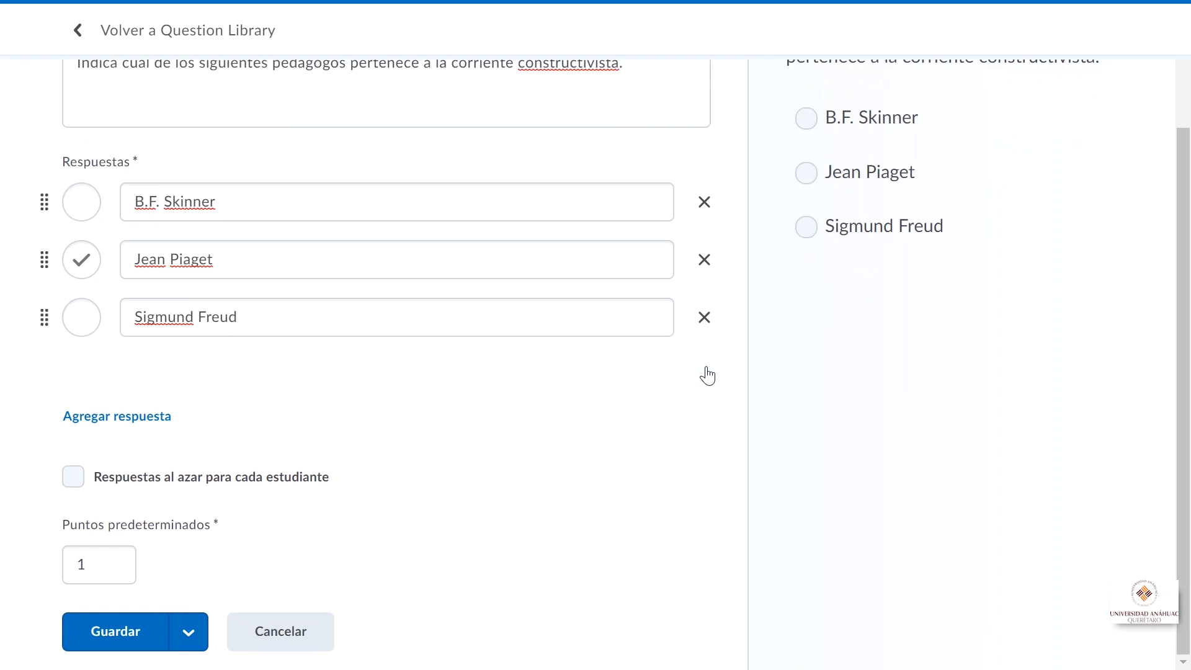
click(140, 419)
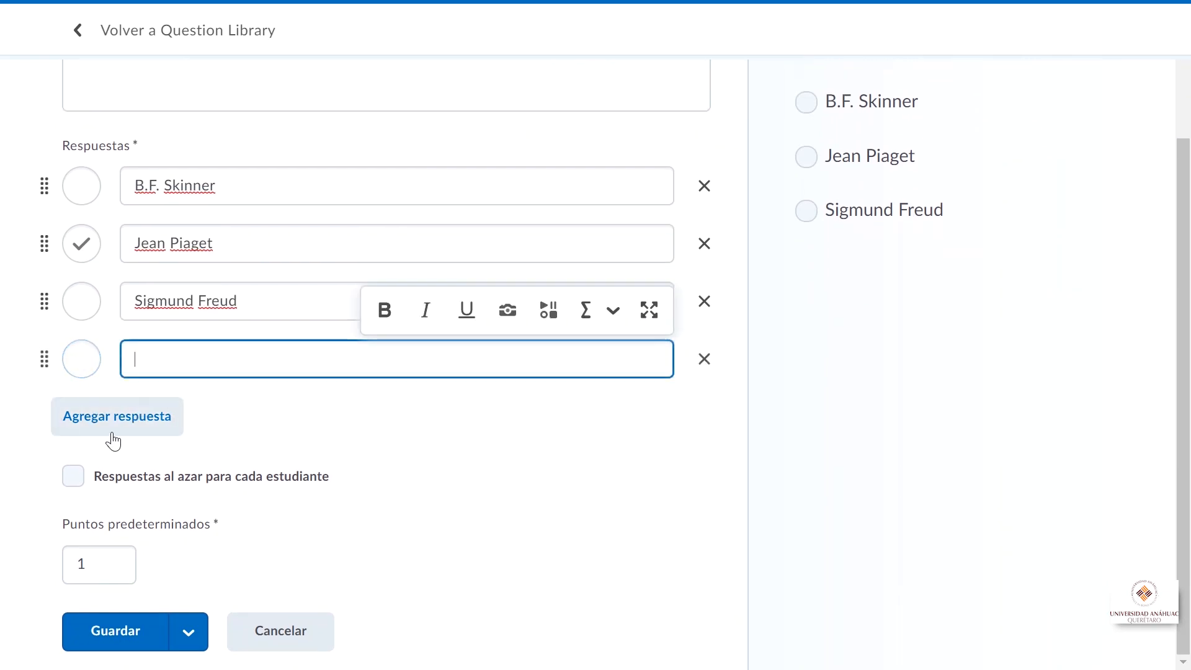
text(Ausubel)
click(344, 413)
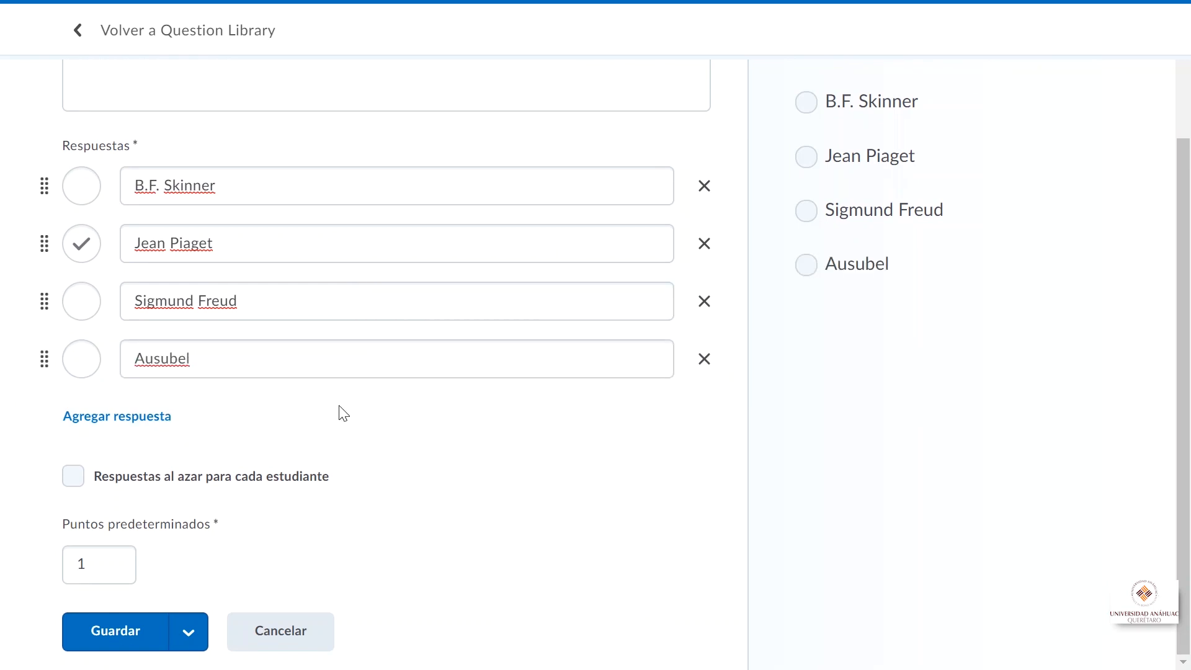
- Randomize the answers for each student, set the default points to 2, and save the multiple-choice question
click(73, 477)
click(74, 563)
double_click(71, 563)
text(2)
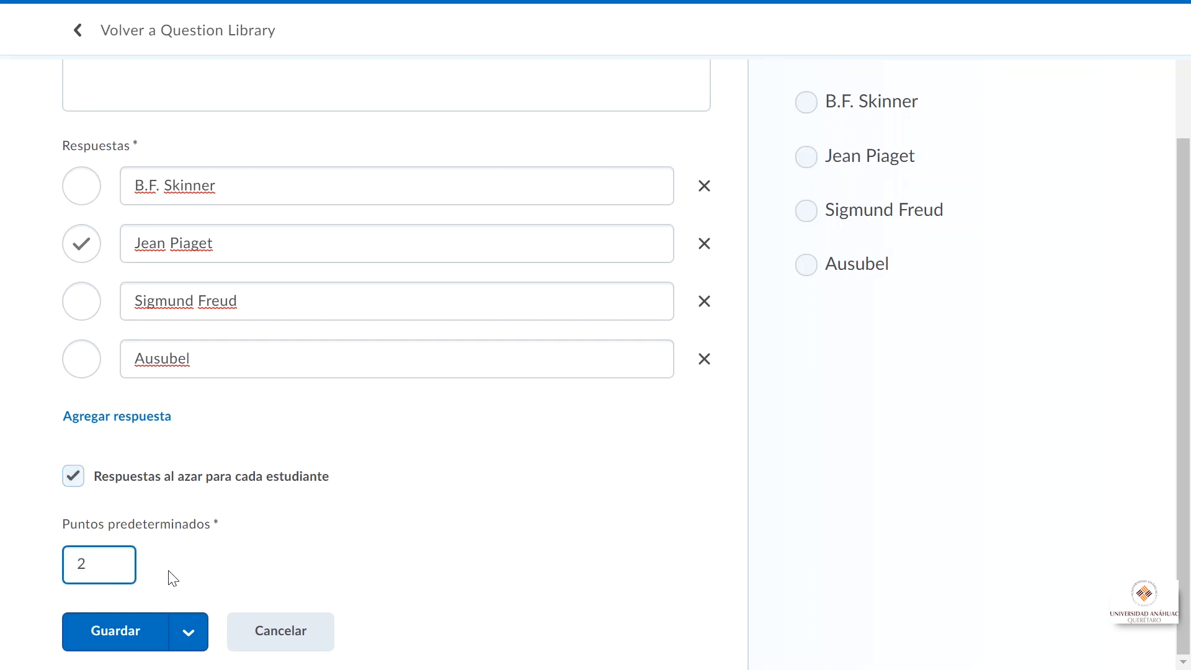
click(114, 631)
- Start a new multiple-selection question (SM) in the question library
click(302, 247)
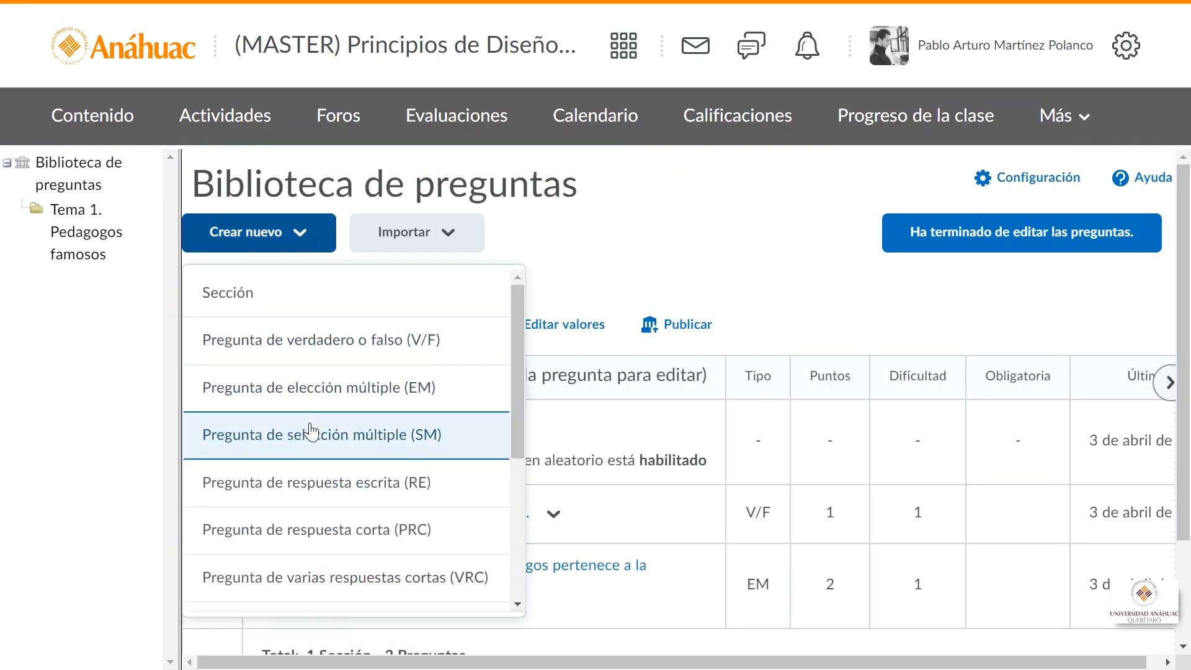
click(464, 445)
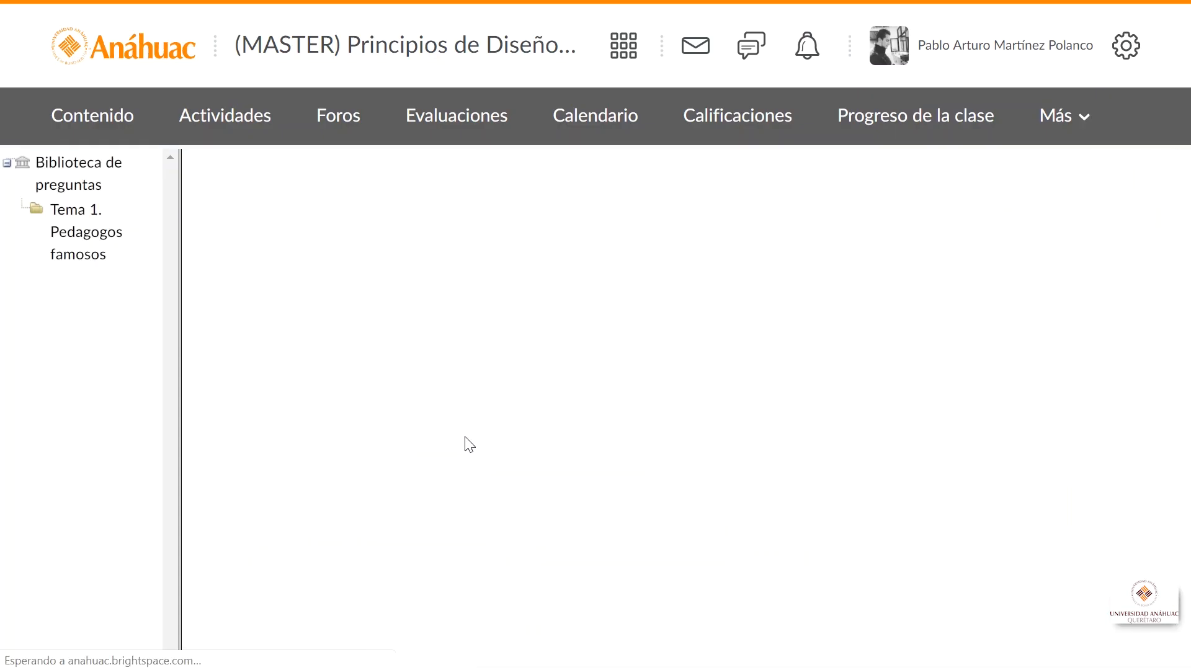
click(322, 345)
- Set the multiple-selection question's points to 3 and its difficulty to 2
scroll(356, 374, down, 1)
scroll(356, 373, up, 1)
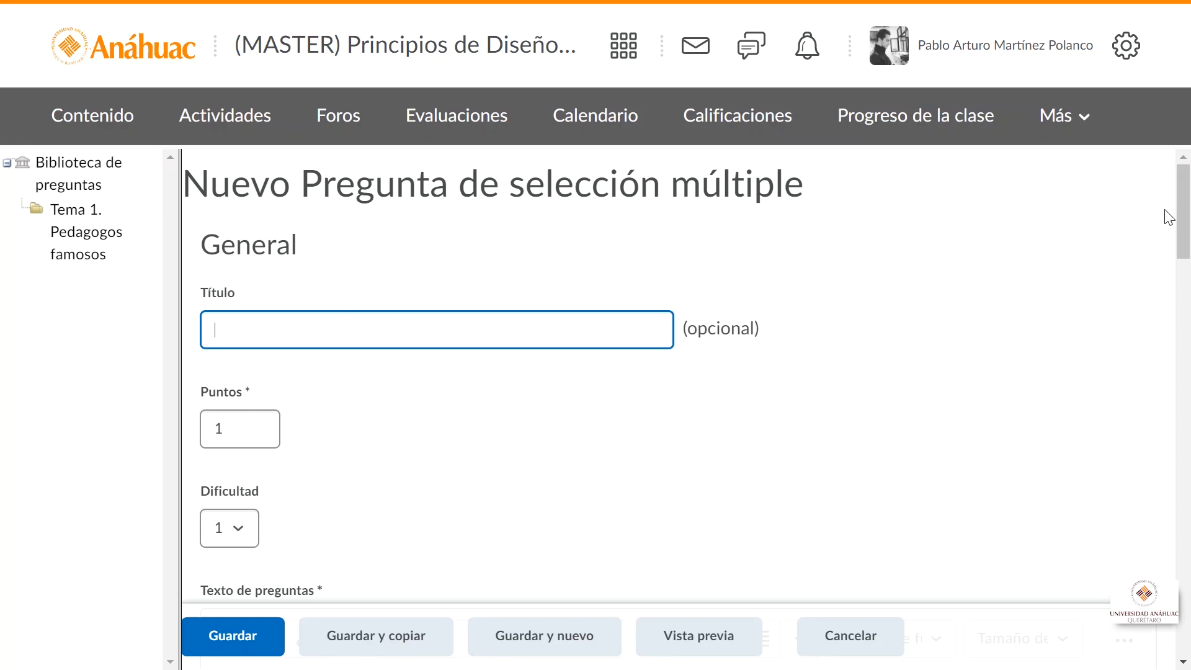
scroll(1185, 208, down, 1)
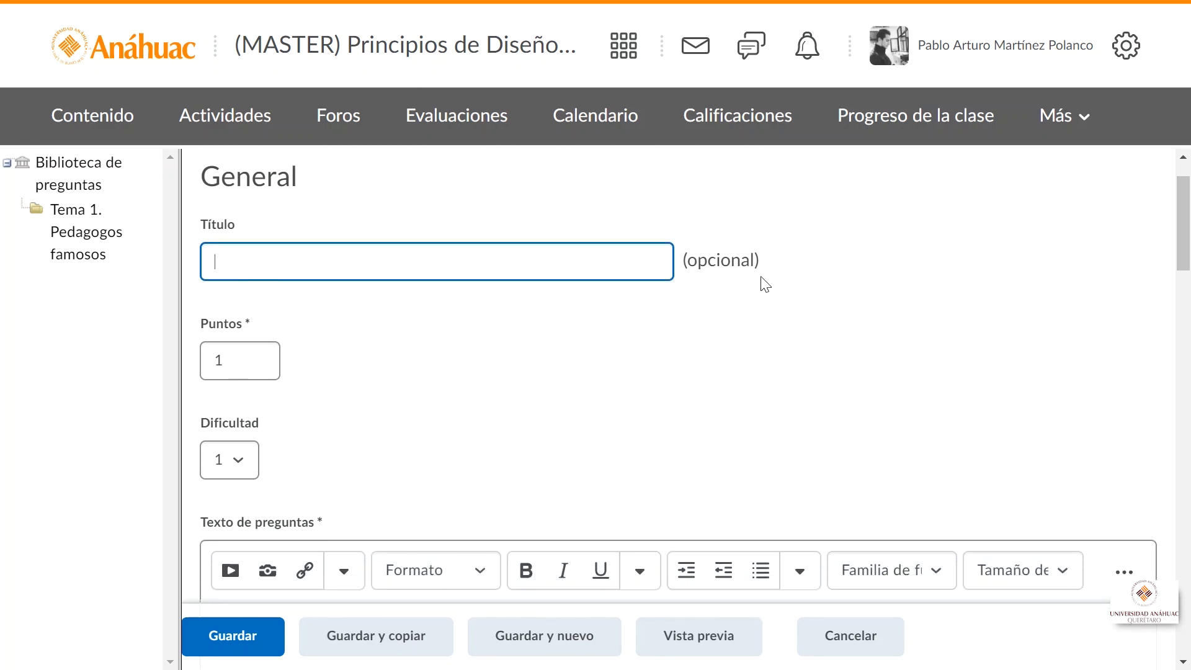
scroll(1186, 228, down, 1)
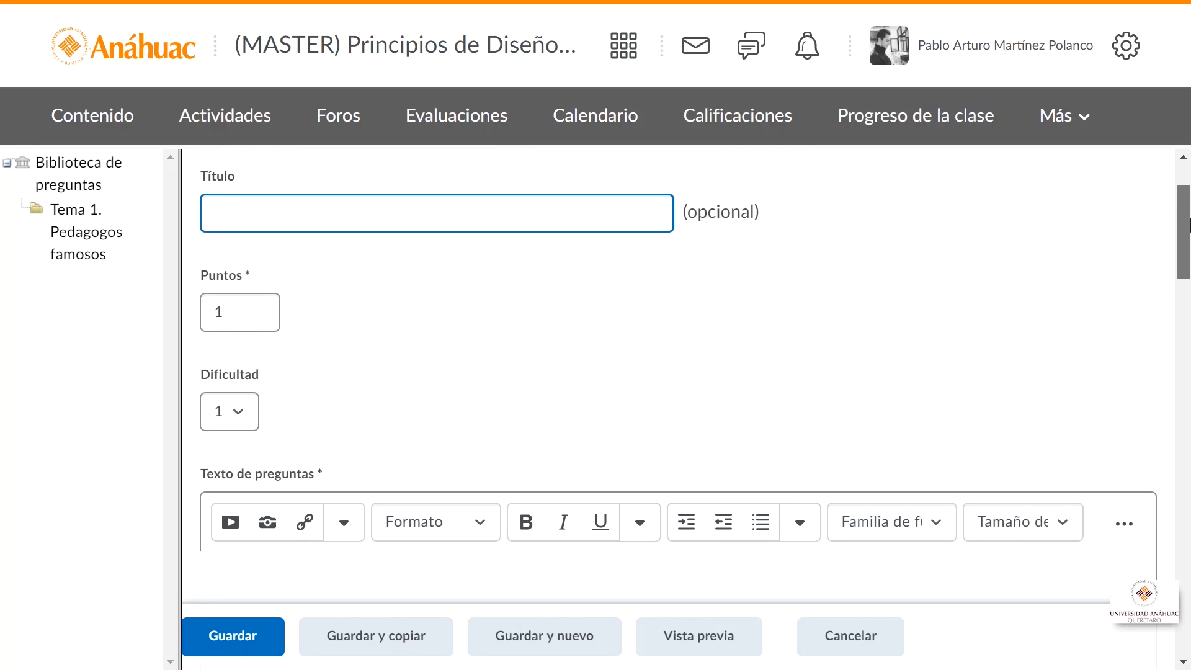
drag(1190, 229, 1189, 238)
click(236, 248)
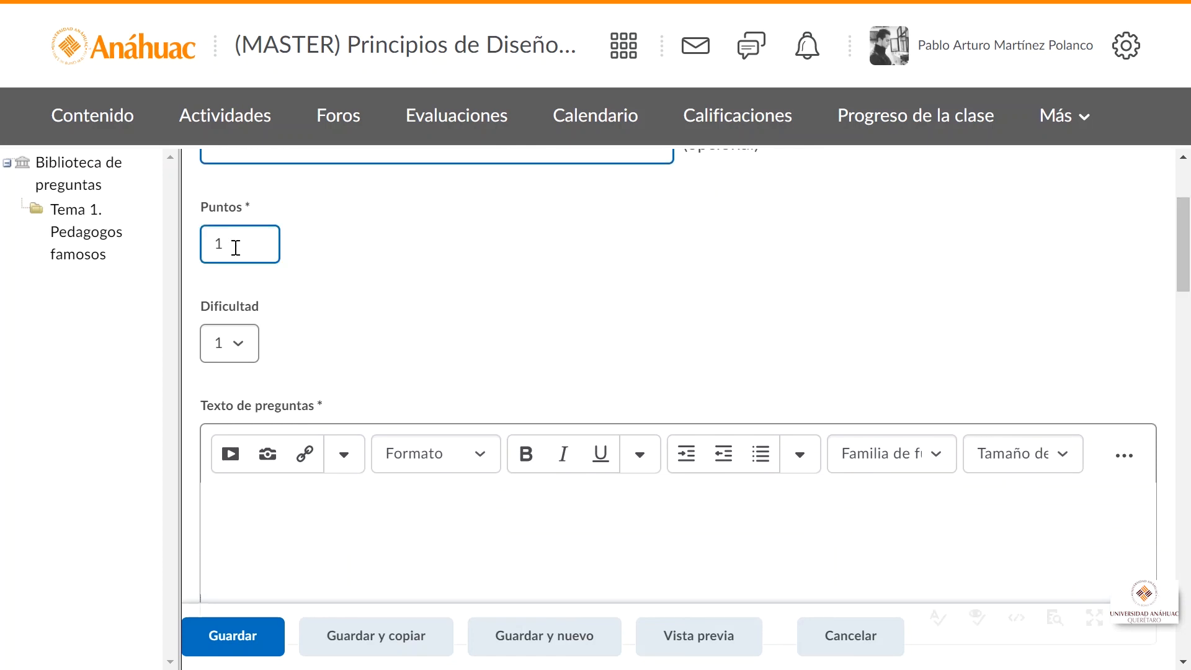
drag(234, 248, 205, 248)
text(3)
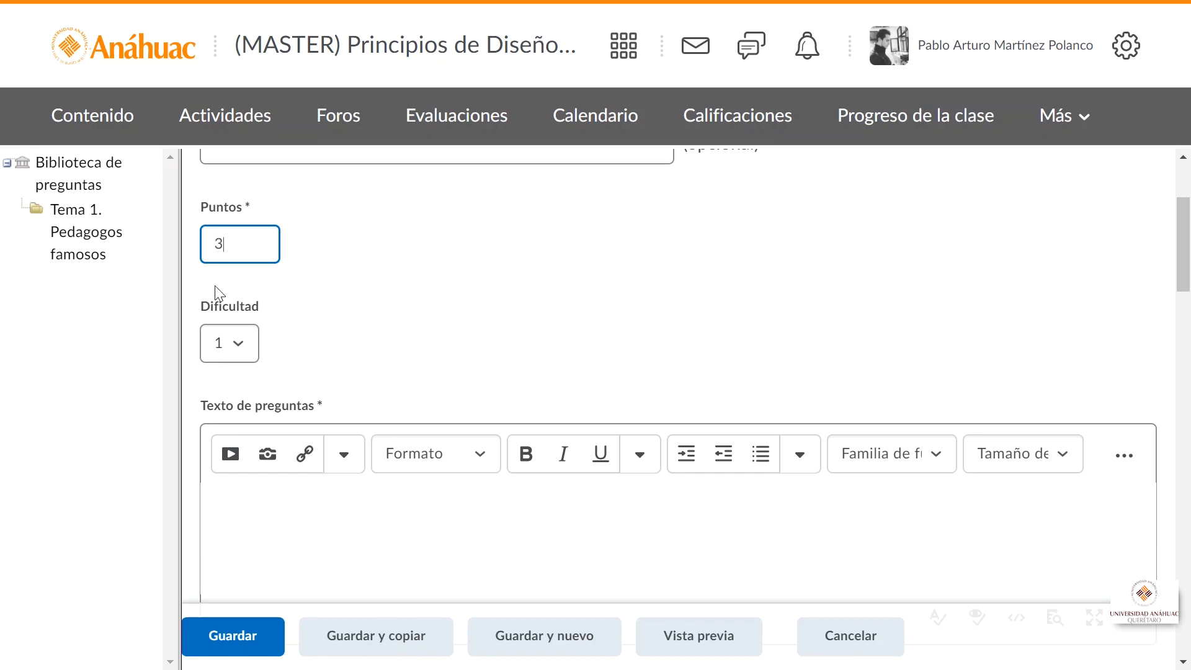
click(237, 351)
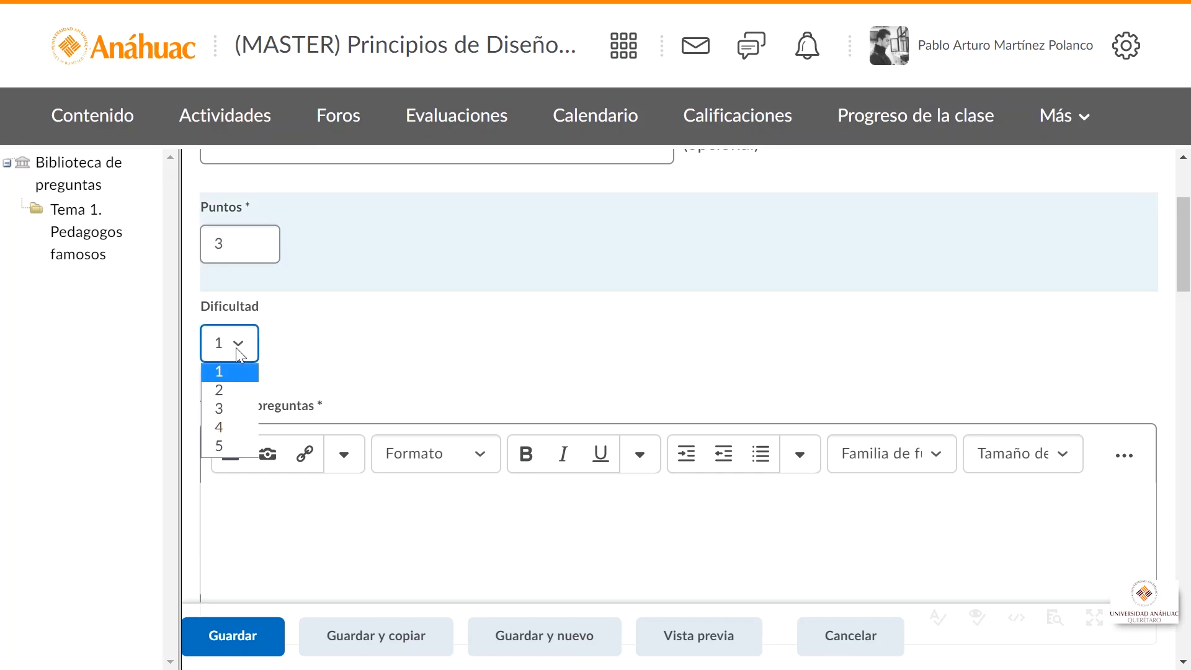
click(231, 392)
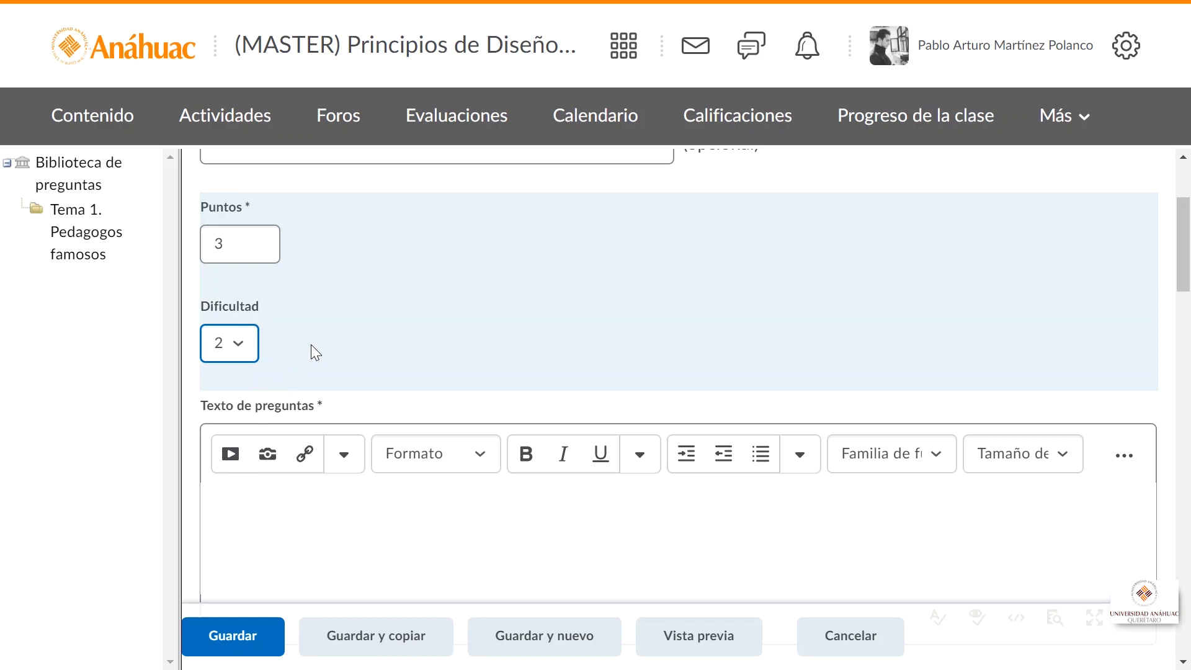
- Enter the question text "Selecciona a todos los personajes que pertenecen a la corriente psicoanalítica."
drag(1185, 247, 1189, 278)
click(486, 376)
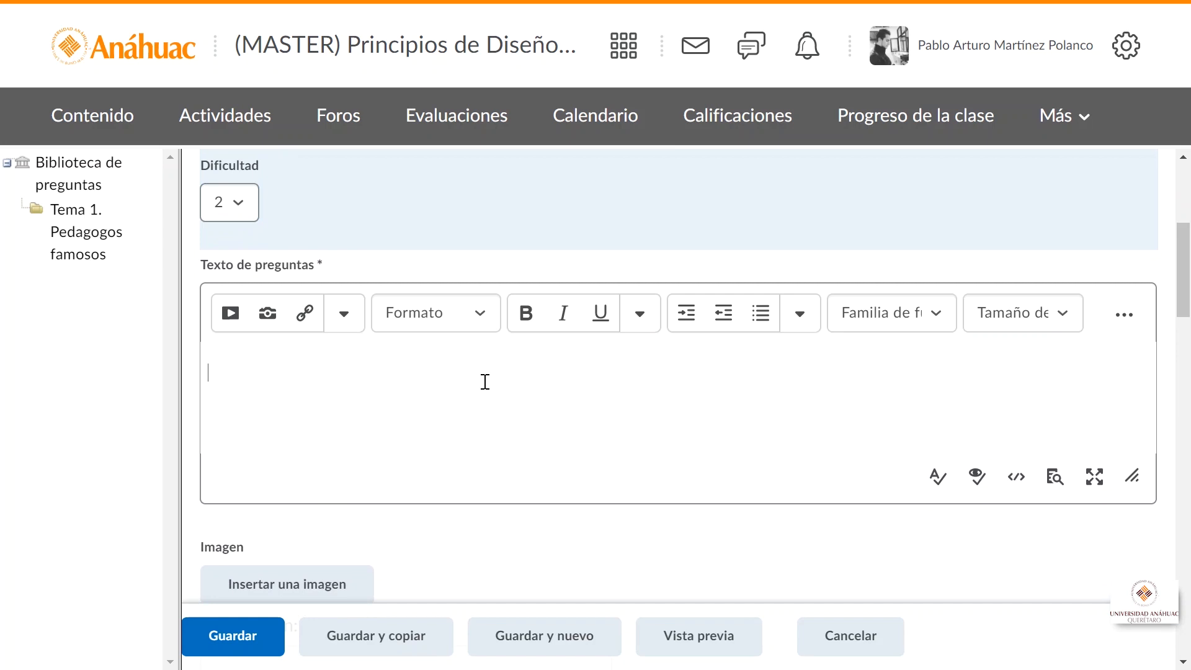
text(Selecciona a todos los personajes que)
text(pertenecen a la corriente psicoanalítica.)
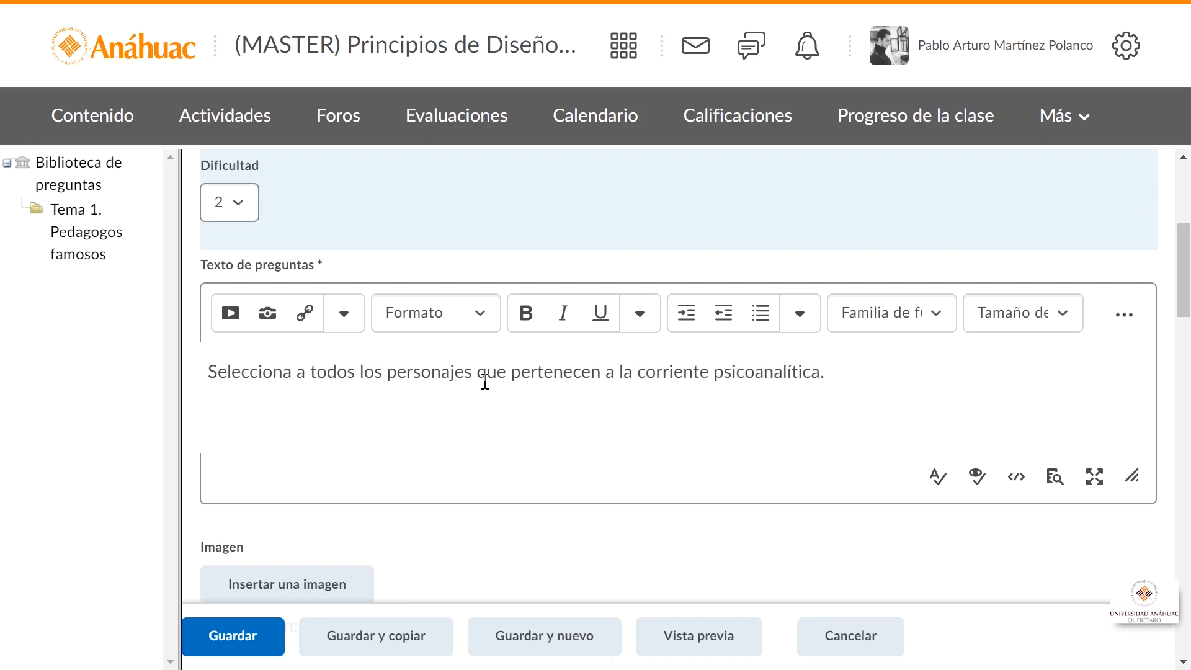
- Review the answer enumeration formats and keep "ninguna enumeración" selected
scroll(485, 381, down, 5)
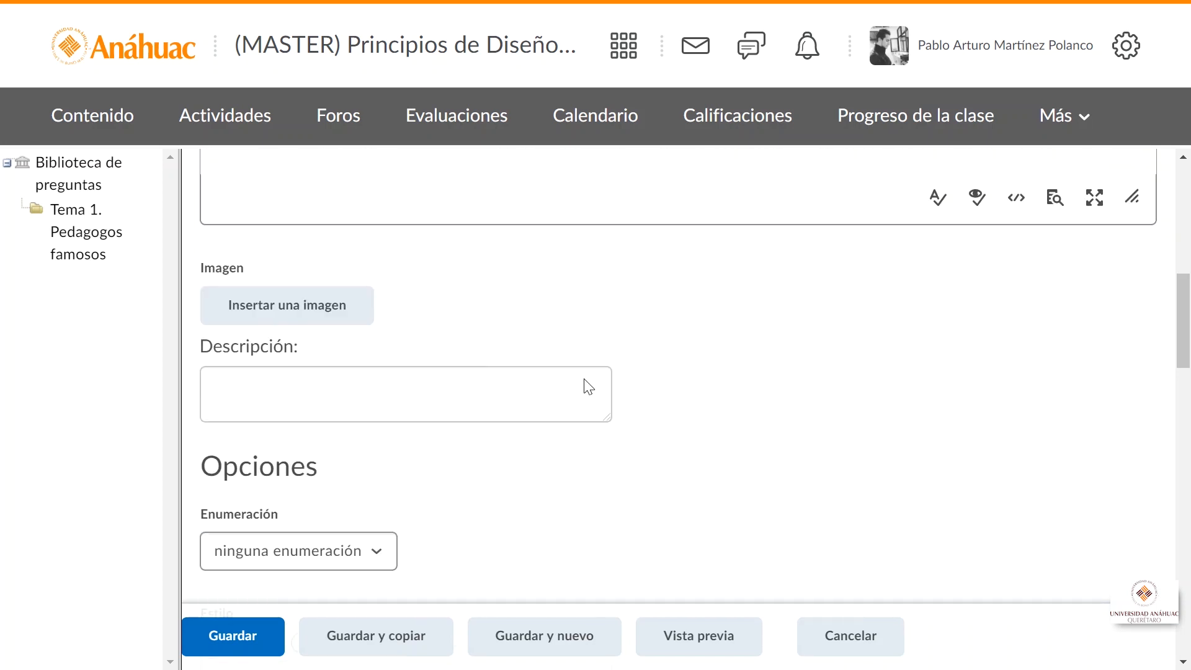
scroll(1185, 348, down, 1)
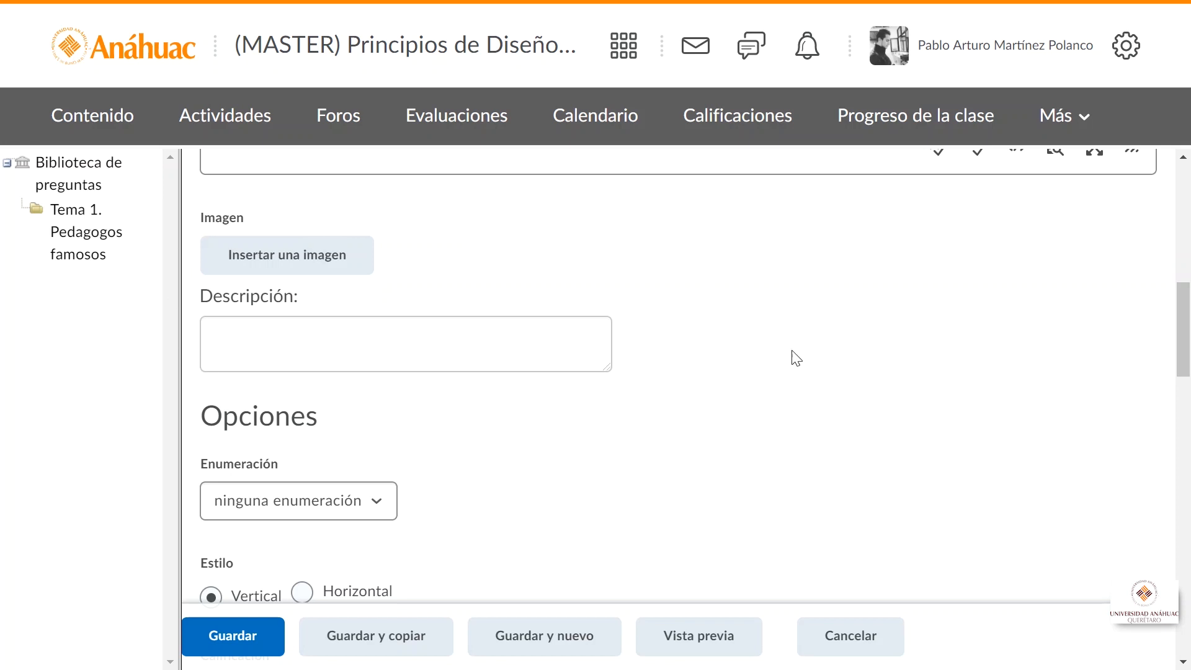
drag(1188, 314, 1188, 354)
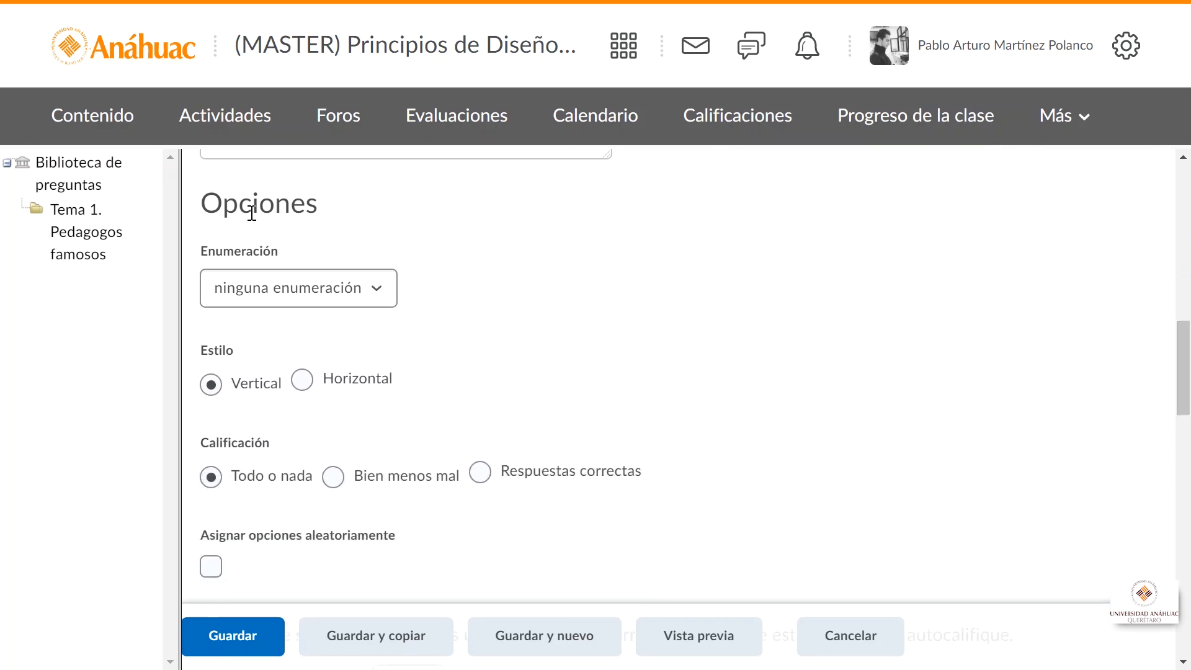
click(231, 290)
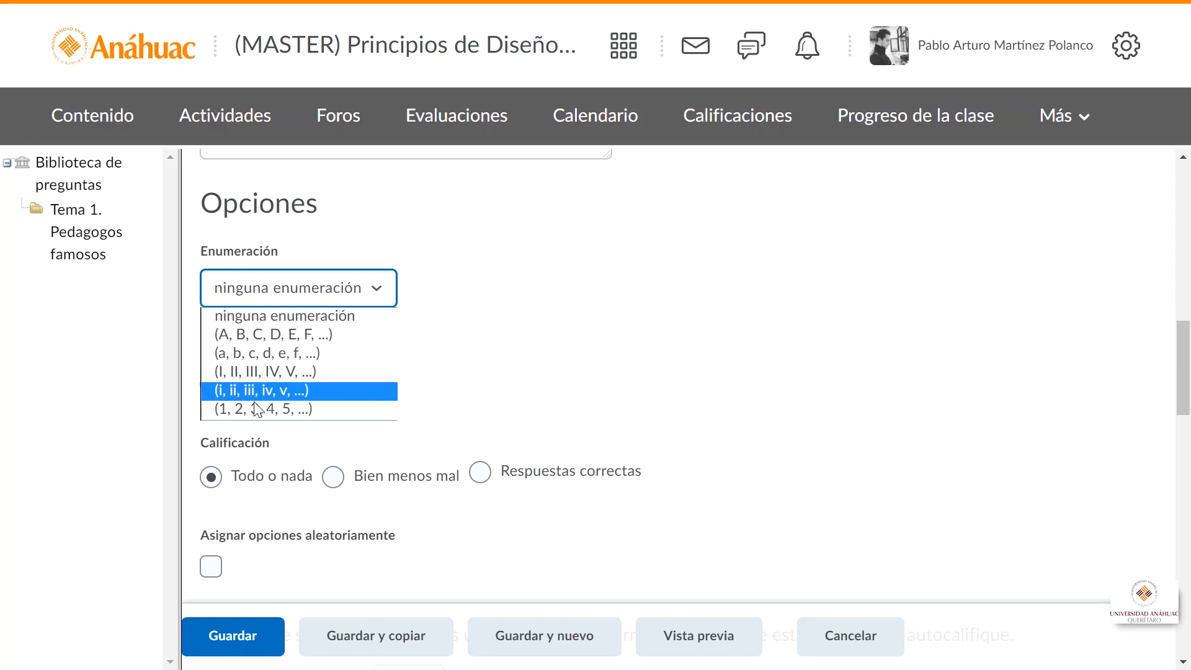
click(264, 313)
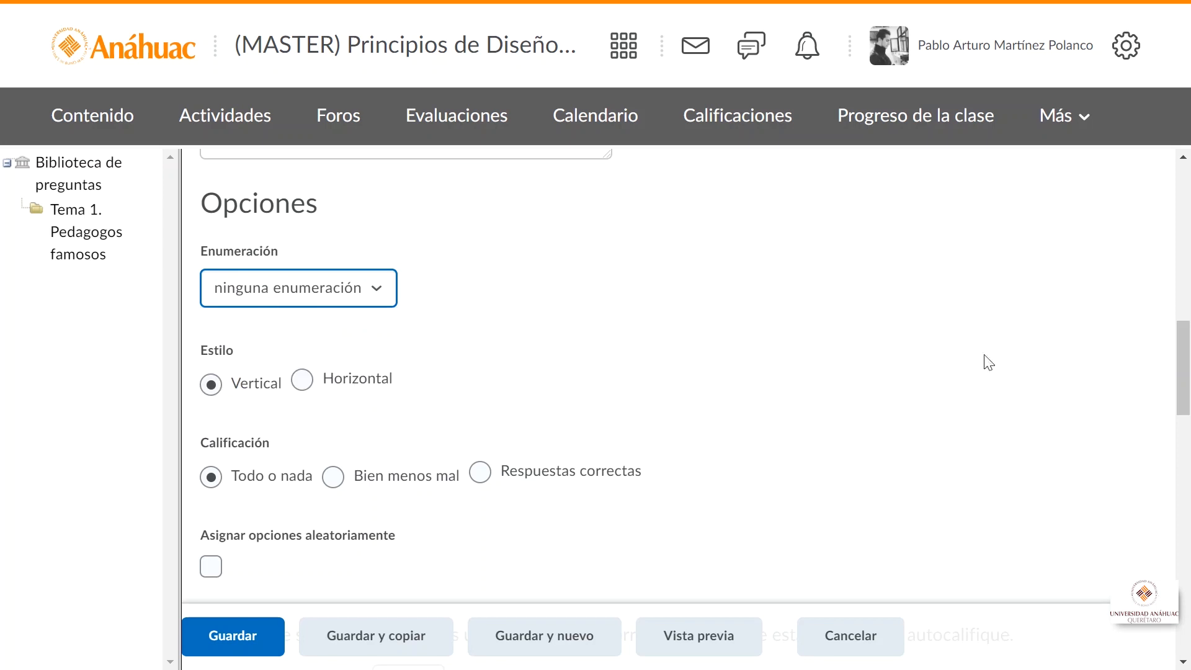
- Set the grading method to "Respuestas correctas" and turn on random ordering of the options
scroll(992, 366, down, 2)
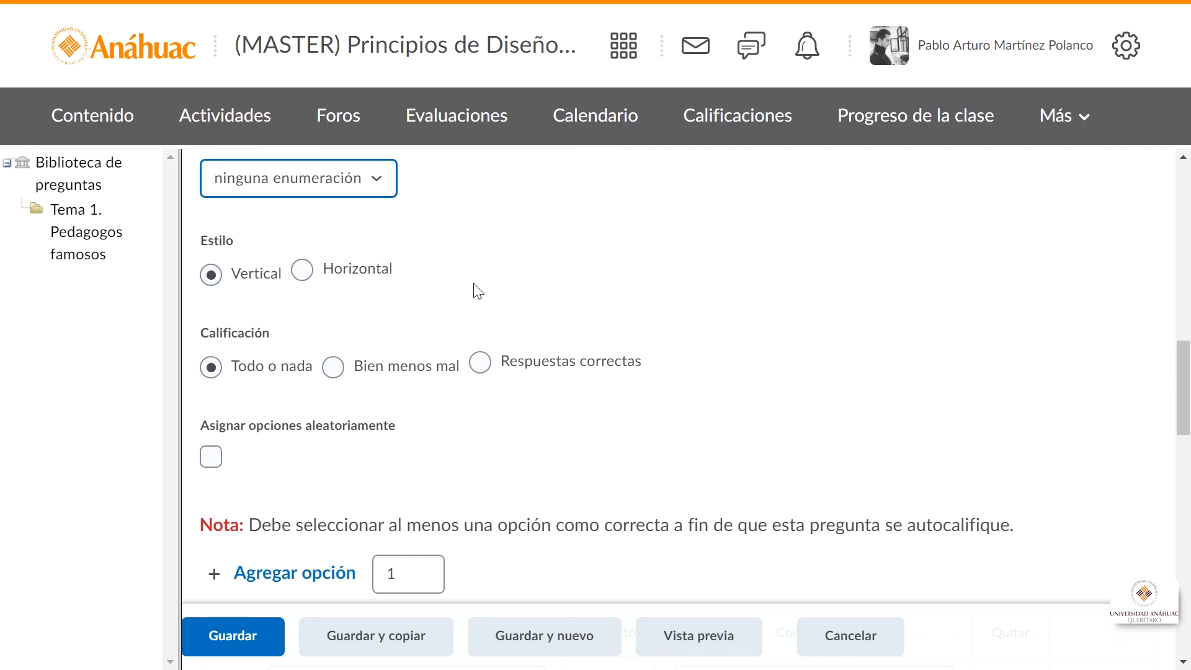
scroll(478, 290, down, 3)
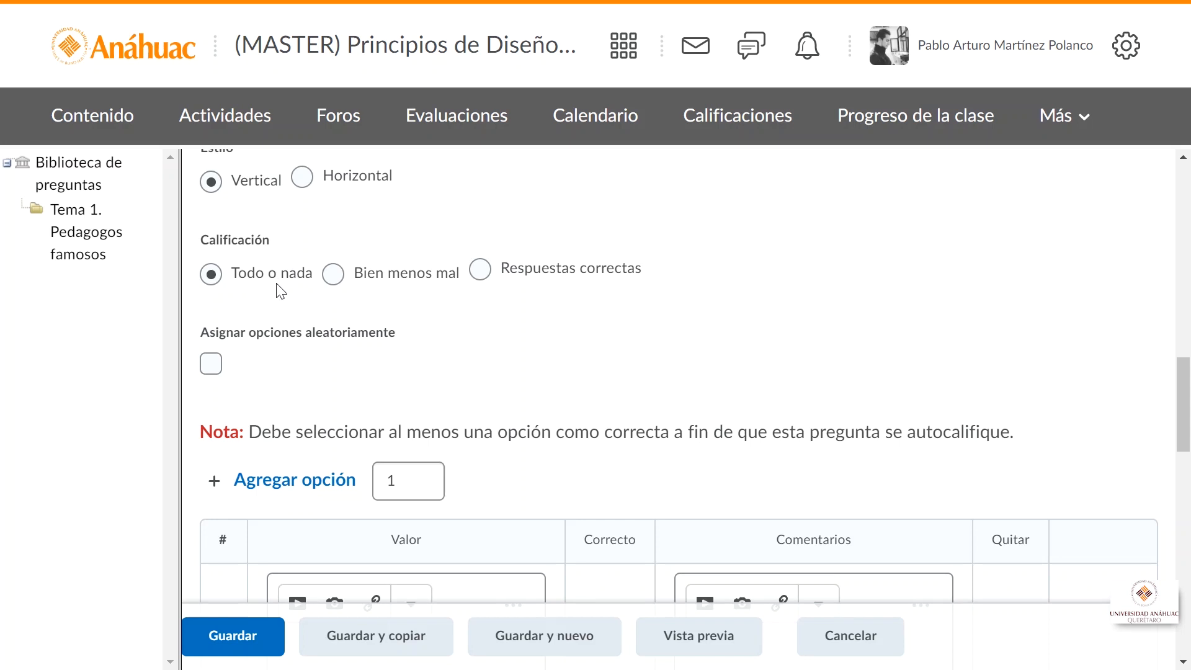
click(481, 271)
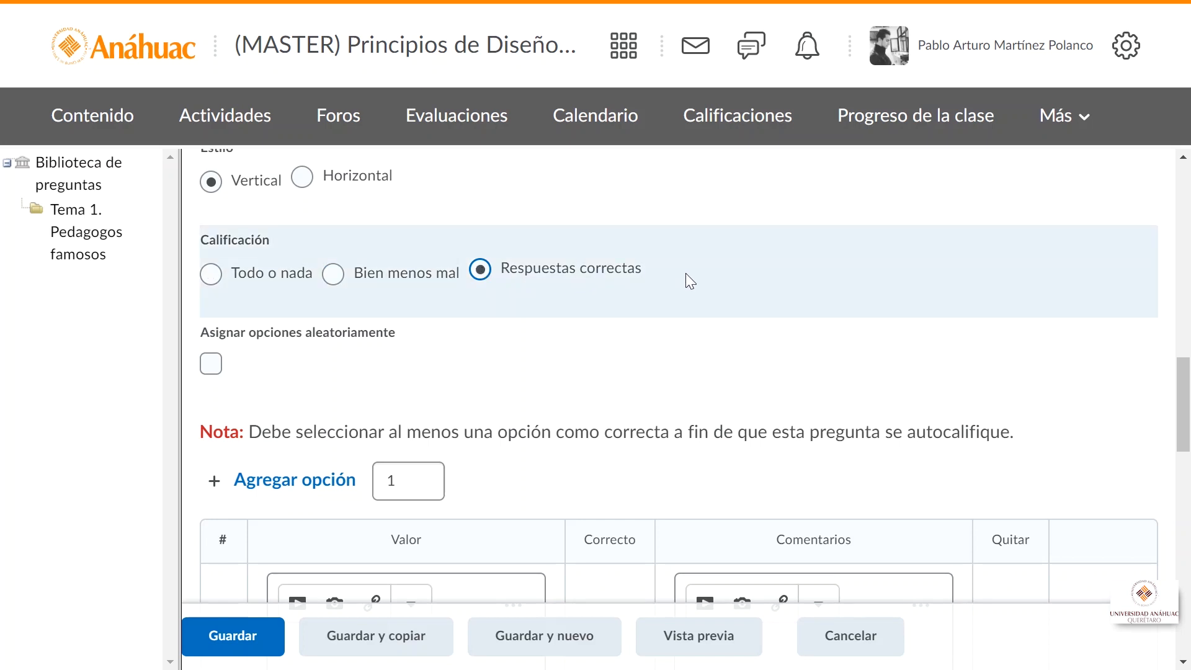
drag(1183, 388, 1188, 400)
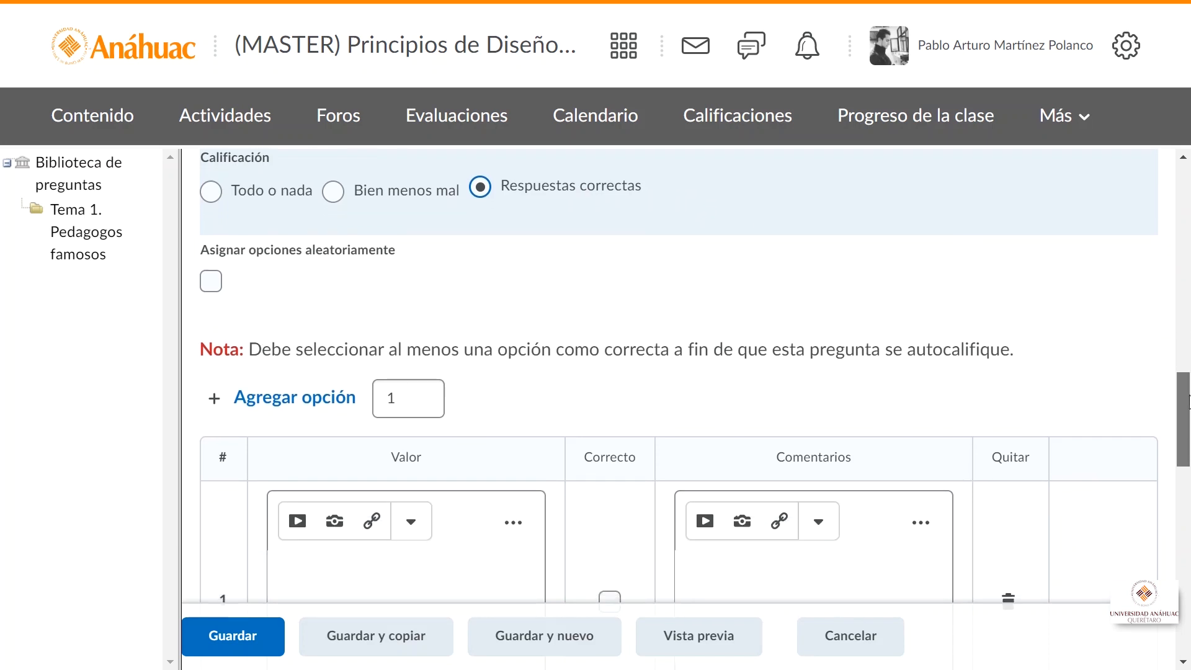
click(212, 282)
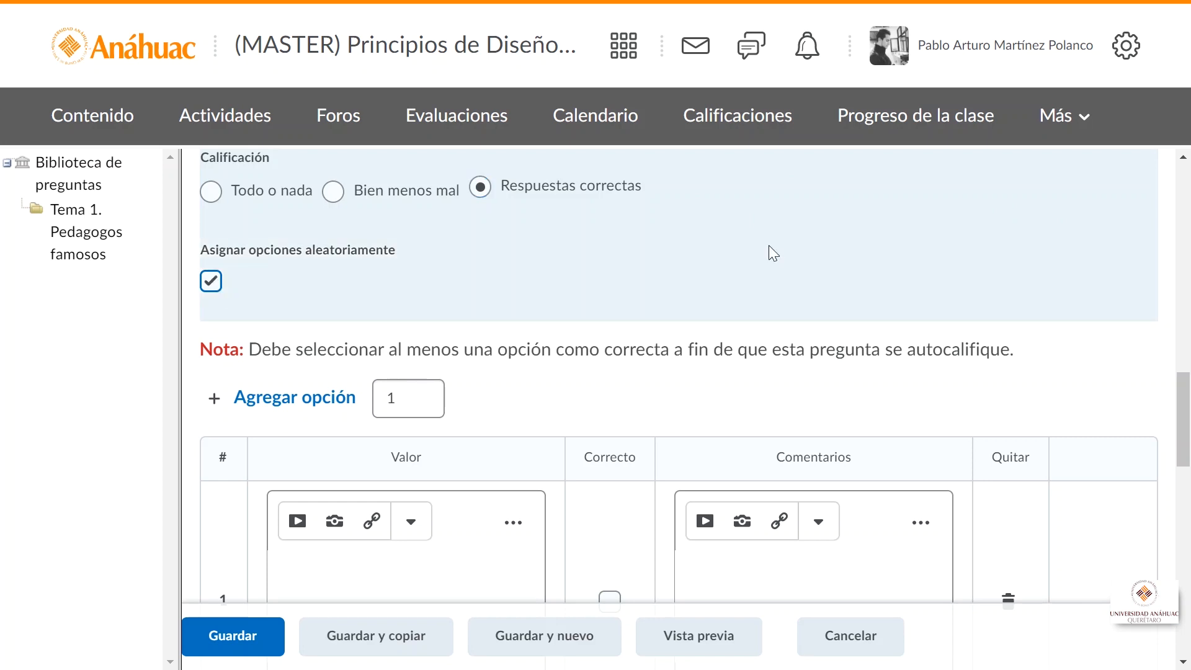
- Enter Sigmund Freud as the value of option 1 and Jacques Lacan as the value of option 2
drag(1188, 400, 1187, 437)
click(350, 397)
text(Sigmund Freud)
drag(1188, 444, 1188, 485)
click(491, 473)
text(Jacques Lacan)
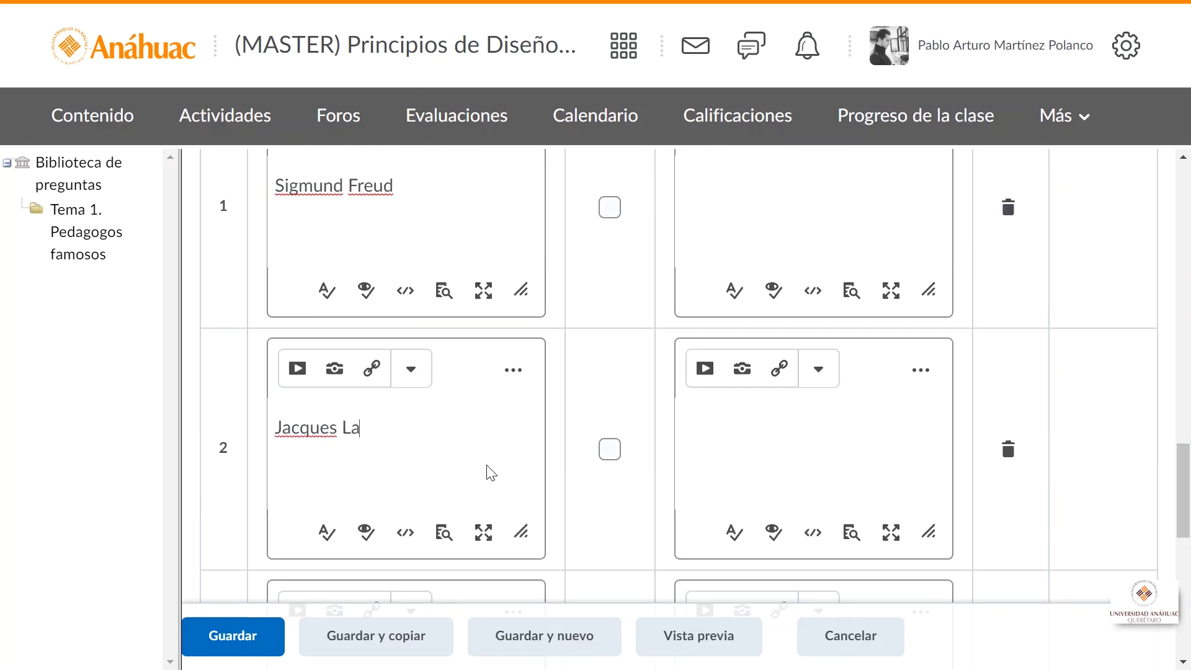
- Enter B.F. Skinner as the value of option 3 and David Ausubel as the value of option 4
scroll(487, 473, down, 5)
click(437, 403)
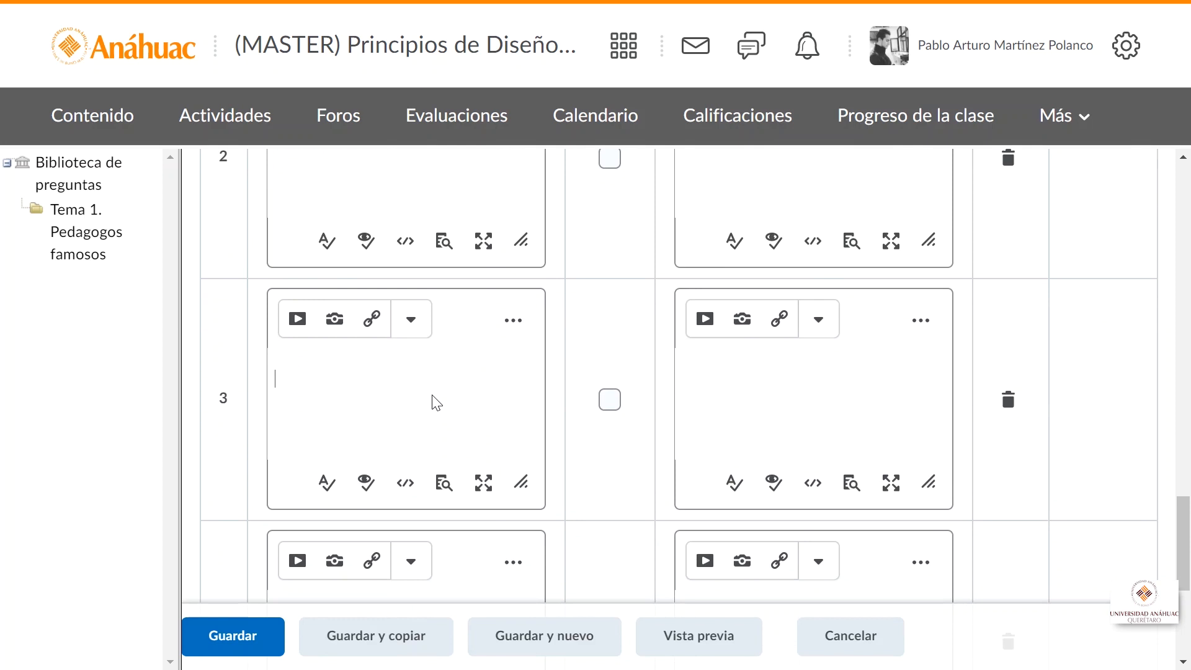
text(B.F. Skinner)
scroll(432, 399, down, 4)
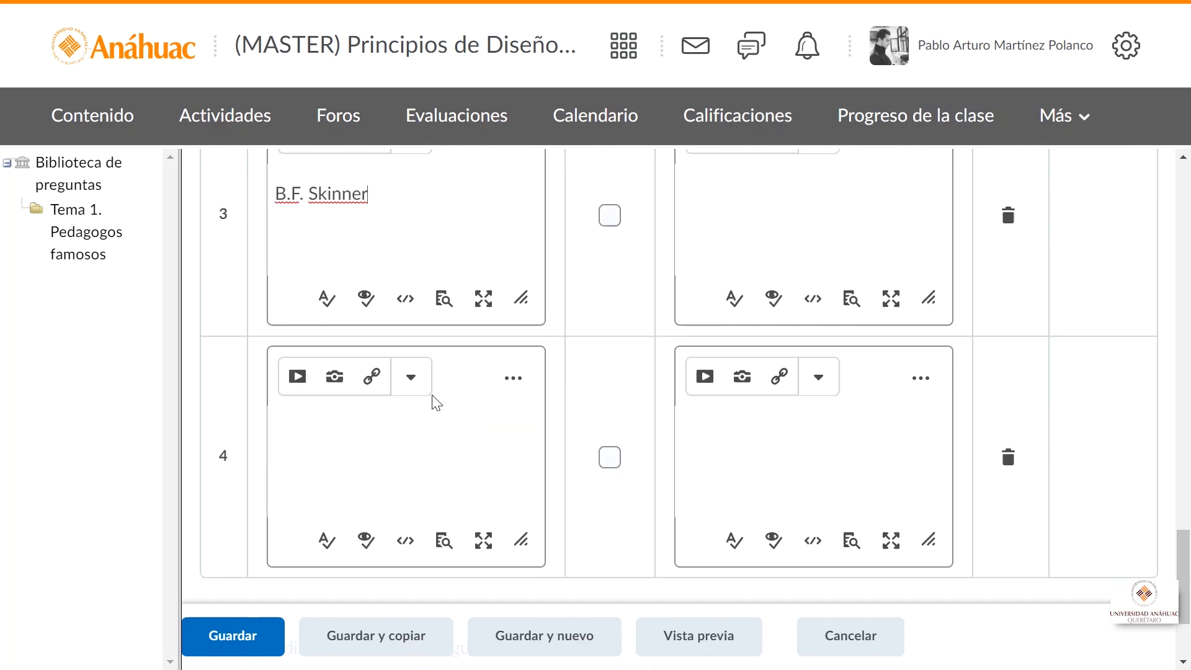
click(423, 387)
text(David Ausubel)
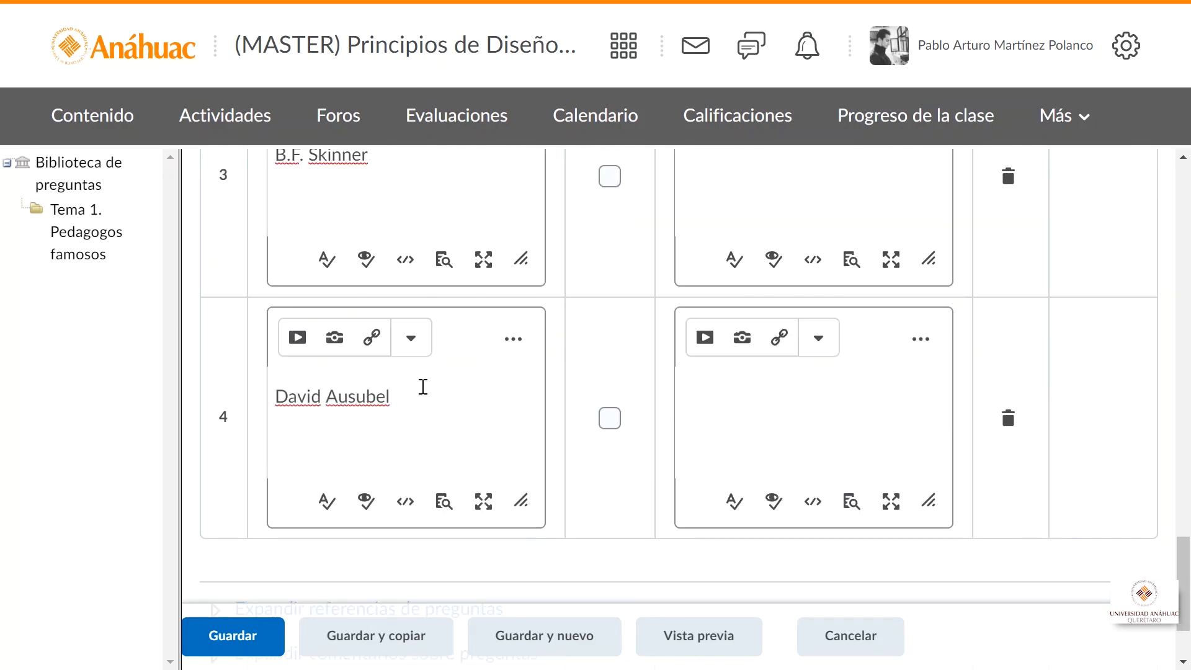
scroll(423, 387, up, 1)
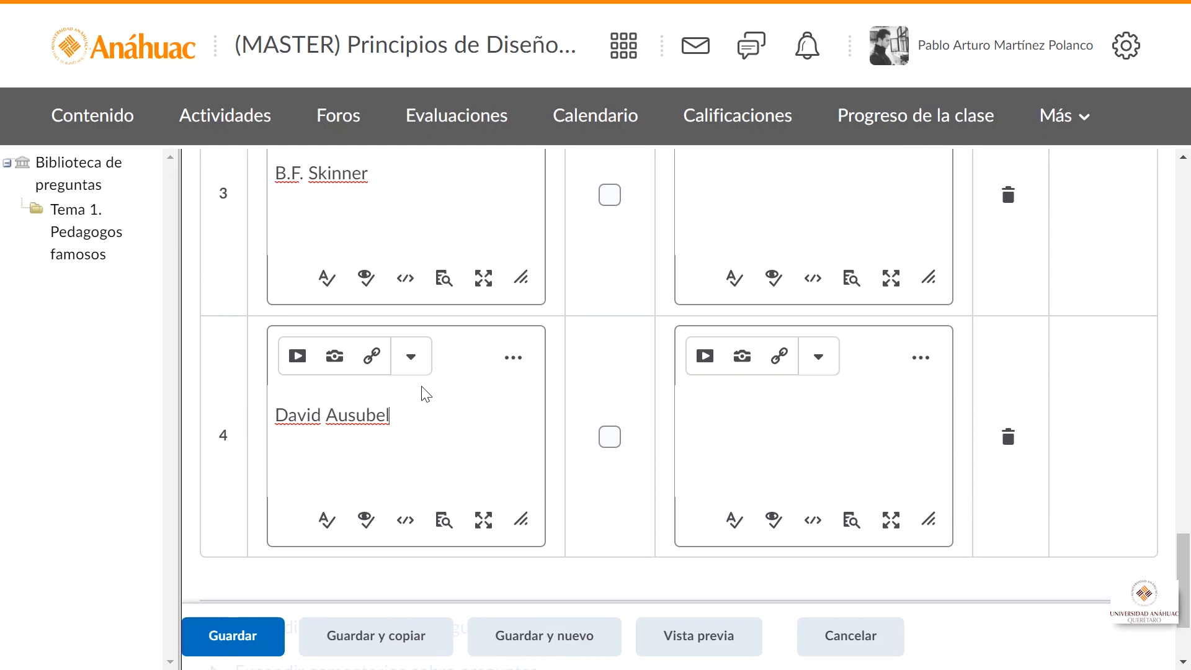
scroll(425, 394, up, 3)
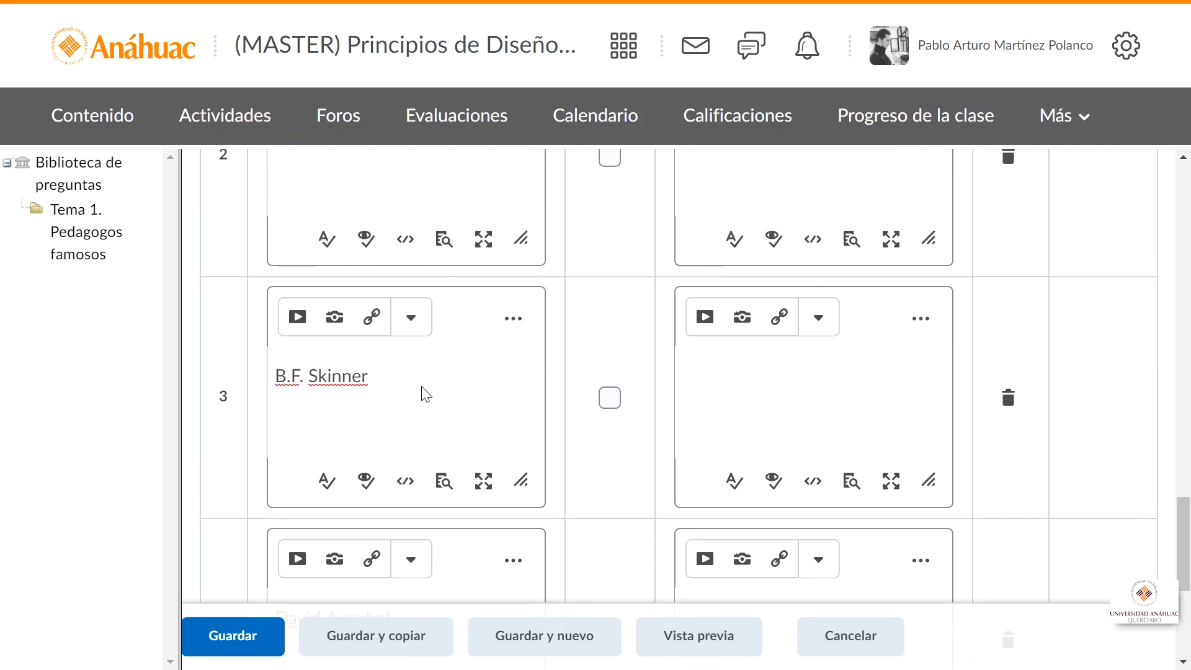
scroll(426, 394, up, 8)
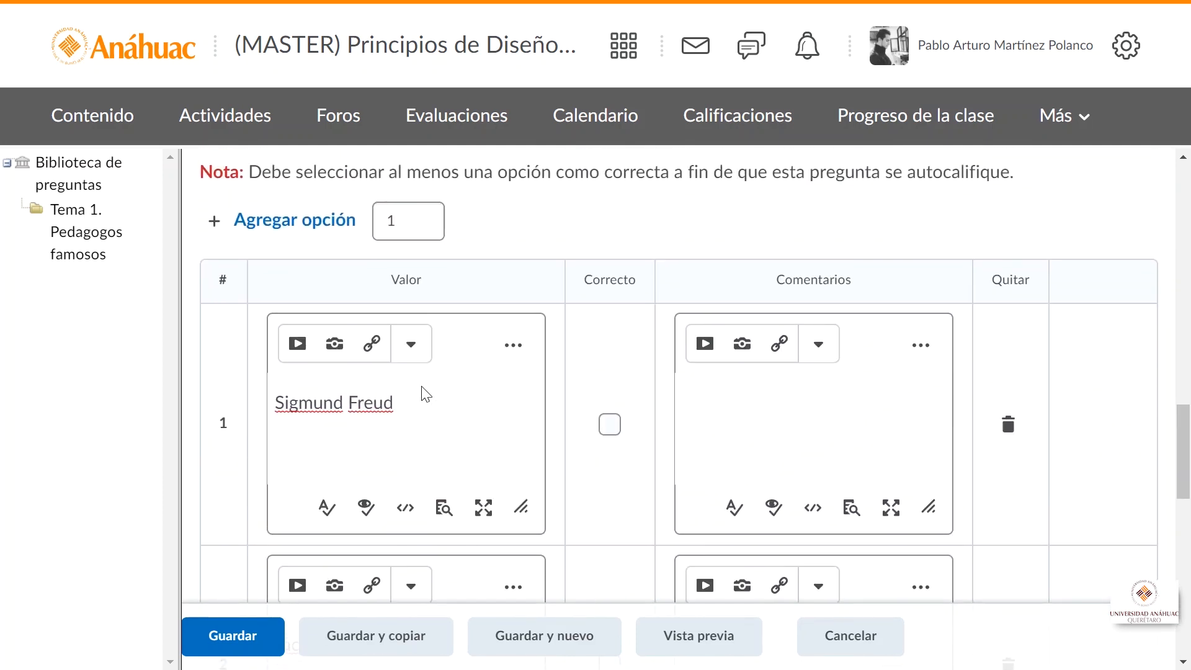
- Add two more answer options to the multiple-selection question
scroll(426, 394, up, 2)
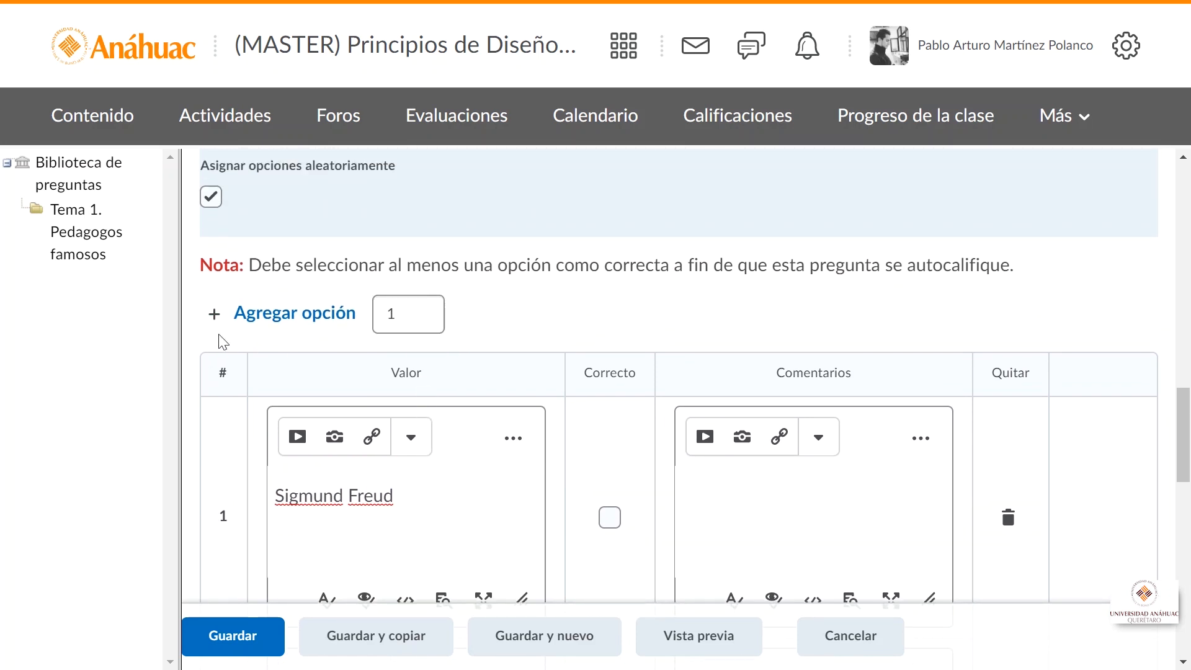
drag(428, 306, 385, 309)
click(345, 316)
- Enter Jean Piaget as the value of option 5 and Melanie Klein as the value of option 6
scroll(344, 313, down, 18)
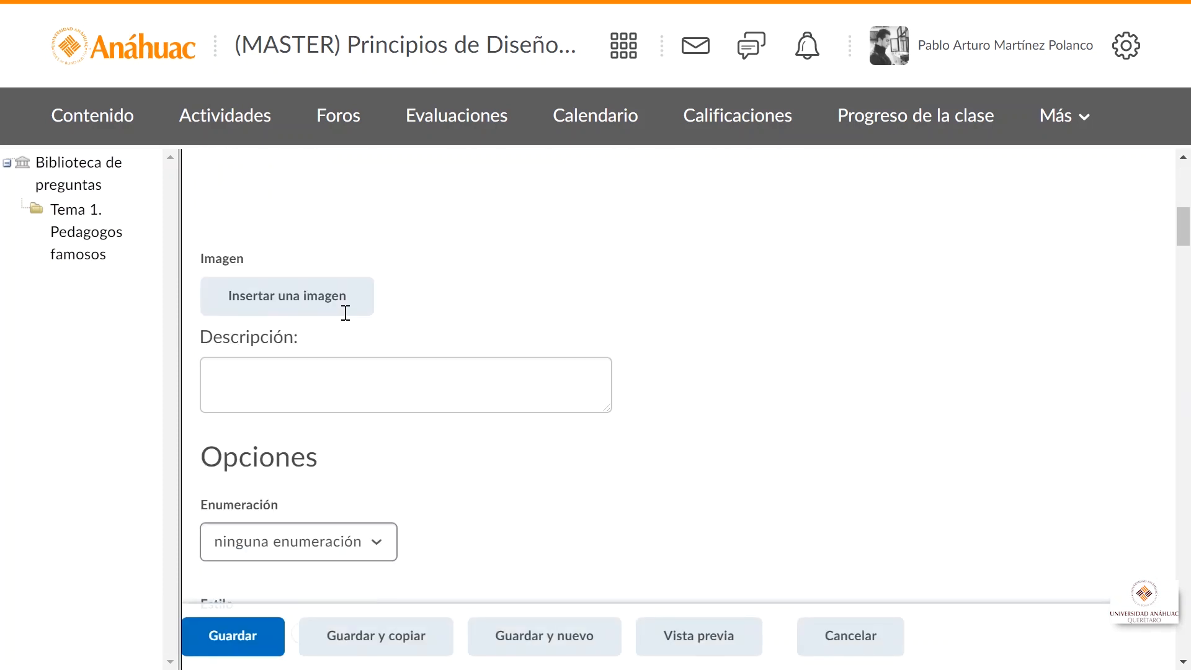
scroll(345, 317, up, 2)
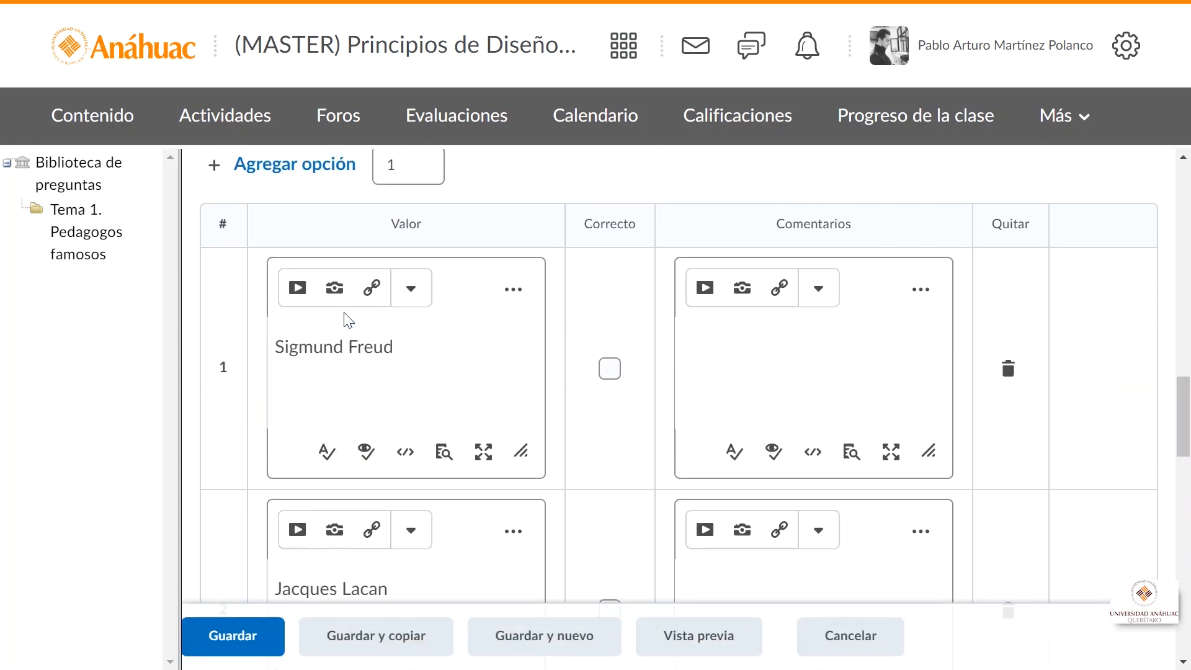
scroll(344, 318, down, 7)
scroll(345, 292, down, 6)
scroll(352, 274, down, 3)
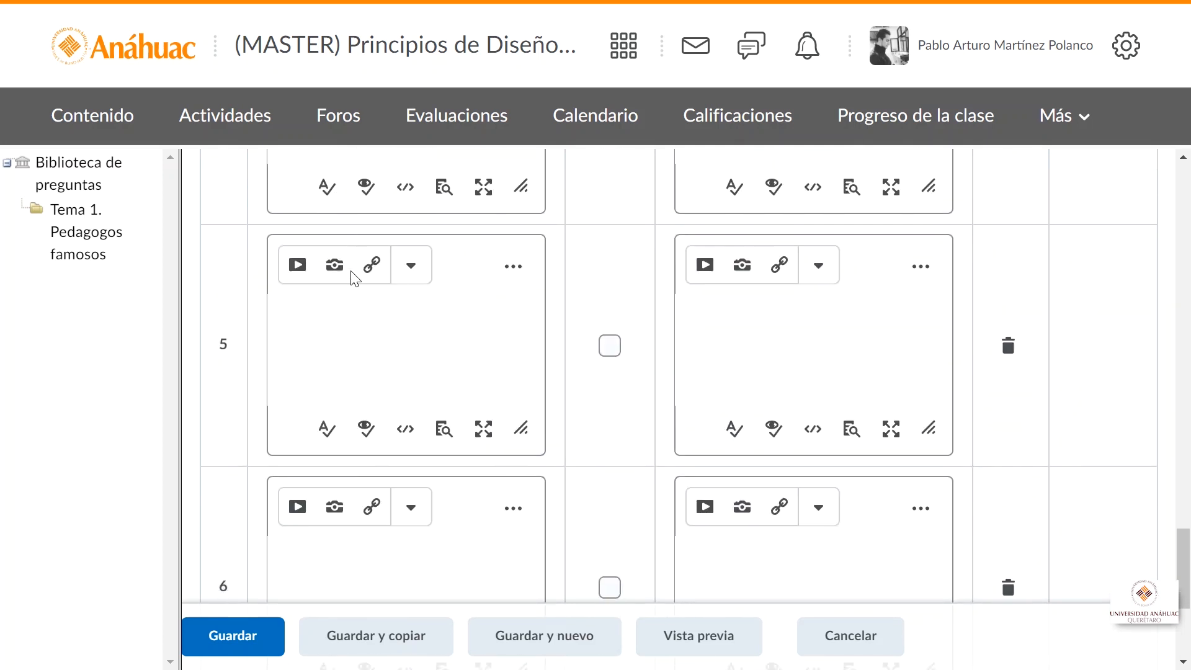
click(310, 296)
text(Jean Piaget)
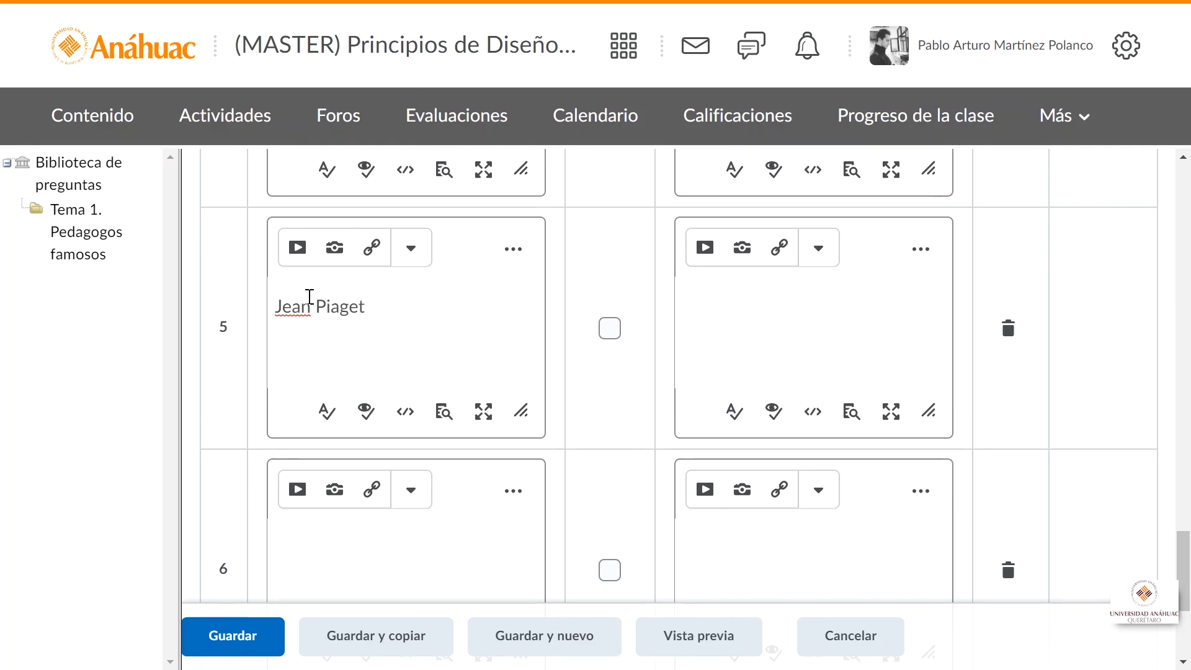
scroll(305, 412, down, 2)
click(306, 420)
text(Melanie Klein)
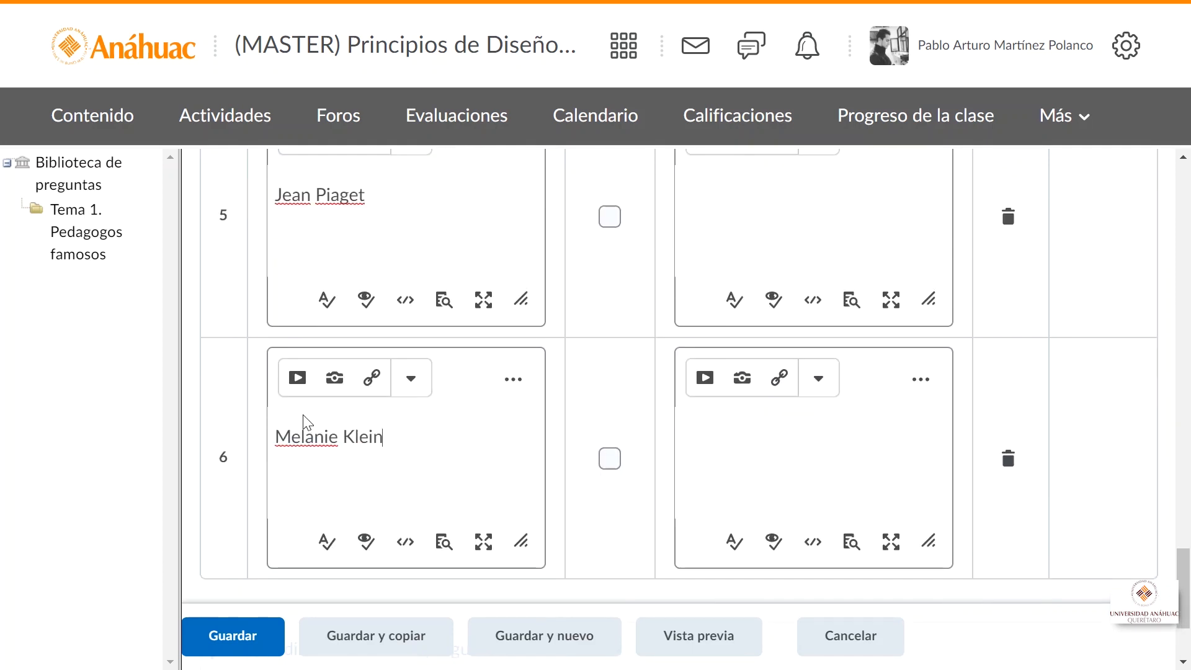
- Mark the Sigmund Freud, Jacques Lacan and Melanie Klein options as correct answers
scroll(425, 418, up, 7)
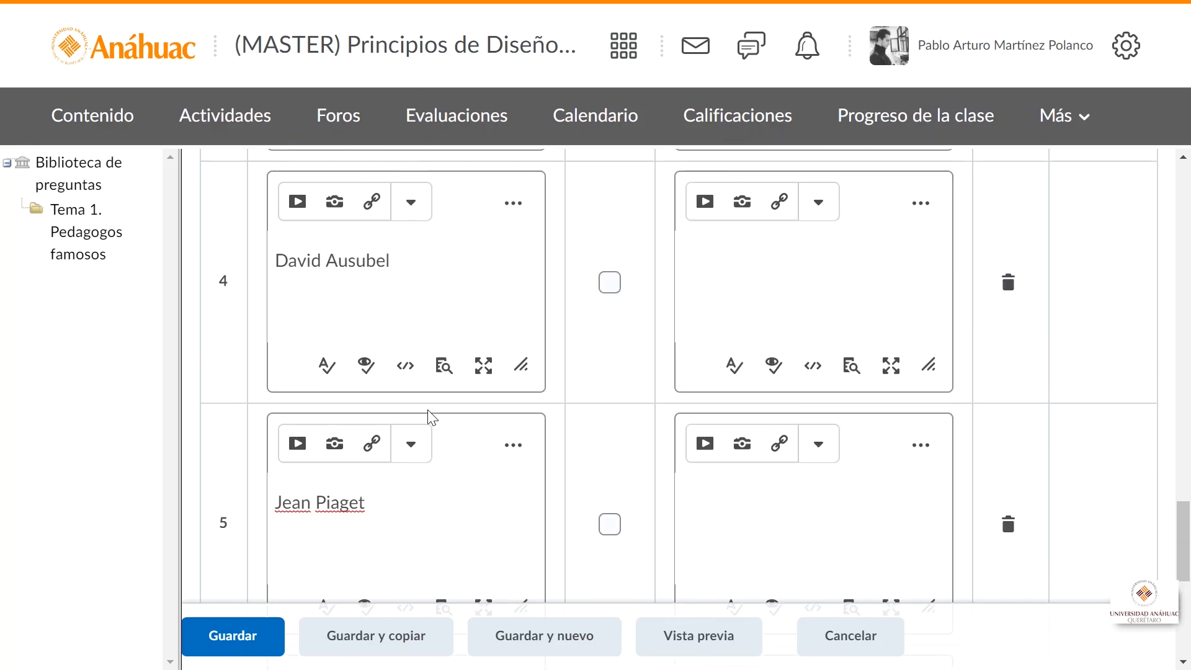
scroll(432, 418, up, 8)
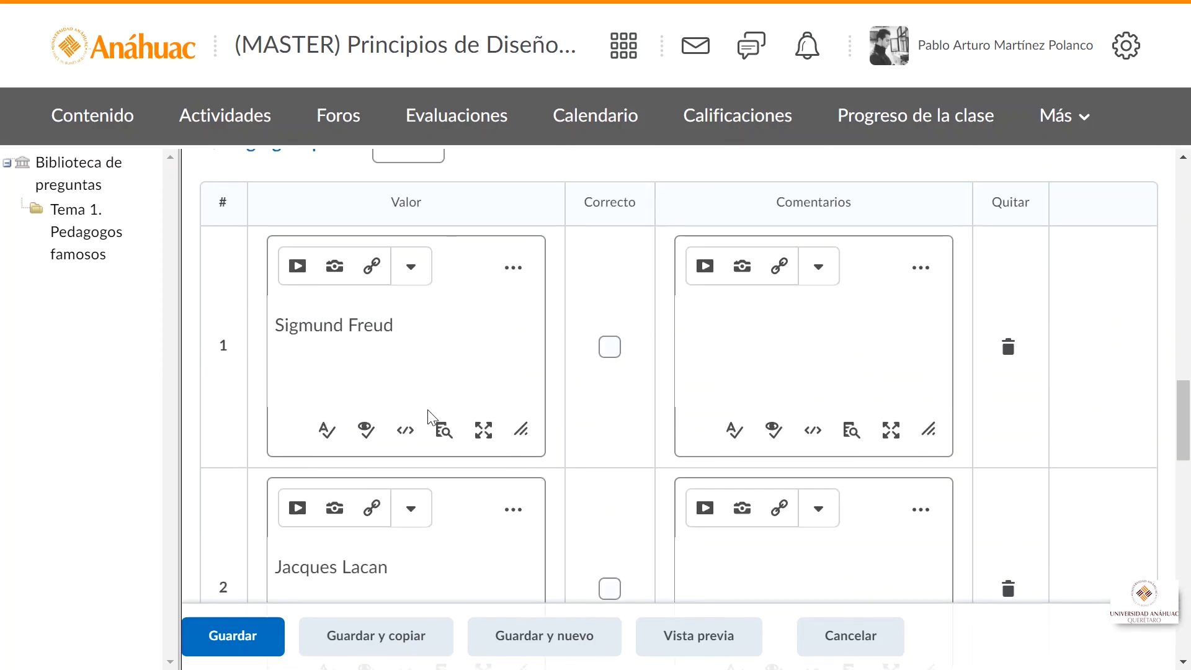
scroll(428, 418, up, 1)
scroll(426, 418, down, 2)
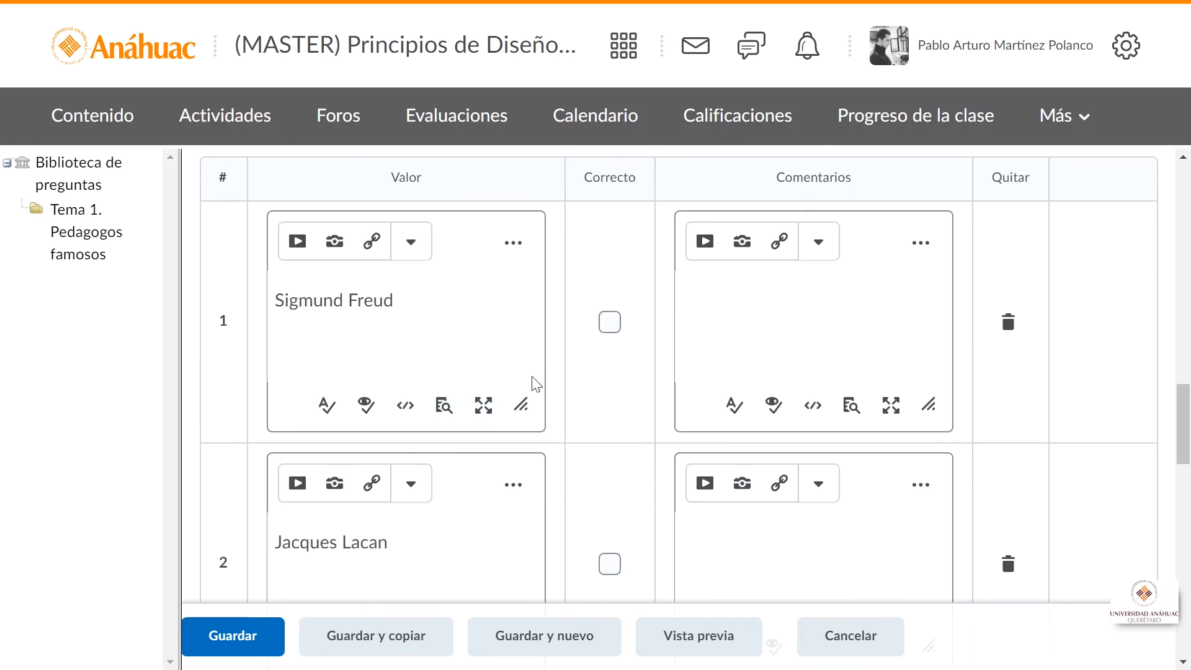
click(610, 323)
scroll(612, 335, down, 3)
click(610, 376)
scroll(612, 380, down, 10)
scroll(613, 381, down, 3)
click(609, 482)
- Preview the multiple-selection question through its graded view, close the preview and save the question
scroll(609, 483, up, 7)
scroll(609, 484, up, 12)
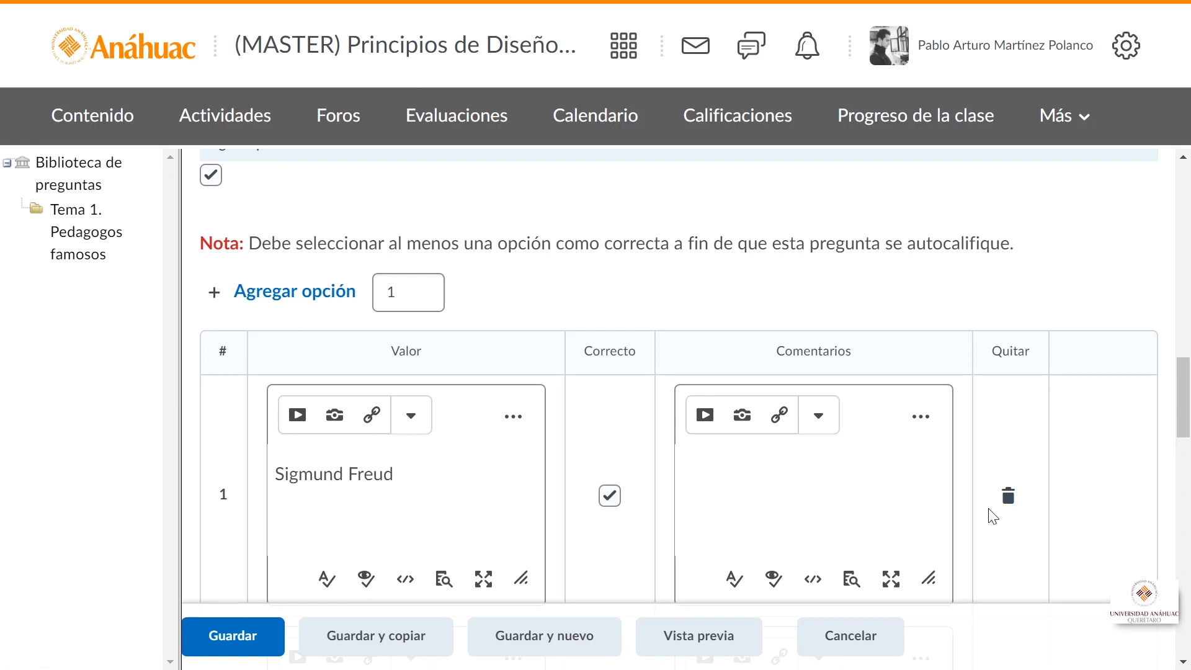
drag(1189, 397, 1186, 664)
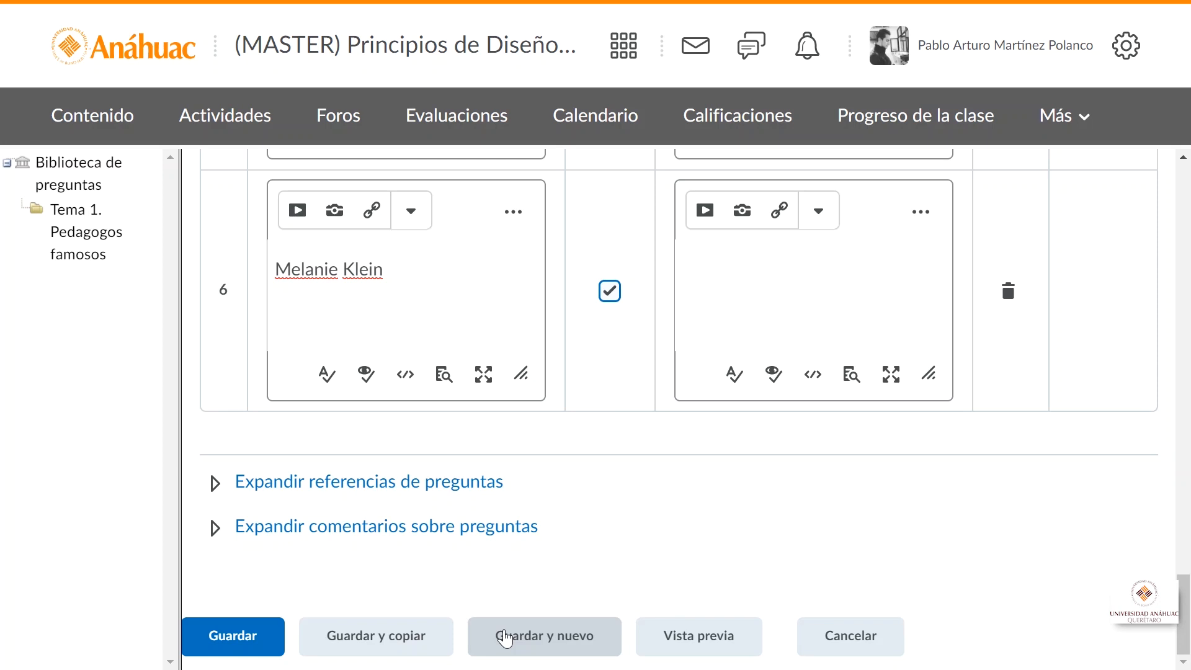
click(663, 637)
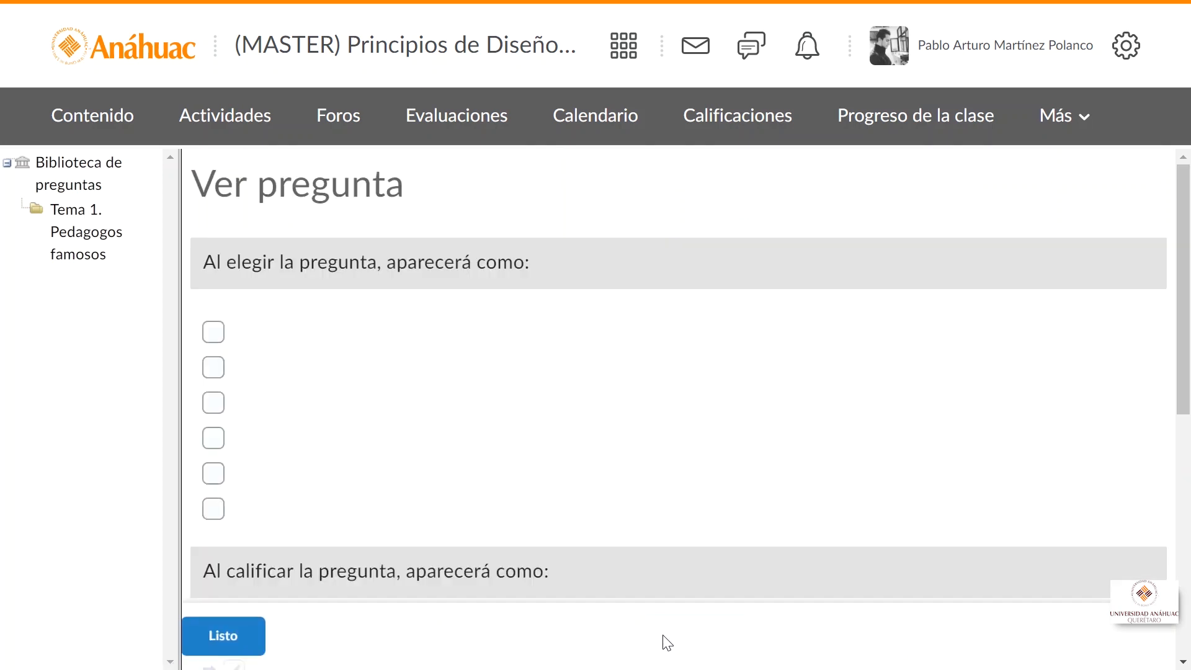
scroll(1189, 271, down, 1)
drag(1189, 271, 1189, 463)
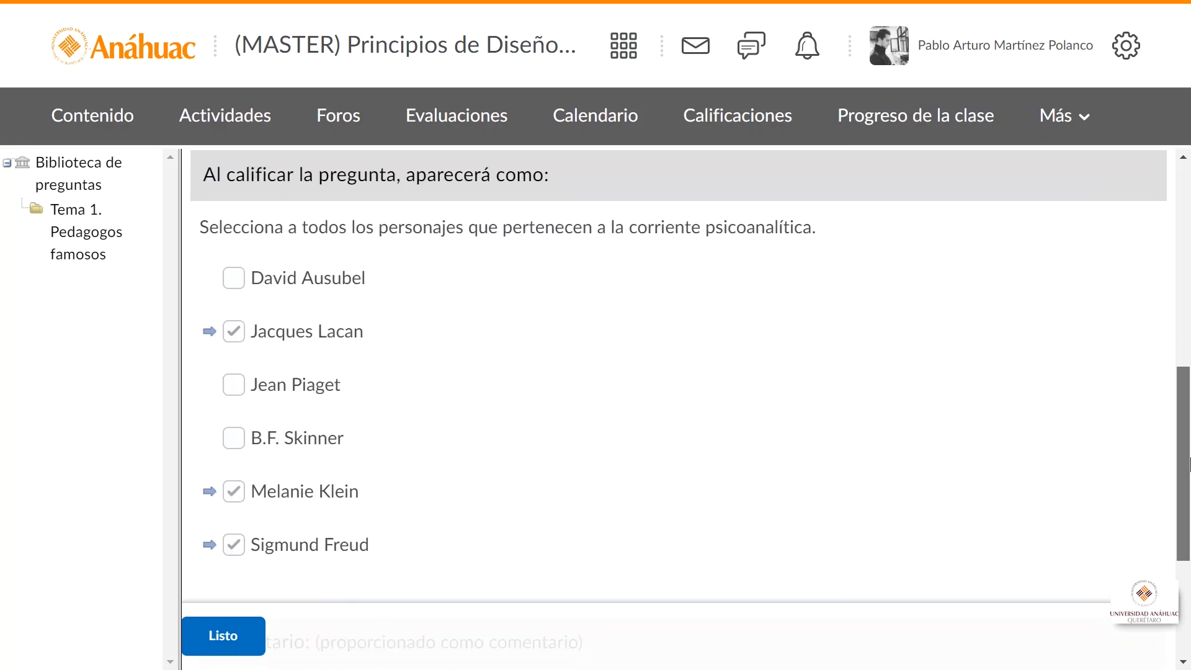
scroll(600, 584, down, 4)
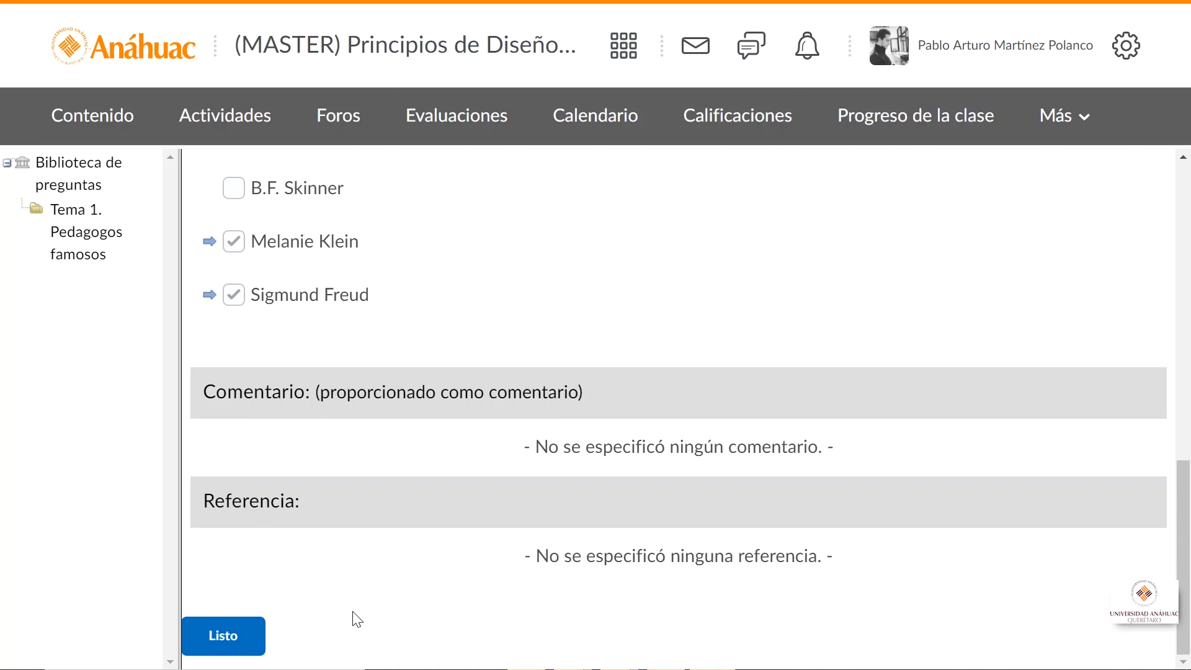
scroll(358, 619, up, 6)
scroll(358, 619, down, 3)
scroll(358, 619, down, 3)
click(246, 633)
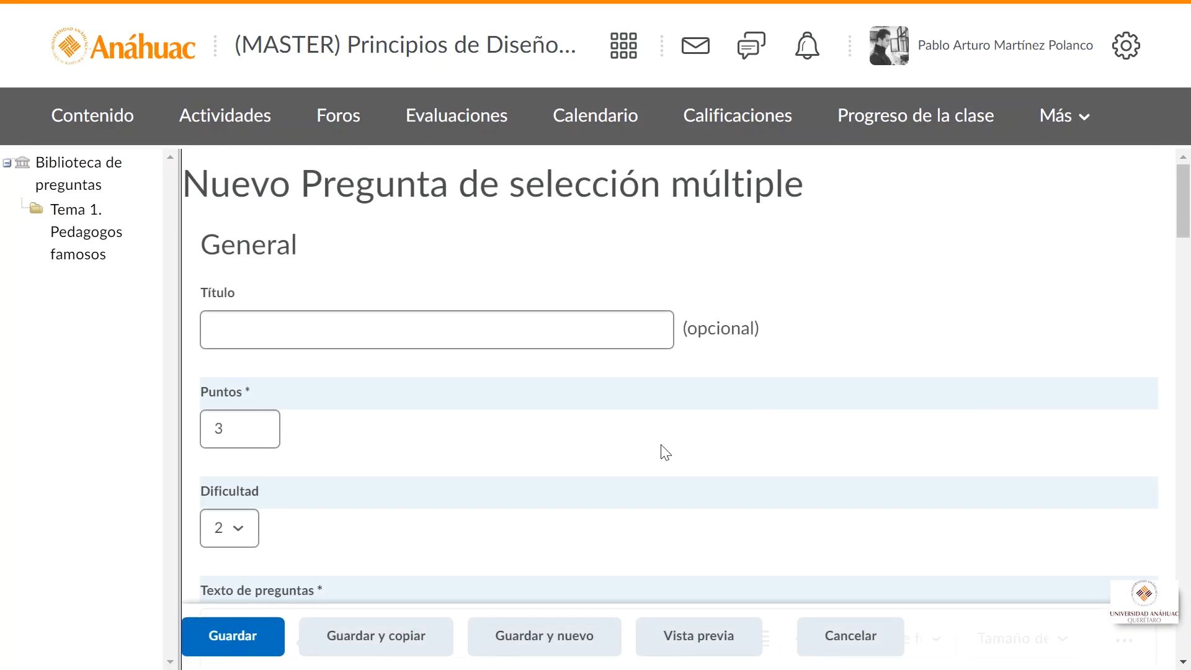
click(228, 639)
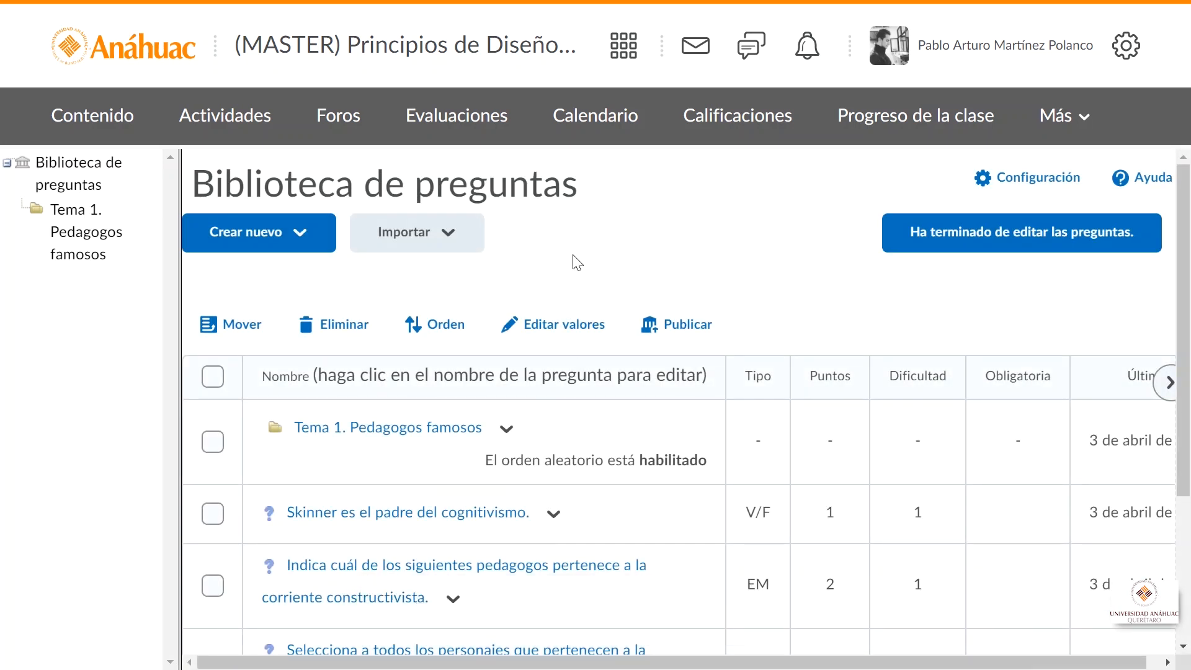
- Create a written-response question with the text "Escribe aquí tu opinión sobre los métodos conductistas de educación."
click(256, 247)
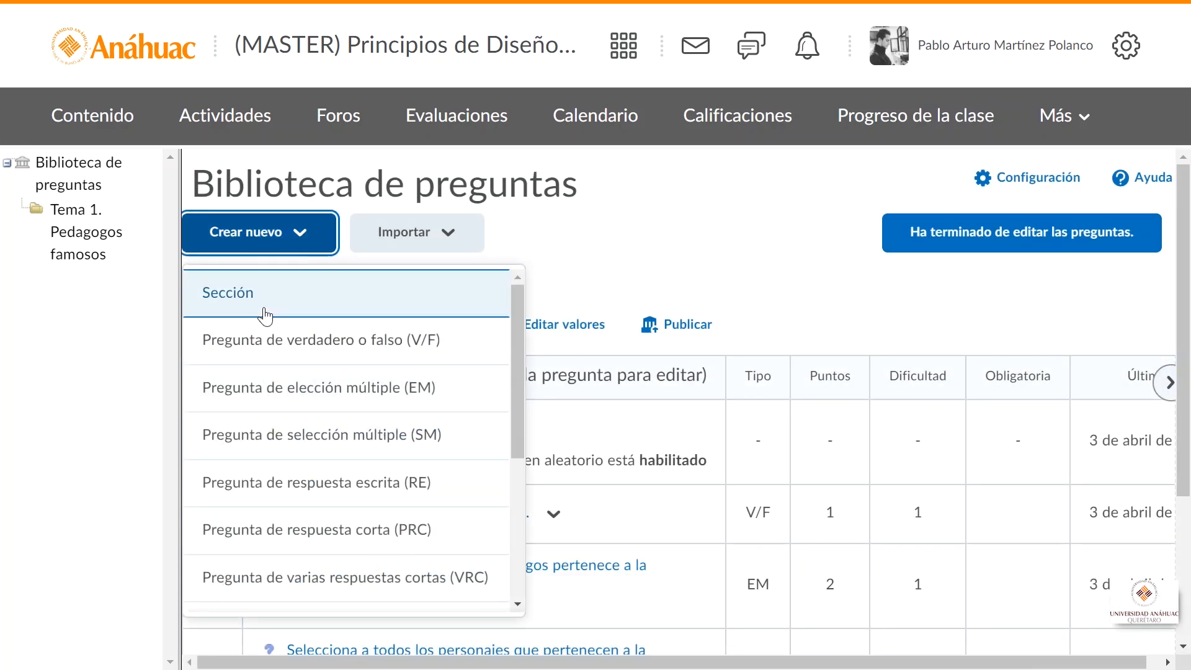
click(273, 481)
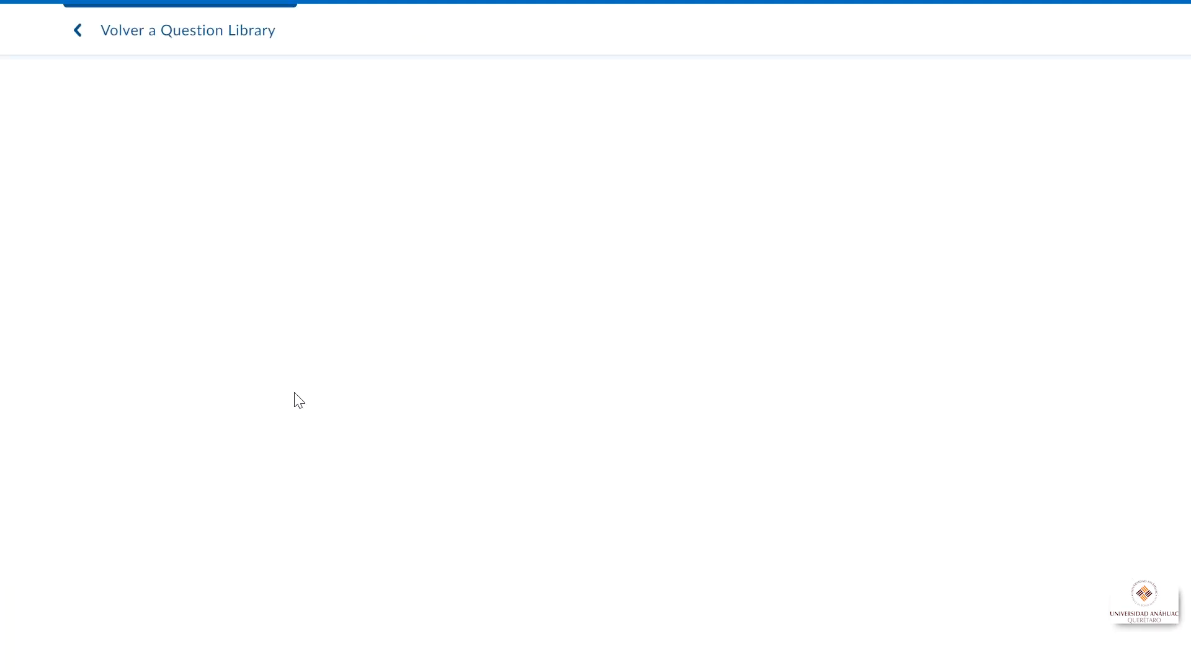
click(248, 229)
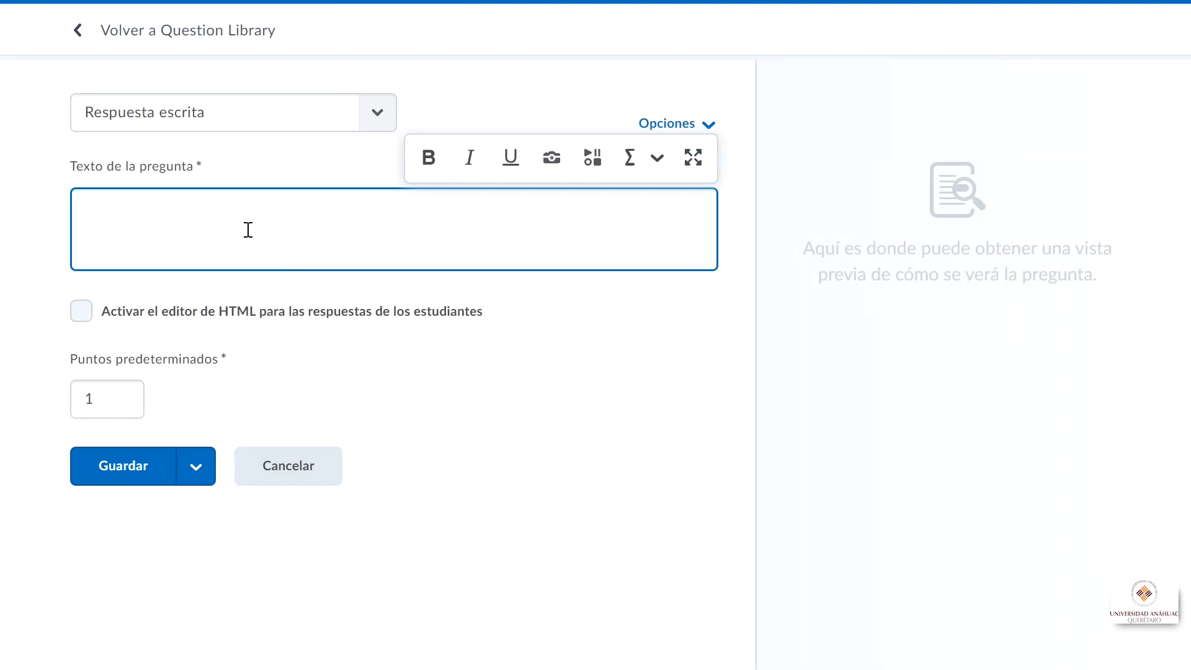
text(Escribe aqu)
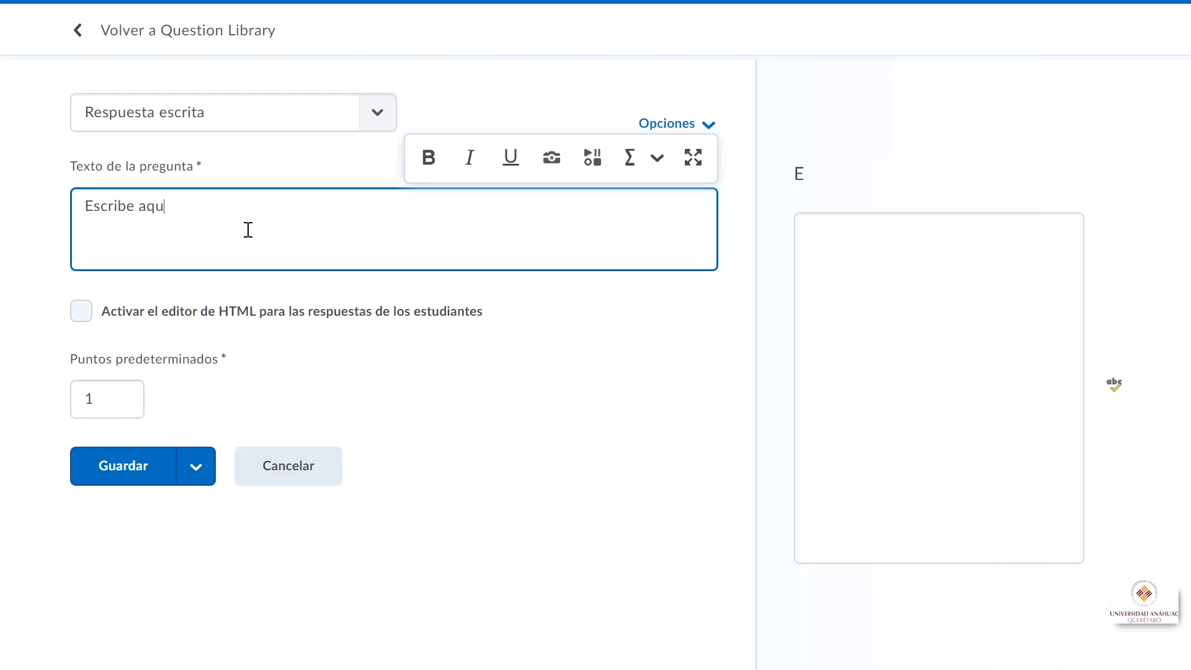
text(í tu opinión sobre los métodos conductistas de educación)
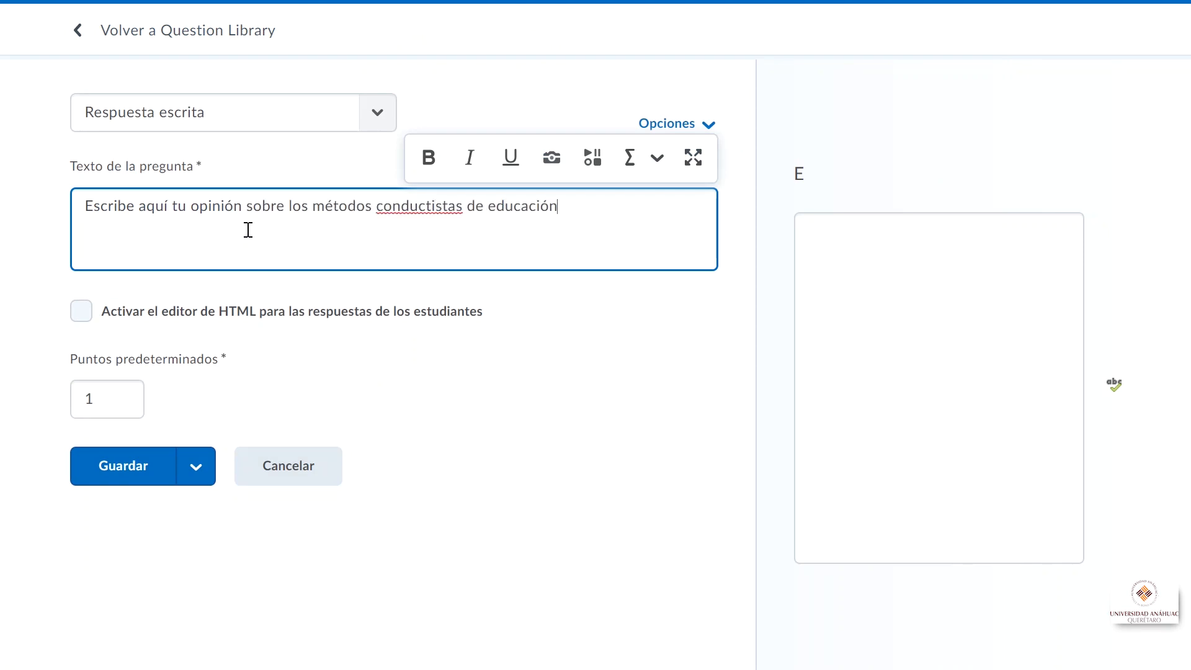
right_click(372, 208)
click(331, 248)
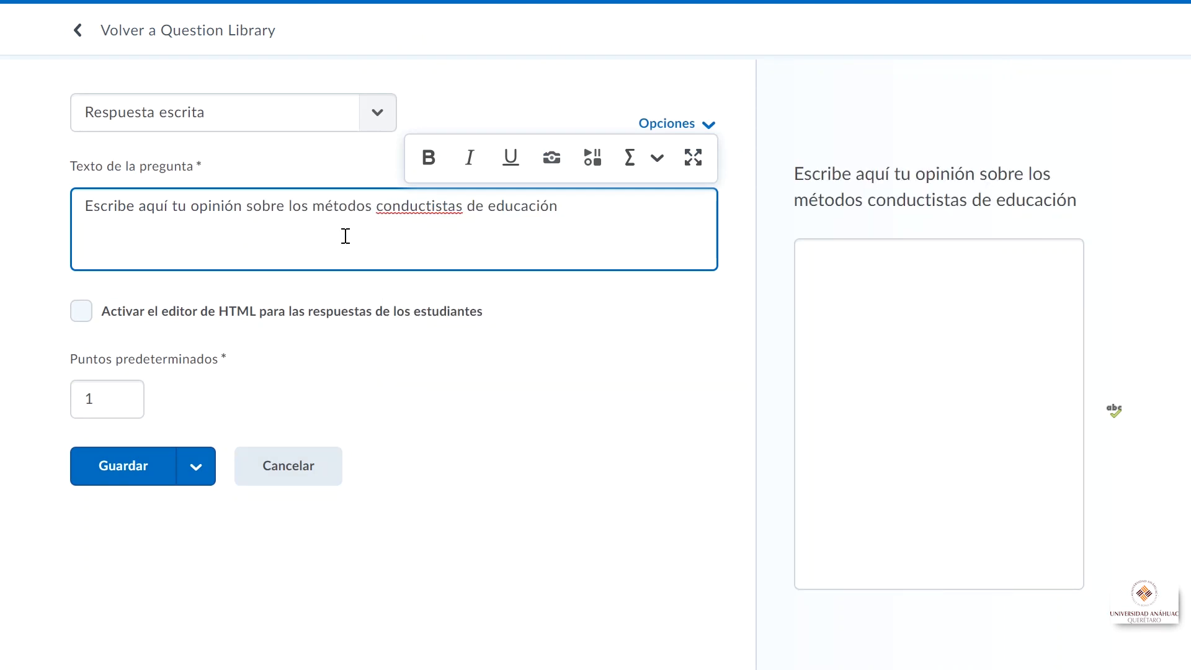
- Enable the HTML editor for student answers, set the default points to 3 and save the written-response question
click(77, 314)
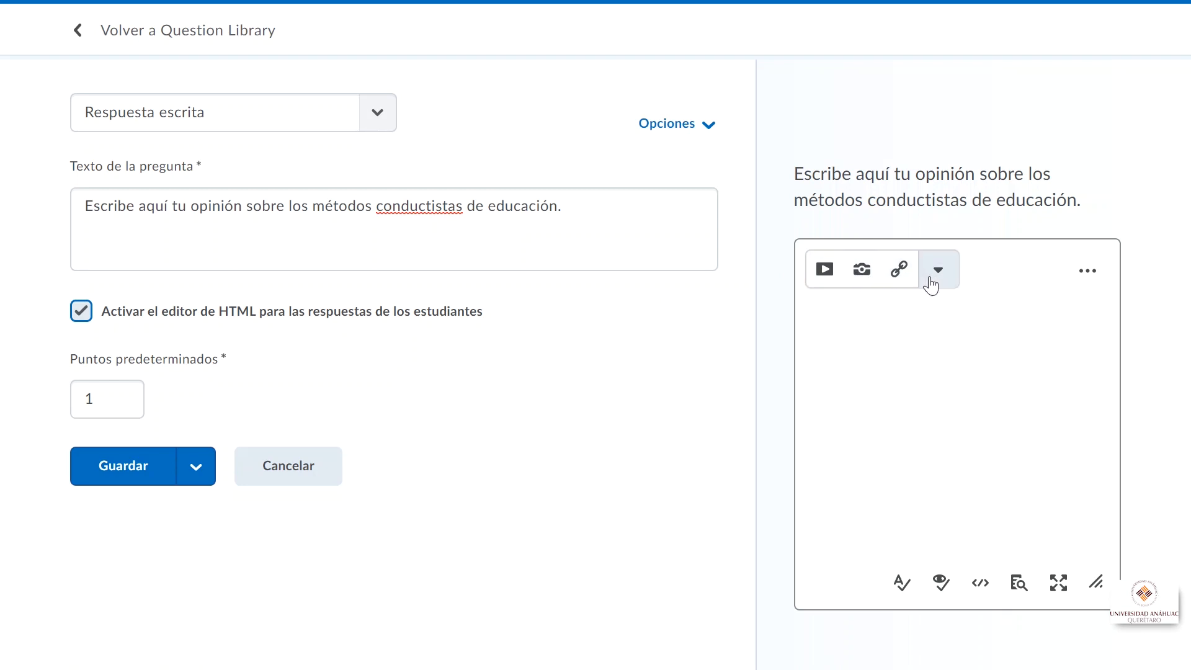
double_click(98, 410)
text(3)
click(293, 393)
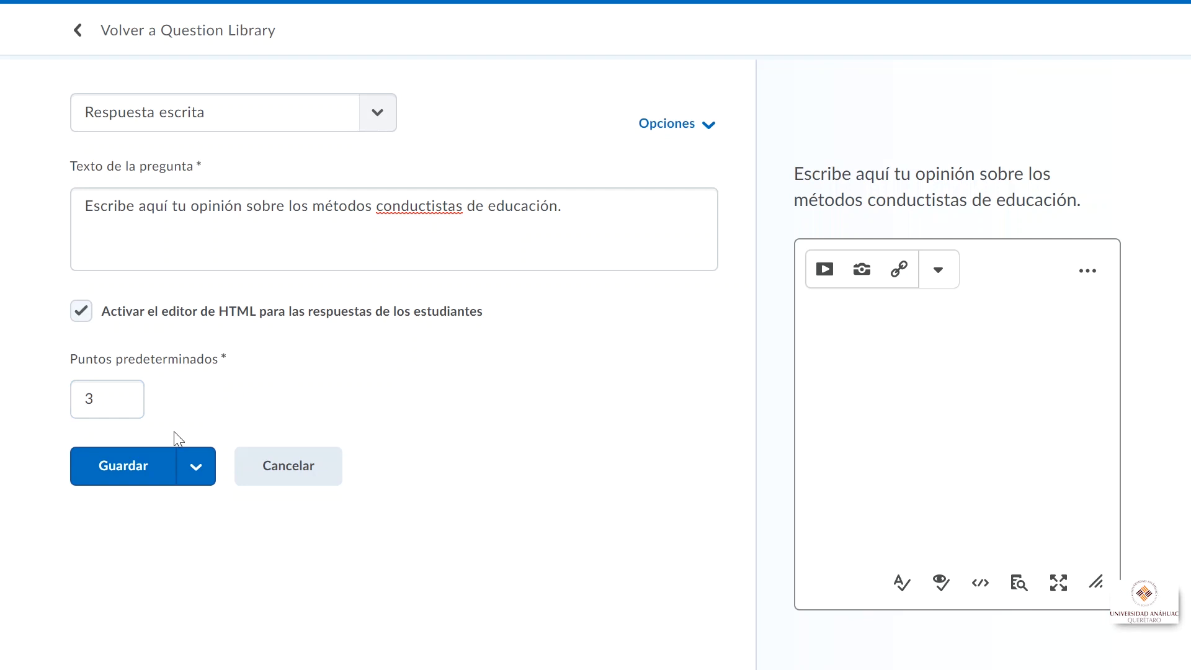
click(162, 464)
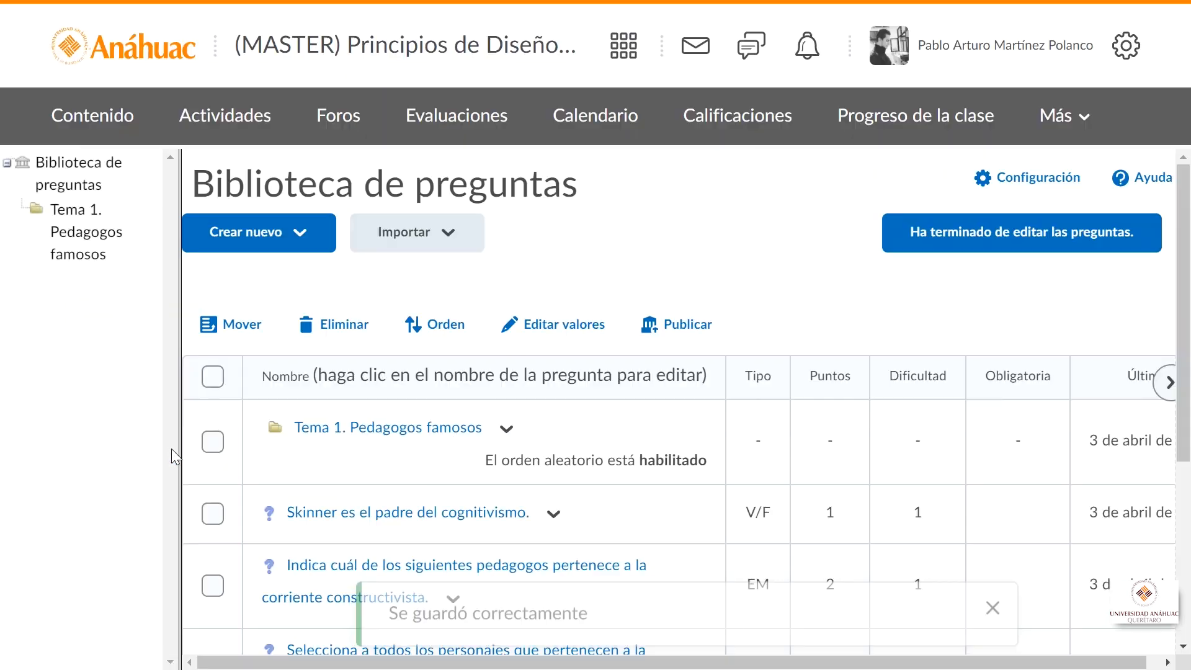
- Create a short-answer question with the text "Escribe el primer apellido del padre del conductismo"
click(274, 243)
scroll(279, 428, down, 2)
click(275, 442)
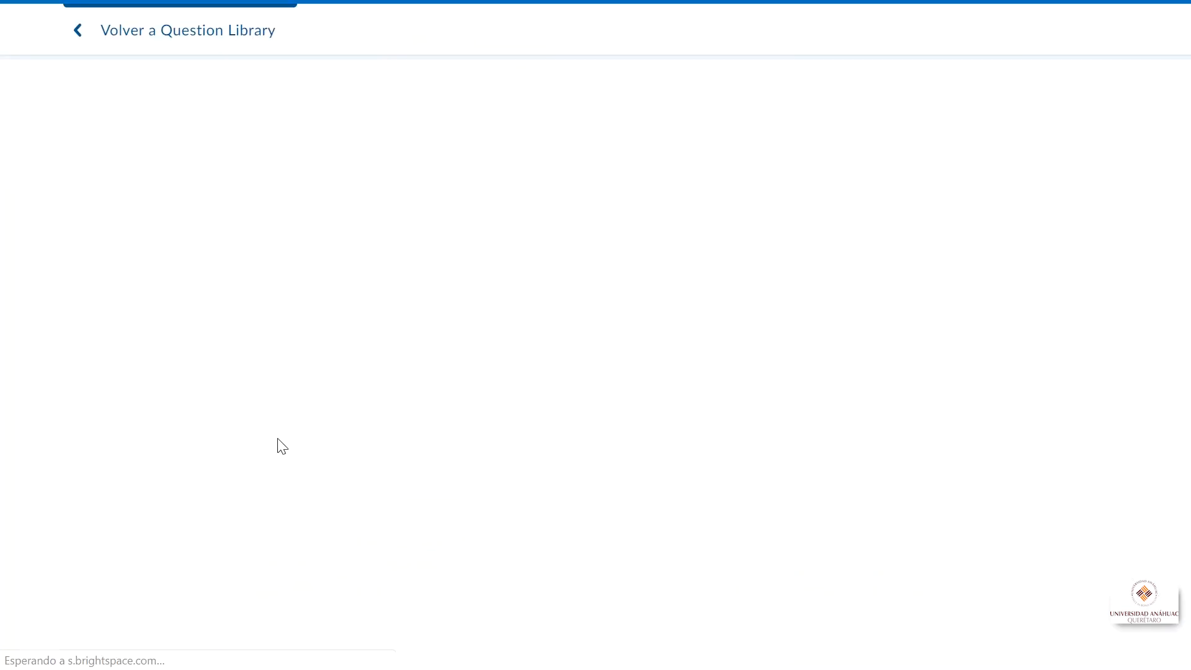
click(295, 264)
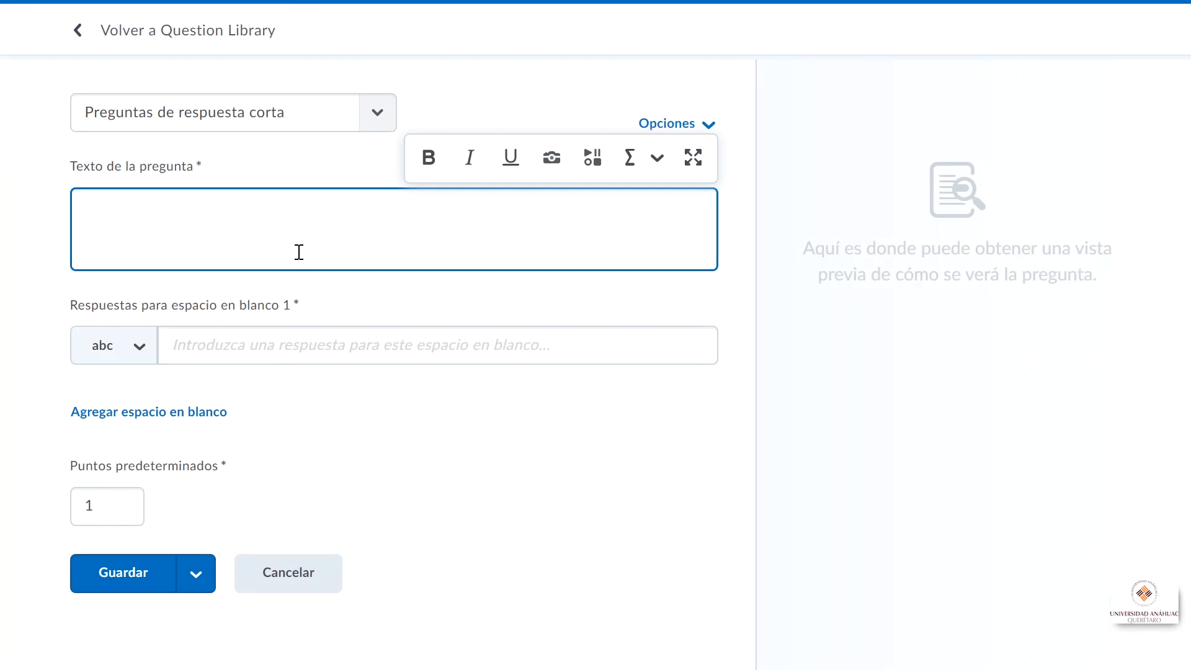
text(Escribe el primer apellido del padre del co)
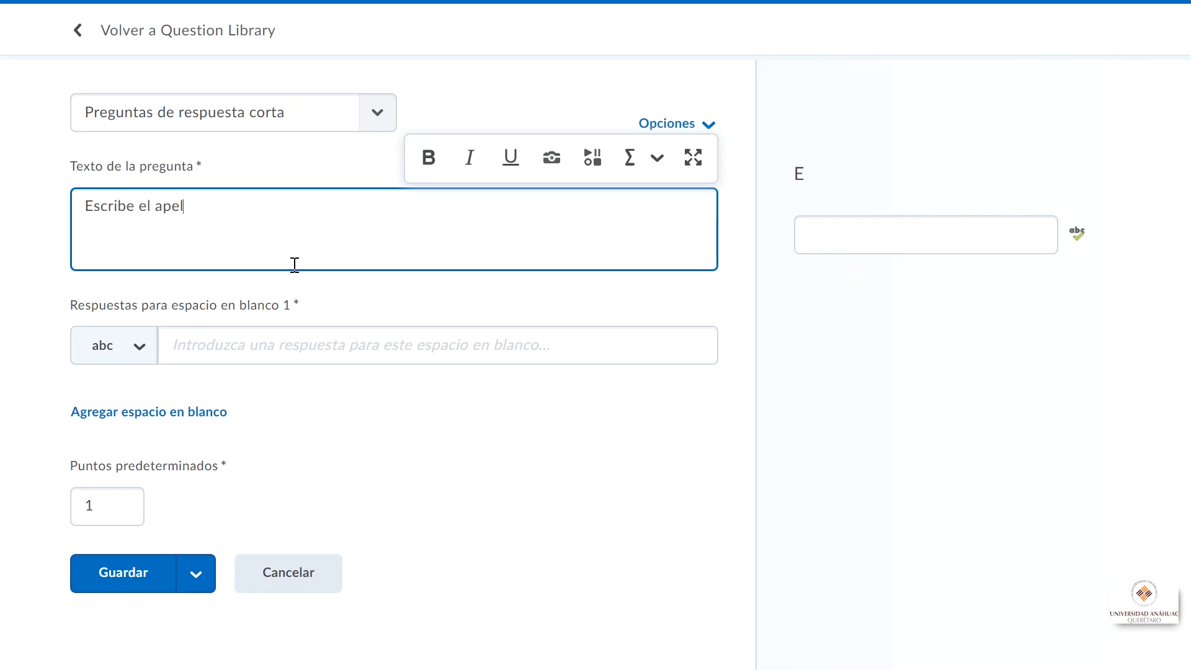
text(nductismo)
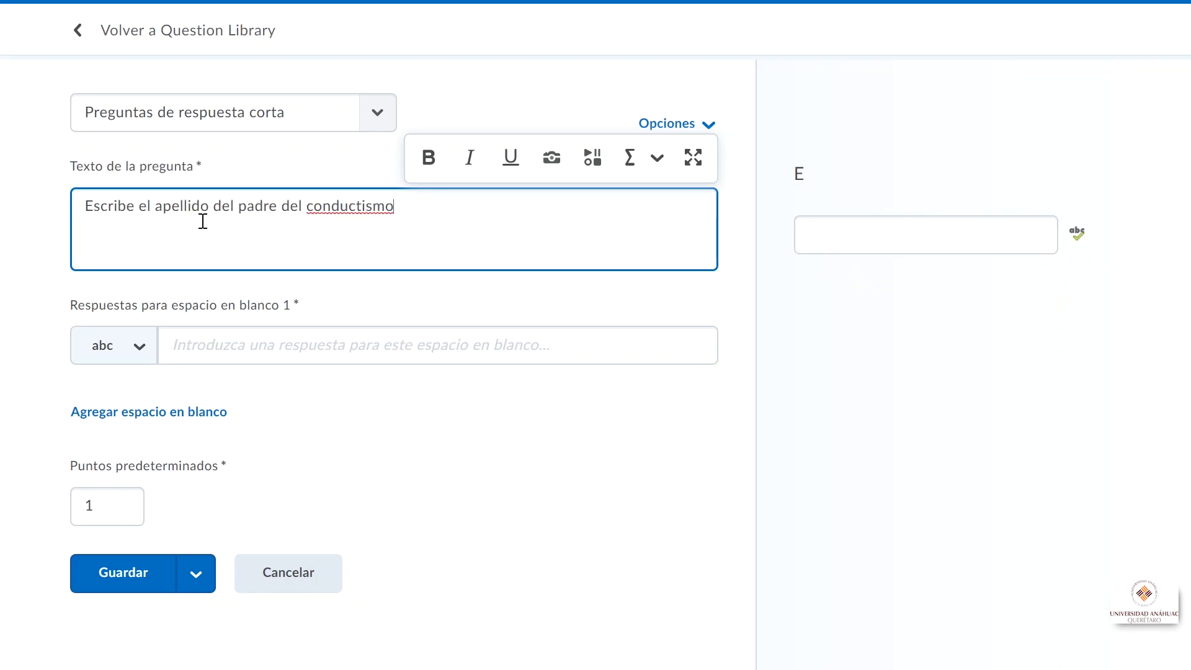
click(156, 207)
text(primer)
- Replace the short-answer question's text with "Escribe el primer apellido del padre del psicoanálisis:"
drag(397, 193, 80, 207)
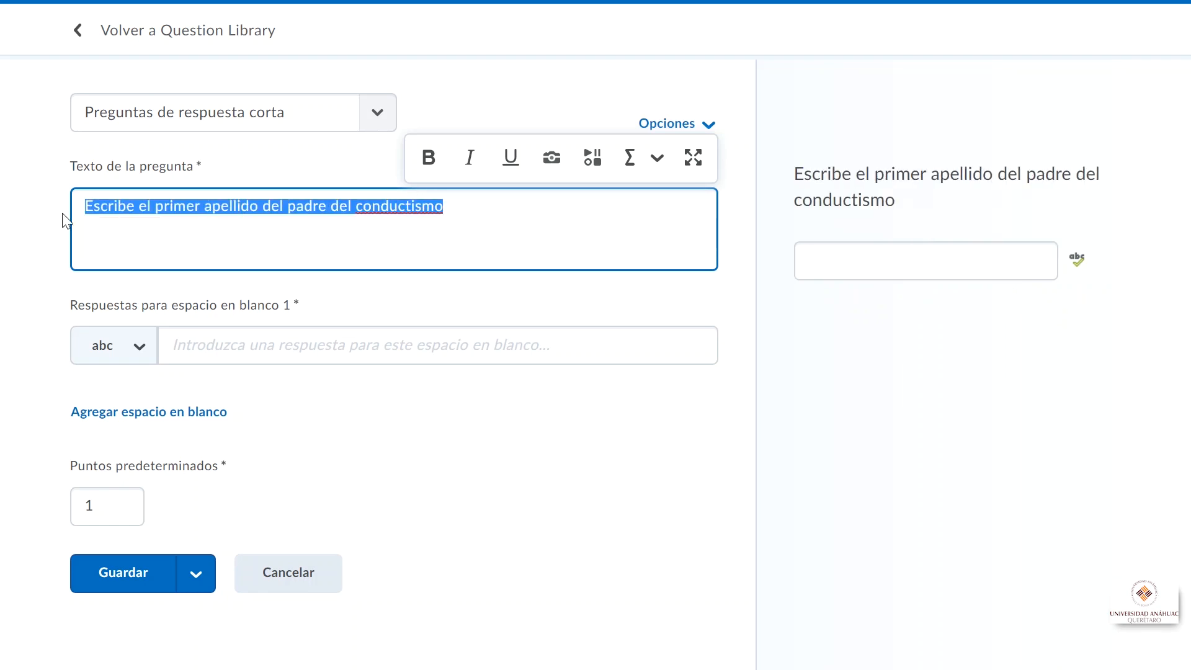
text(Escribe el primer apellido del padre d)
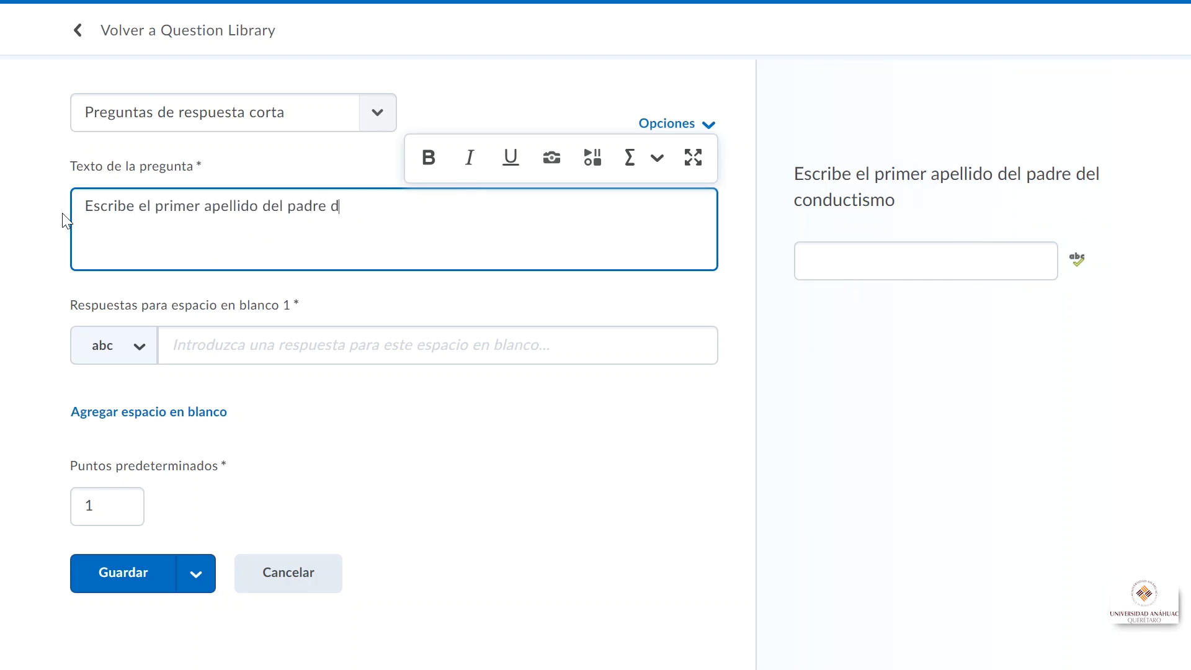
text(el psicoanálisis:)
- Add "Freud", "S.Freud", "Sigmund Freud" and "freud" as accepted answers for blank 1 of the short-answer question
click(224, 345)
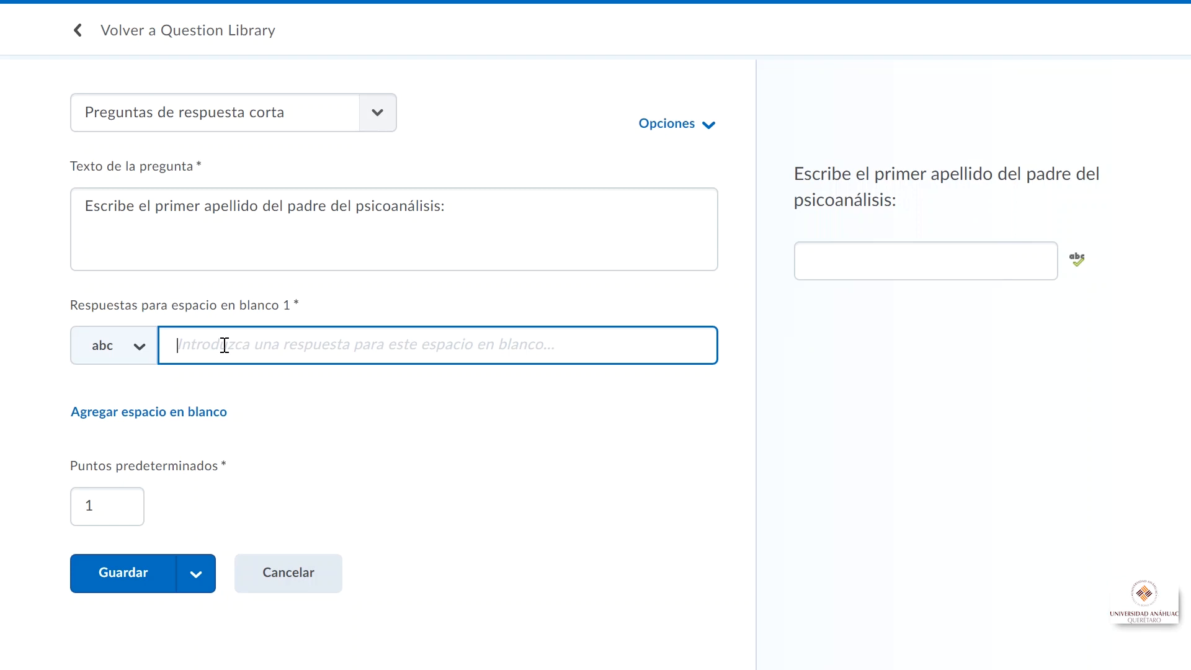
text(Freud)
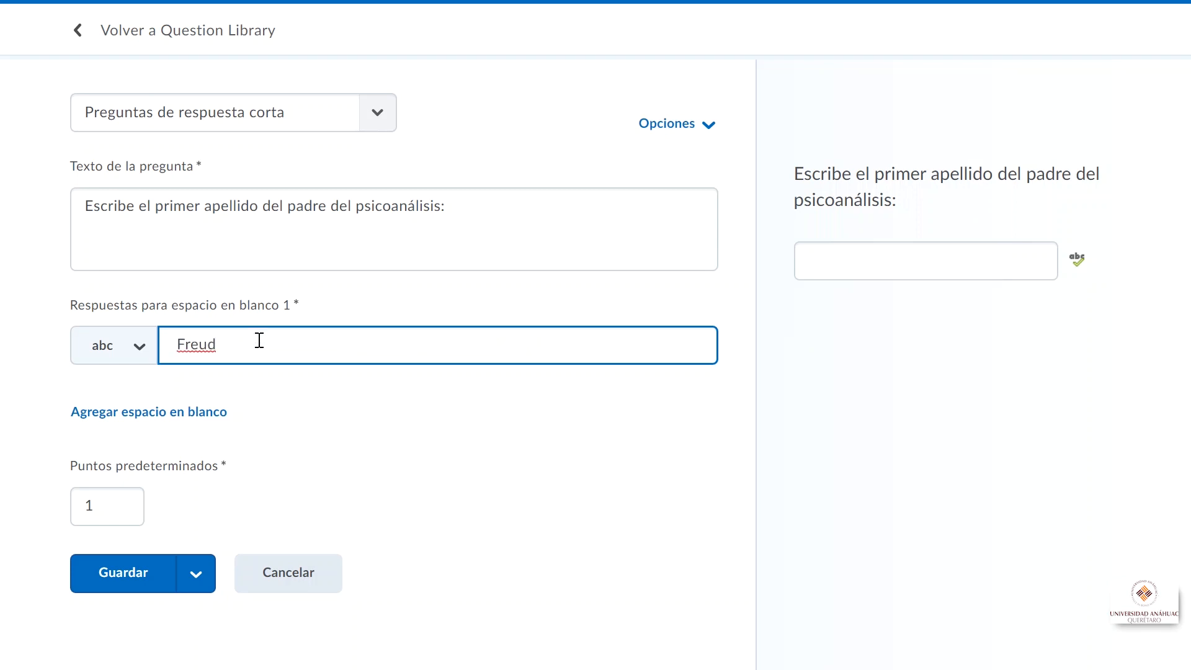
key(Return)
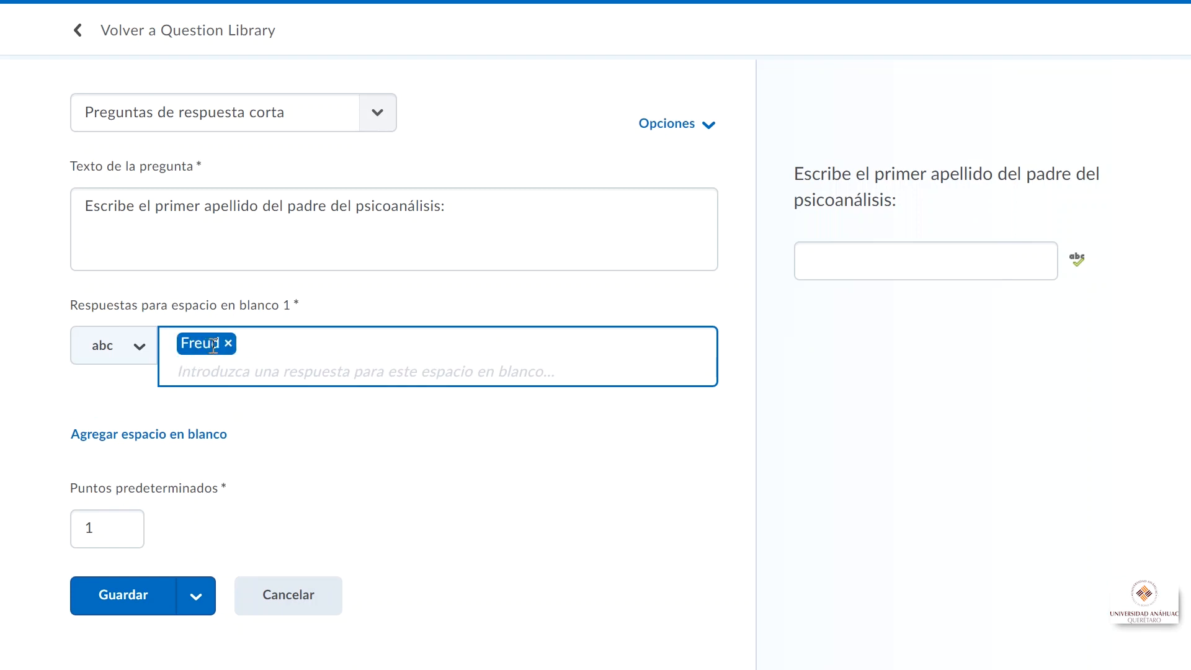
text(S)
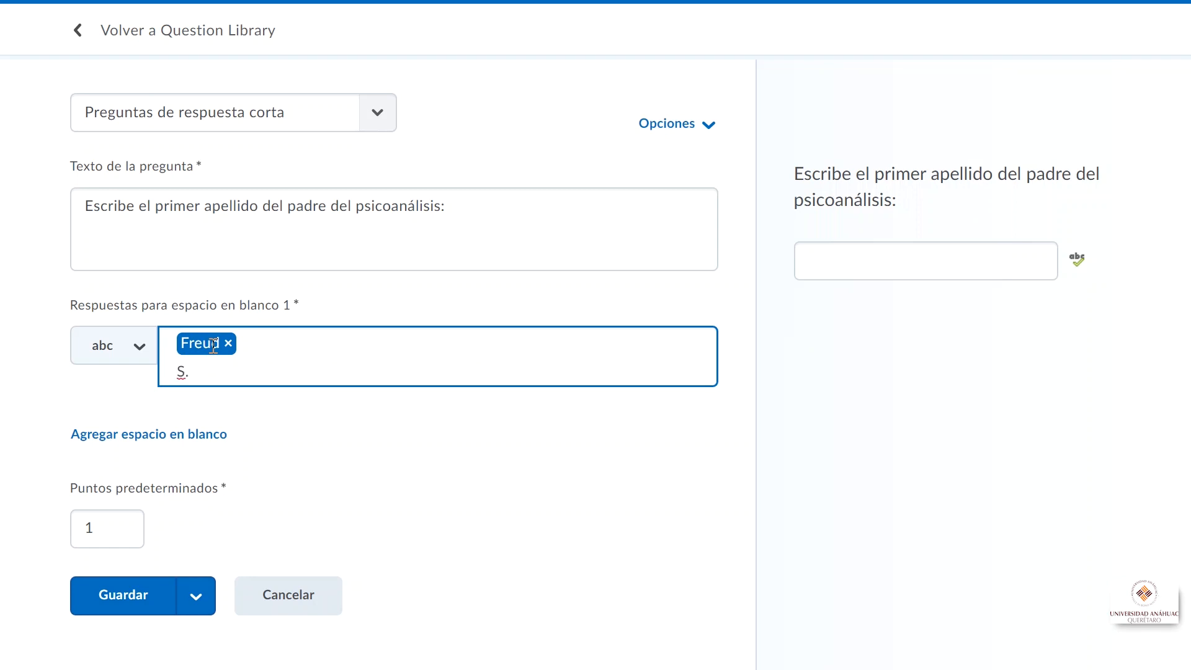
text(.Freud)
key(Return)
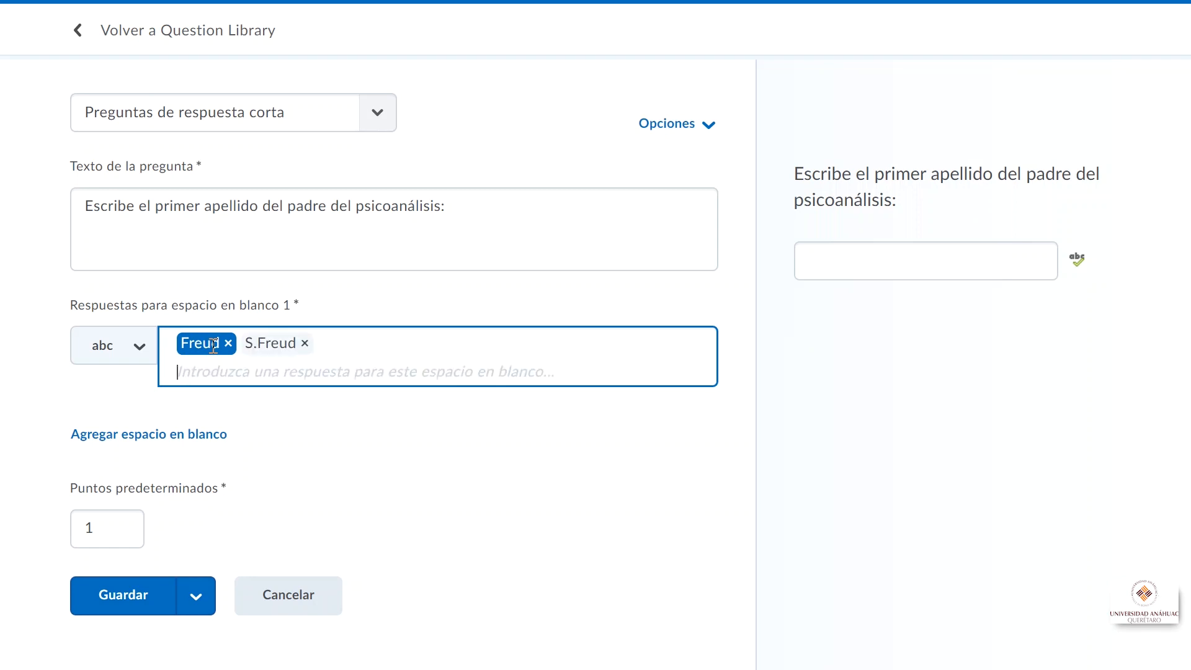
text(Sigmund Freud)
key(Return)
text(freud)
key(Return)
click(221, 406)
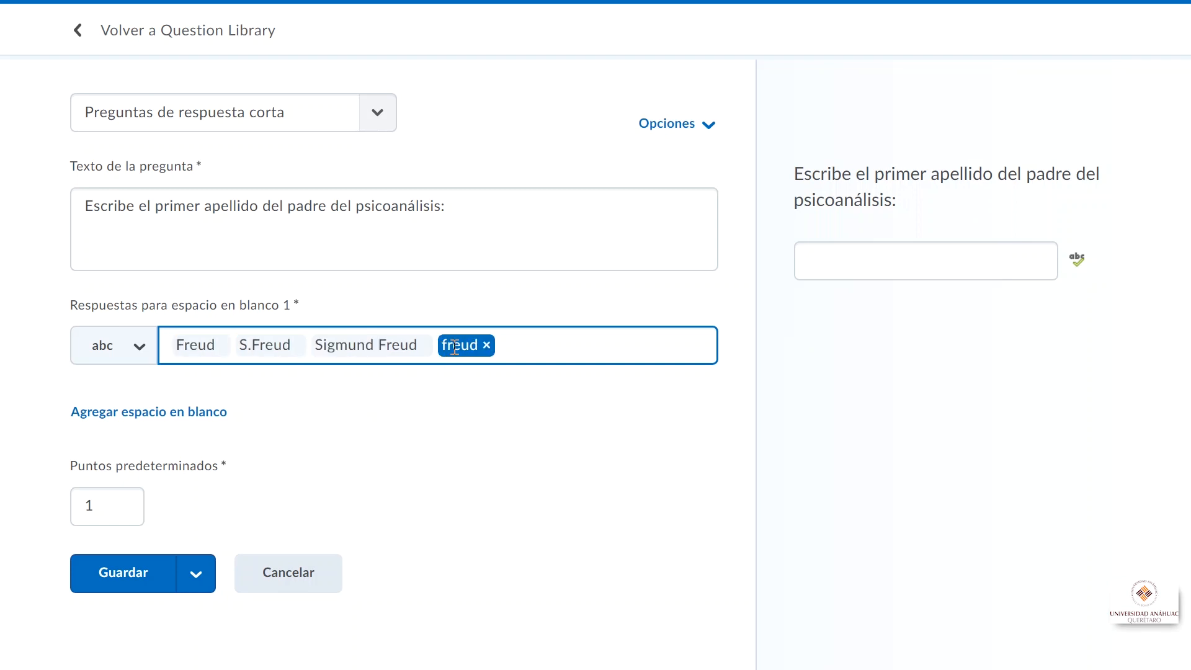
- Review the answer-matching options for blank 1, edit the default points and save the short-answer question
click(218, 266)
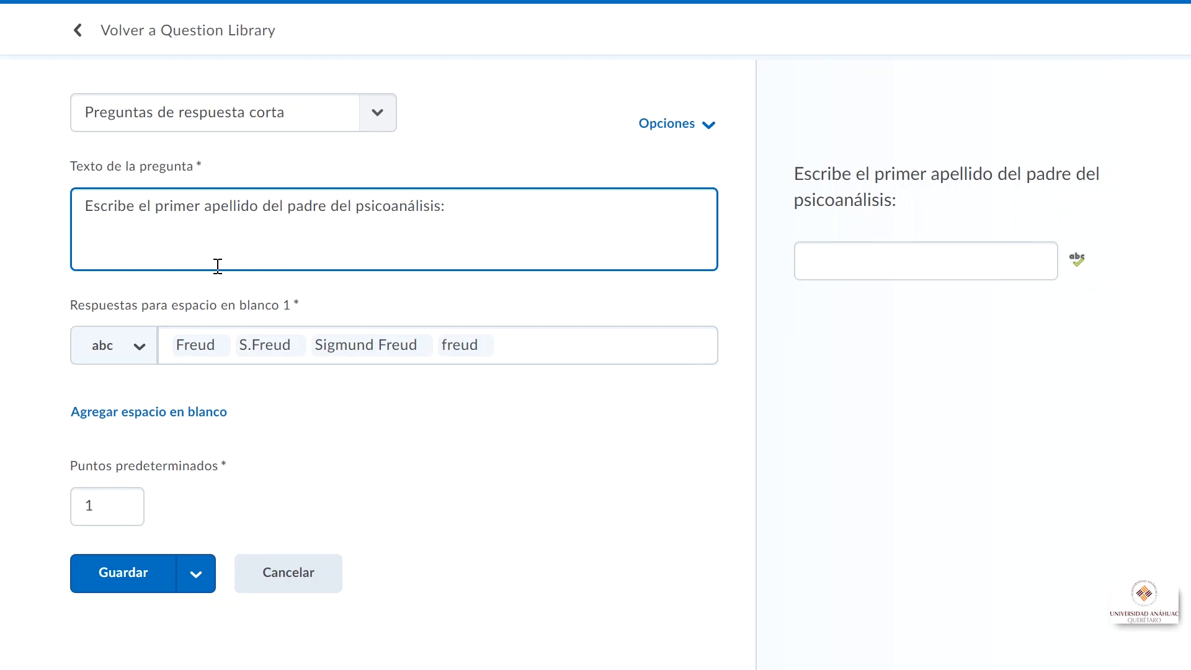
click(118, 348)
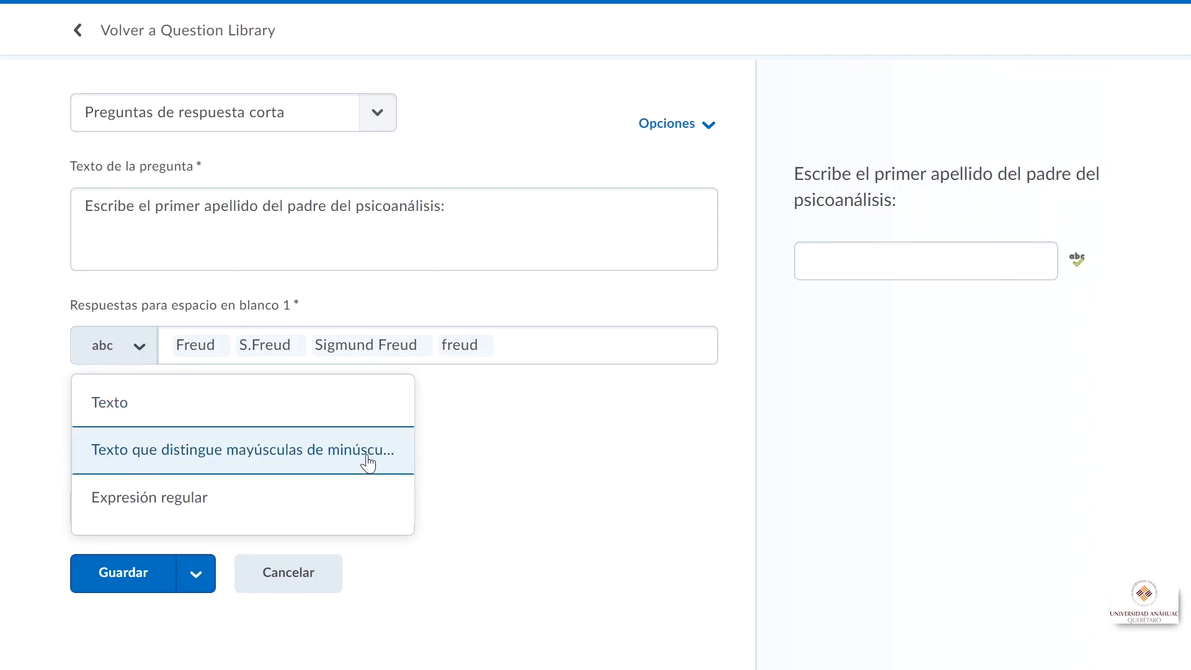
click(497, 464)
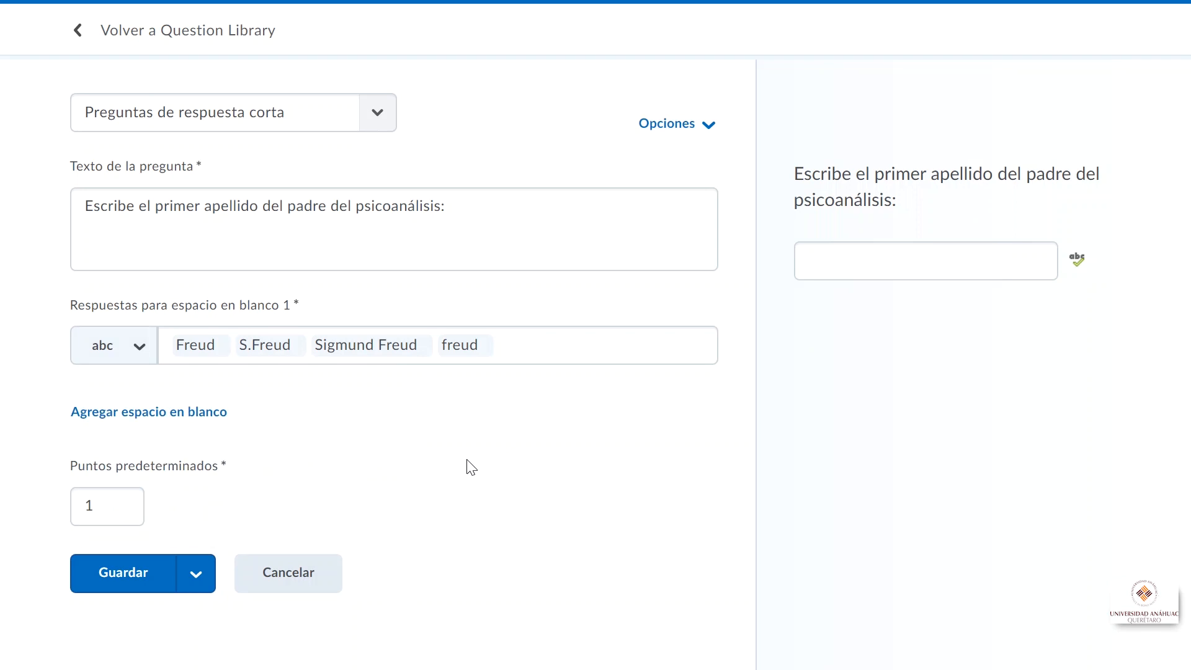
click(97, 500)
drag(98, 500, 81, 501)
click(113, 572)
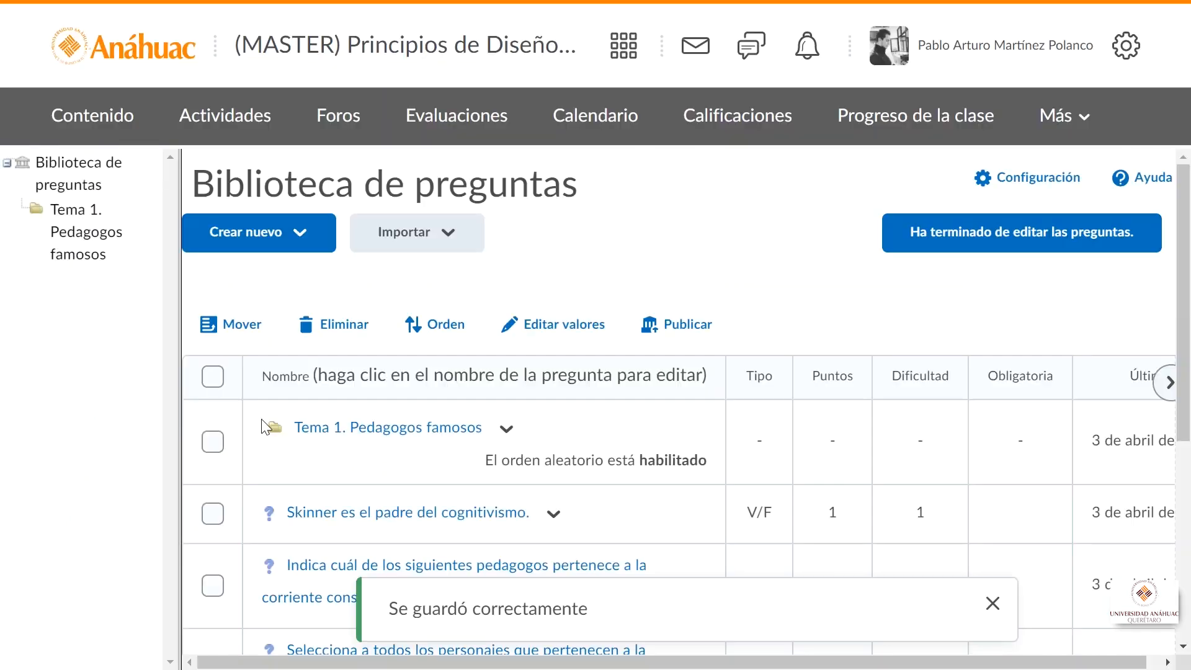
- Start a new fill-in-the-blanks question in the question library
click(282, 238)
scroll(333, 380, down, 3)
scroll(333, 383, down, 2)
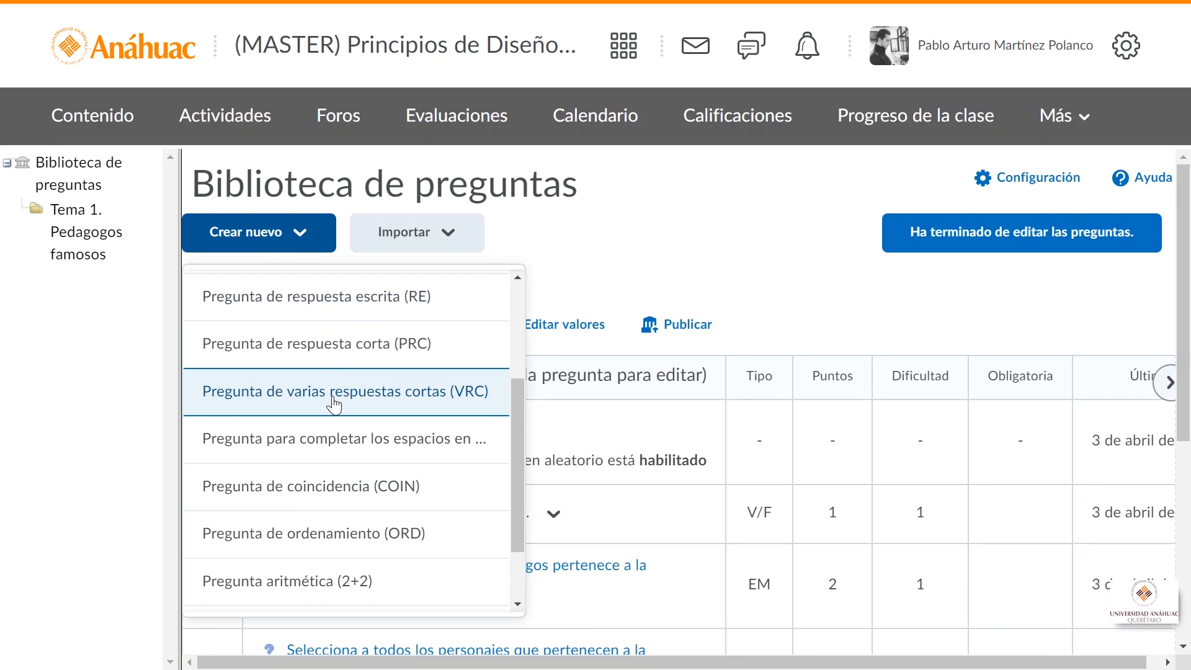
scroll(334, 404, down, 2)
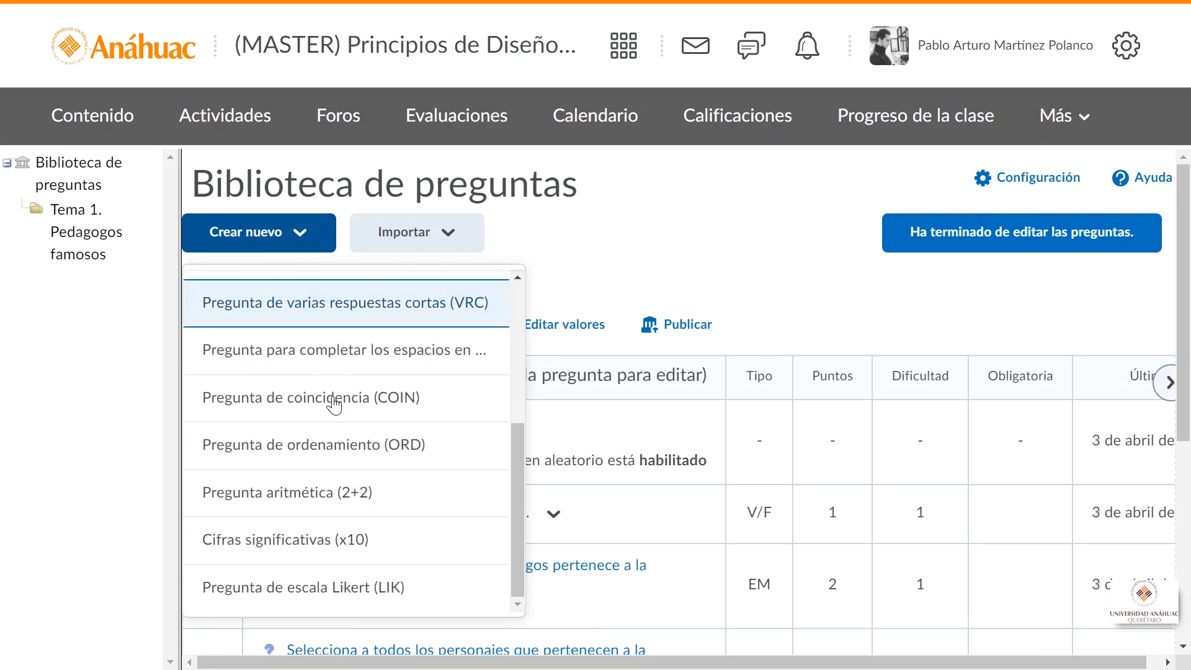
click(322, 351)
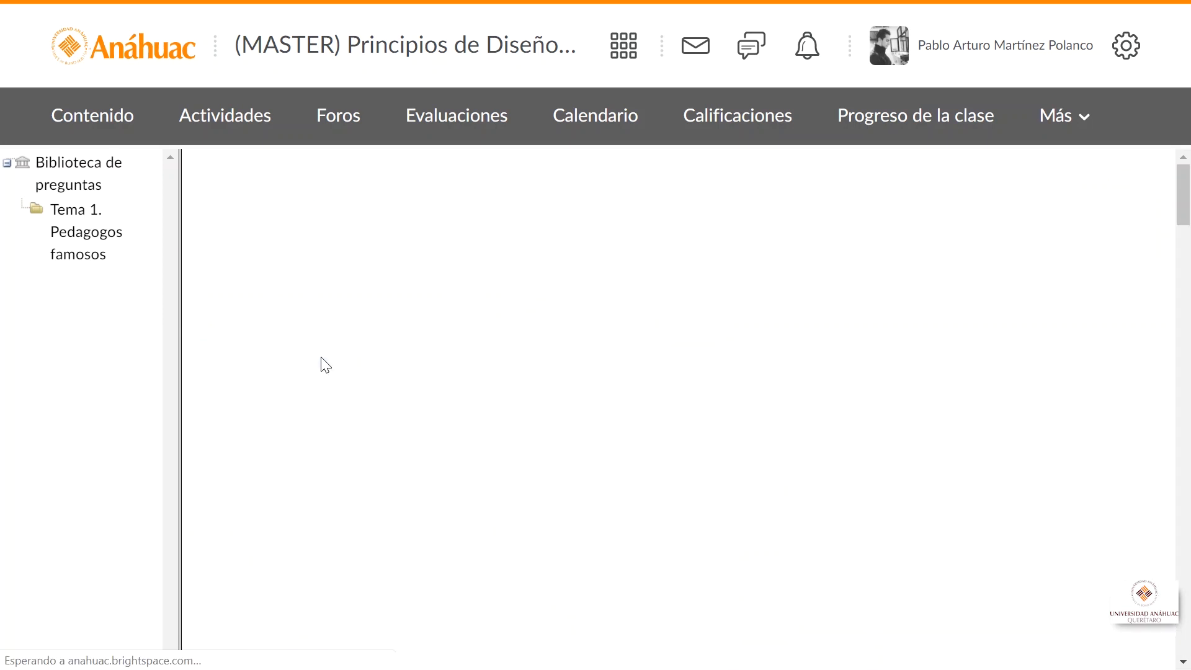
- Set the fill-in-the-blanks question's points to 2 and its difficulty to 4
drag(1184, 254, 1185, 277)
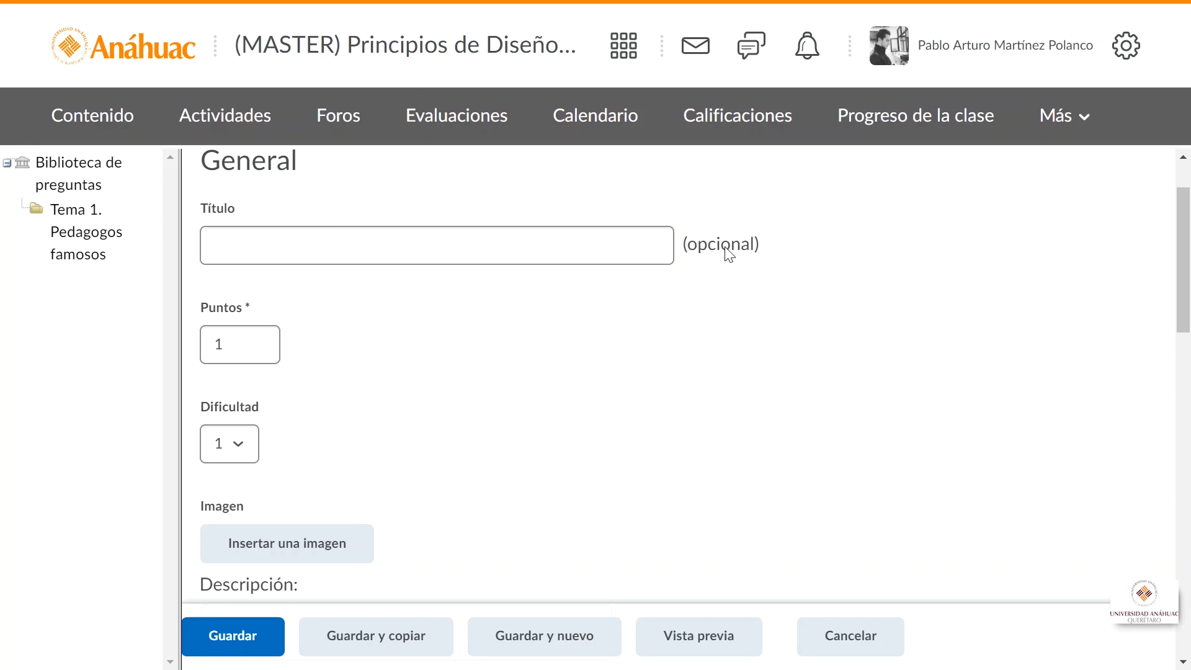
drag(1189, 254, 1189, 287)
drag(276, 230, 210, 227)
text(2)
click(229, 329)
click(240, 416)
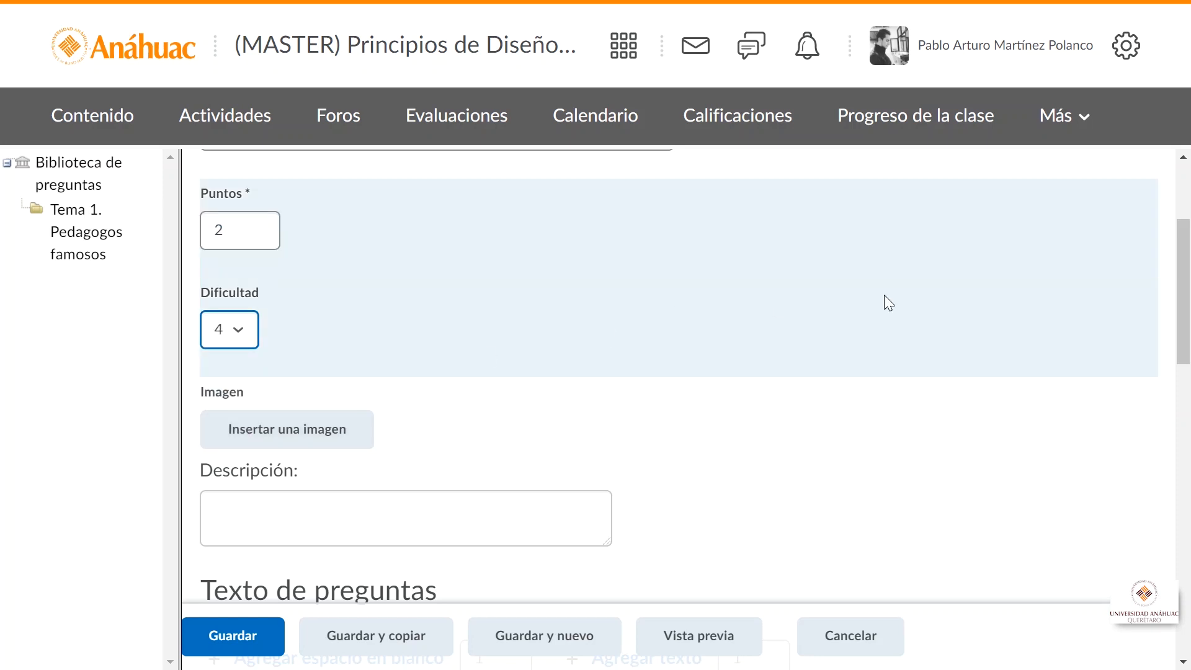
- Enter "Los fundadores de la teoría del aprendizaje significativo fueron David" as text 1 of the fill-in-the-blanks question
drag(1184, 300, 1189, 347)
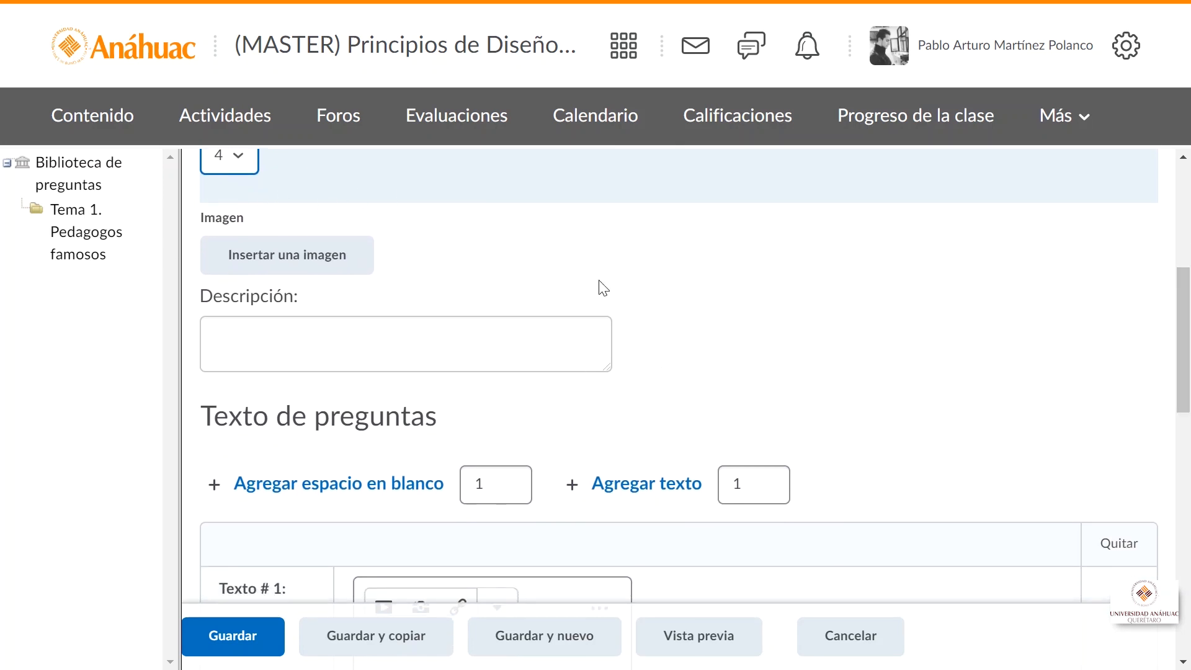
drag(1188, 310, 1189, 382)
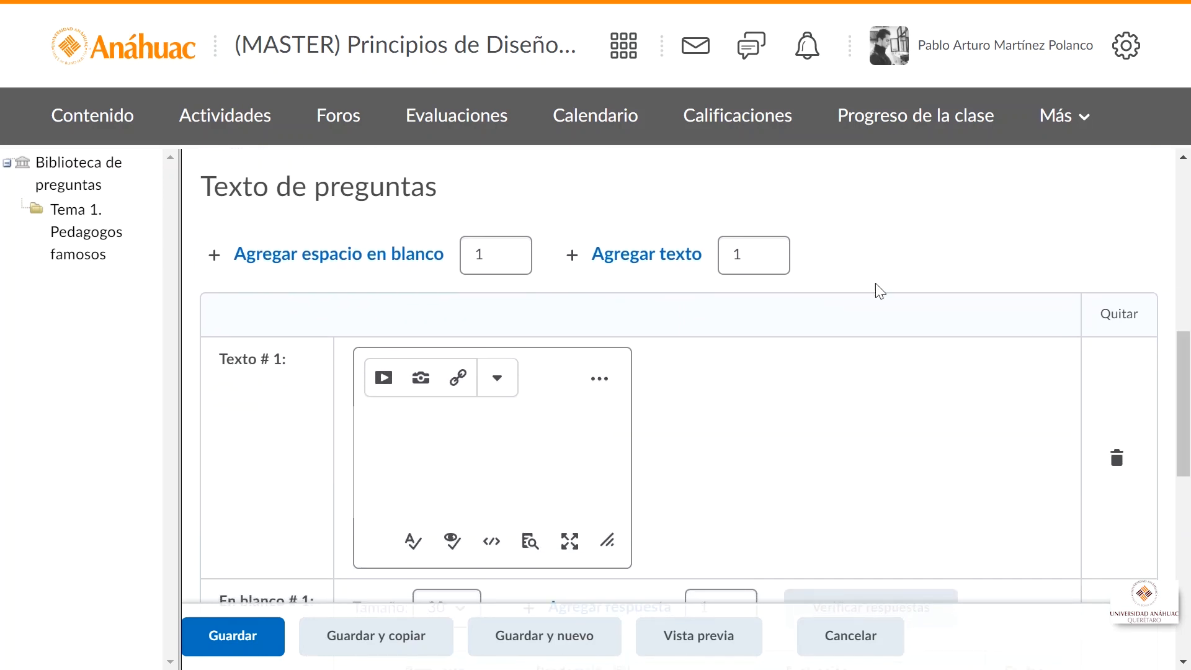
drag(1189, 369, 1188, 405)
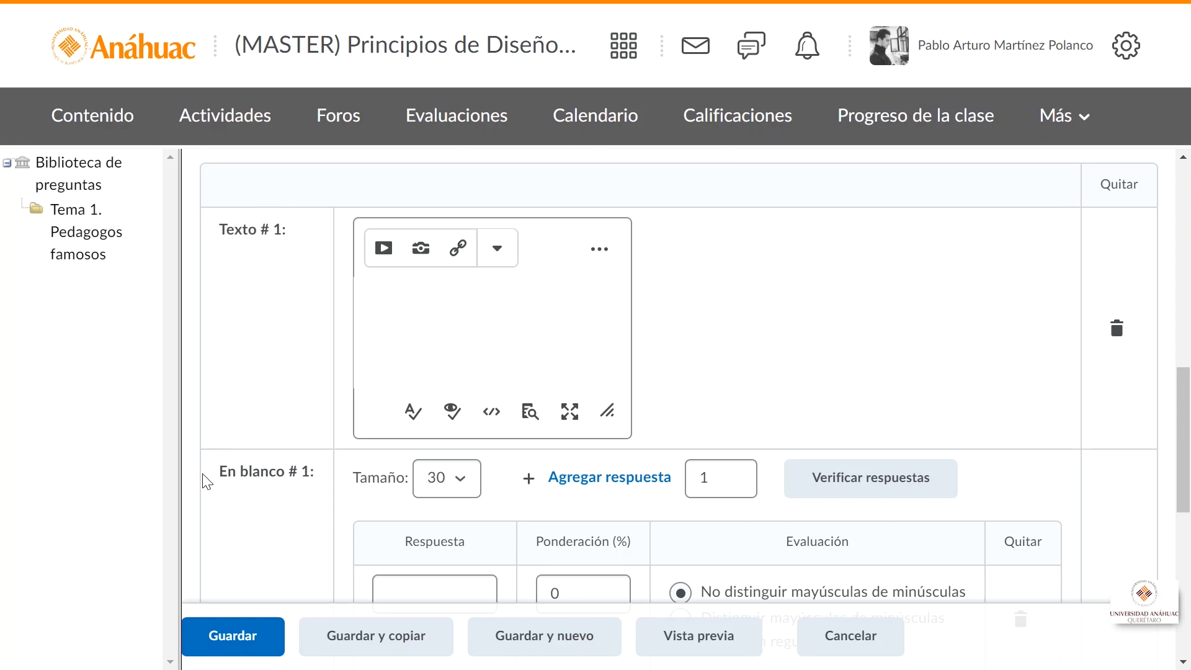
drag(1189, 417, 1187, 370)
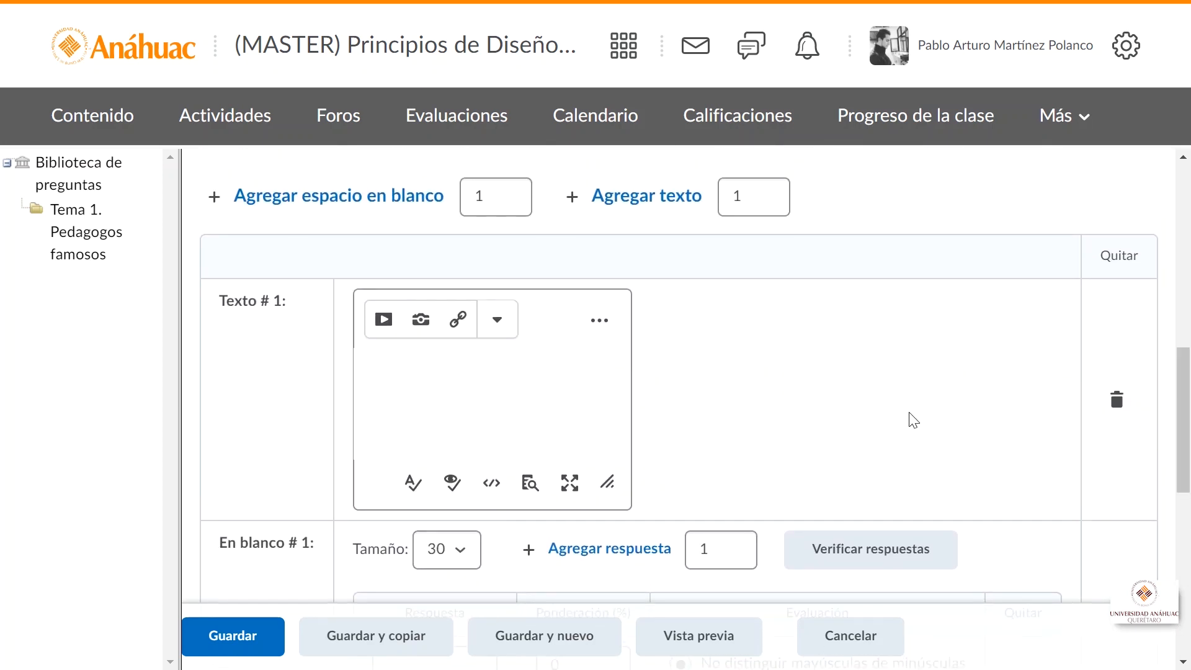
click(473, 388)
text(Los fundadores de la teoría del aprendizaje s)
key(BackSpace)
key(BackSpace)
key(BackSpace)
key(BackSpace)
key(BackSpace)
key(BackSpace)
key(BackSpace)
text(izaje significativo fueron)
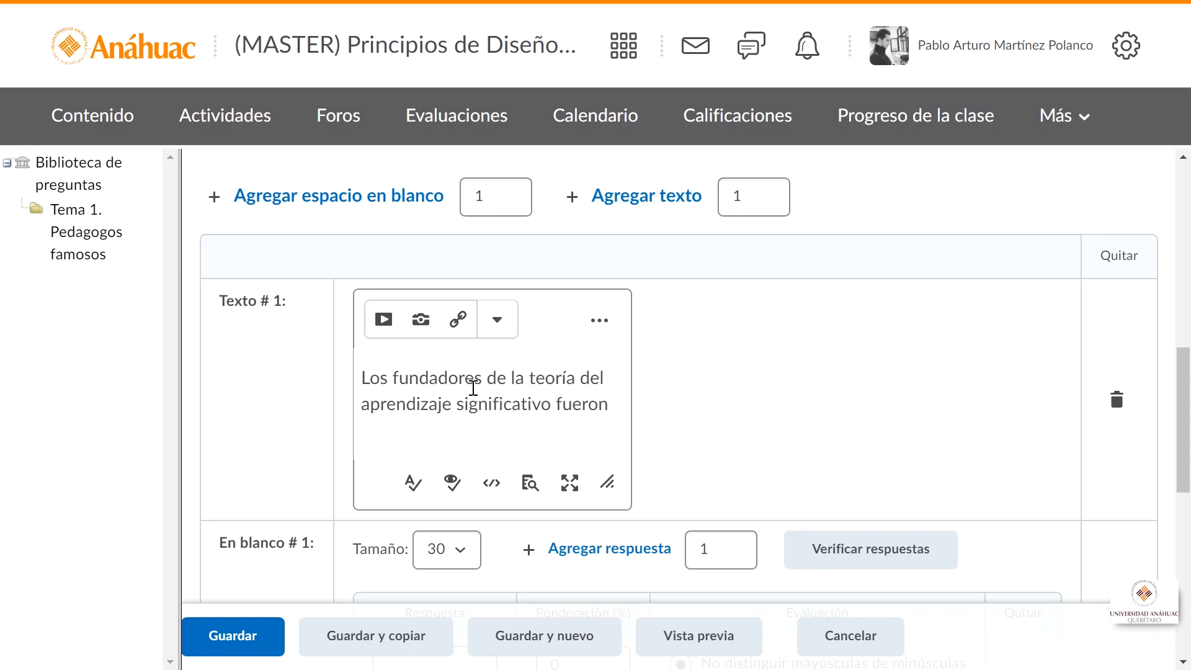
text( David)
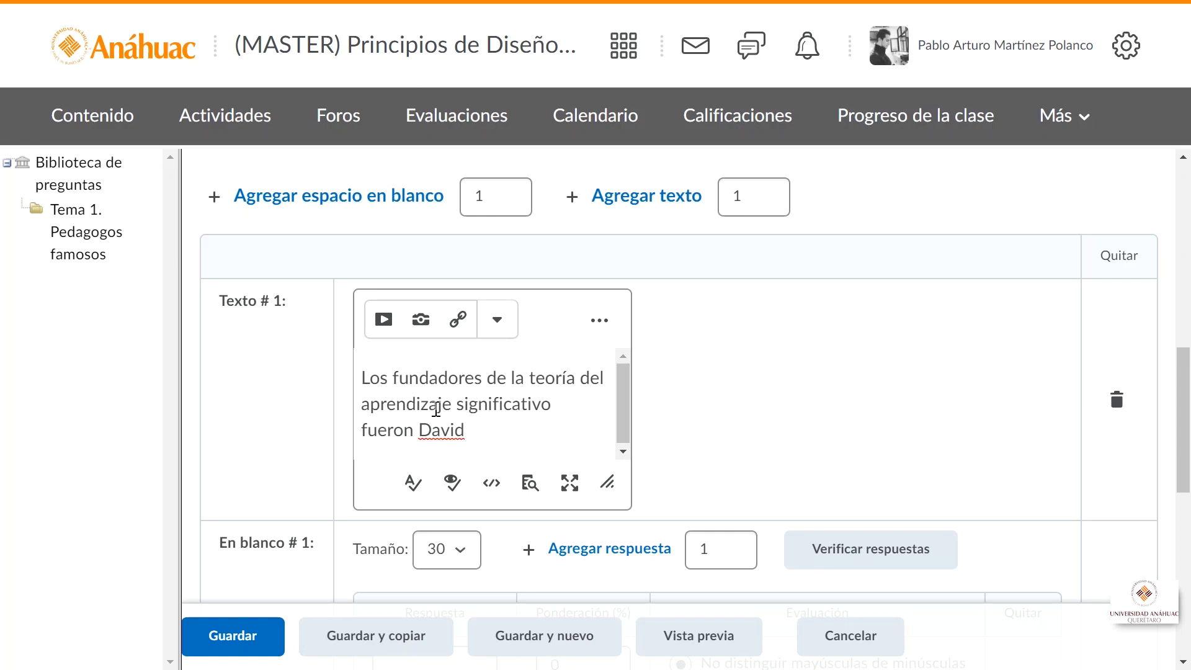
- Enter "Ausubel" as the answer for blank 1
scroll(451, 425, down, 1)
drag(1183, 393, 1188, 459)
click(443, 439)
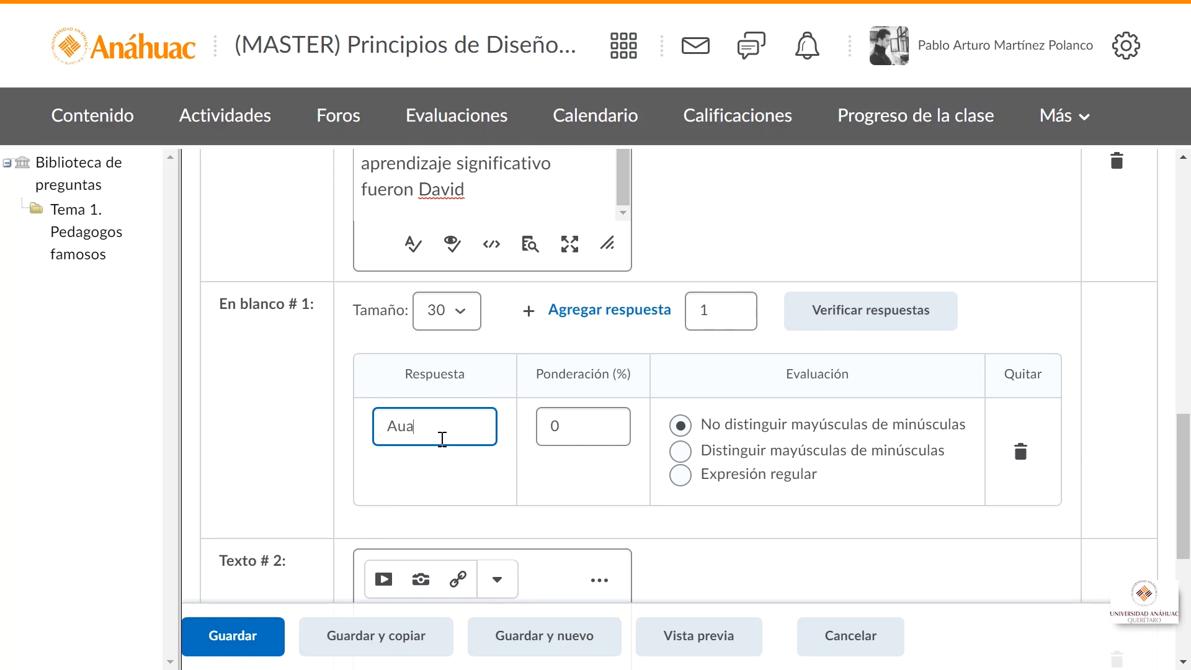
text(Aususb)
key(BackSpace)
key(BackSpace)
text(bel)
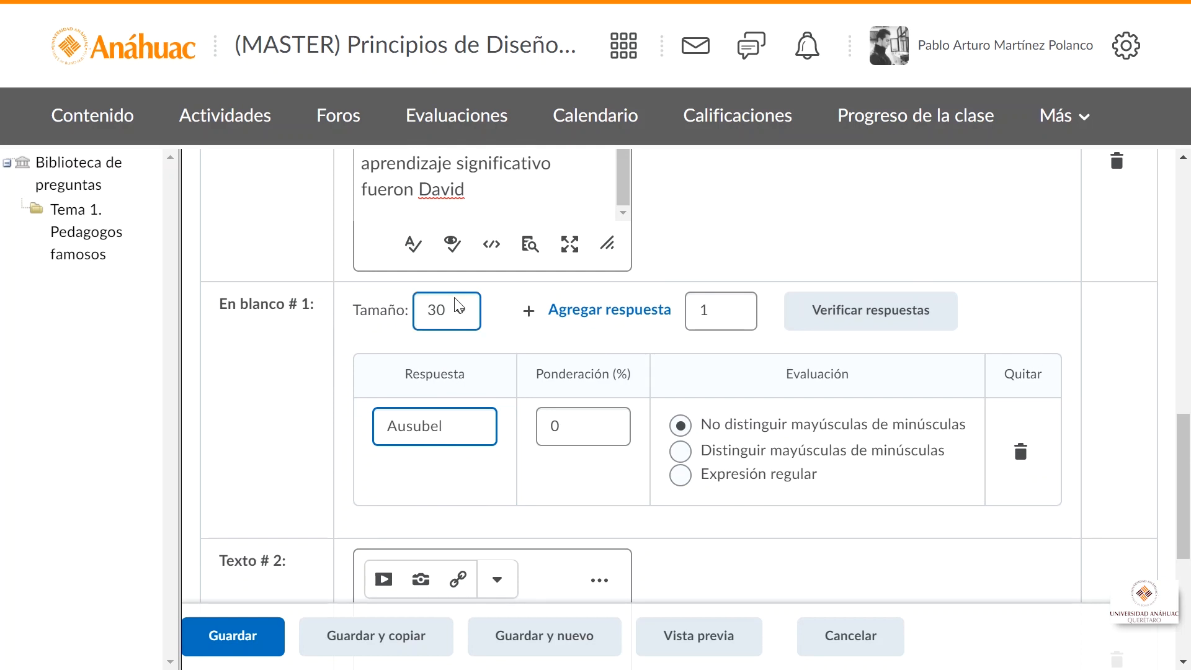
- Set blank 1's size to 15 and the weighting of its answer to 50%
click(466, 312)
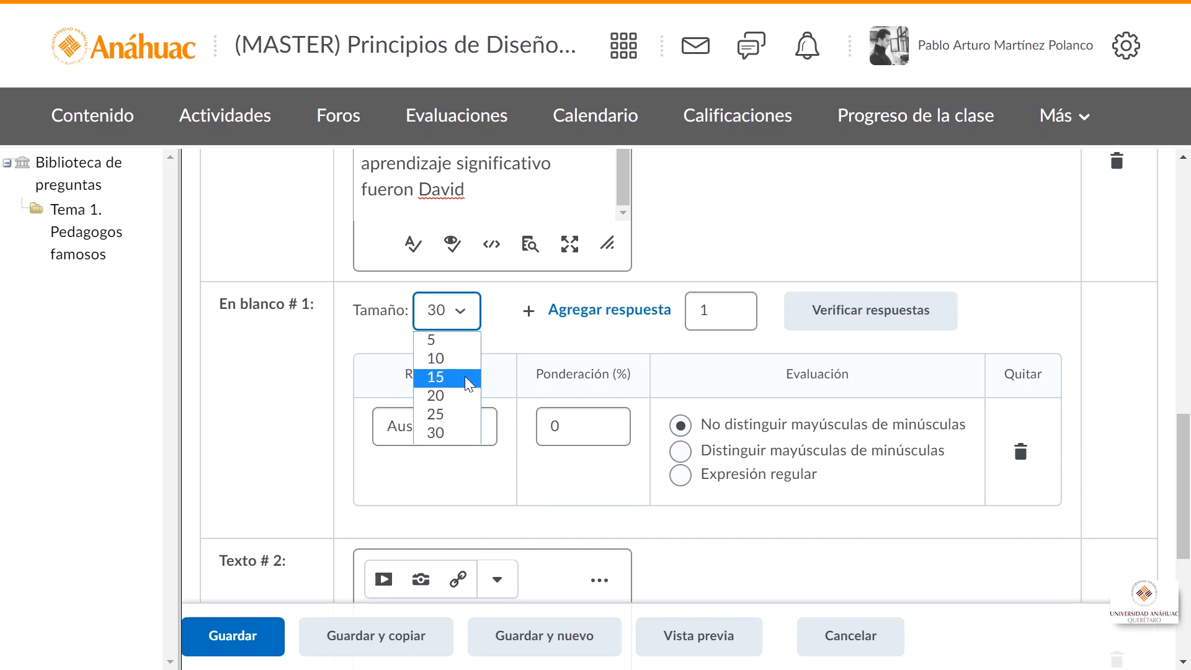
click(465, 378)
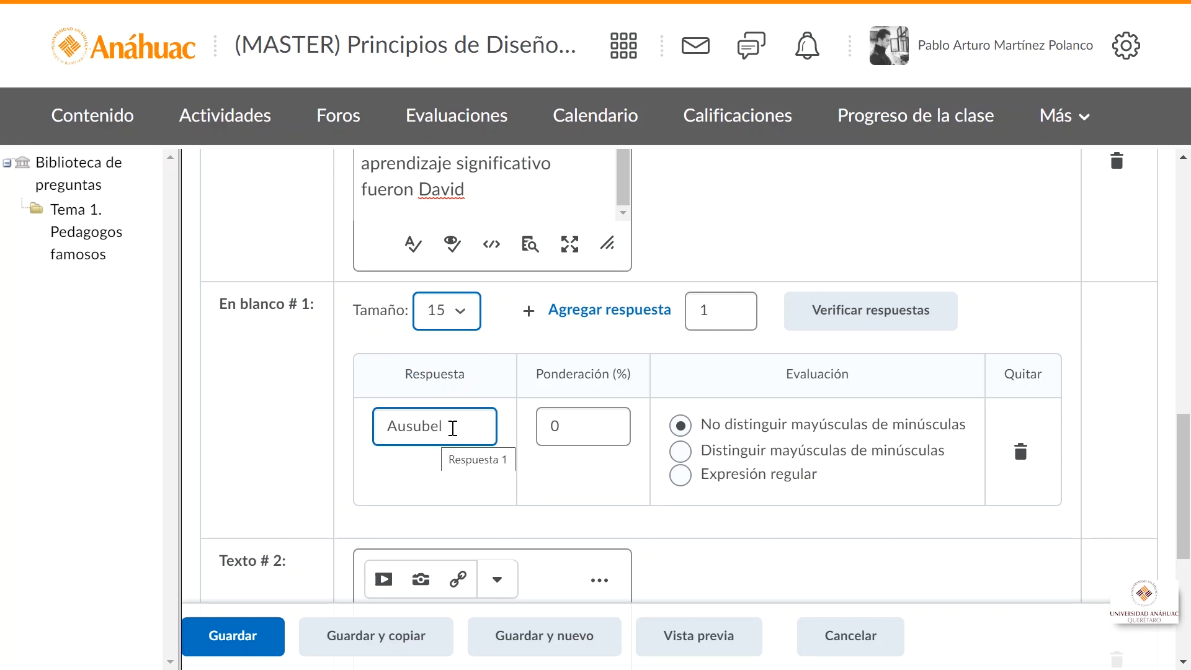
drag(583, 418, 528, 422)
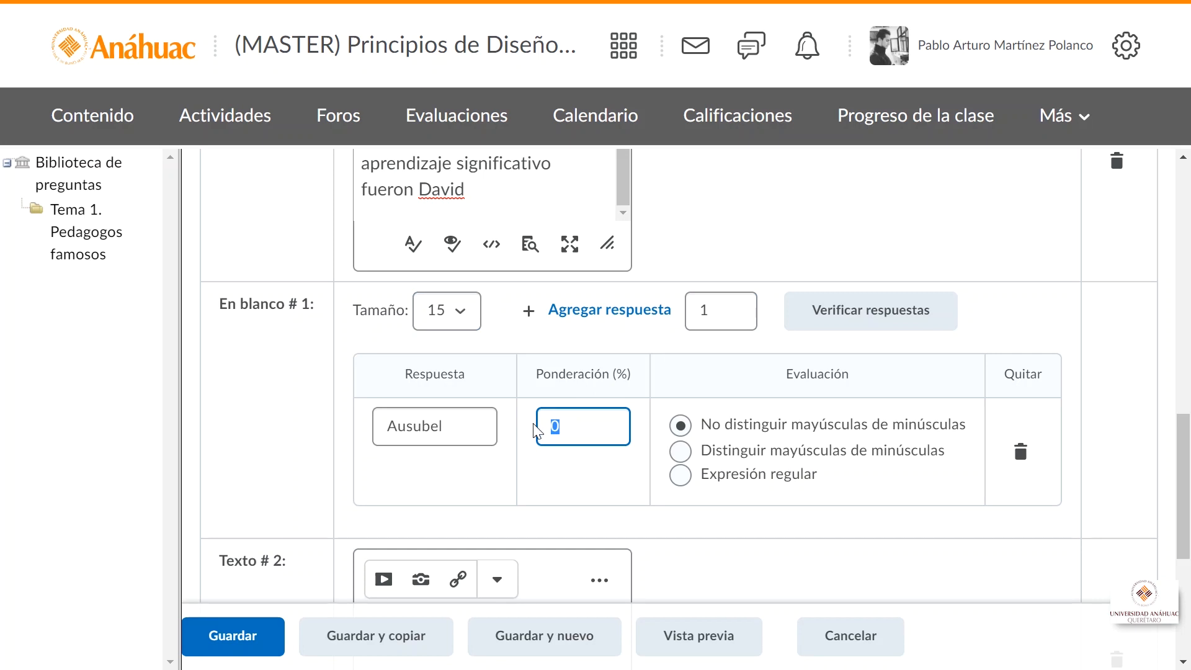
text(5)
click(639, 370)
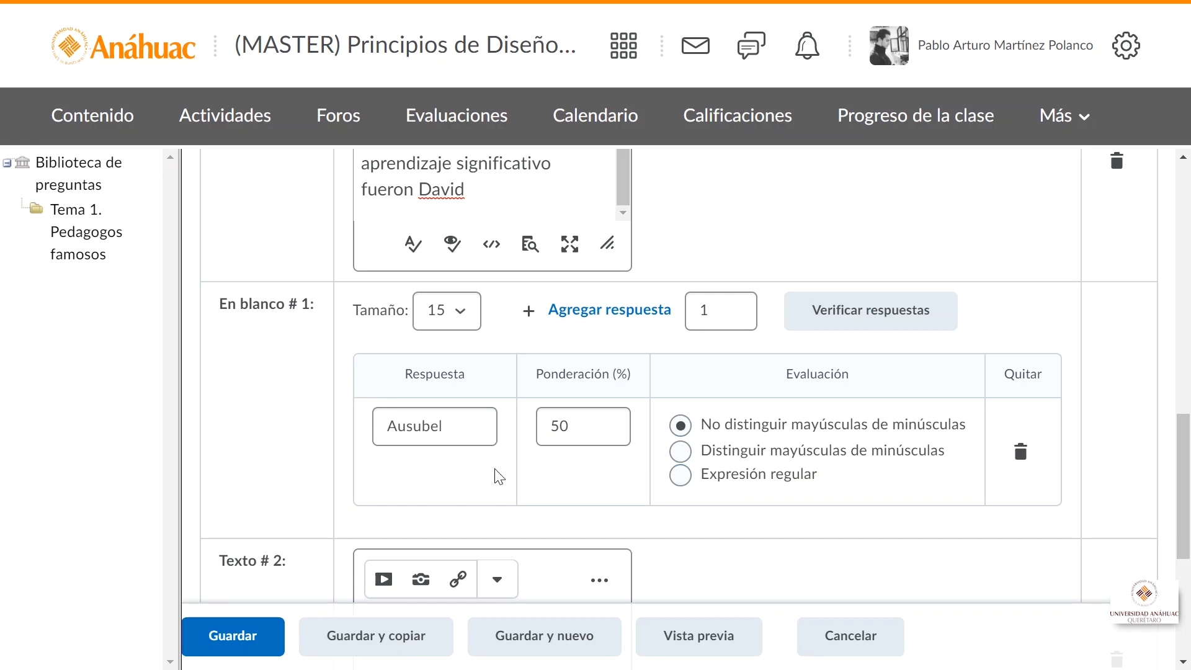
- Enter "y Joseph" as text 2 of the fill-in-the-blanks question
scroll(429, 486, down, 3)
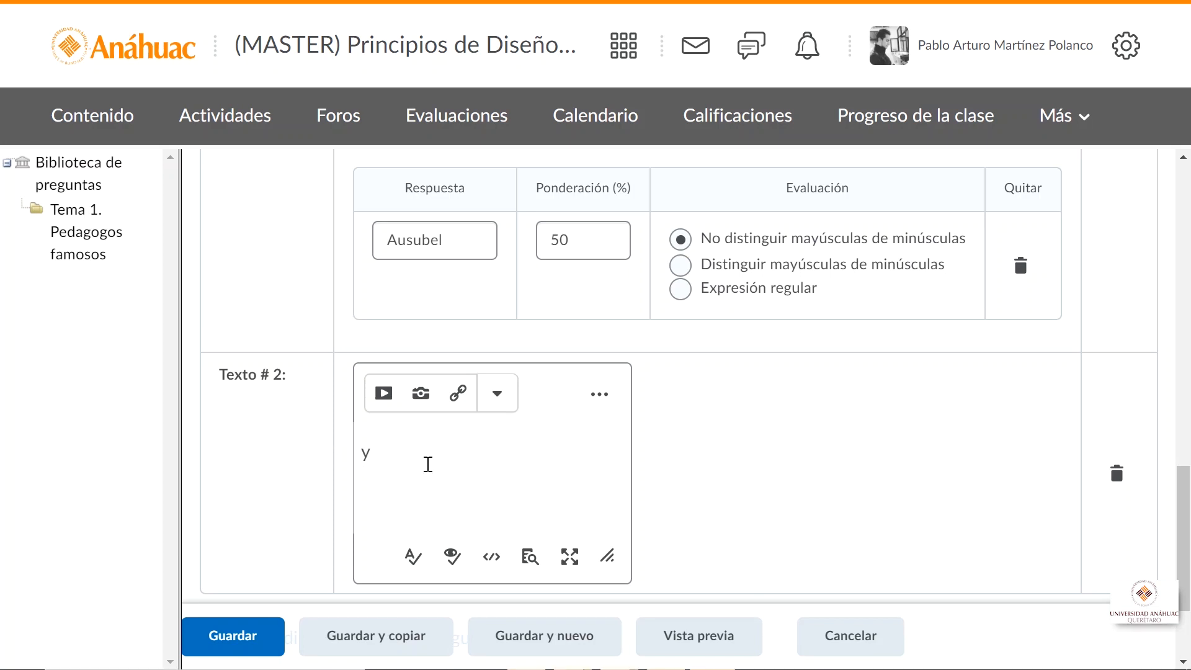
text(Joseph)
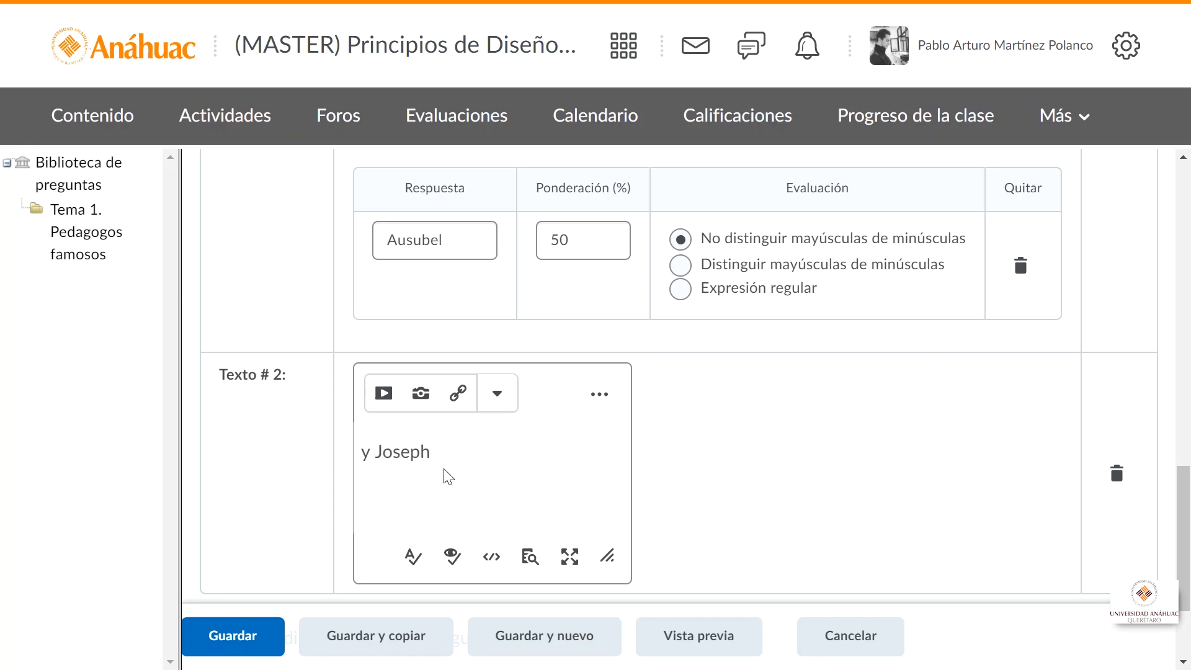
scroll(1006, 464, down, 1)
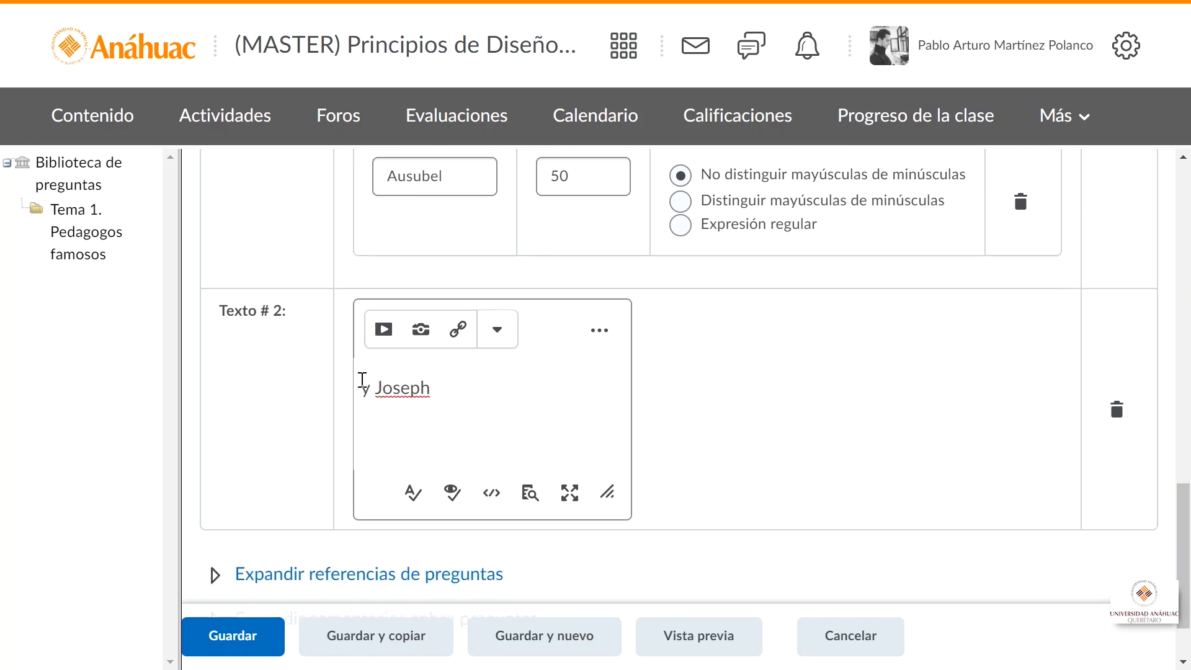
- Add one more blank to the question after text 2
scroll(1145, 540, up, 6)
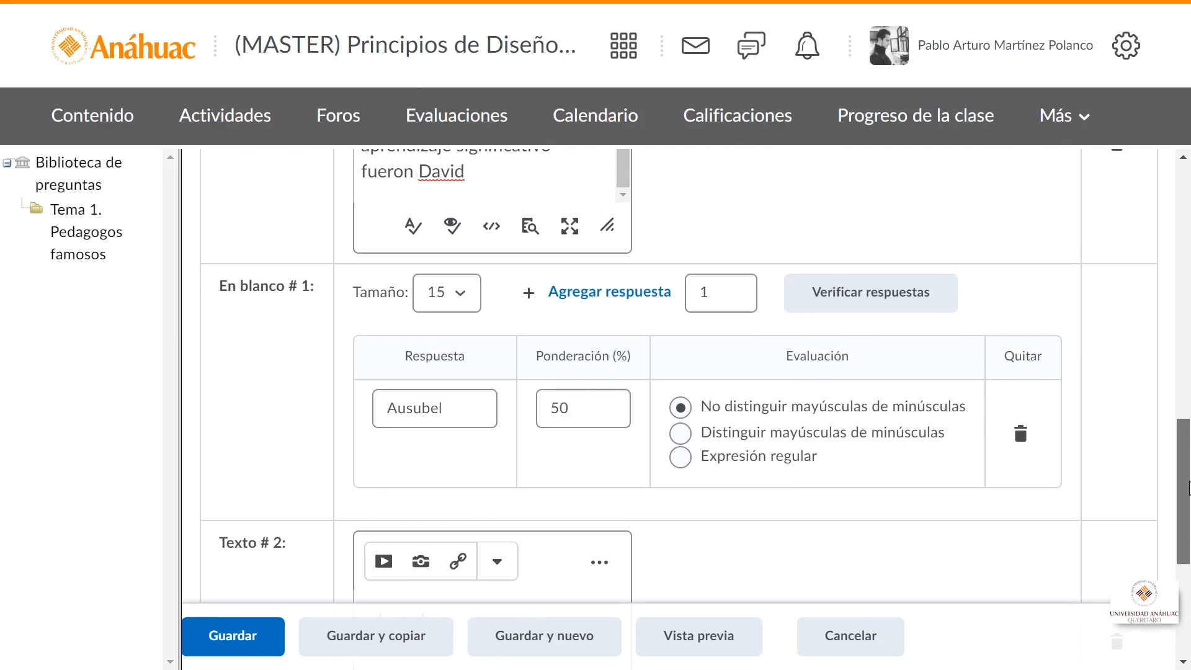
scroll(1189, 447, up, 3)
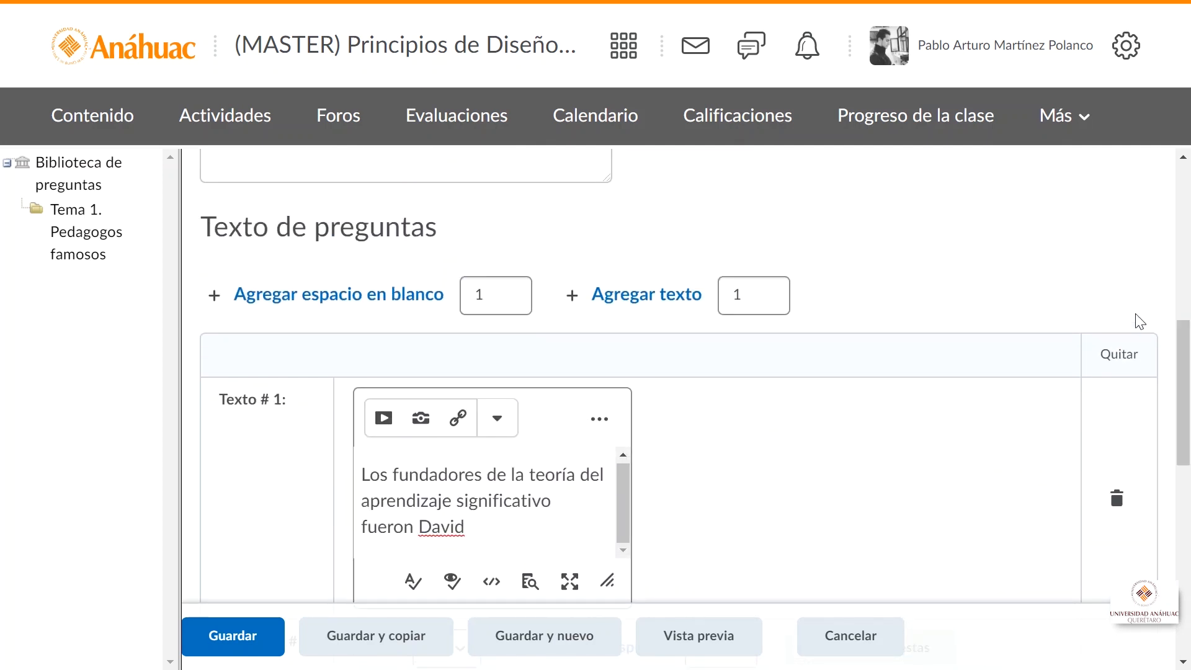
click(377, 298)
- Fill in blank 2 with the answer "Novak", a size of 10 and a weighting of 50%
drag(1179, 234, 1188, 484)
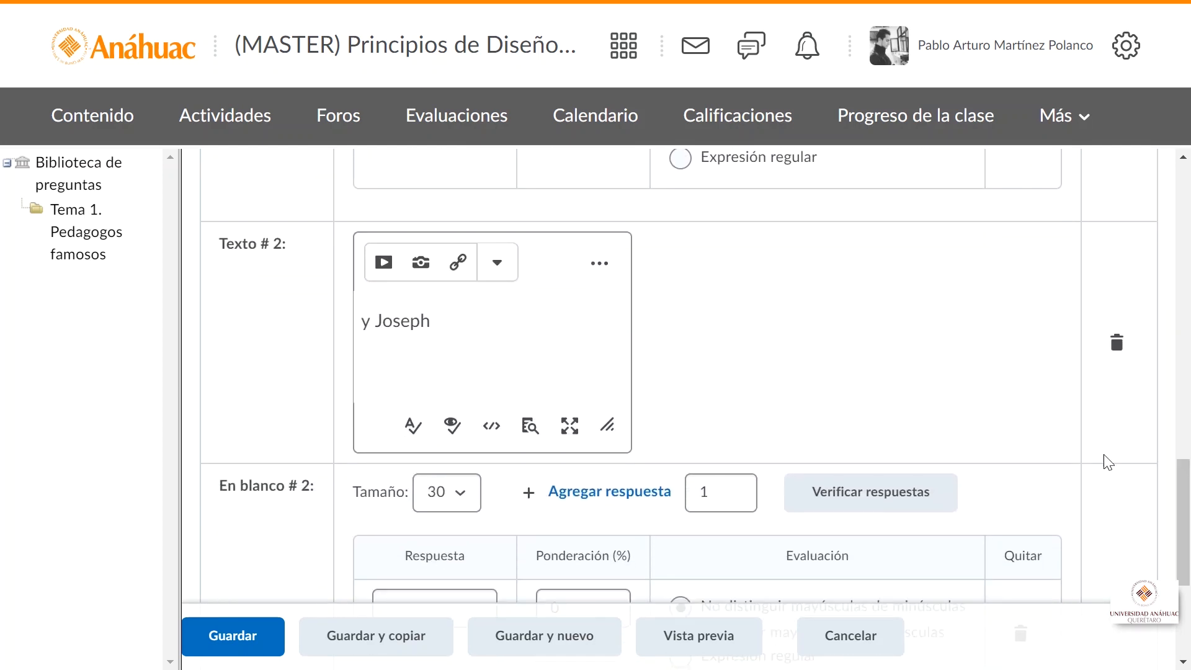
scroll(467, 323, down, 2)
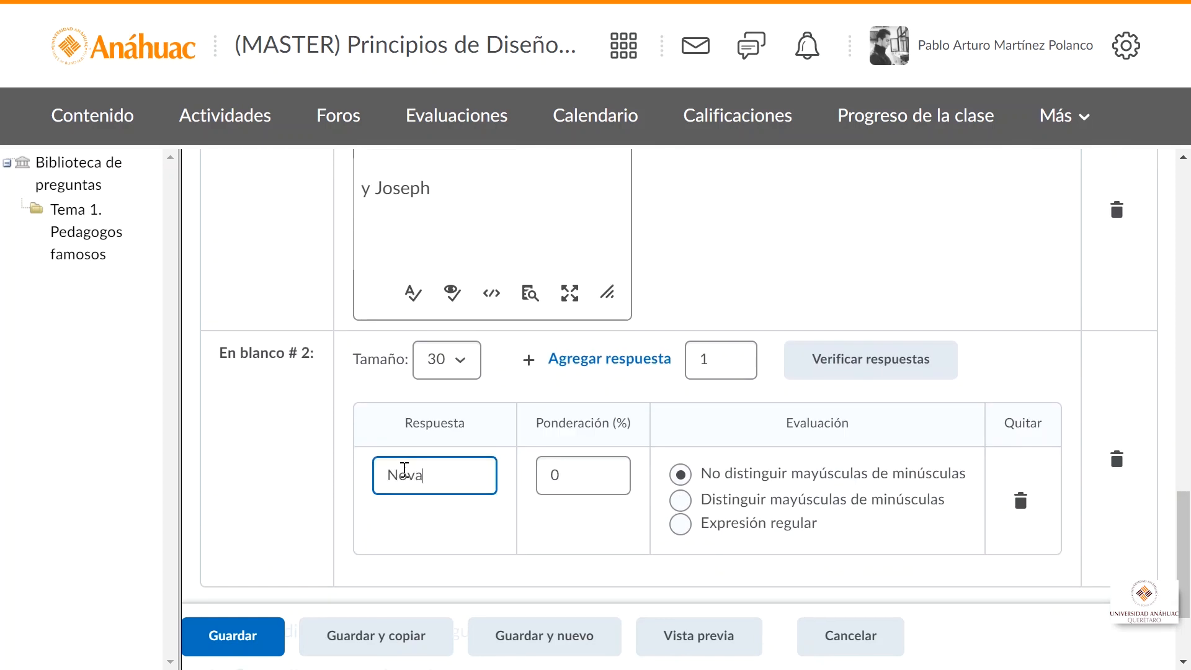
click(473, 372)
click(459, 404)
click(705, 377)
drag(566, 473, 542, 473)
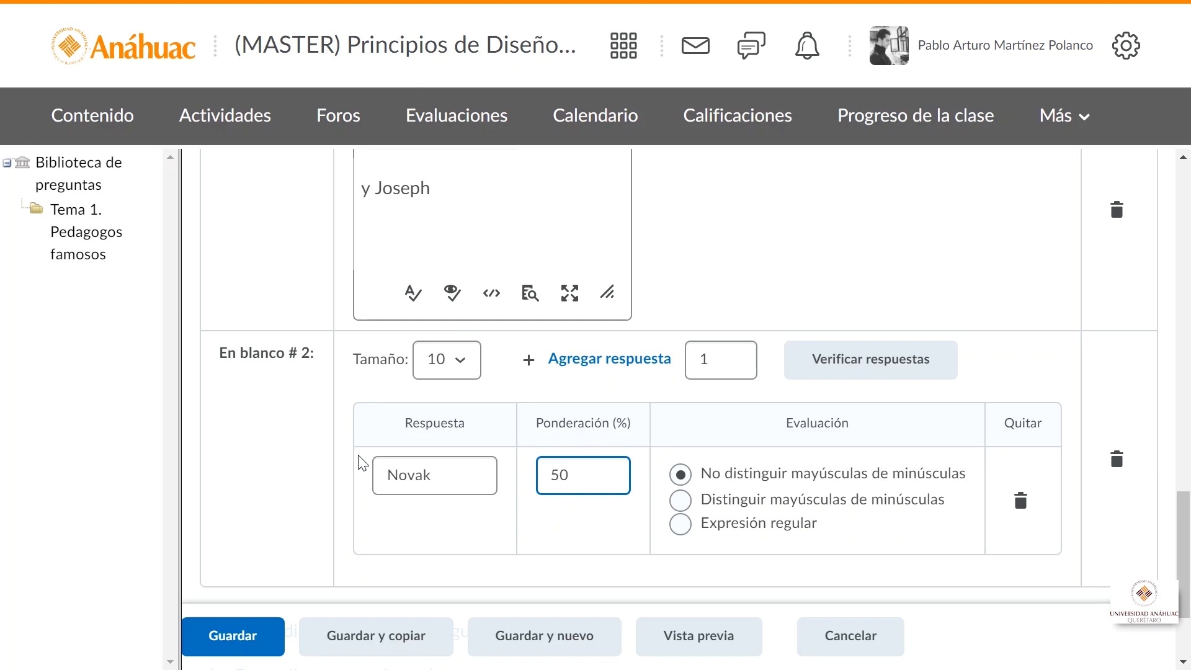
- Try a 100% weighting for the "Novak" answer of blank 2 and set it back to 50%
drag(579, 475, 540, 475)
text(100)
drag(586, 475, 515, 489)
text(50)
- Preview the fill-in-the-blanks question and test its two blanks with "Ausubel" and "Novak"
drag(1182, 513, 1186, 547)
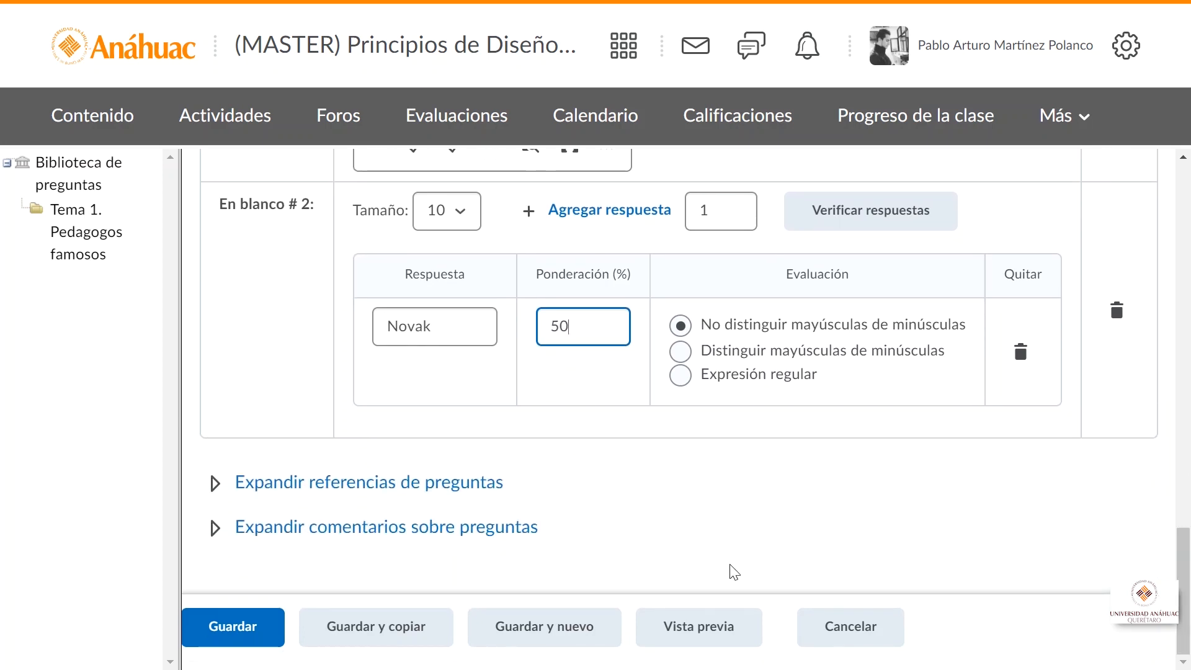
click(707, 628)
drag(1189, 283, 1187, 307)
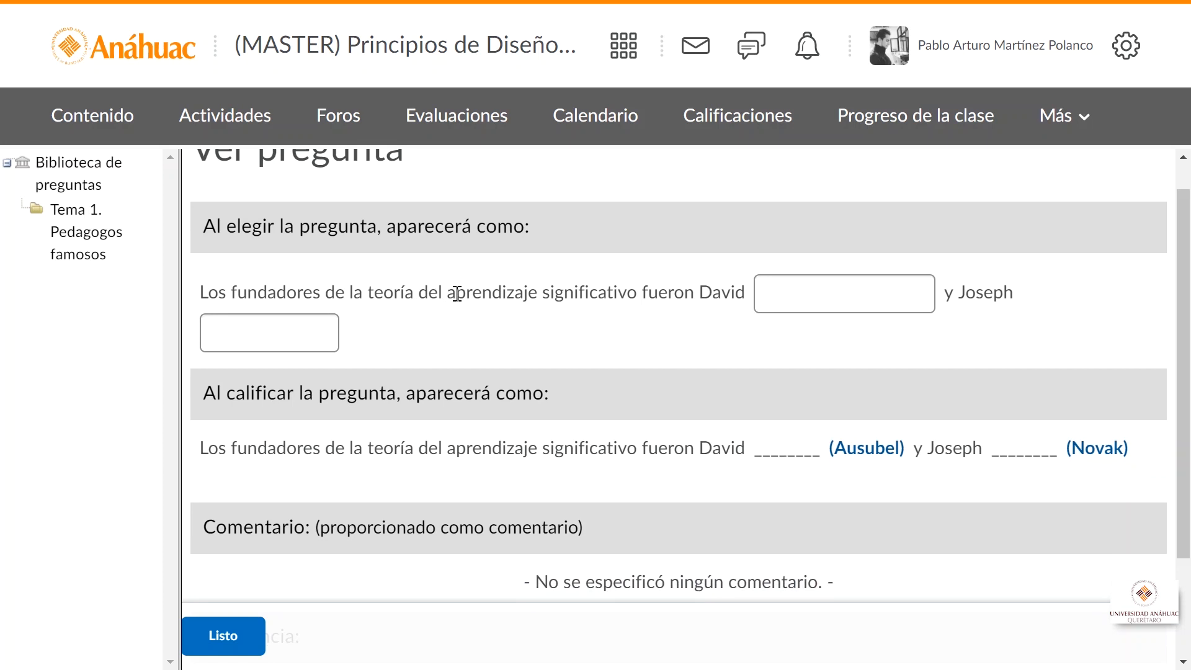
click(779, 299)
text(Ausubel)
click(282, 326)
text(Nova)
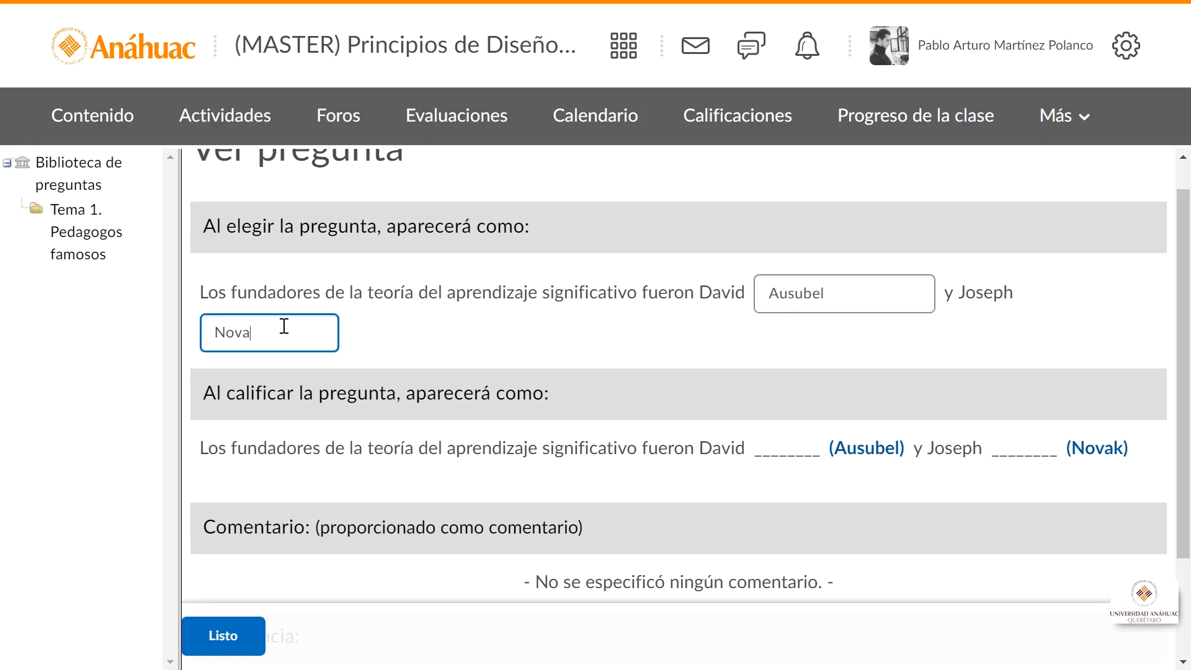
text(k)
scroll(1174, 400, down, 2)
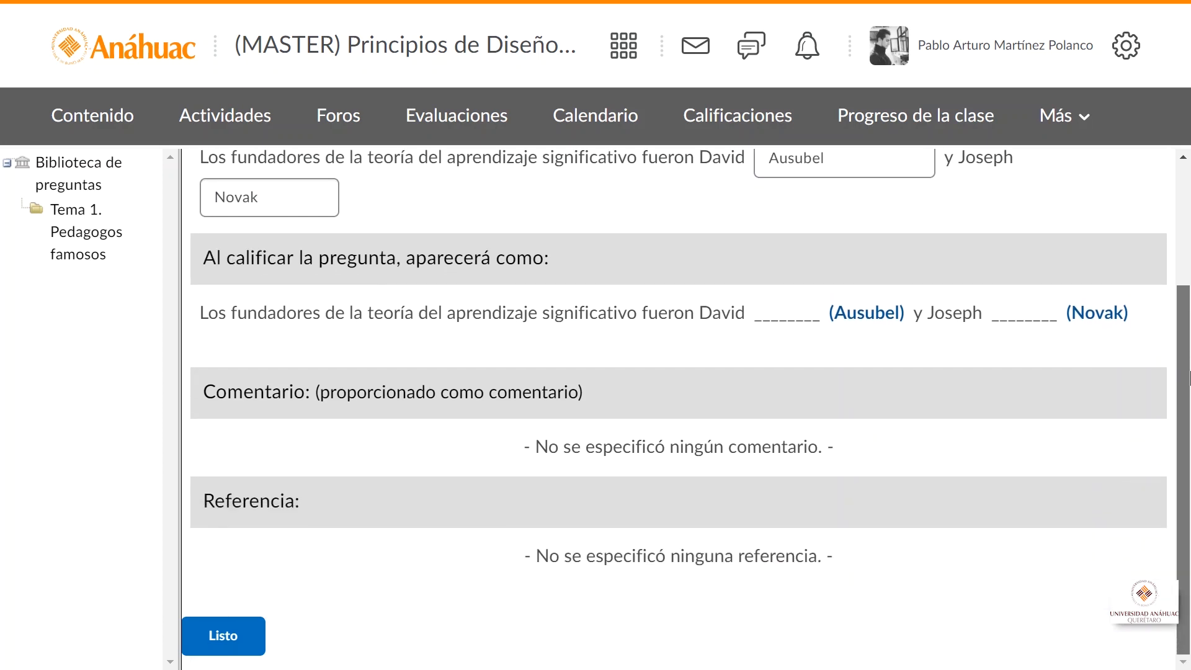
click(241, 634)
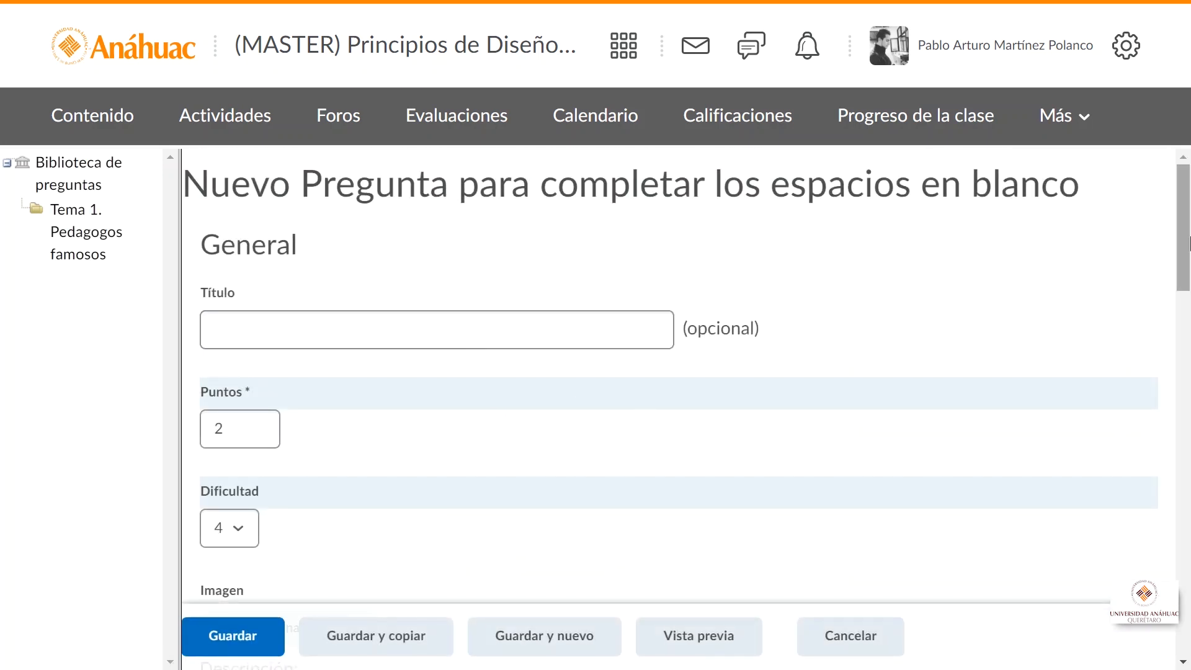
- Save the fill-in-the-blanks question and create a new matching question (COIN) in the question library
scroll(1187, 236, down, 1)
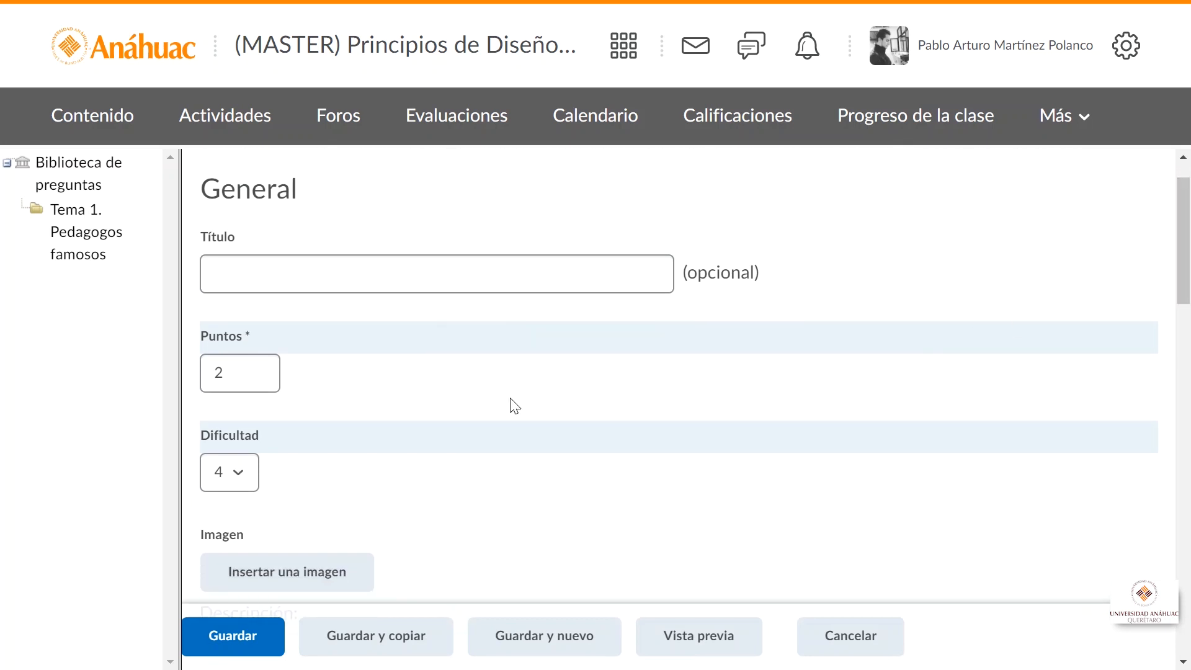
click(236, 639)
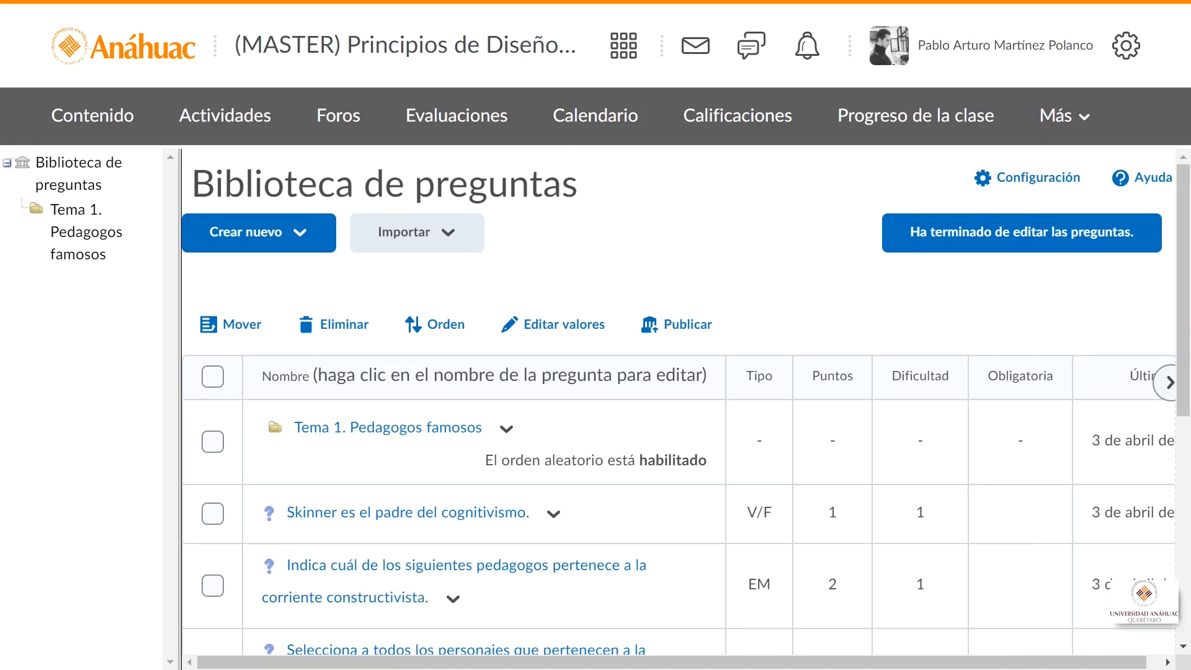
click(244, 238)
scroll(312, 372, down, 4)
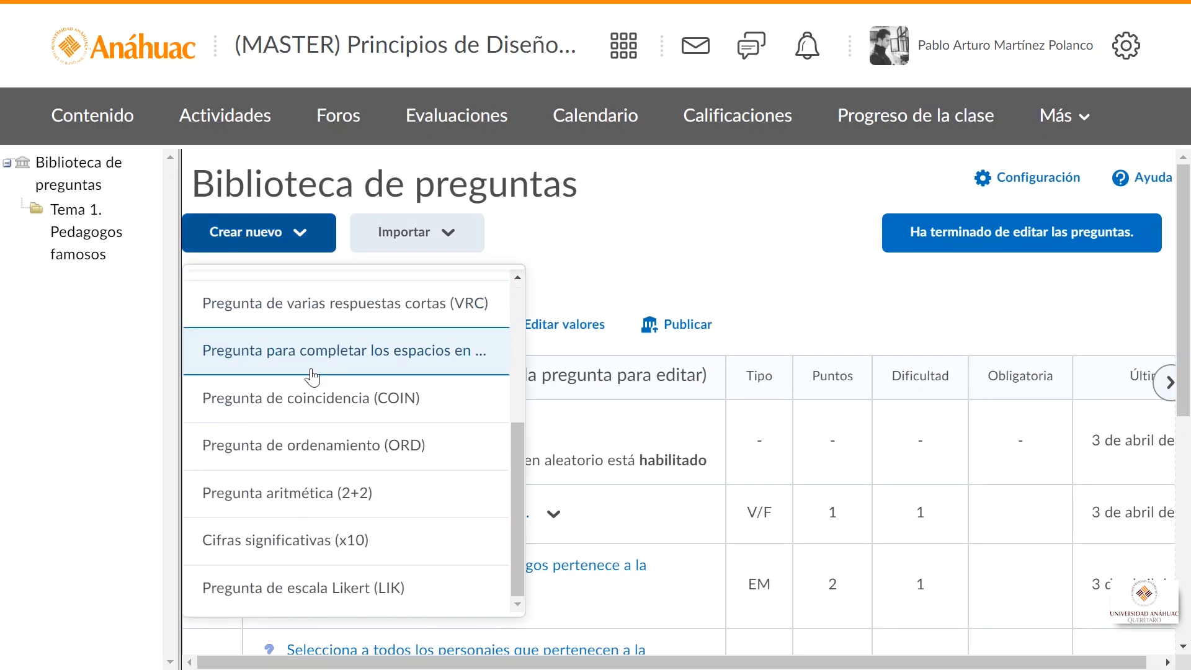
click(293, 409)
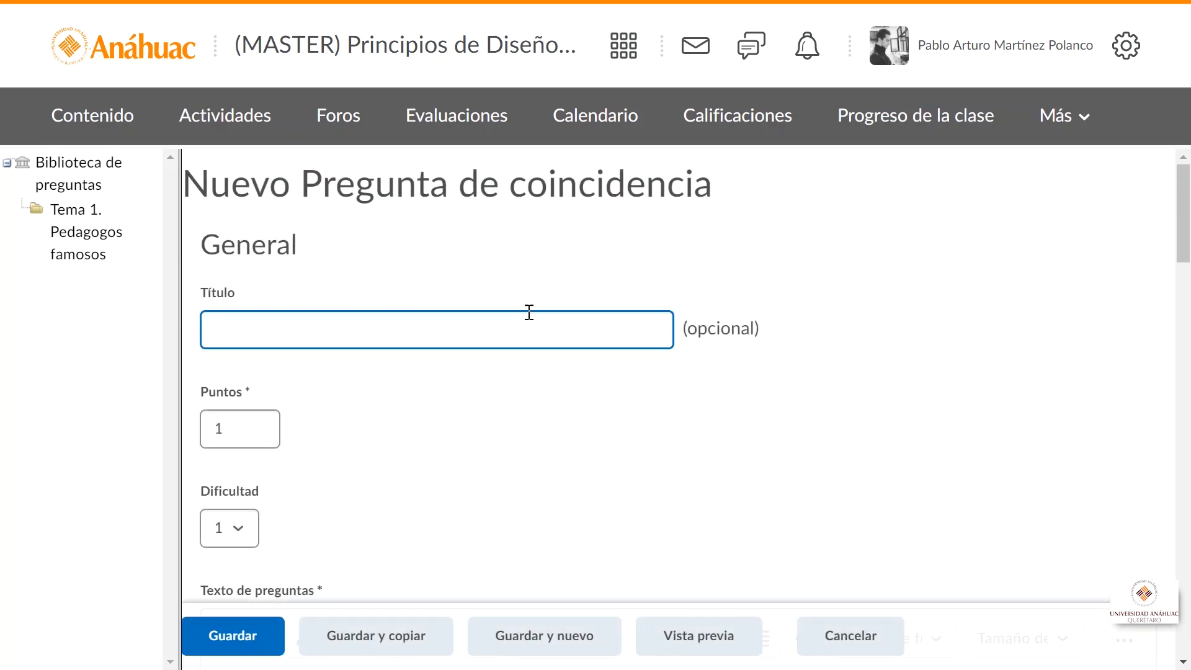
- Enter "Relaciona las columnas:" as the question text of the matching question
drag(1188, 239, 1188, 251)
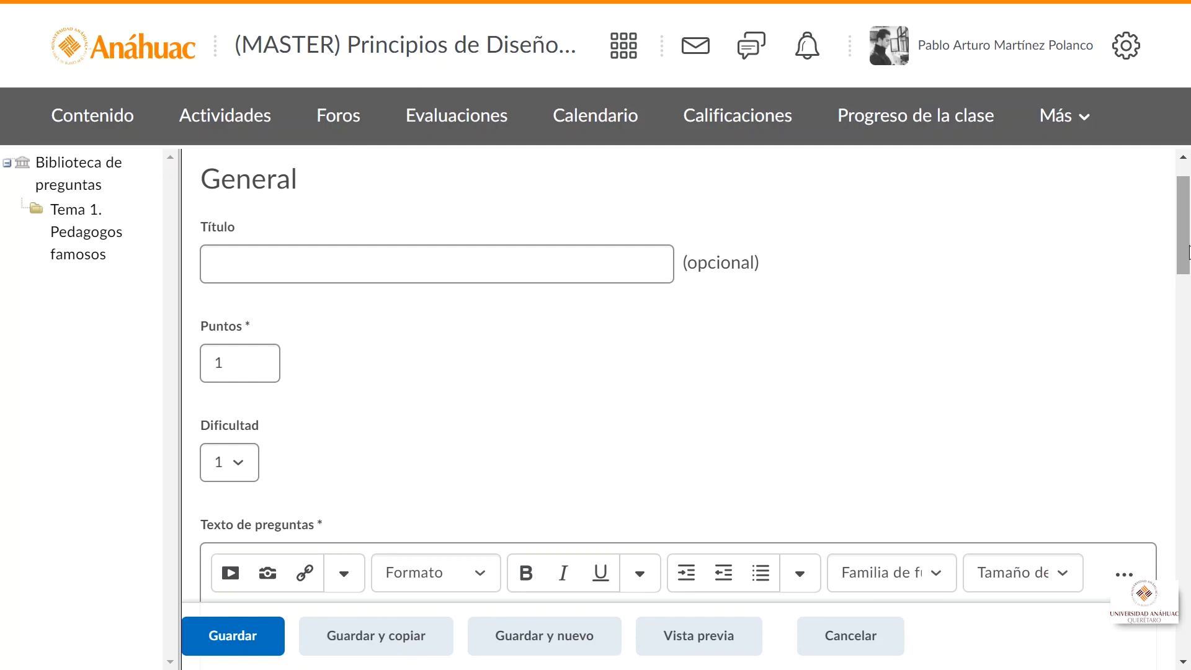
scroll(1185, 247, down, 2)
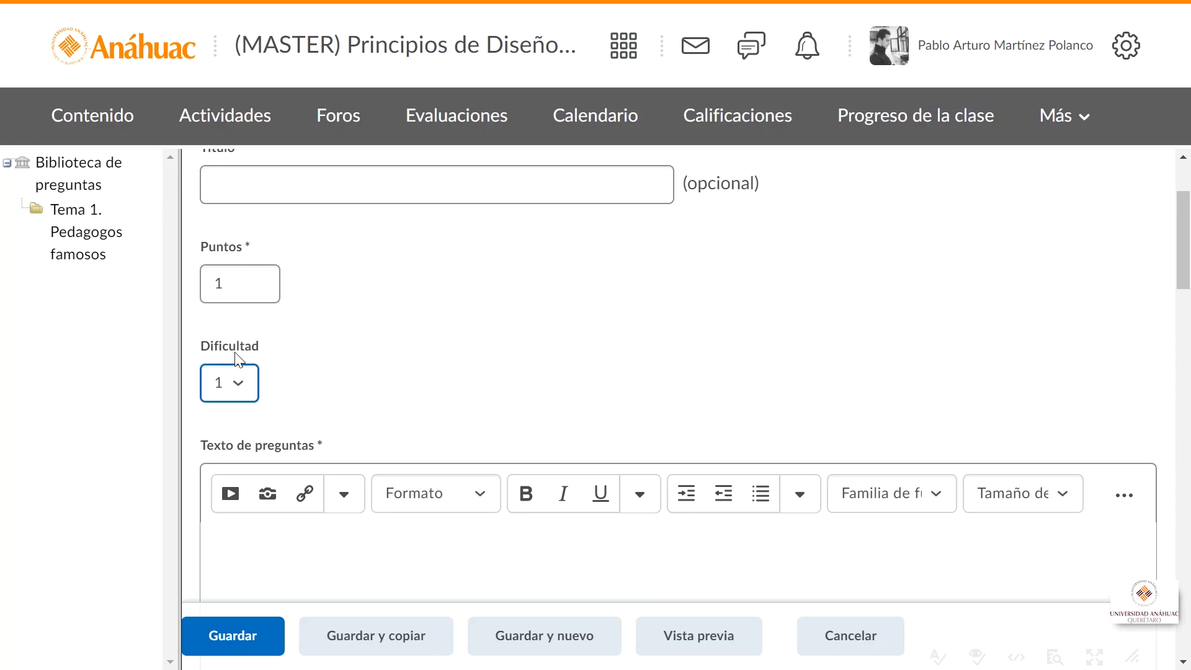
scroll(931, 298, down, 4)
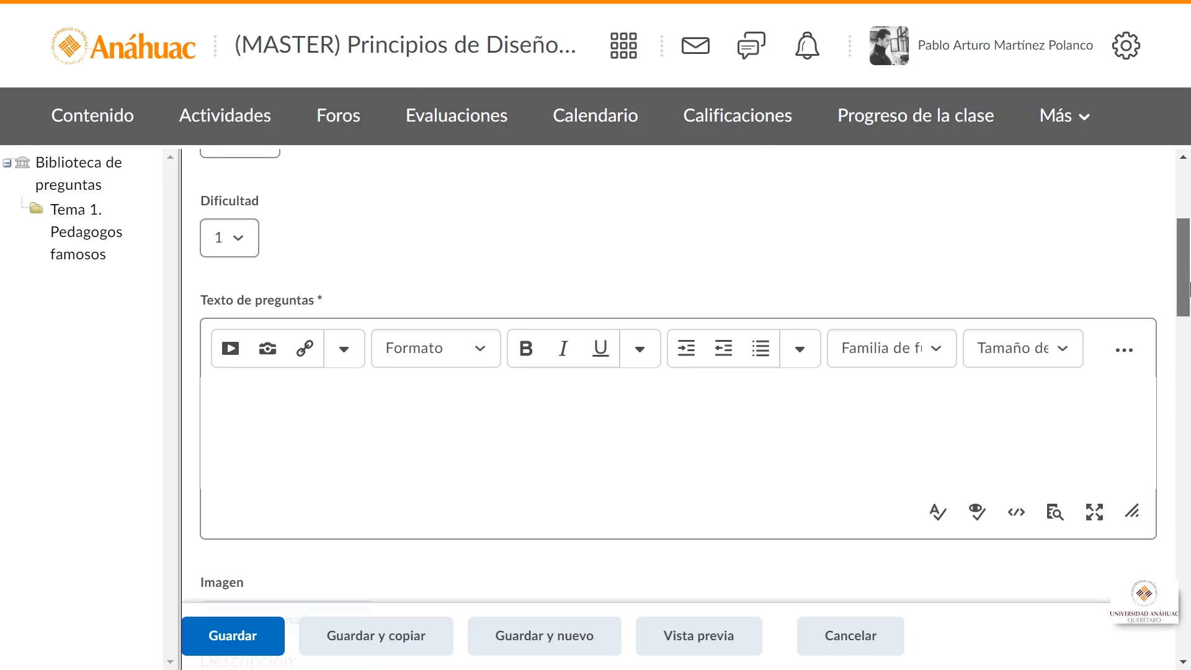
text(Relaciona las columnas:)
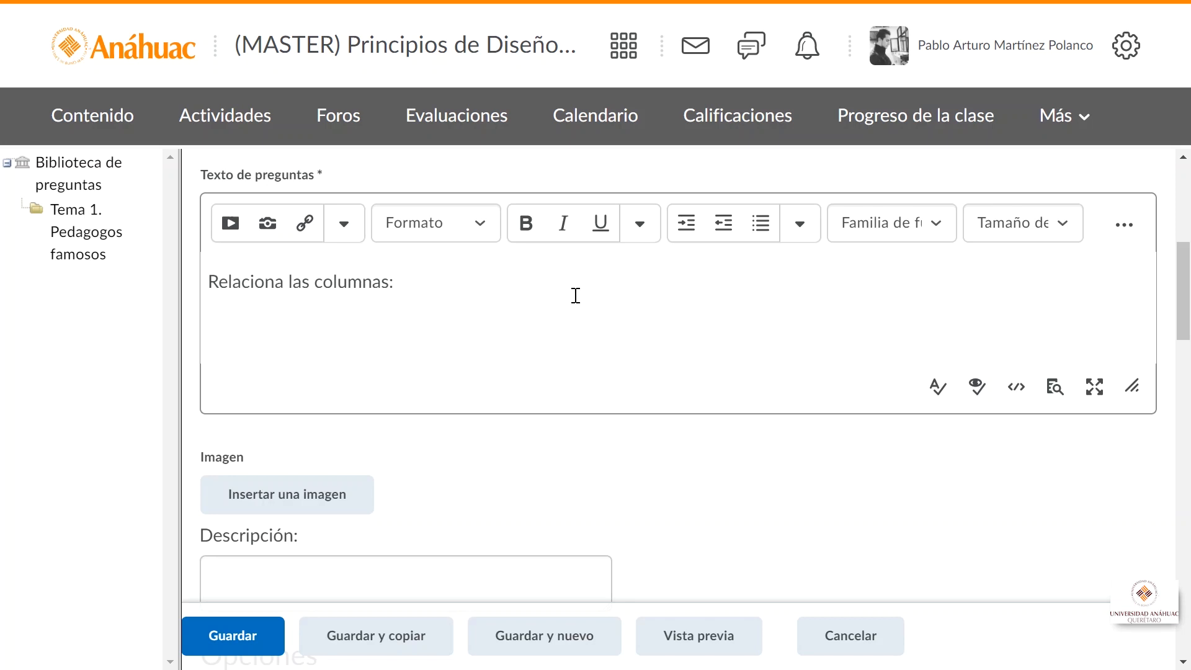
- Set the grading of the matching question to "Ponderado equitativamente"
scroll(575, 296, down, 5)
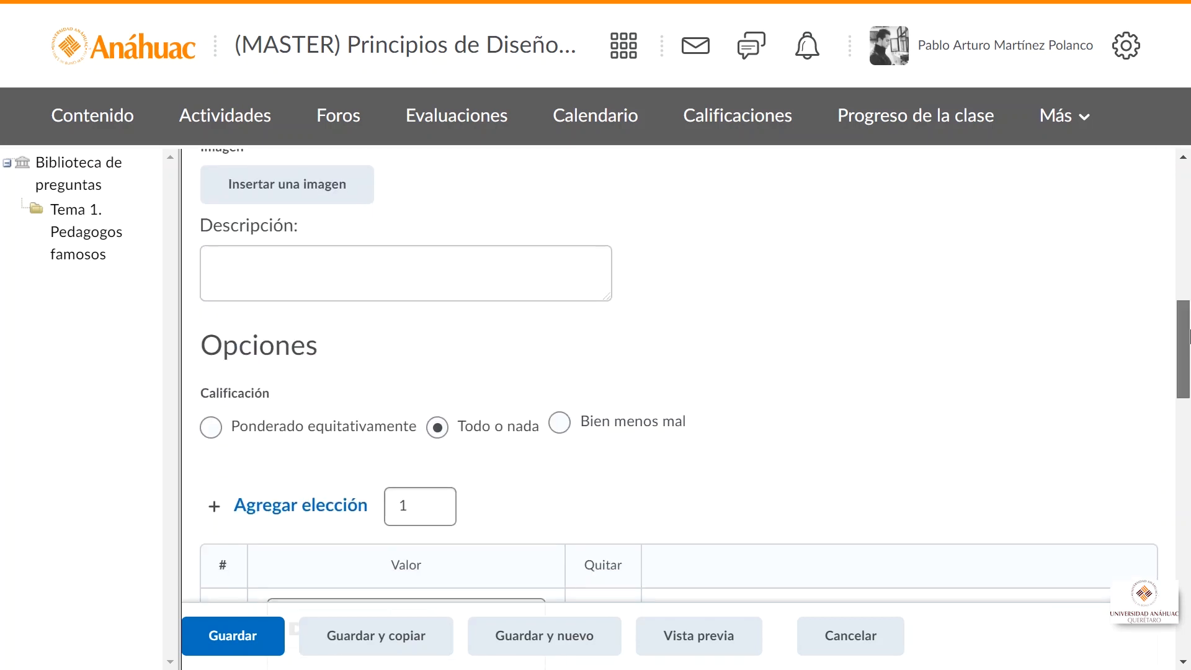
scroll(664, 296, up, 1)
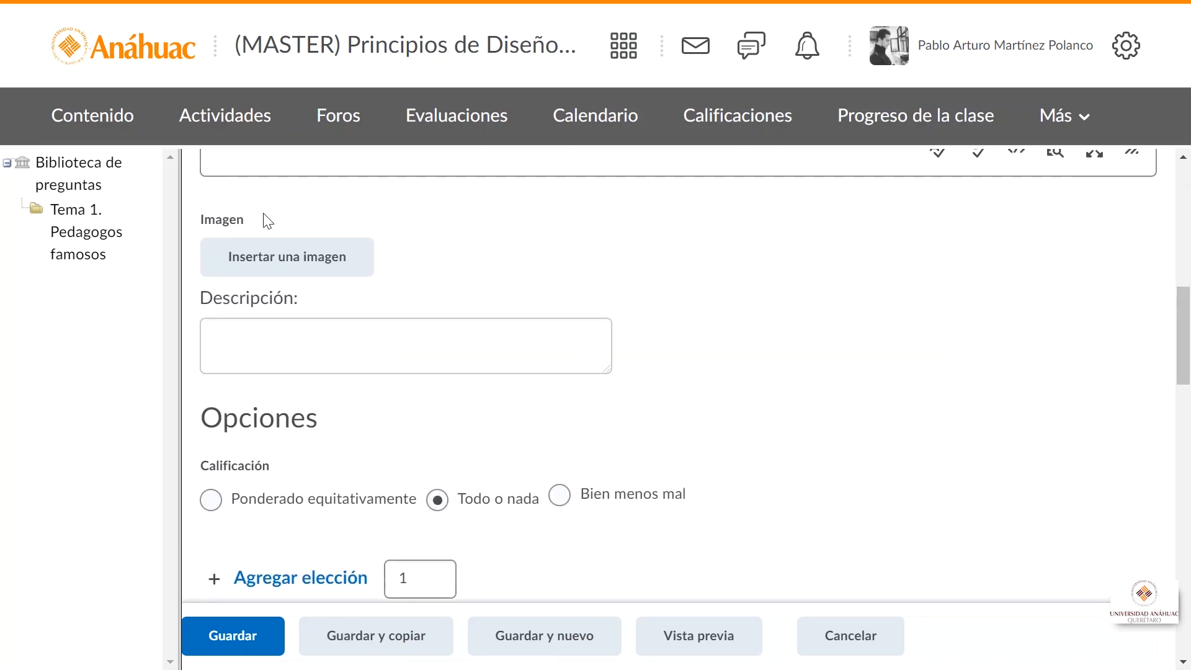
scroll(1184, 354, down, 3)
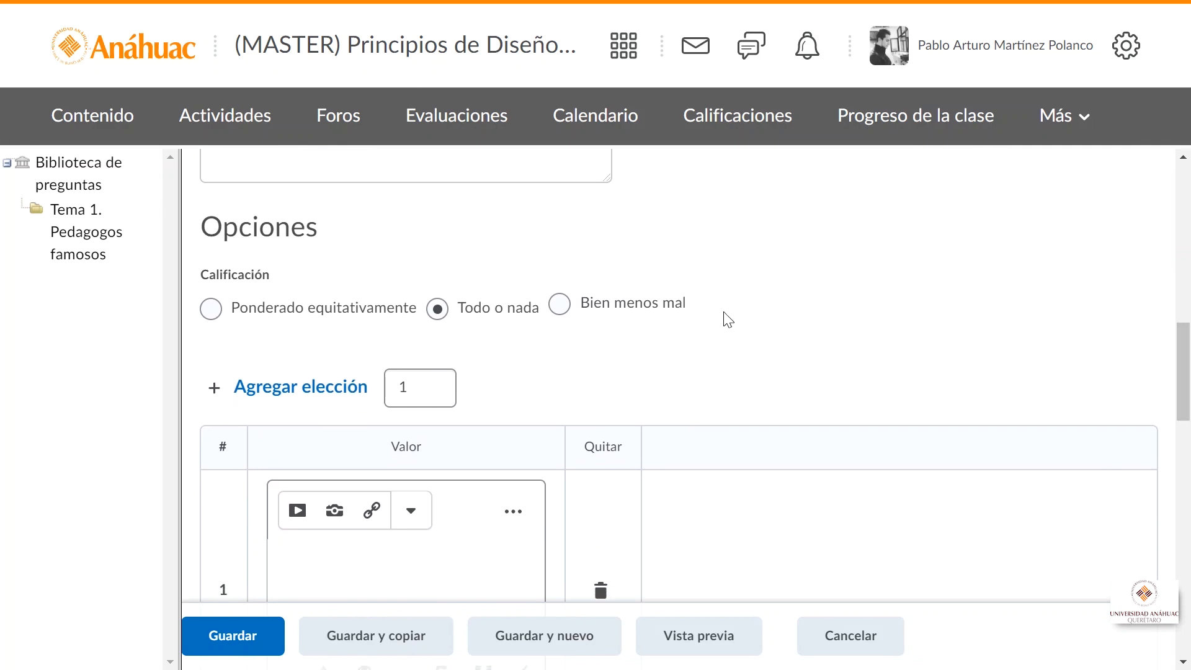
click(212, 310)
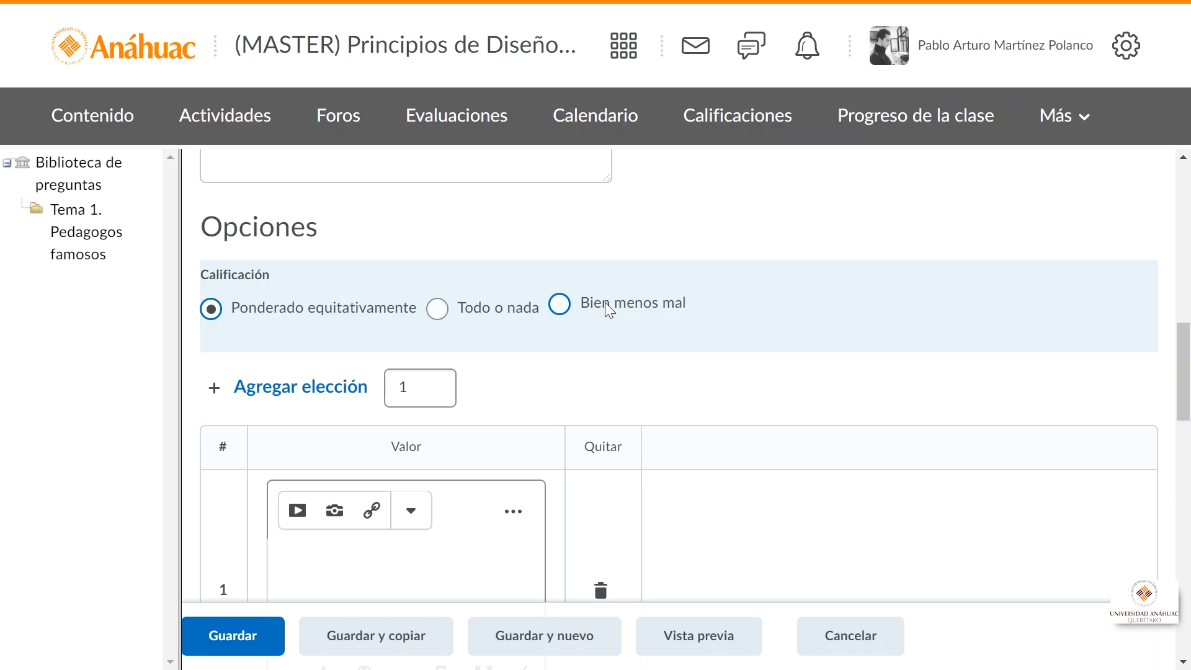
mouse_move(1189, 372)
mouse_down()
mouse_move(1189, 409)
mouse_move(1189, 379)
mouse_up()
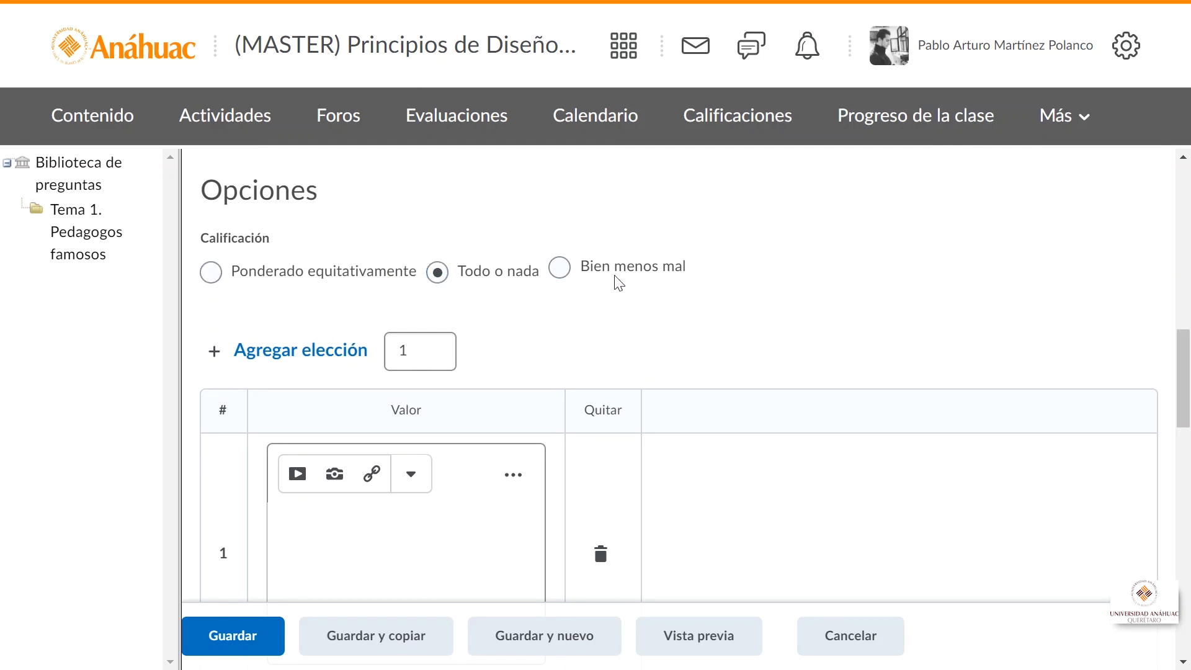
click(247, 276)
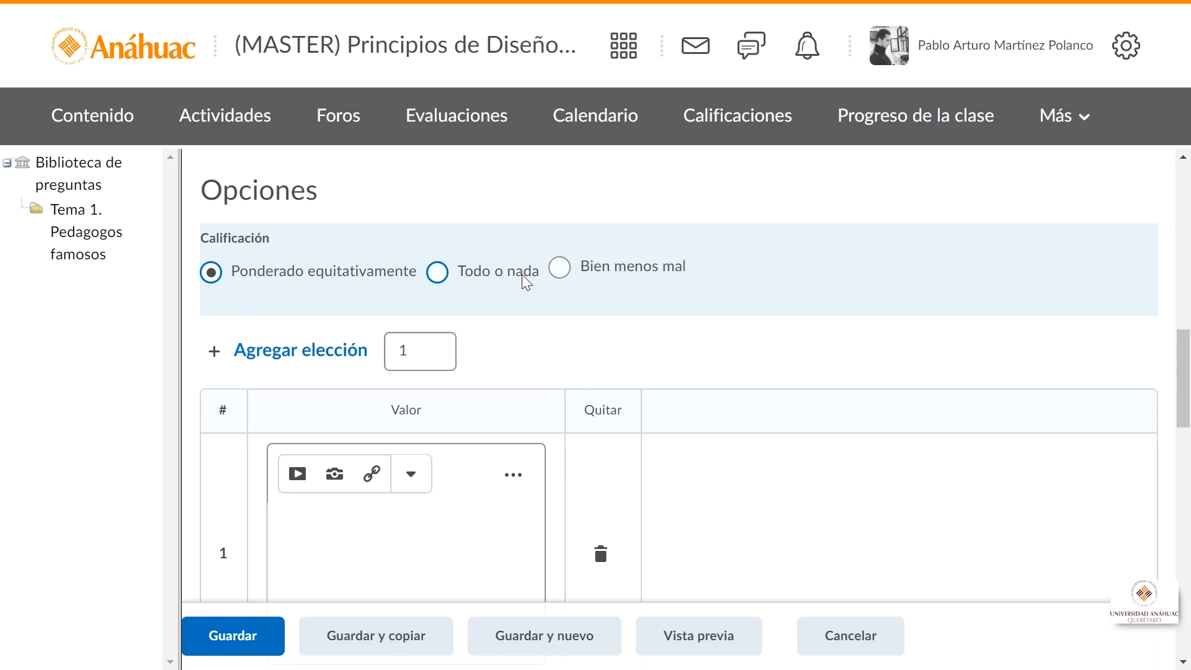
click(604, 265)
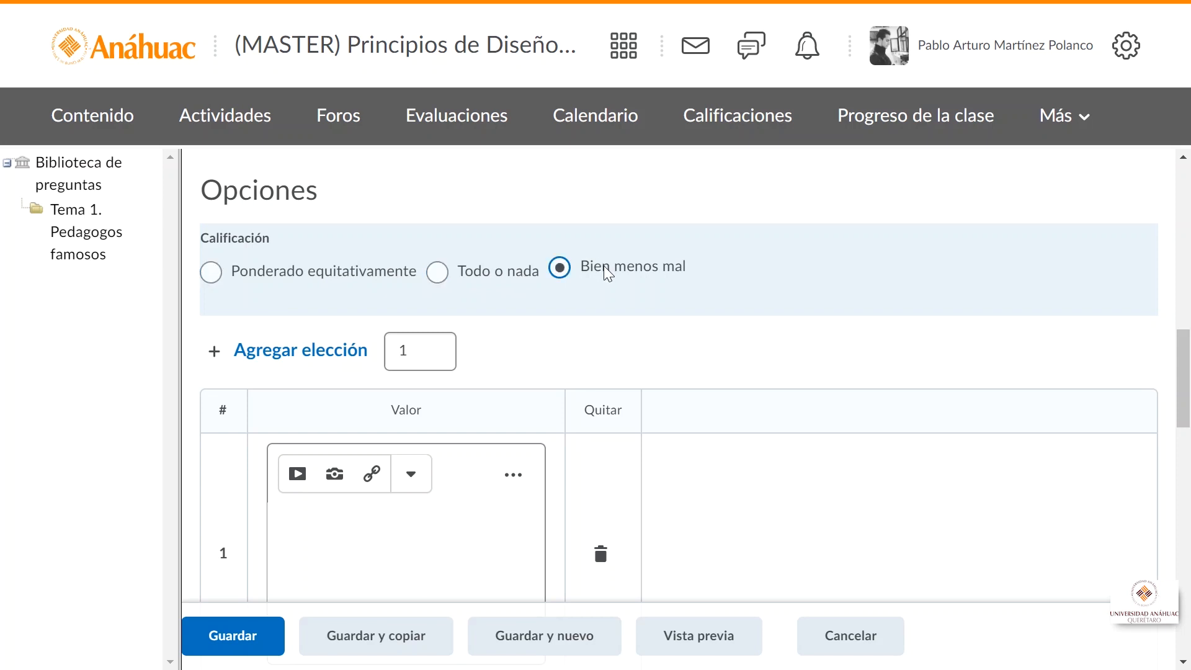
click(266, 272)
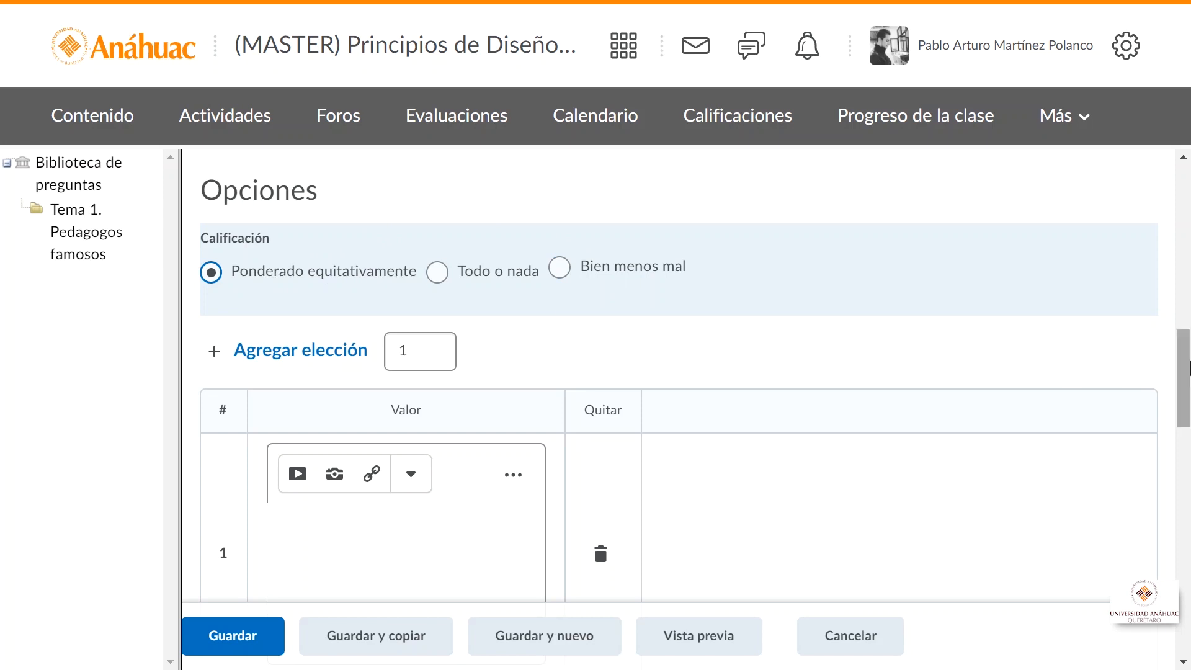
- Add two more choices to the options of the matching question
drag(1187, 366, 1189, 389)
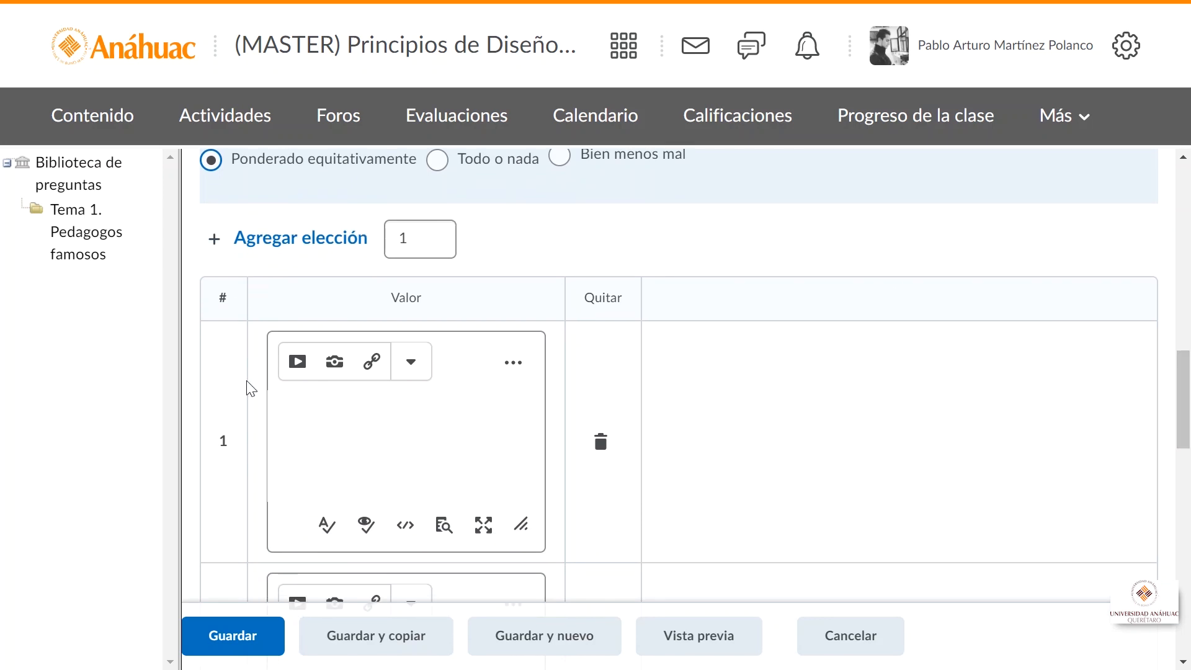
drag(1185, 407, 1189, 532)
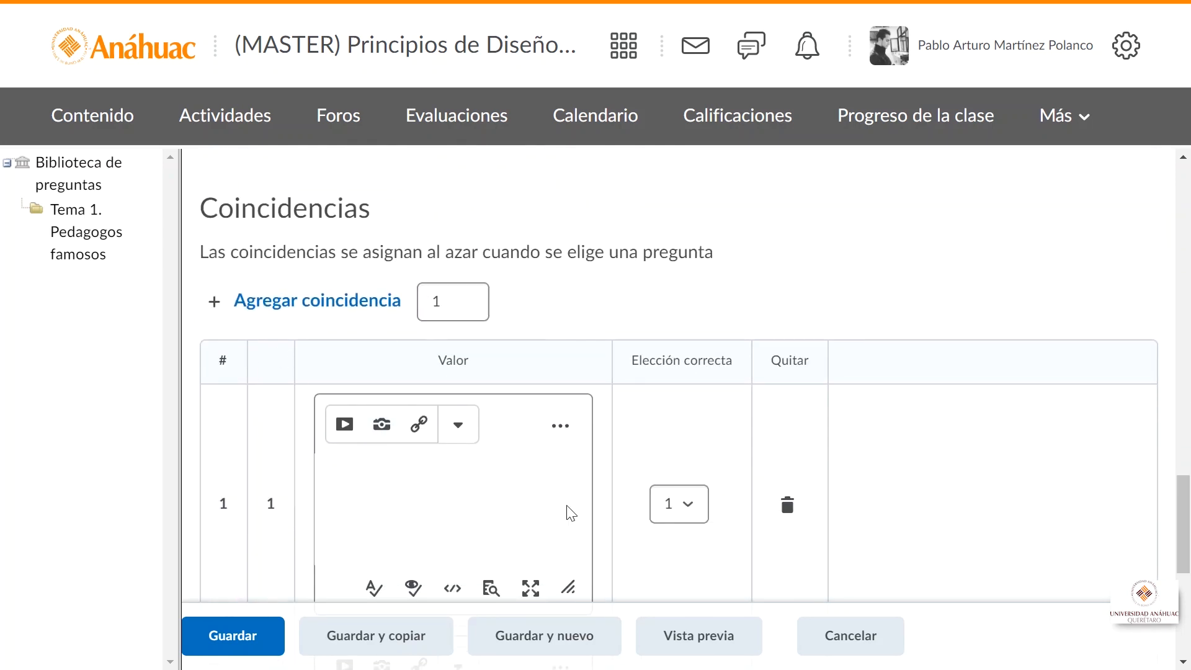
drag(1188, 506, 1188, 412)
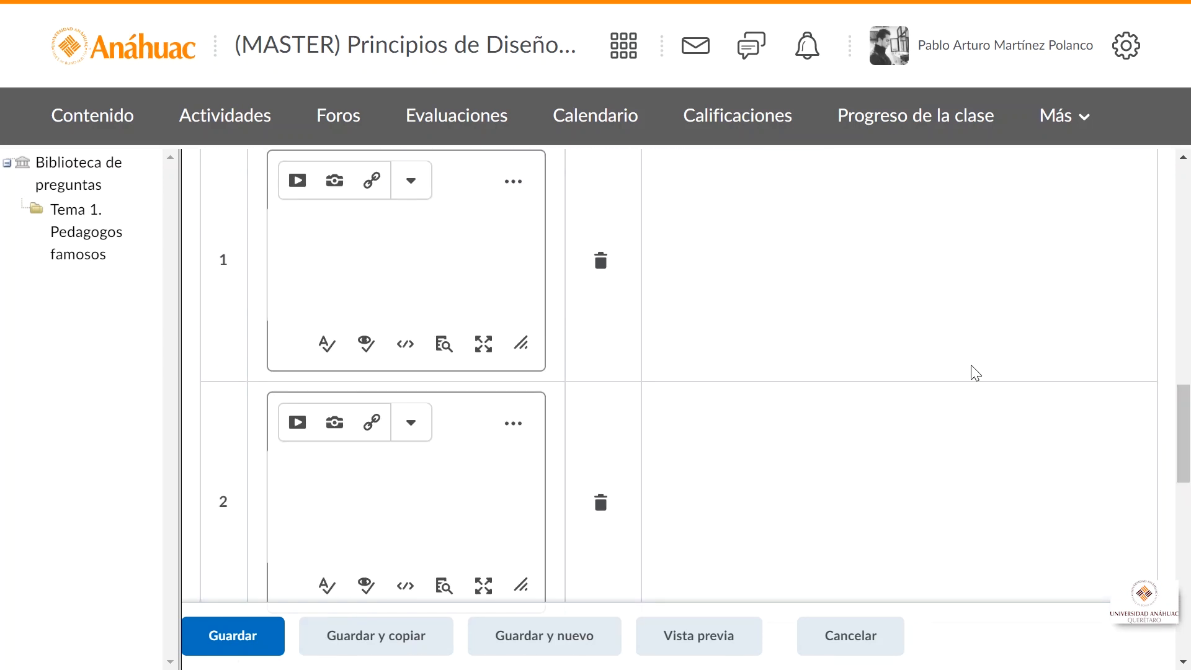
scroll(1076, 453, up, 4)
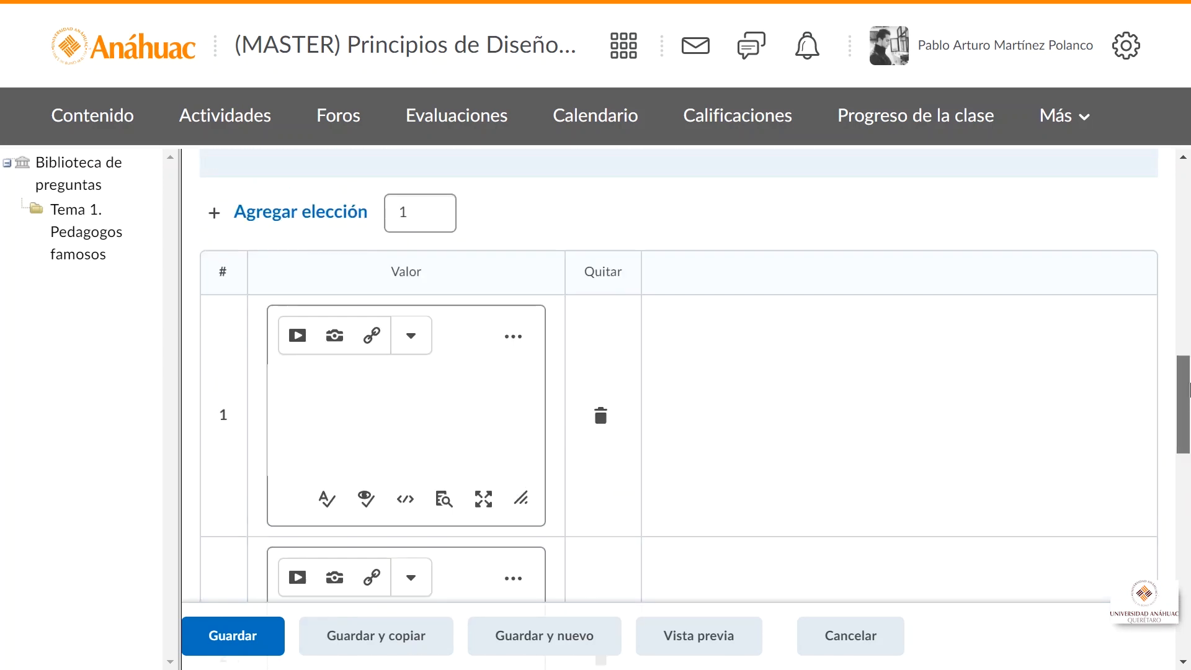
drag(420, 273, 387, 278)
text(2)
click(310, 278)
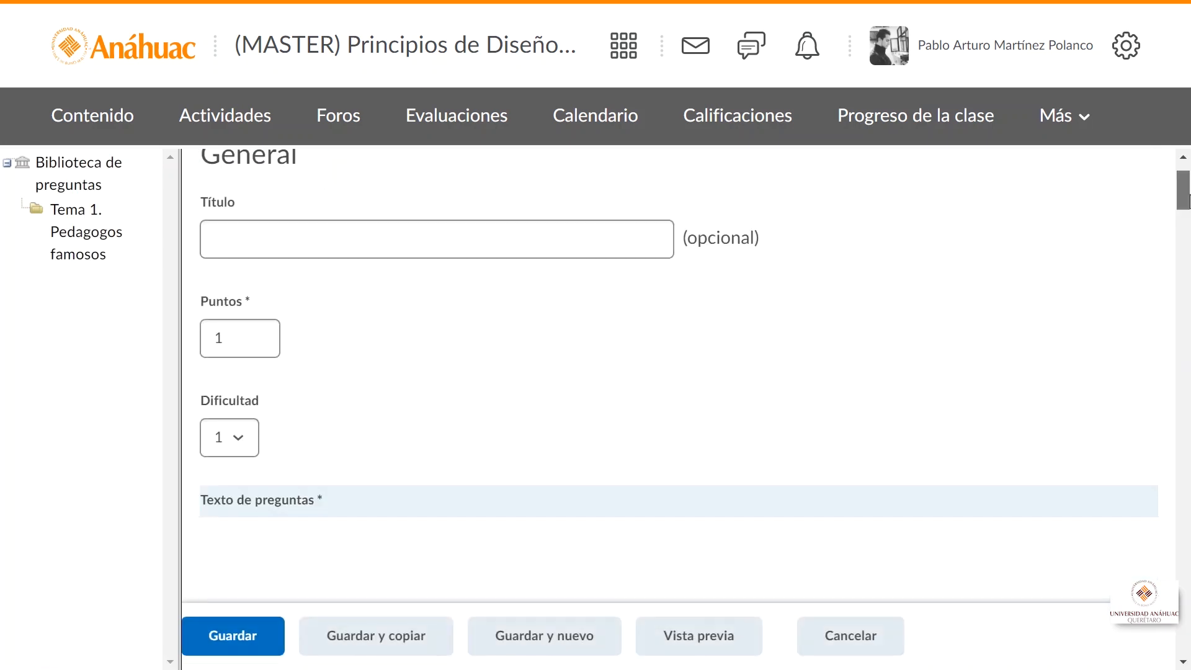
- Enter "Freud" as the value of choice 1 and "Skinner" as the value of choice 2
scroll(1186, 189, down, 10)
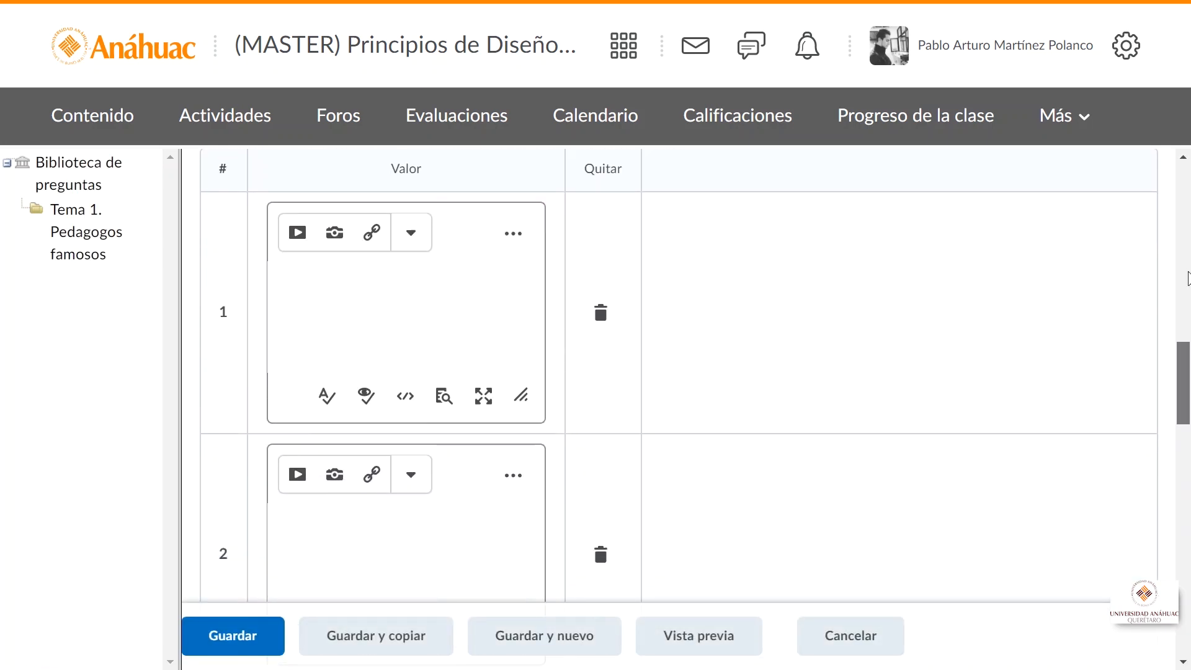
scroll(1187, 275, up, 5)
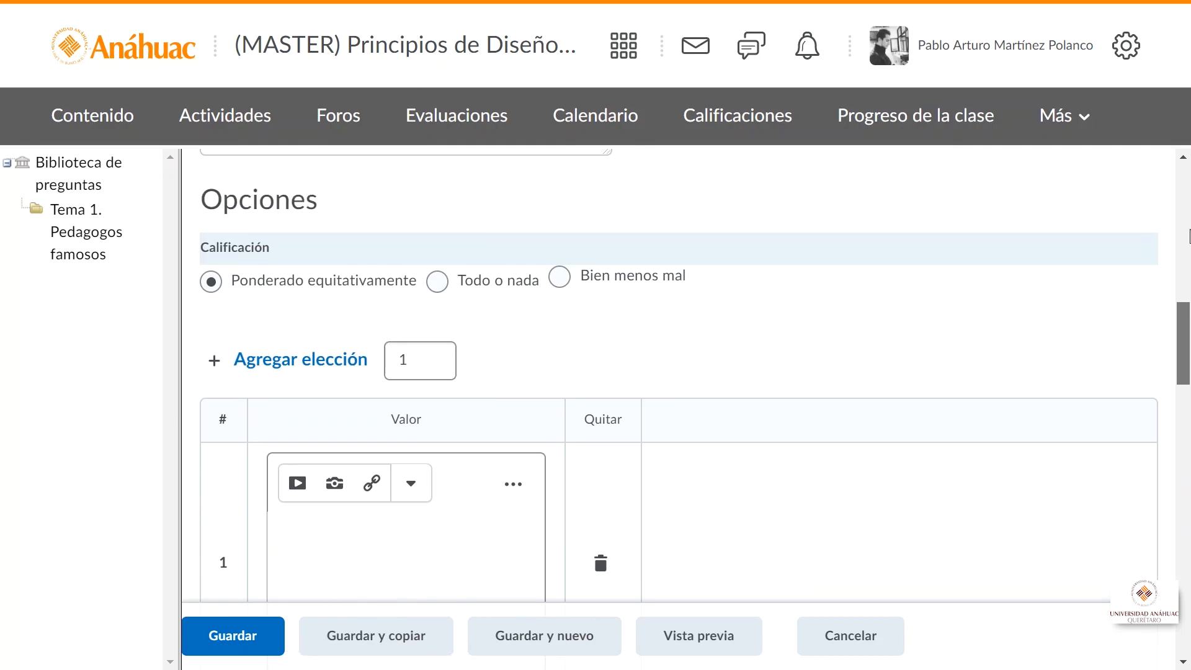
drag(240, 208, 348, 208)
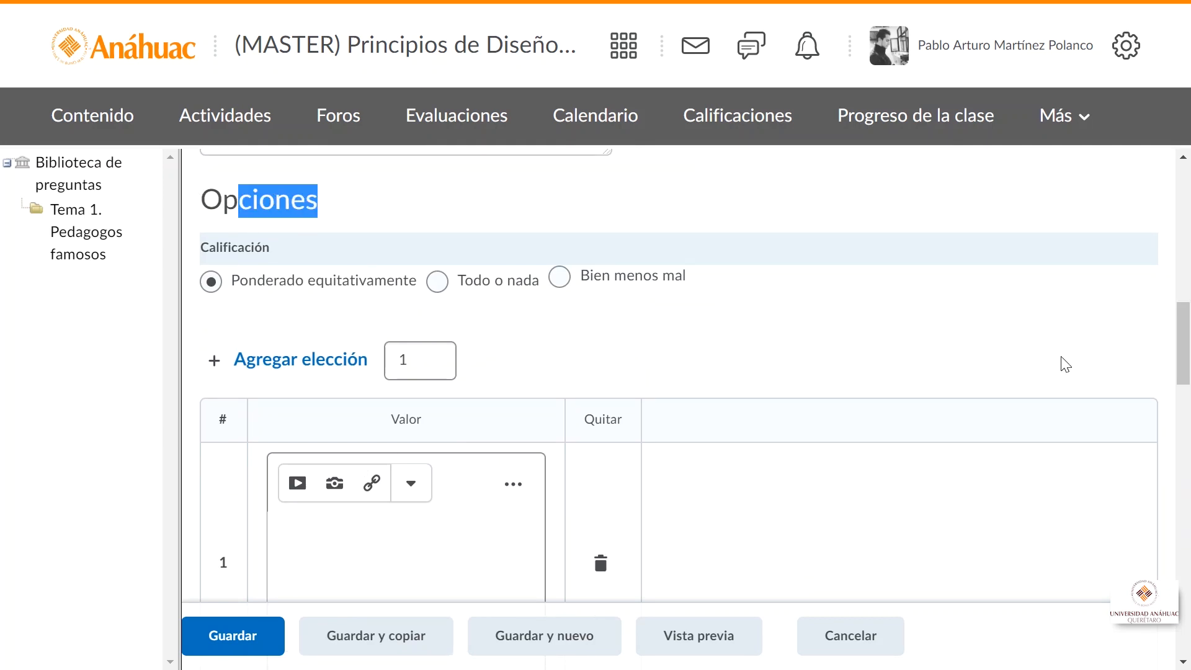
drag(1181, 340, 1188, 384)
click(437, 333)
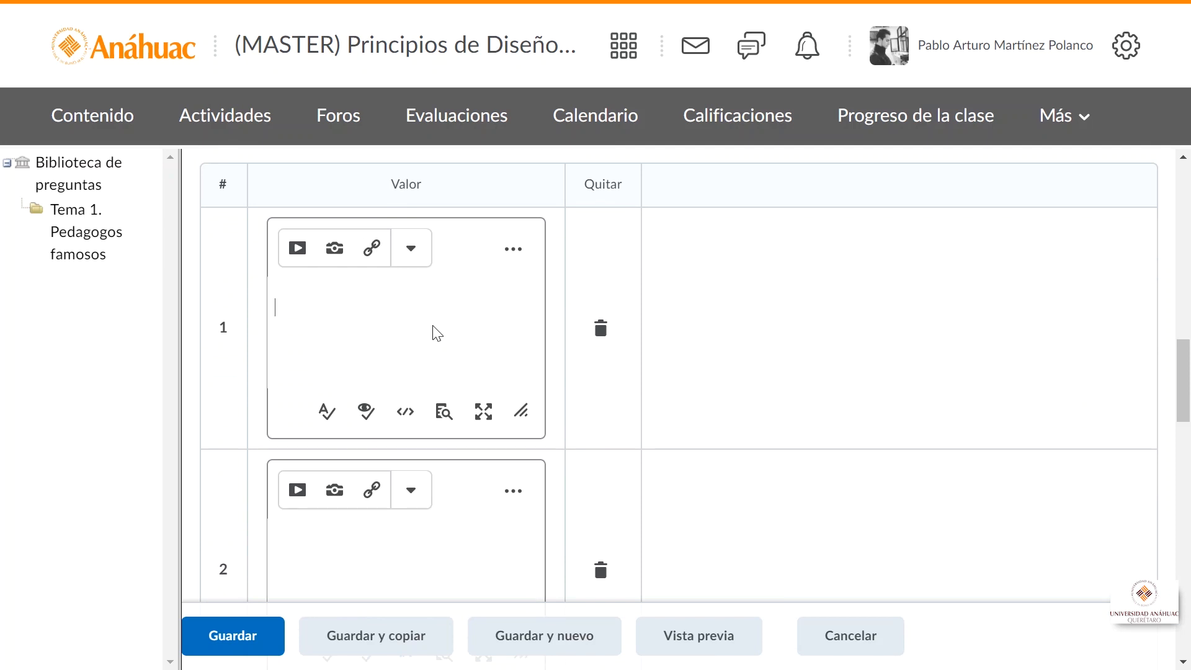
text(Freud)
scroll(422, 348, down, 2)
click(385, 364)
text(Skinner)
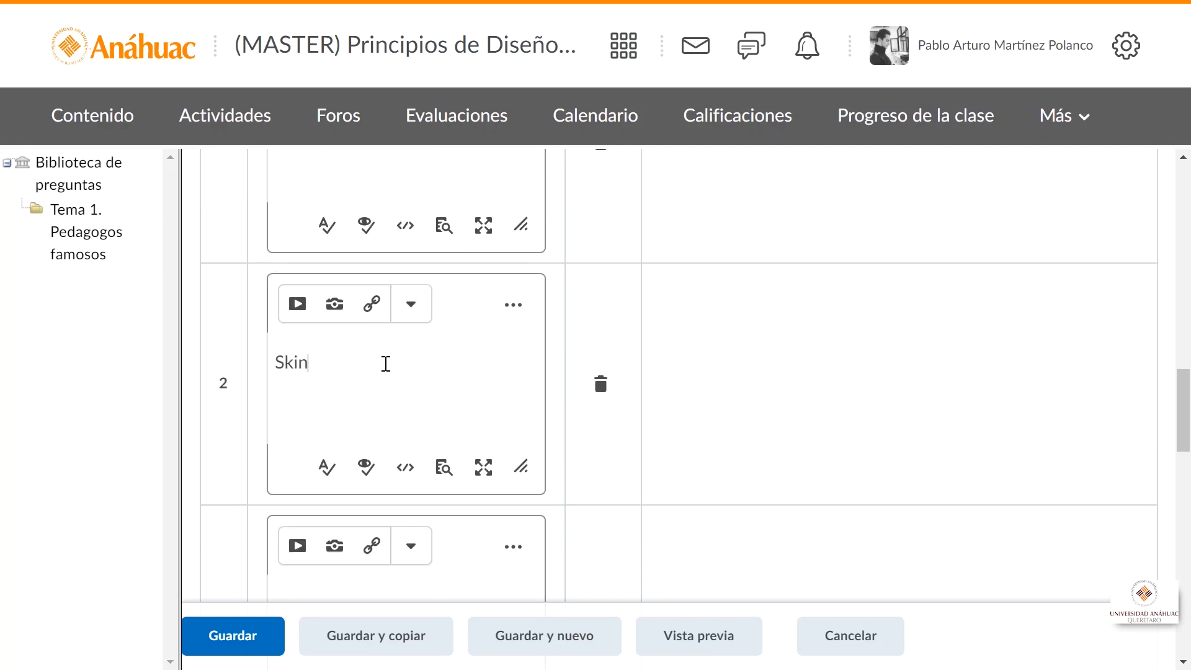
- Enter "Piaget" as the value of choice 3 and "Ausubel" as the value of choice 4
scroll(379, 434, down, 1)
click(370, 500)
text(Paige)
key(BackSpace)
key(BackSpace)
key(BackSpace)
key(BackSpace)
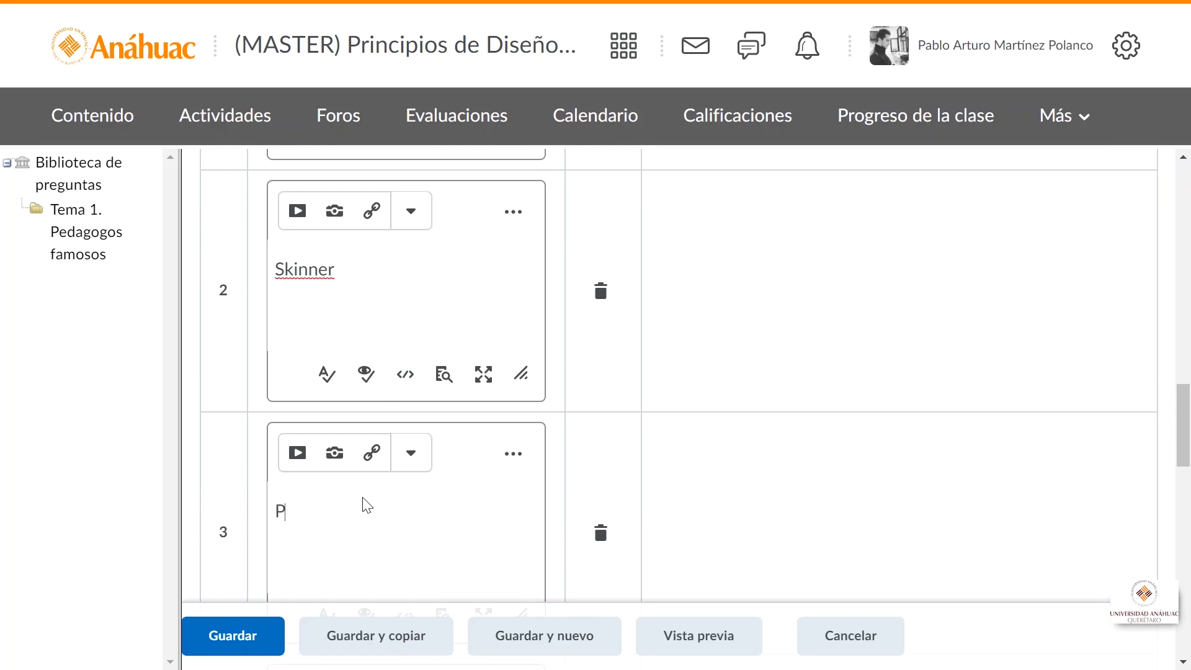
text(iaget)
scroll(353, 490, down, 3)
scroll(346, 482, down, 3)
click(330, 417)
text(Ausubel)
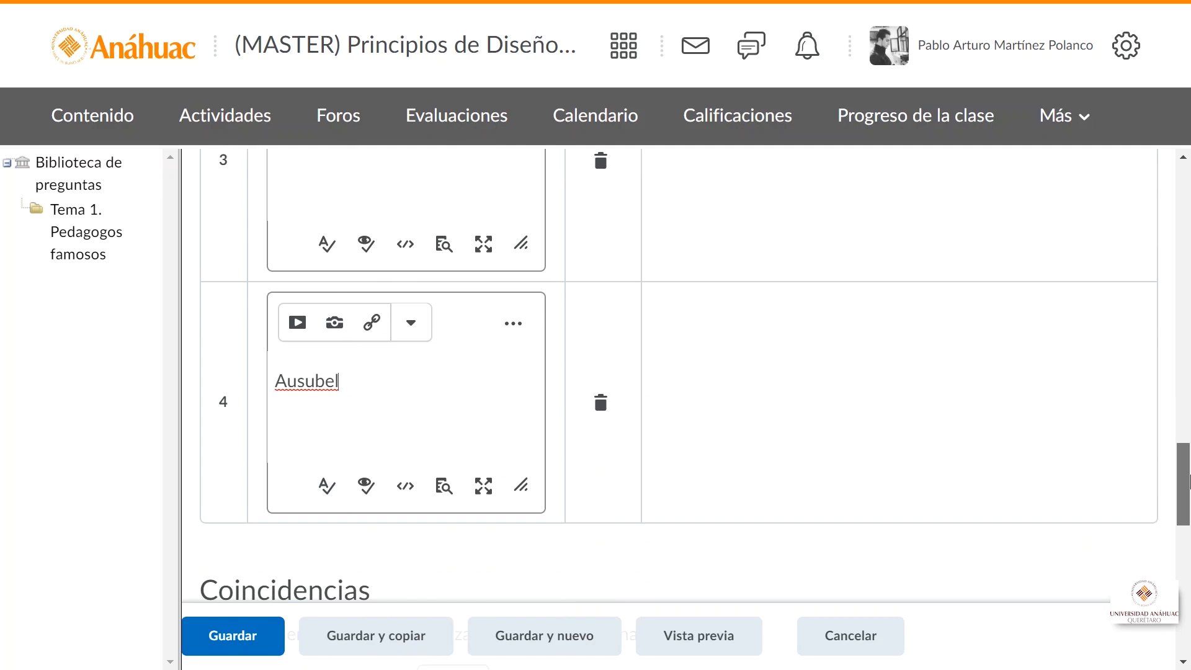
- Add two more matches to the "Coincidencias" section of the matching question
drag(1182, 468, 1188, 559)
scroll(1063, 531, down, 3)
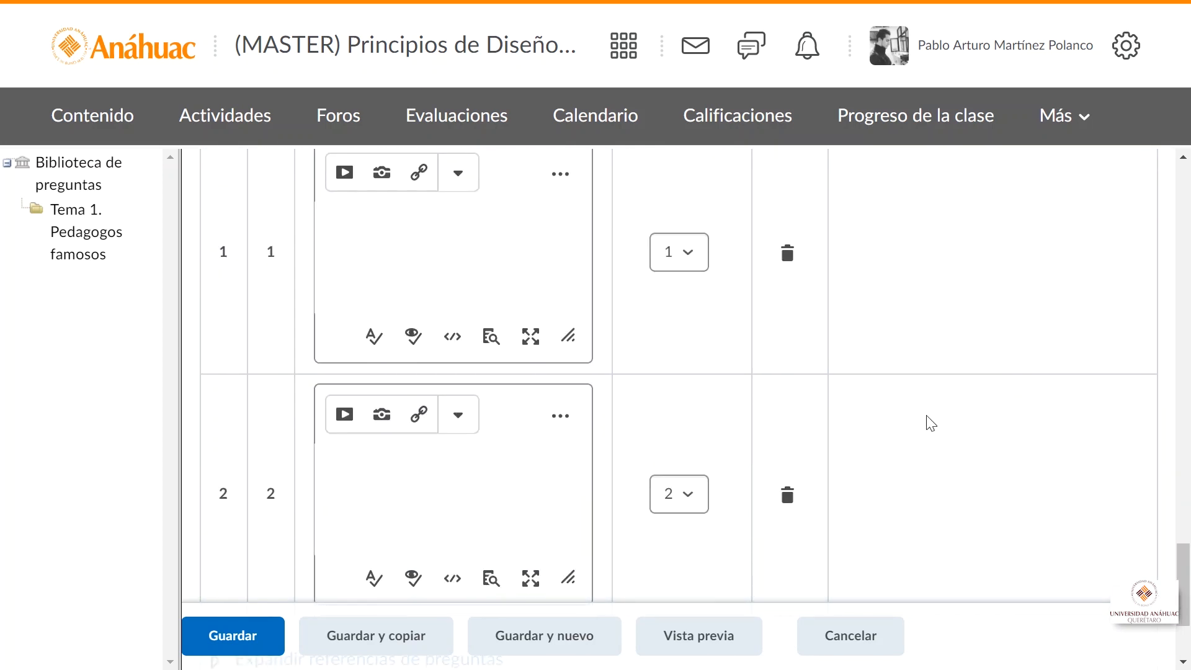
drag(1185, 544, 1181, 515)
click(457, 301)
drag(457, 301, 423, 310)
text(2)
click(338, 310)
- Enter "Psicoanálisis" as the value of match 1 and set its correct choice to 1
drag(1183, 186, 1187, 496)
click(419, 400)
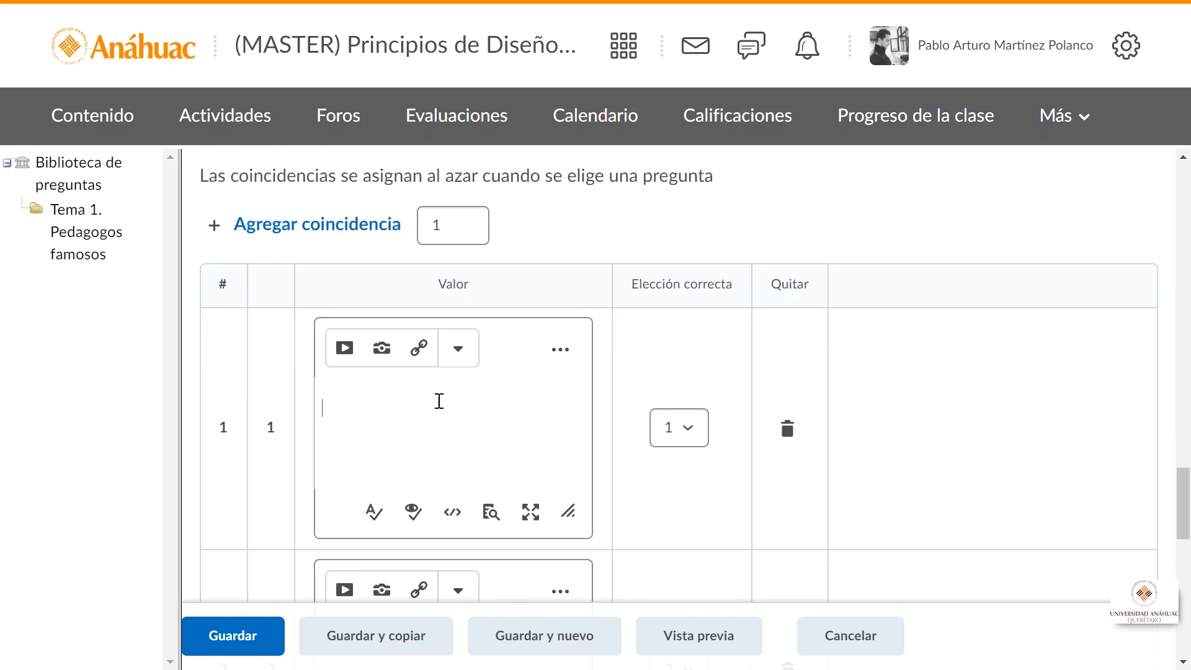
text(Psicoanálisis)
click(687, 428)
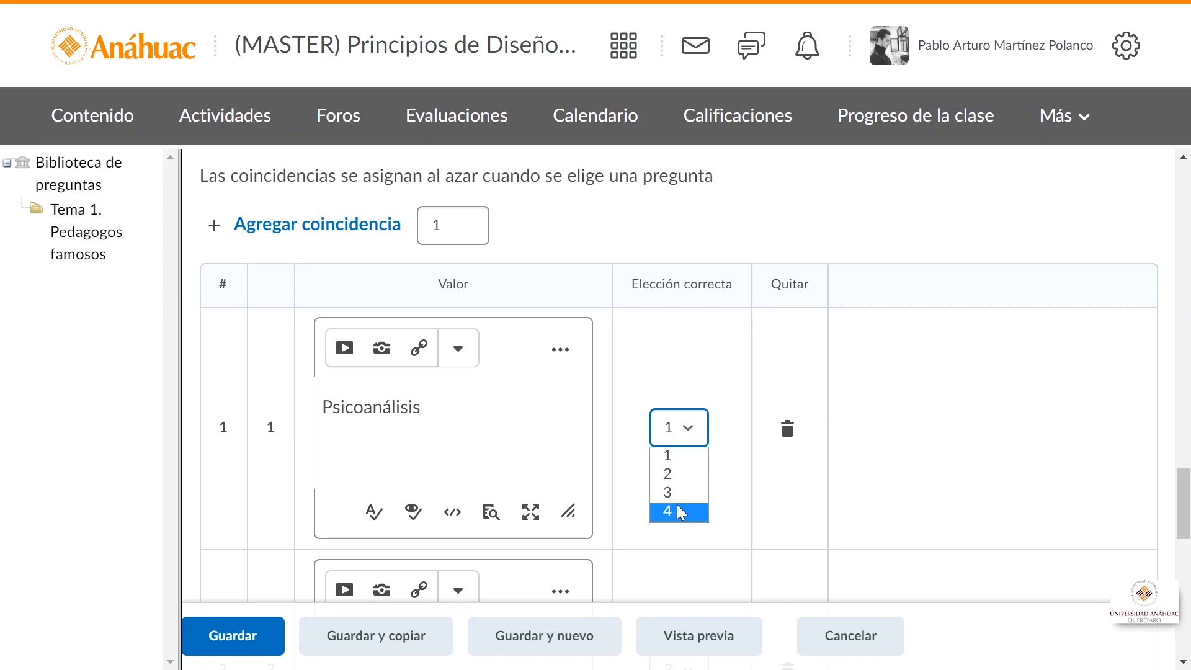
click(677, 461)
mouse_move(1179, 495)
mouse_down()
mouse_move(1180, 344)
mouse_move(1183, 513)
mouse_up()
double_click(322, 357)
double_click(458, 412)
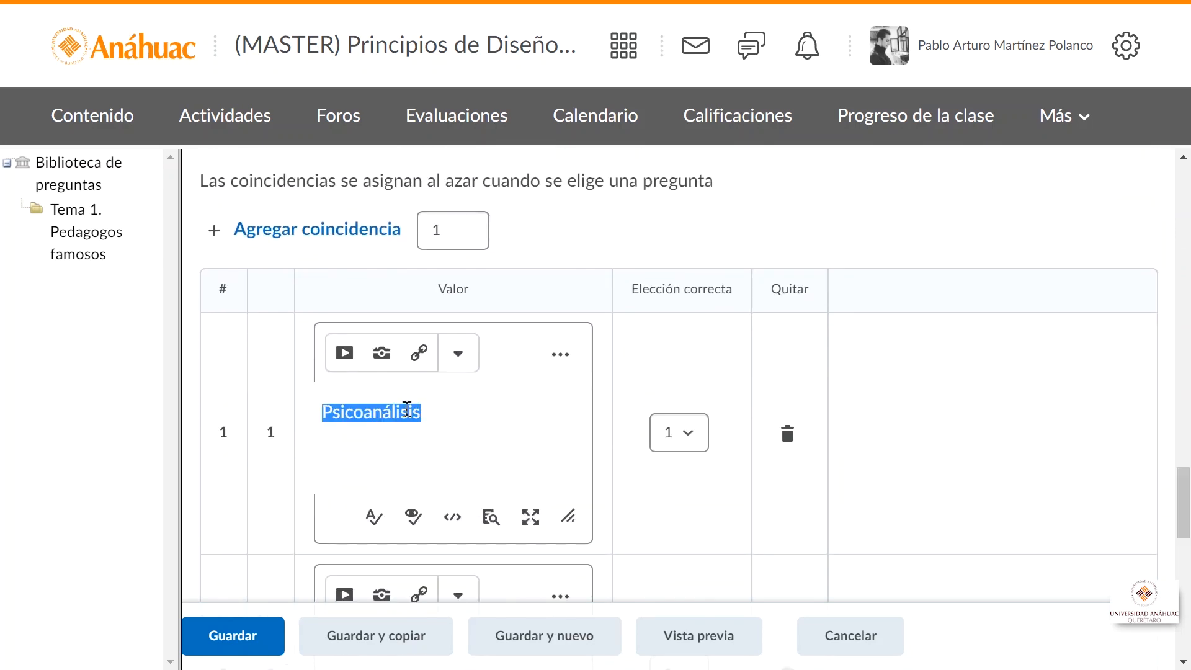
click(665, 434)
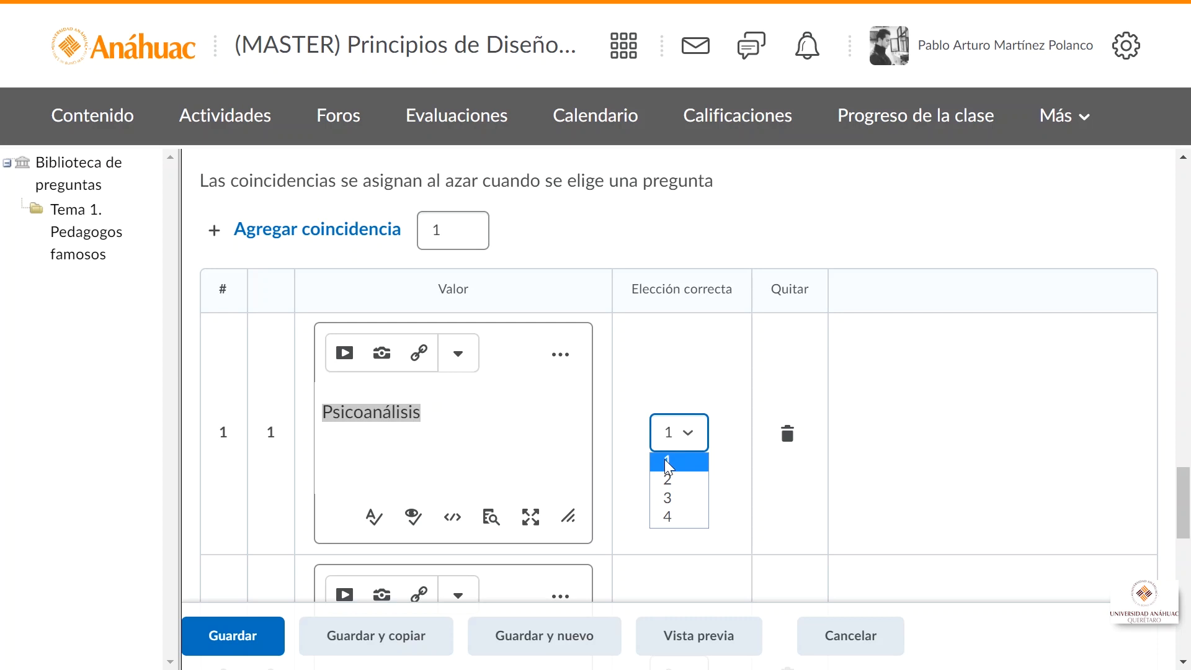
click(664, 459)
- Enter "Conductismo" as the value of match 2 and set its correct choice to 2
drag(1186, 491, 1188, 512)
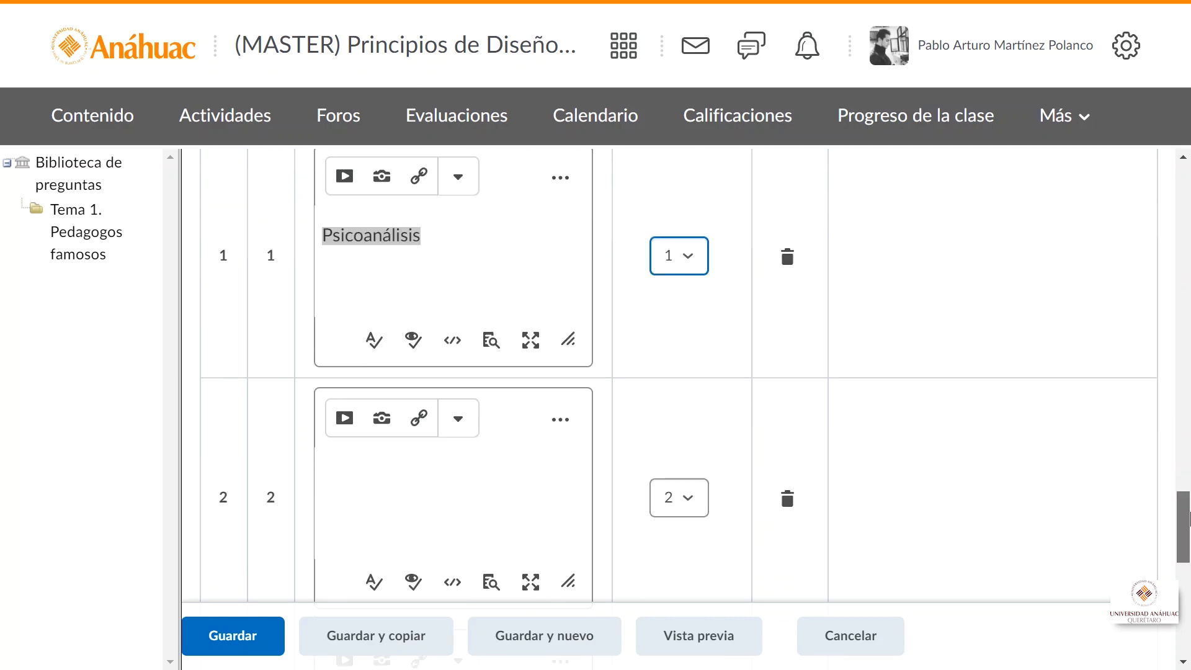
scroll(685, 440, down, 1)
click(476, 420)
text(Conductismo)
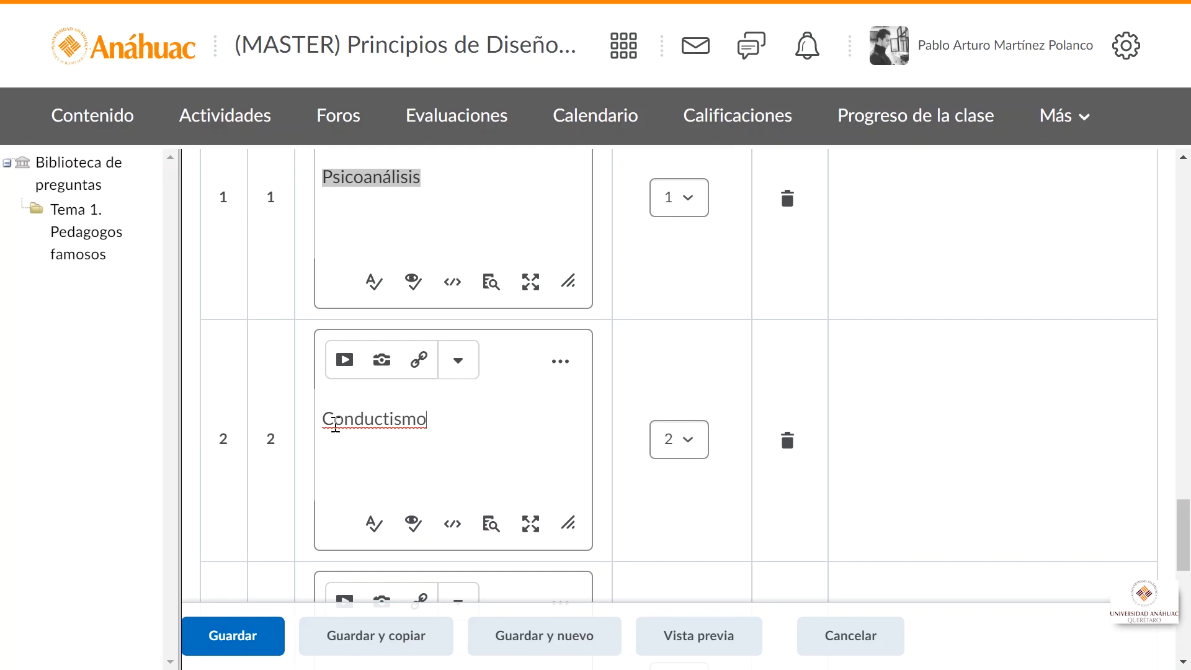
click(686, 444)
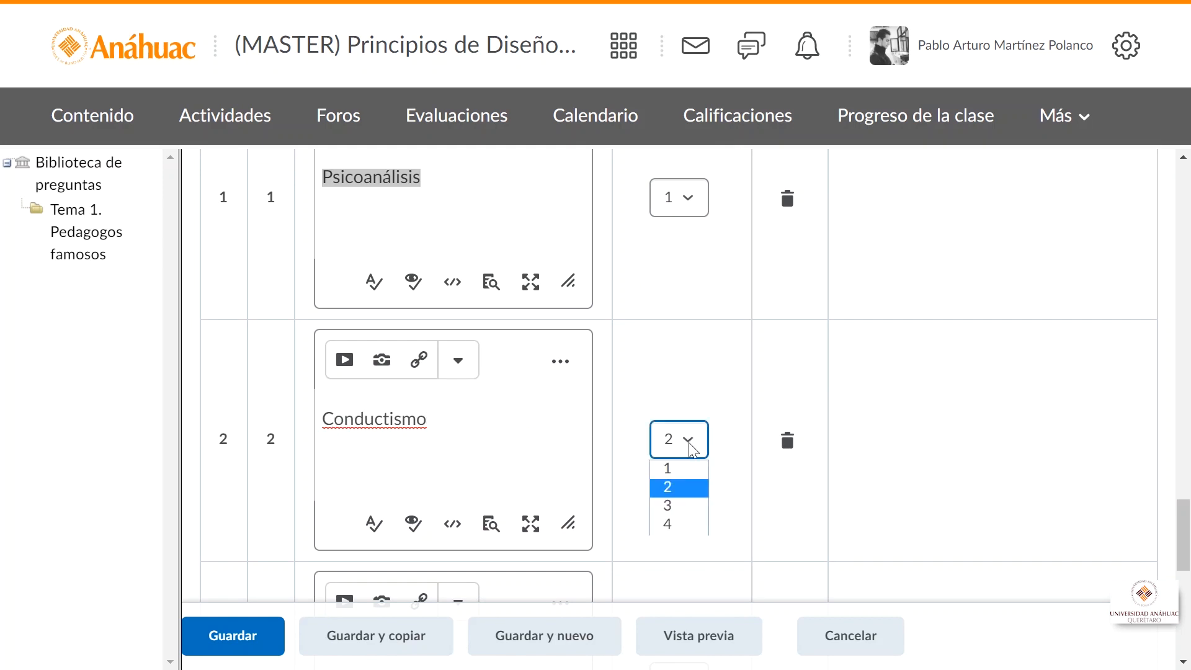
click(686, 482)
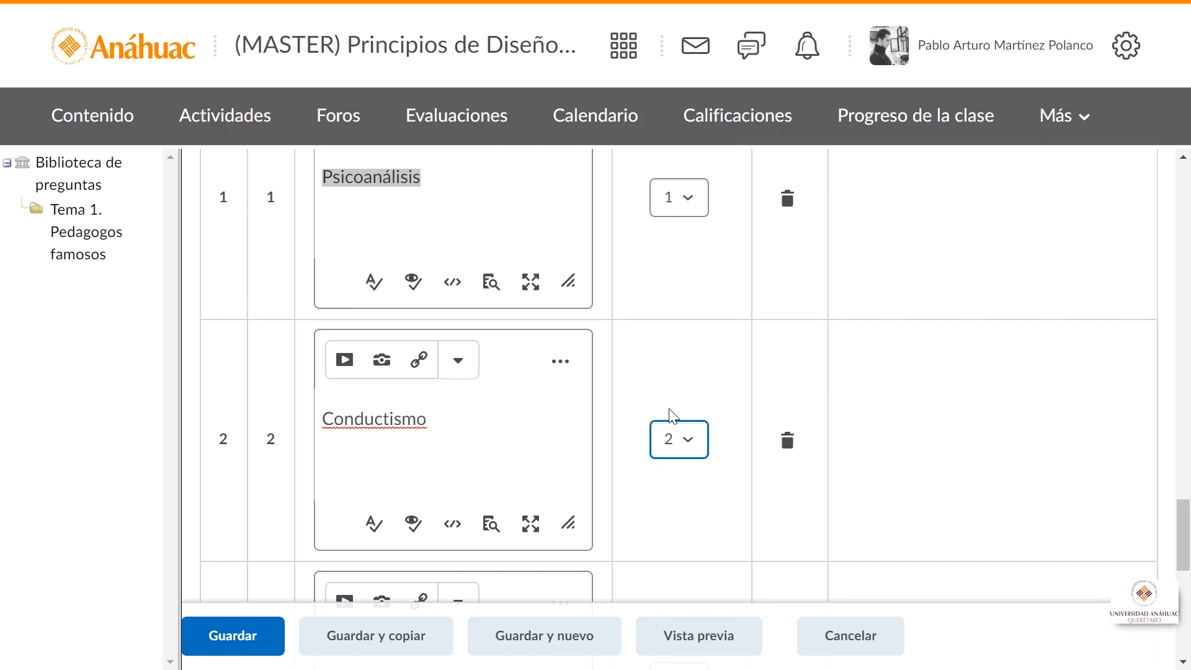
- Enter "Constructivismo" as the value of match 3 and set its correct choice to 3
drag(1183, 521, 1185, 555)
click(361, 415)
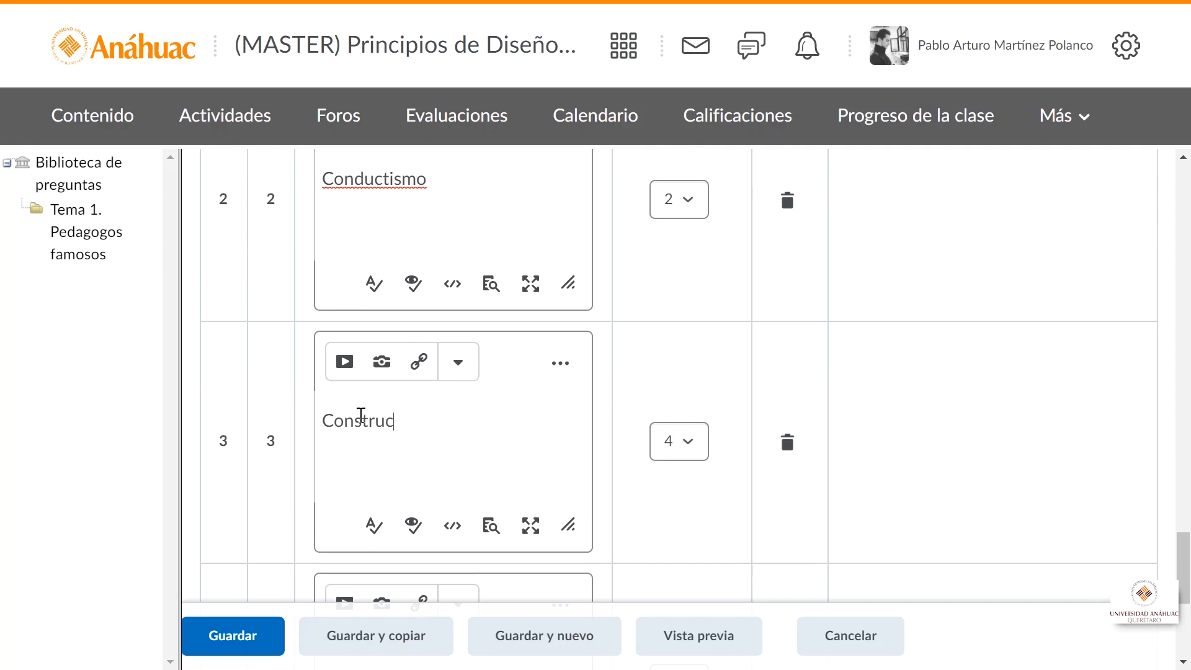
text(tividsmo)
key(BackSpace)
text(ism)
click(672, 441)
click(679, 508)
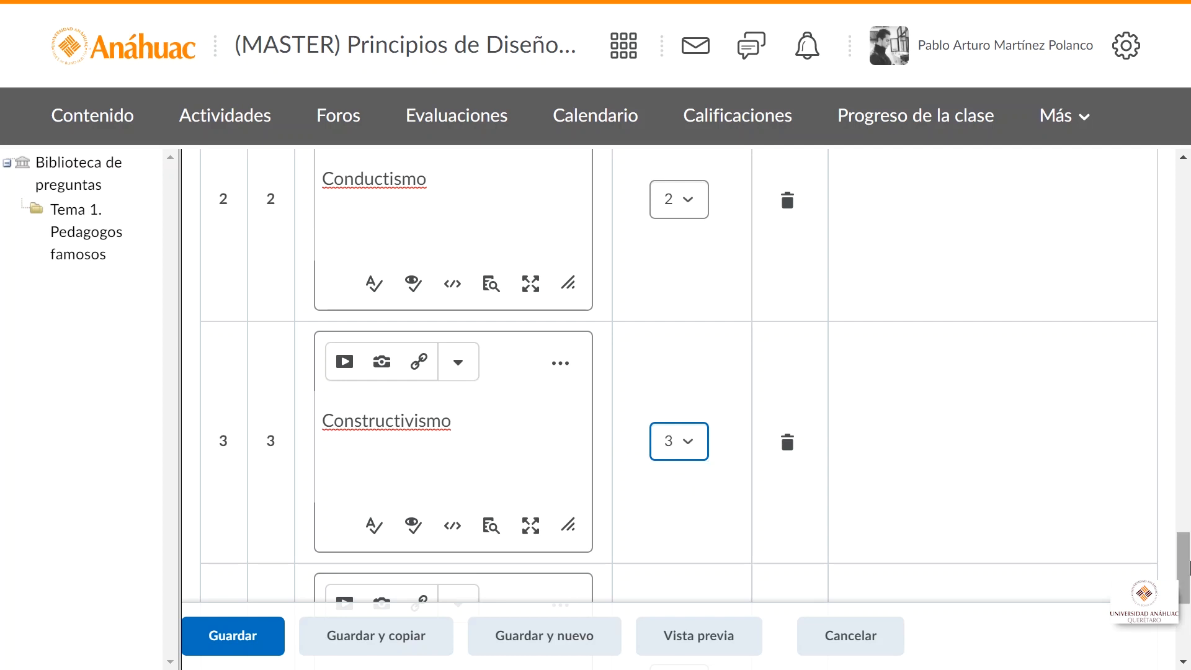
- Enter "Aprenidzaje significativo" as the value of match 4 and set its correct choice to 4
scroll(762, 540, down, 3)
click(439, 450)
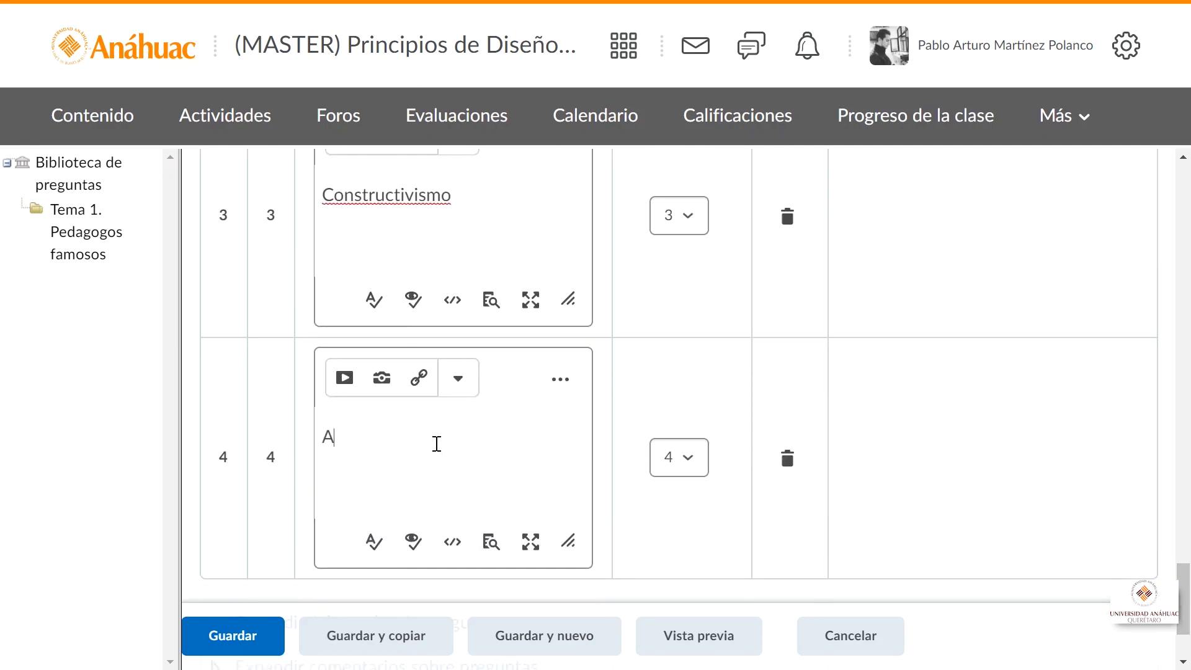
text(Aprenidzaje significativo)
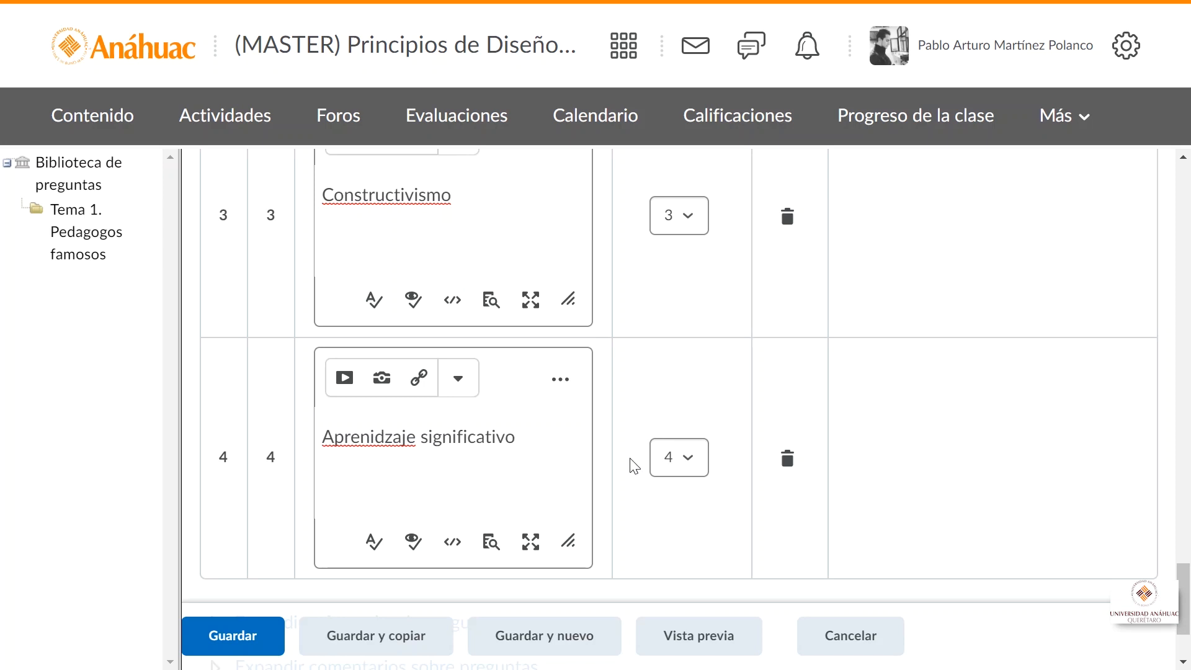
click(679, 457)
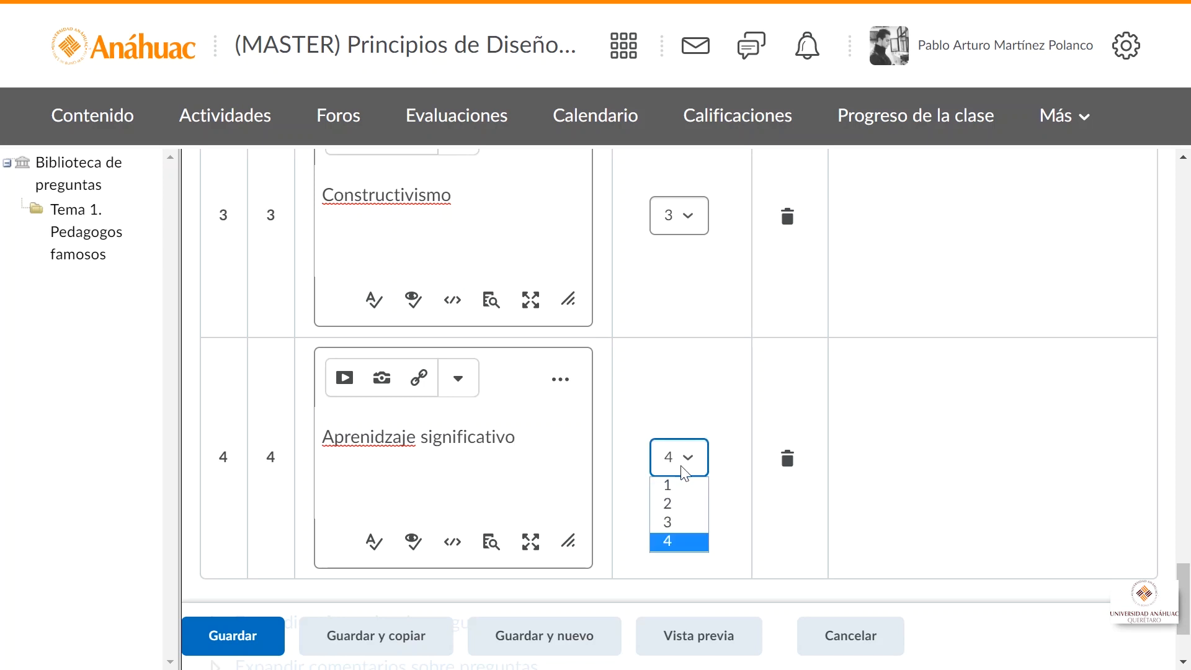
click(672, 539)
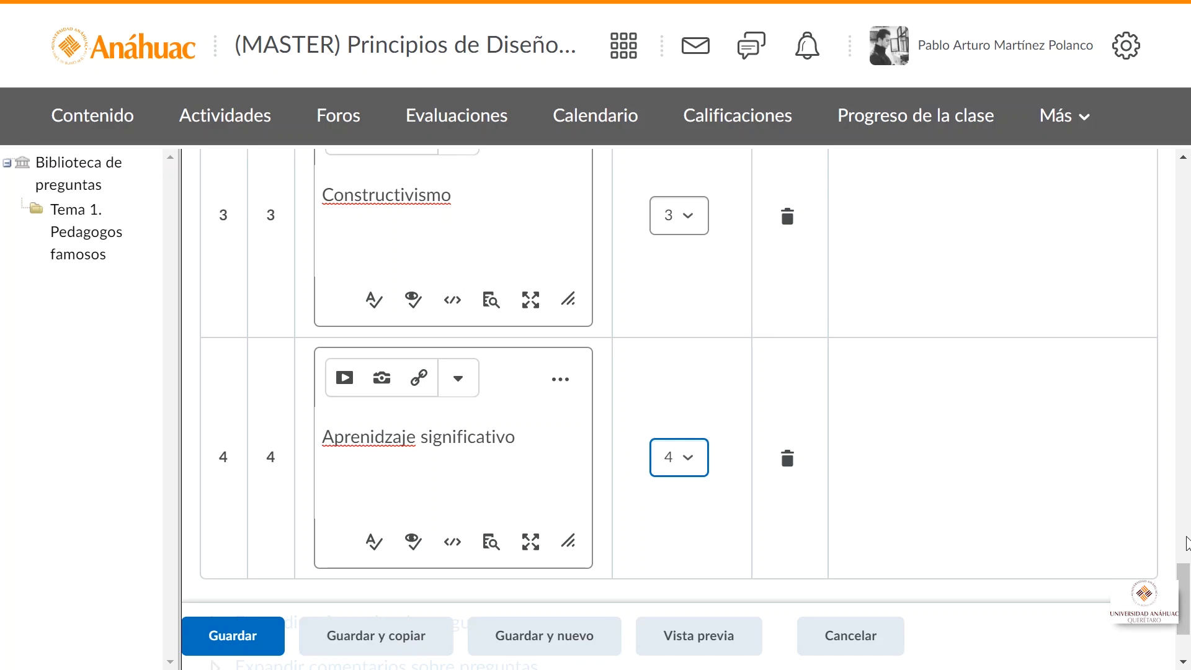
- Preview the matching question as students see it
drag(1183, 577, 1187, 609)
click(479, 256)
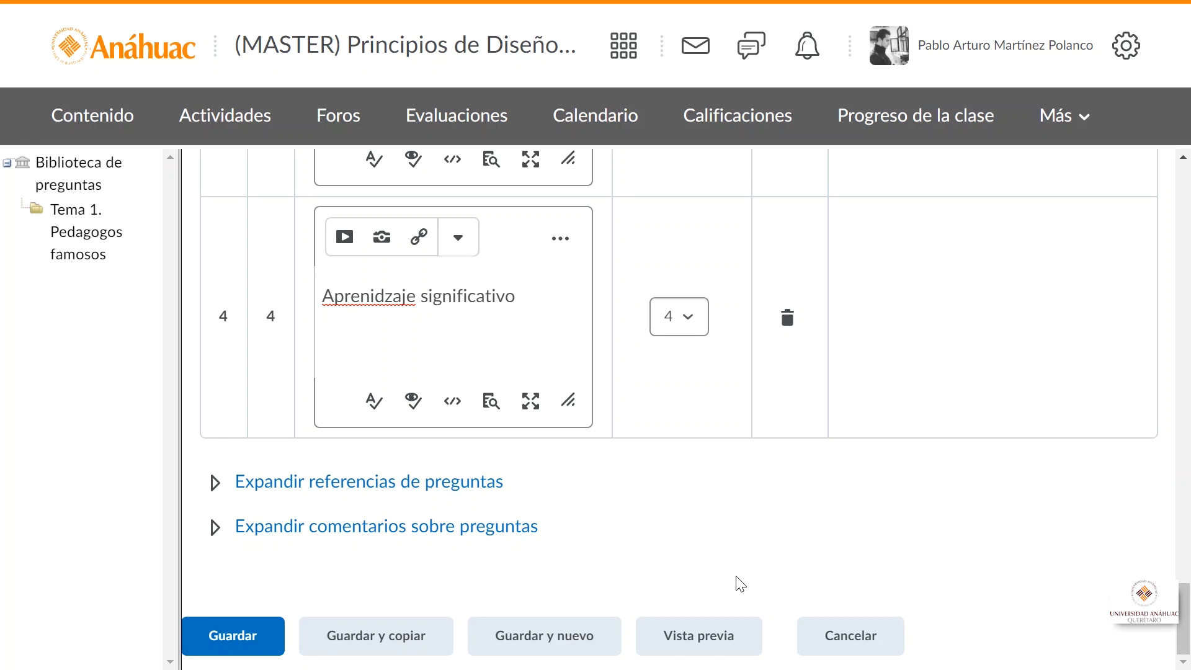
click(732, 636)
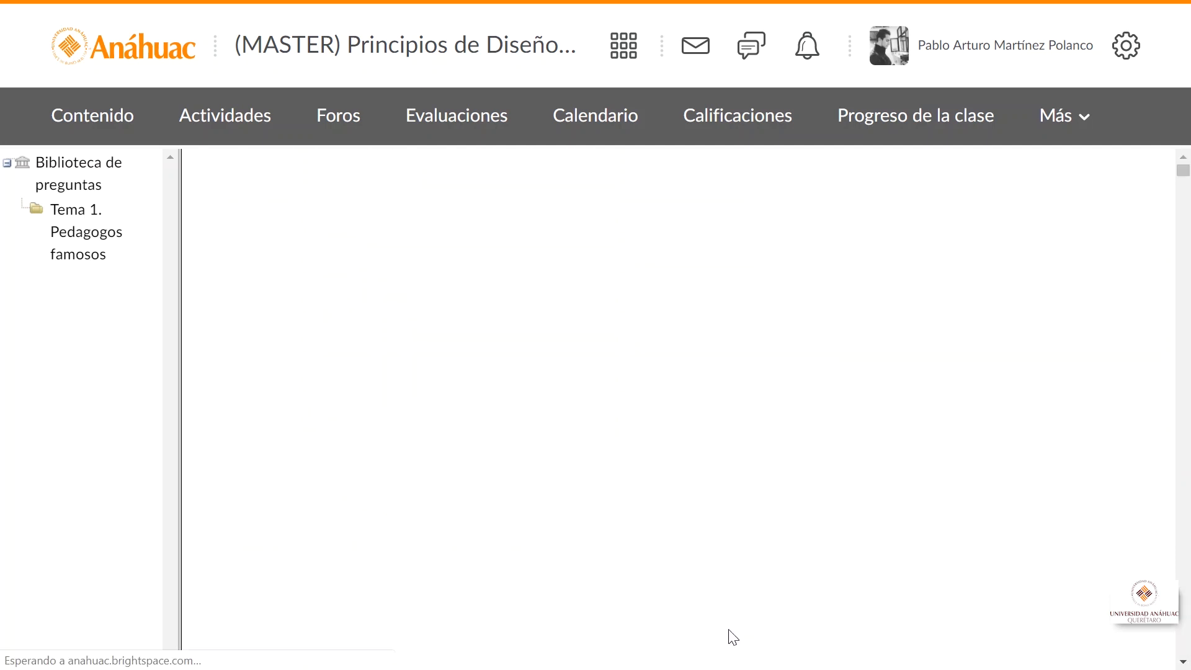
drag(1186, 228, 1186, 271)
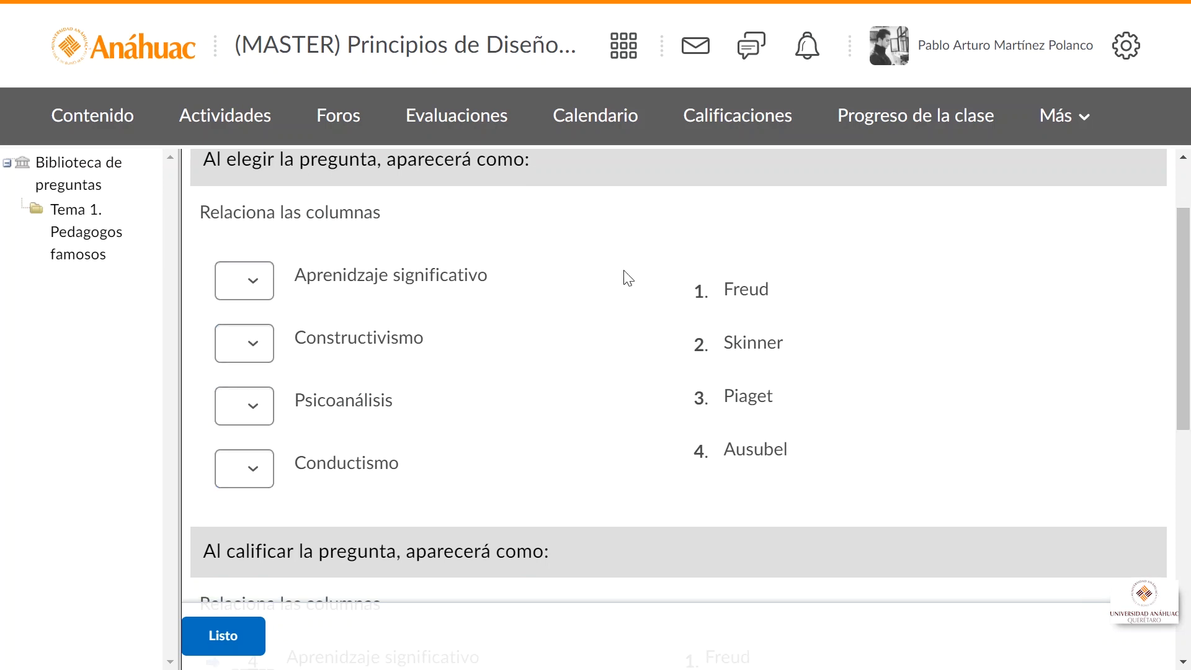
- Try answers in the preview: 1 for "Aprenidzaje significativo", 3 for "Constructivismo", 2 for "Psicoanálisis" and a choice for "Conductismo"
click(257, 291)
click(254, 327)
click(253, 351)
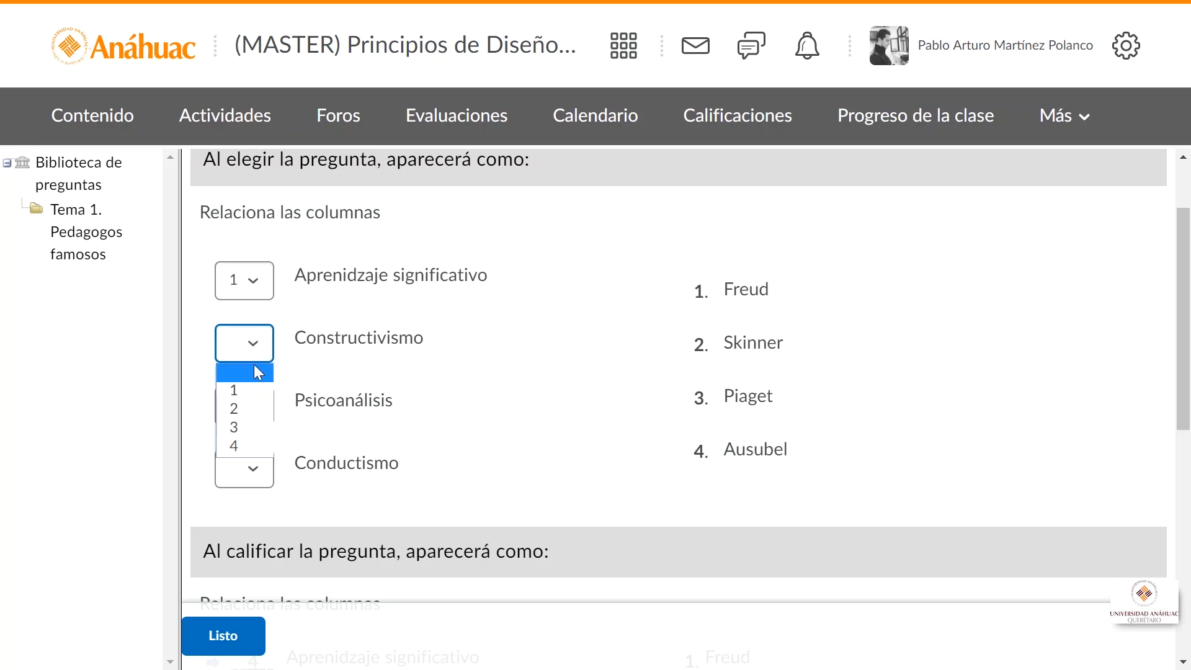
click(247, 427)
click(248, 414)
click(247, 470)
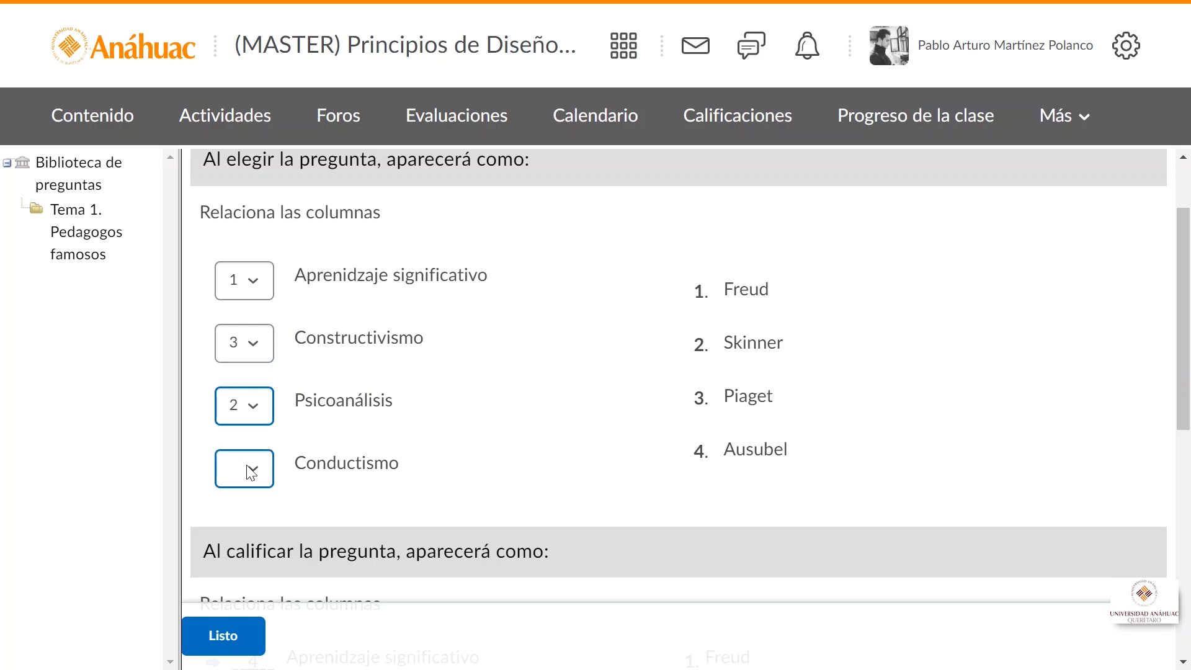
click(248, 475)
click(235, 570)
- Review the graded view, comments and reference sections in the matching question's preview
scroll(1184, 316, down, 1)
scroll(1187, 323, down, 5)
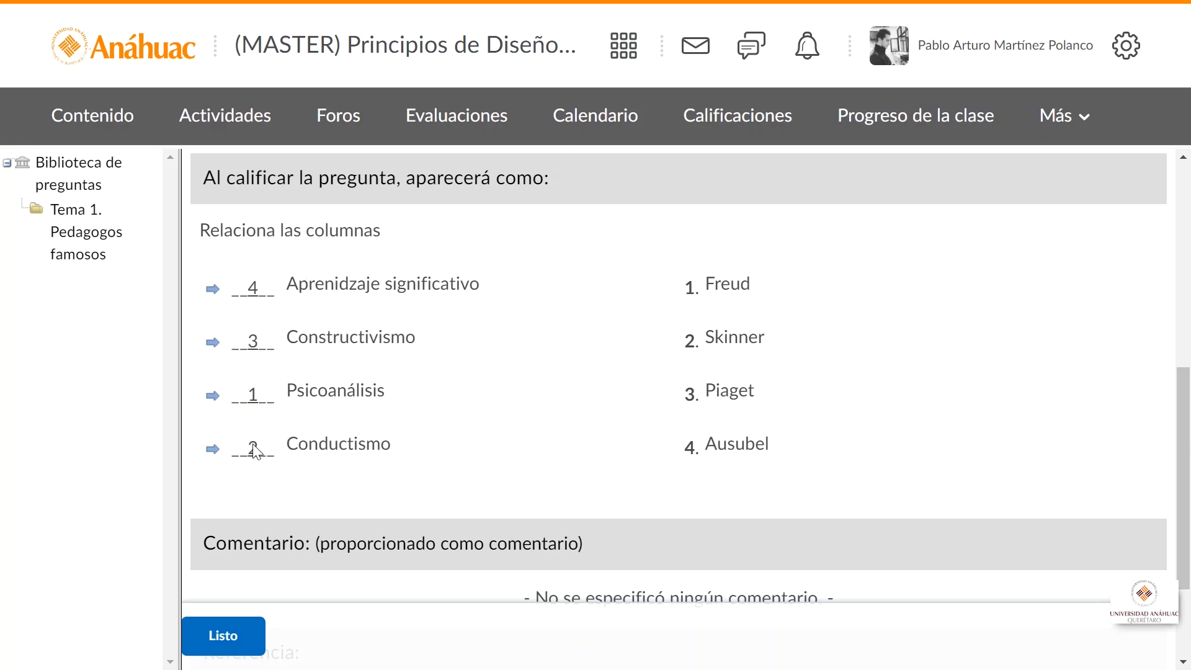
drag(1182, 431, 1189, 494)
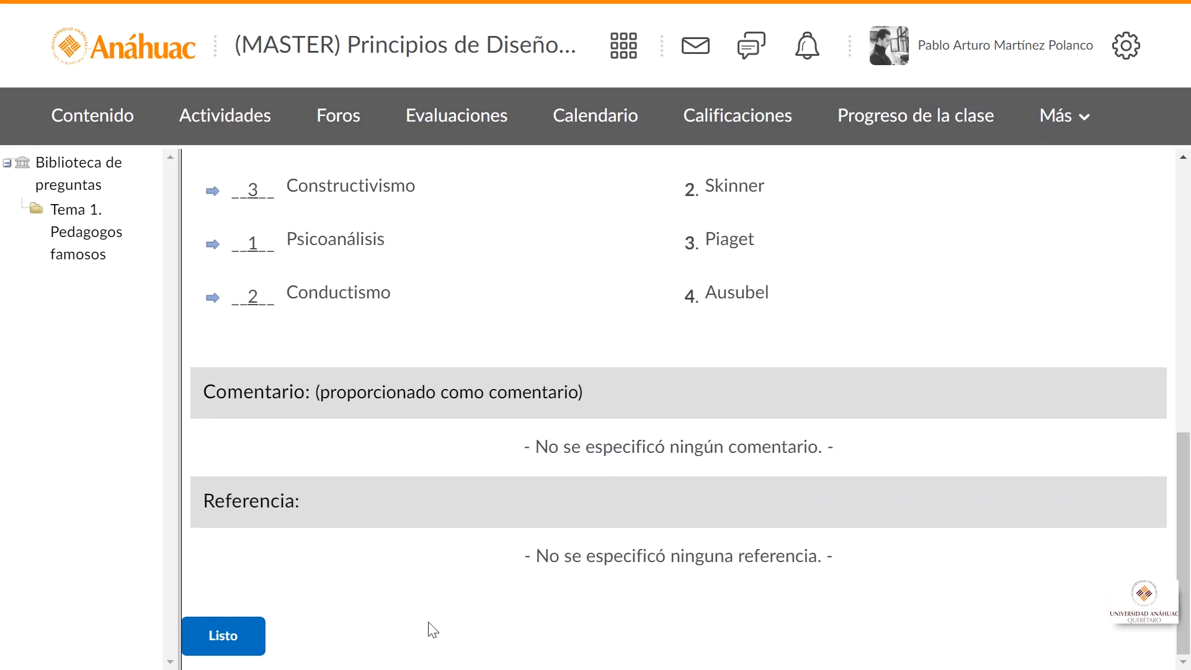
- Close the preview and save the matching question to the question library
click(247, 636)
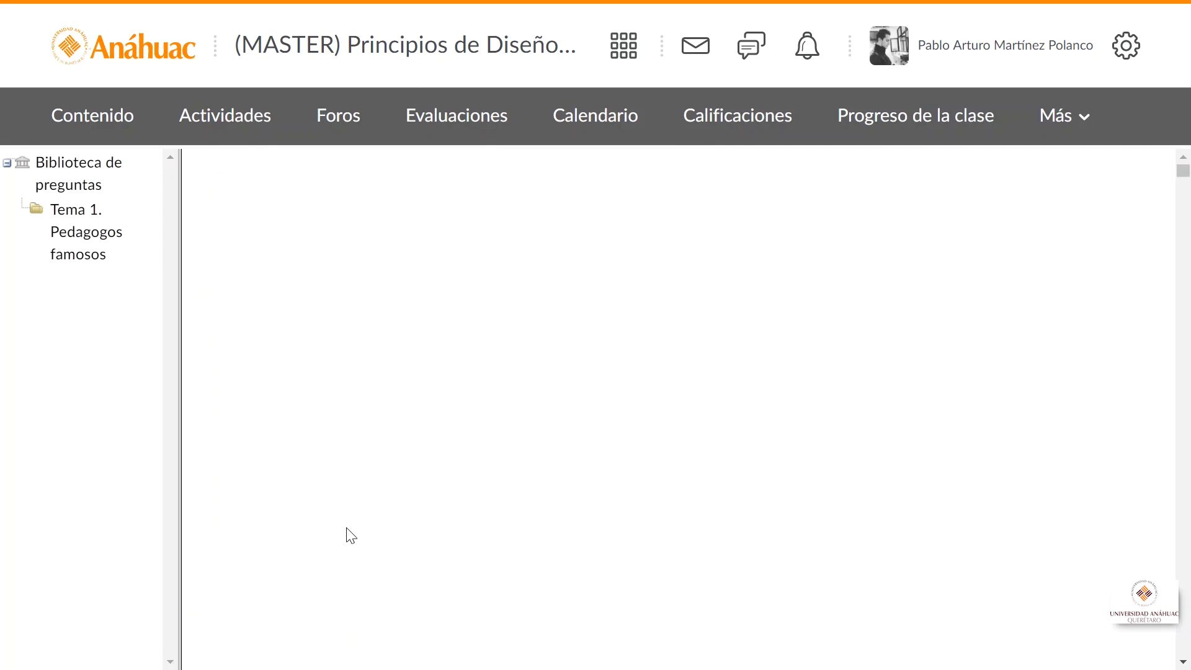
click(238, 630)
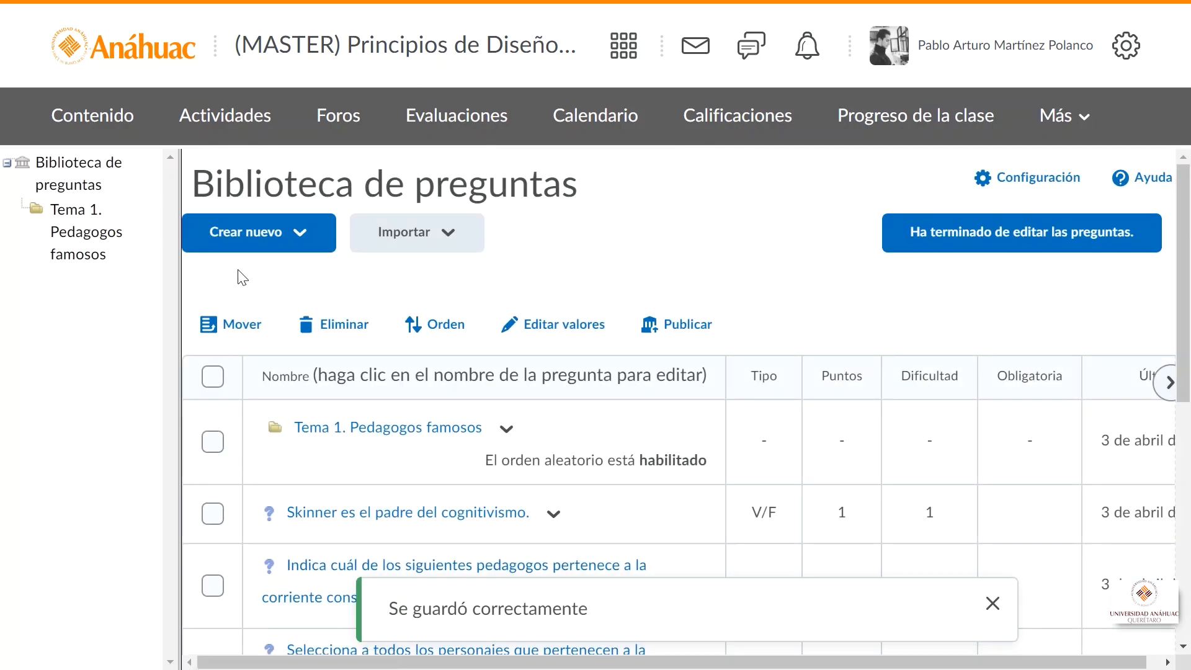
- Create a new ordering question ("Pregunta de ordenamiento (ORD)") in the question library
click(254, 238)
scroll(505, 397, down, 5)
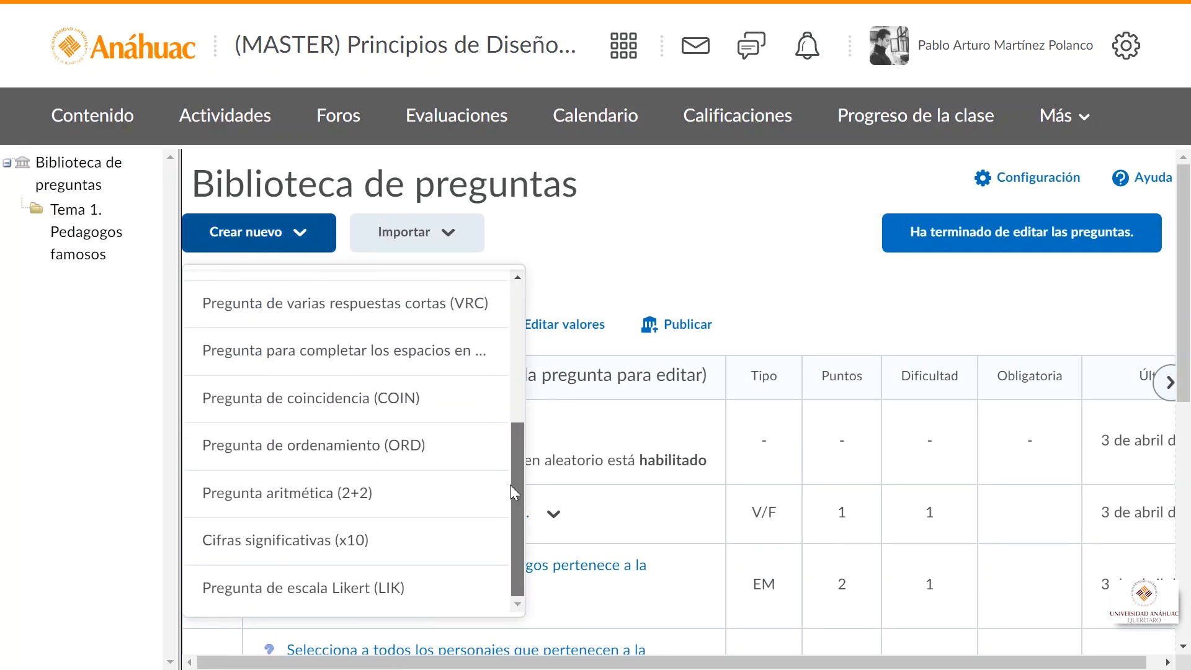
click(456, 459)
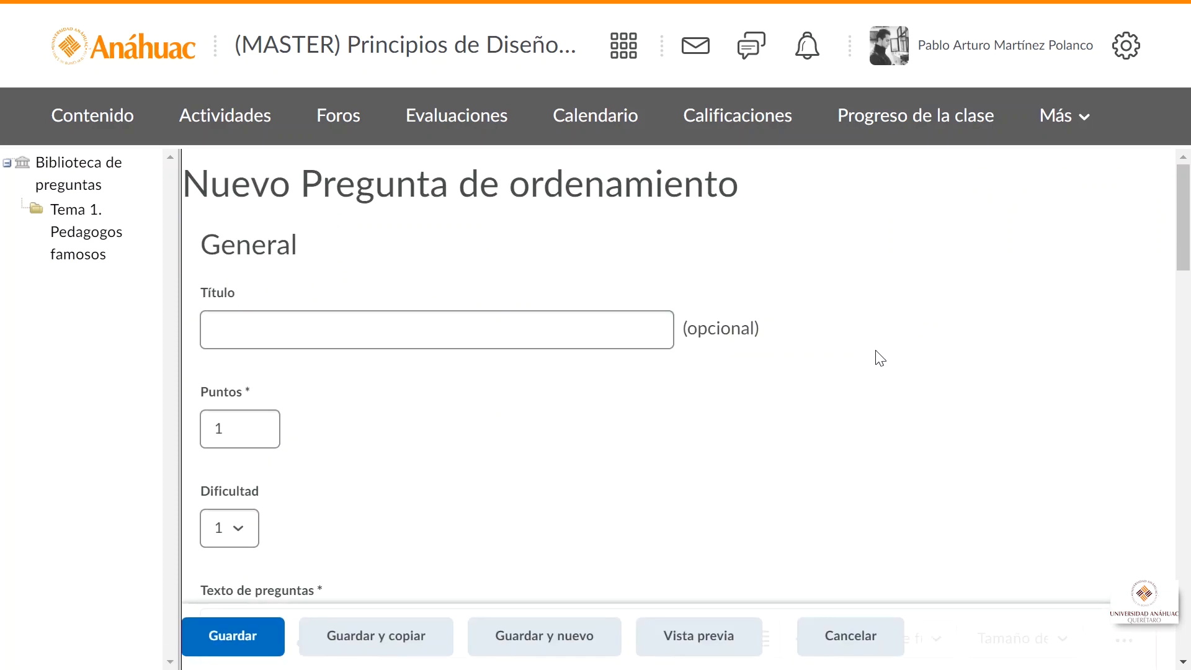
- Enter "Ordena los acontecimientos del más antiguo al más reciente." as the ordering question's text
scroll(1188, 246, down, 1)
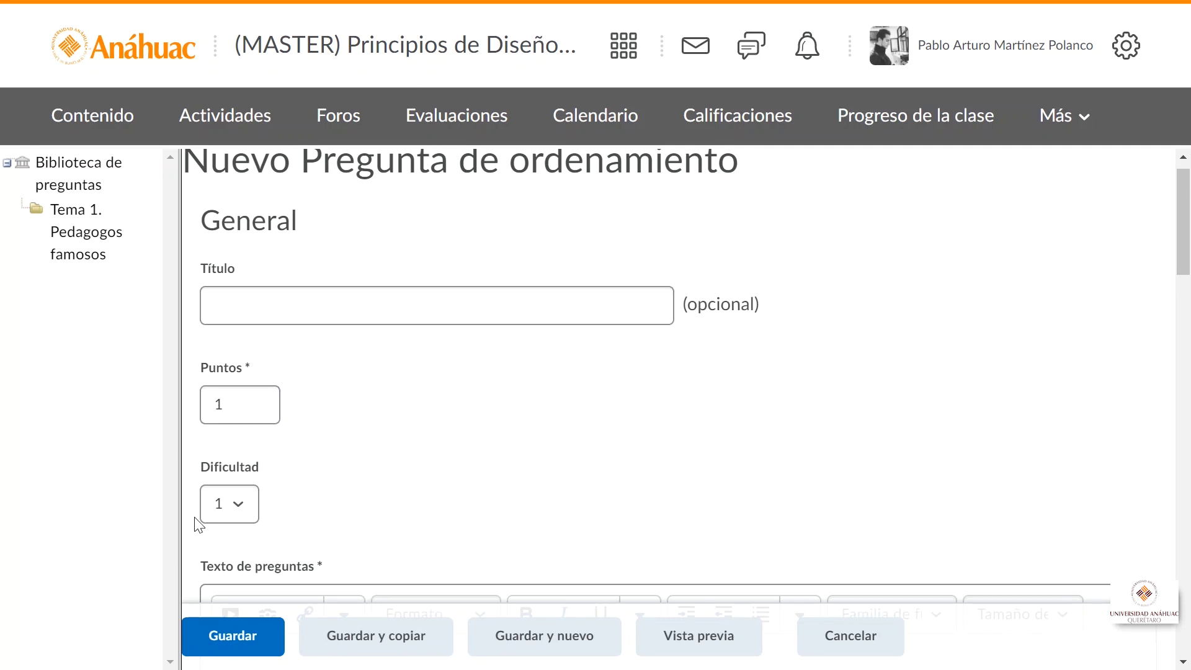
scroll(1180, 251, down, 5)
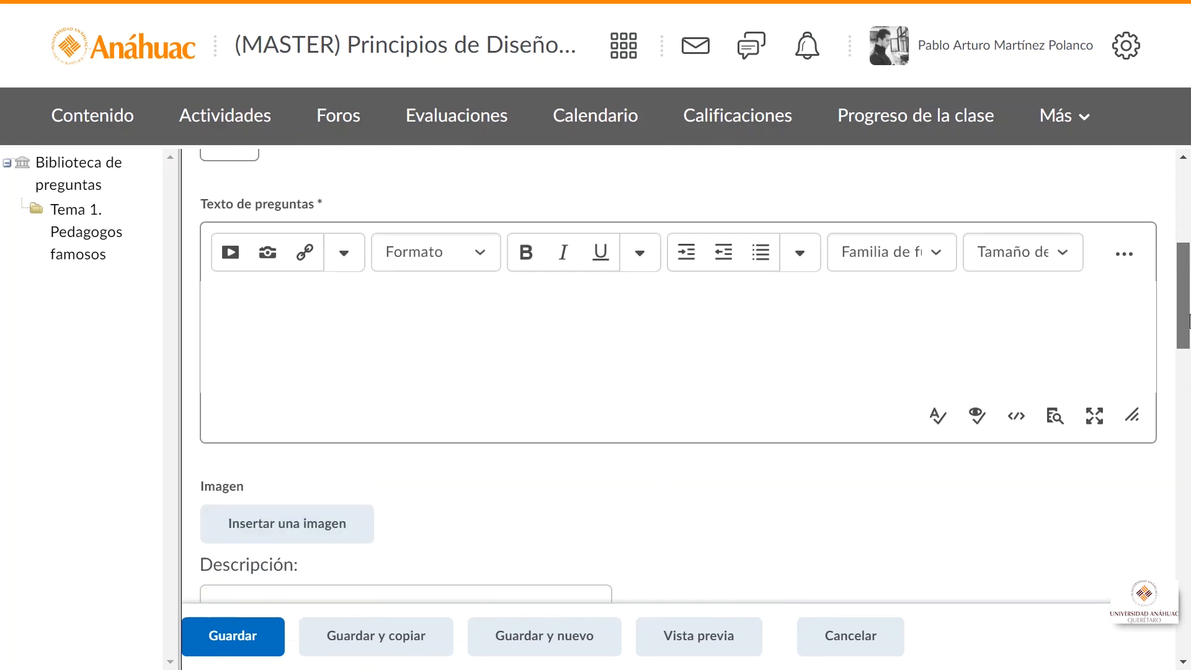
text(dena los acontecimient)
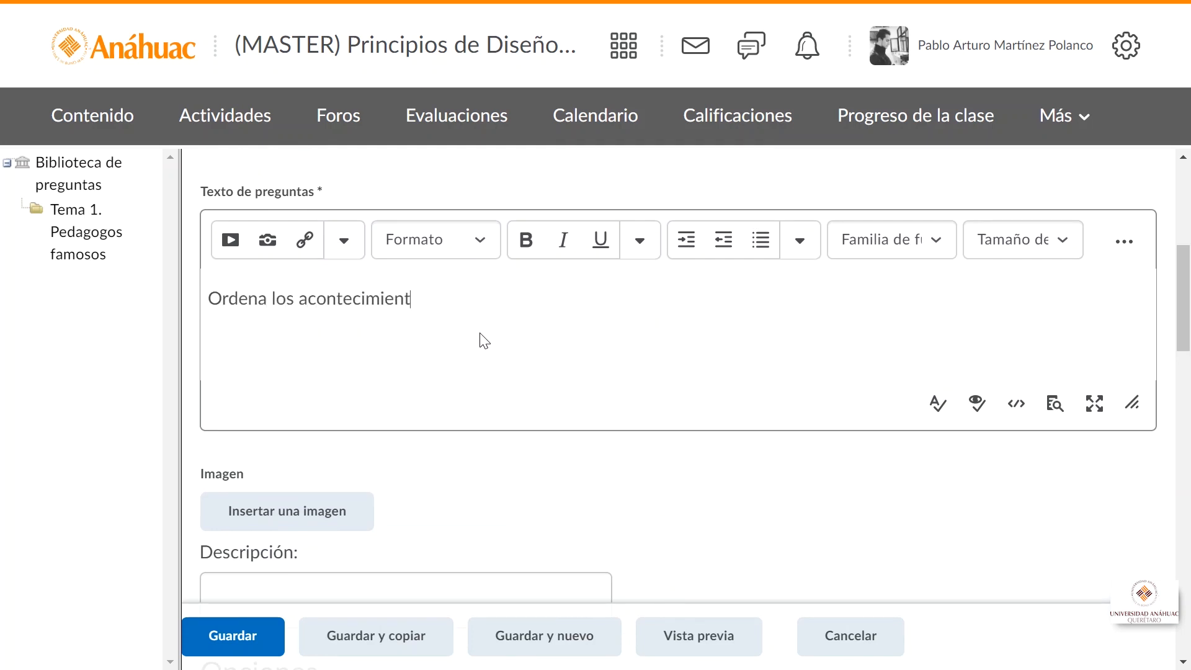
text(os del más antiguo al más reciente.)
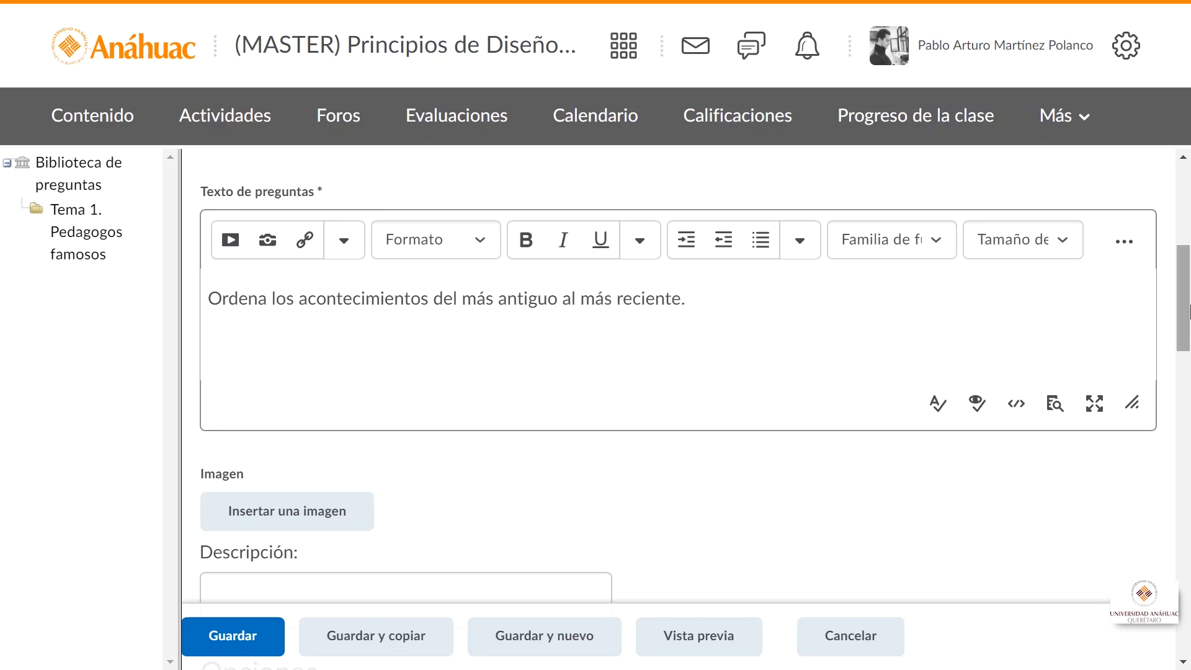
- Set the ordering question's grading to "Ponderado equitativamente"
scroll(1185, 322, down, 3)
scroll(1034, 366, down, 1)
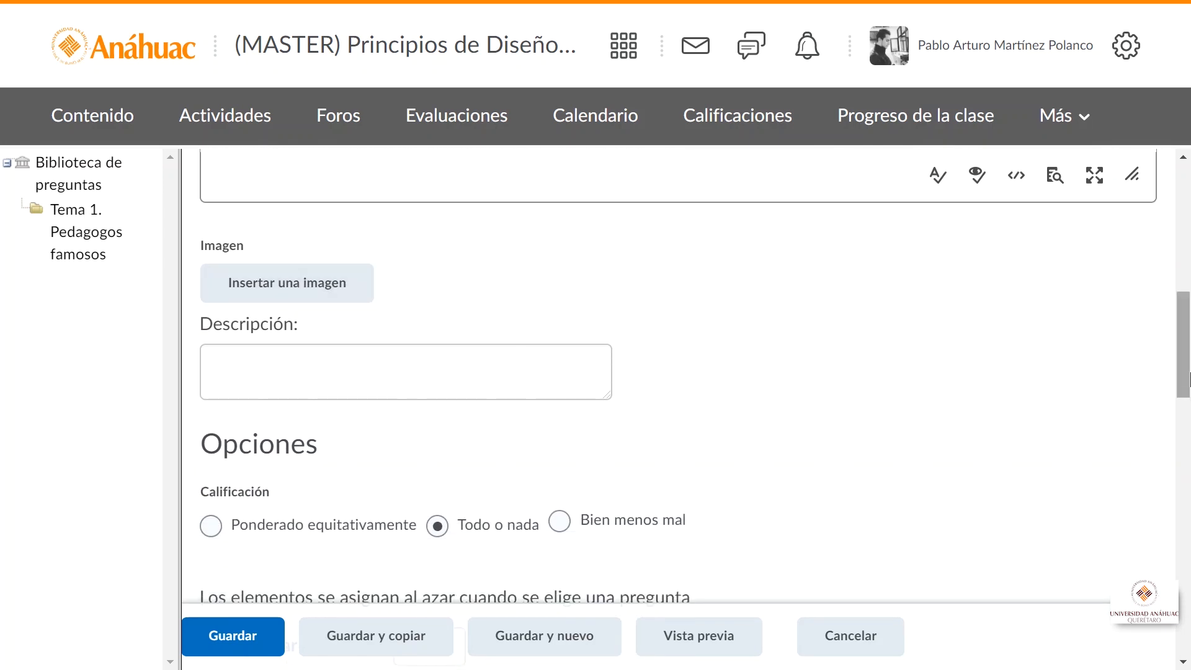
scroll(1184, 372, down, 2)
scroll(1184, 390, down, 2)
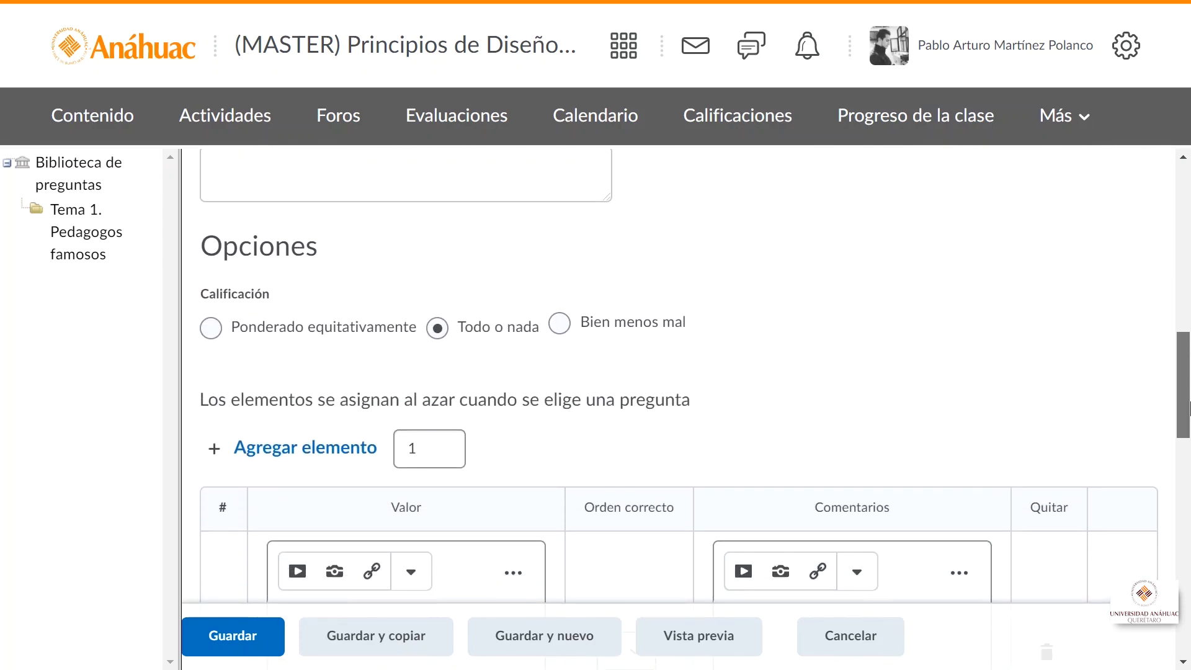
click(211, 327)
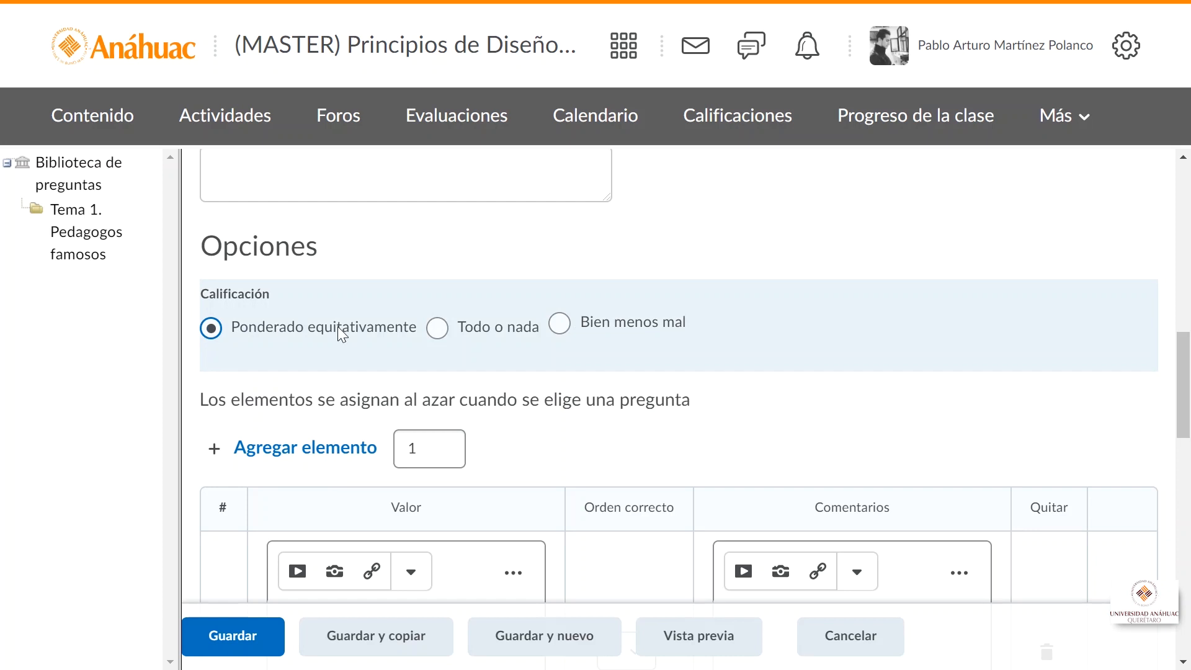
- Enter "Prehistoria" as the value of element 1 in the ordering question
scroll(1184, 413, down, 2)
scroll(1185, 412, down, 2)
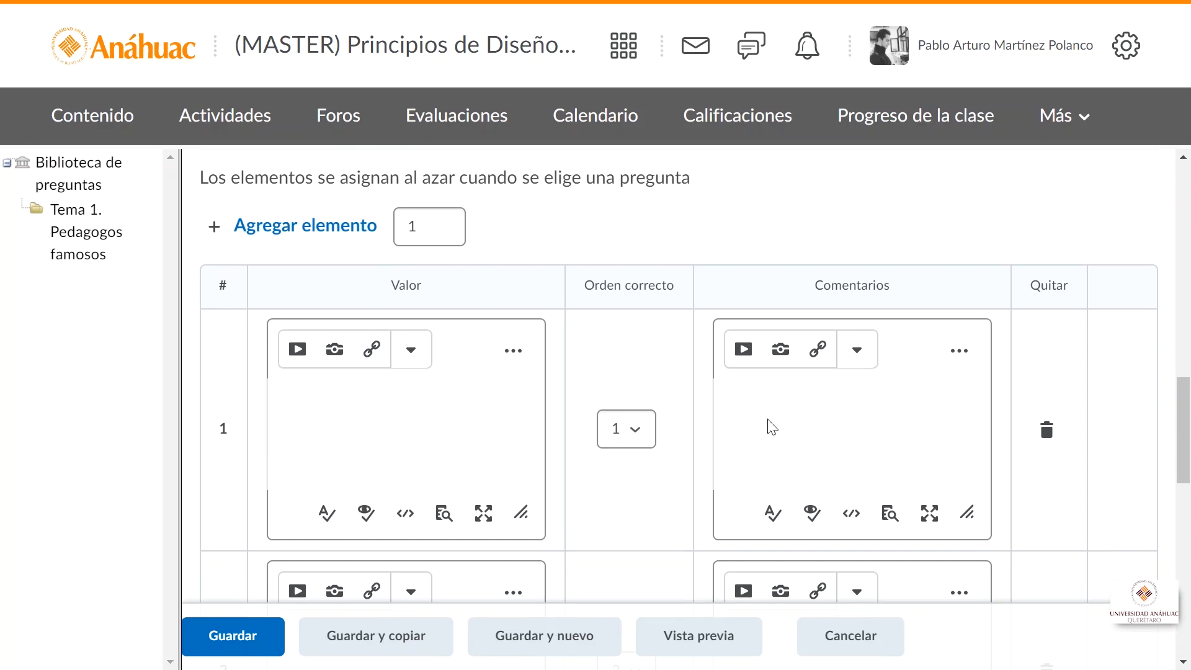
scroll(1186, 506, down, 5)
drag(1187, 503, 1183, 449)
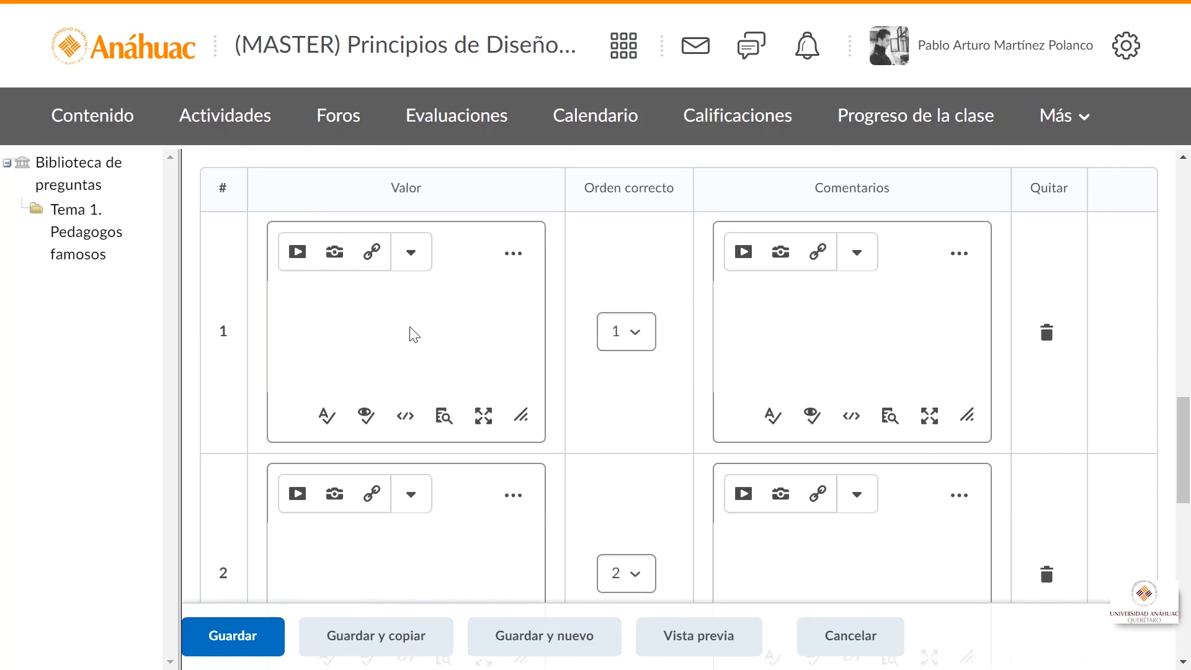
text(rehistoria)
- Enter "Edad media" as the value of element 2 and "Edad contemporánea" as the value of element 3
scroll(381, 394, down, 3)
click(380, 394)
text(Edad media)
scroll(373, 422, down, 3)
click(374, 422)
text(Edad contemporánea)
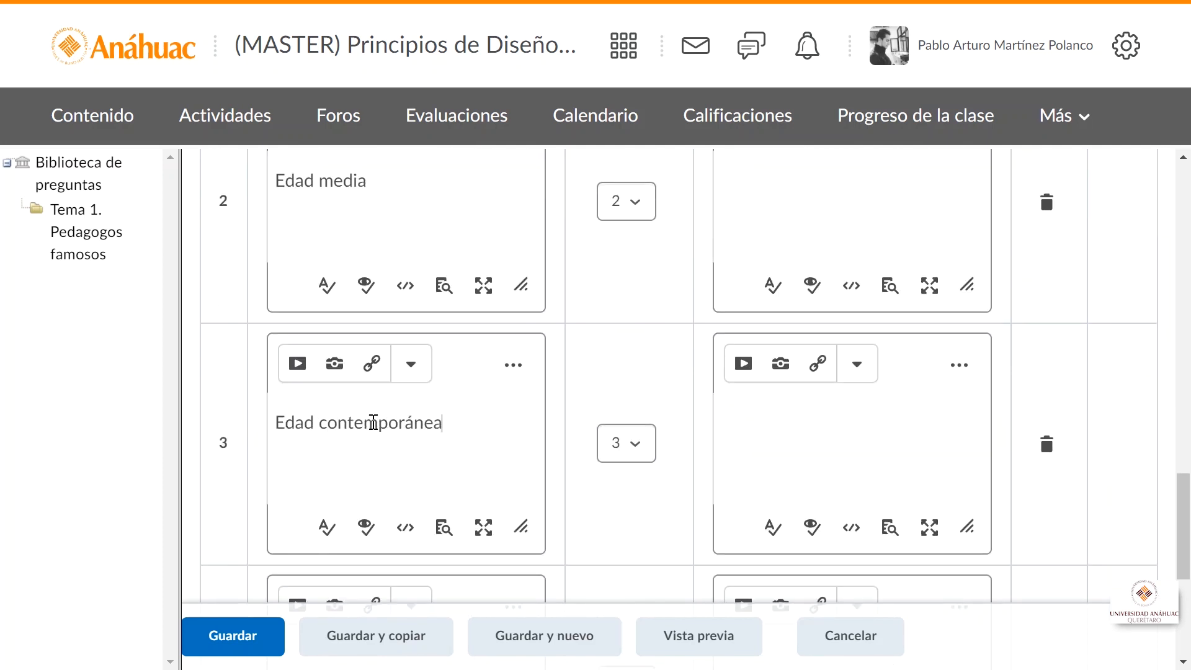
- Enter "Edad moderna" as the value of element 4 in the ordering question
scroll(375, 434, down, 3)
click(382, 487)
text(Edad moderna)
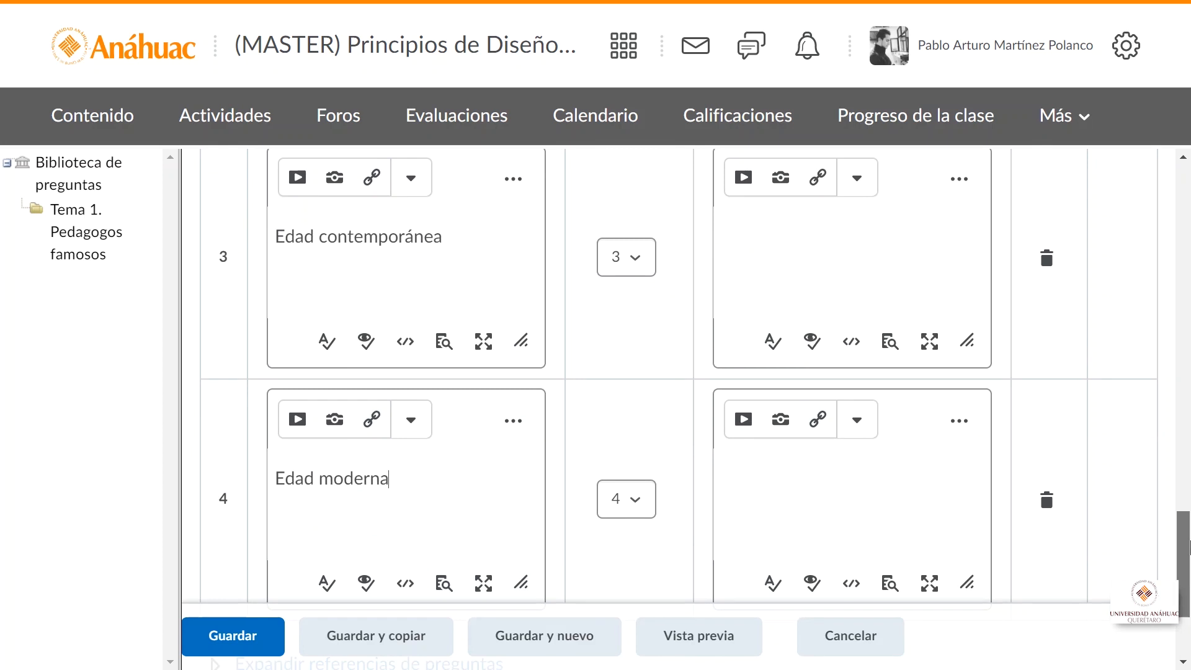
- Set the correct order of "Edad moderna" to 3 and of "Edad contemporánea" to 4
drag(1183, 561, 1183, 549)
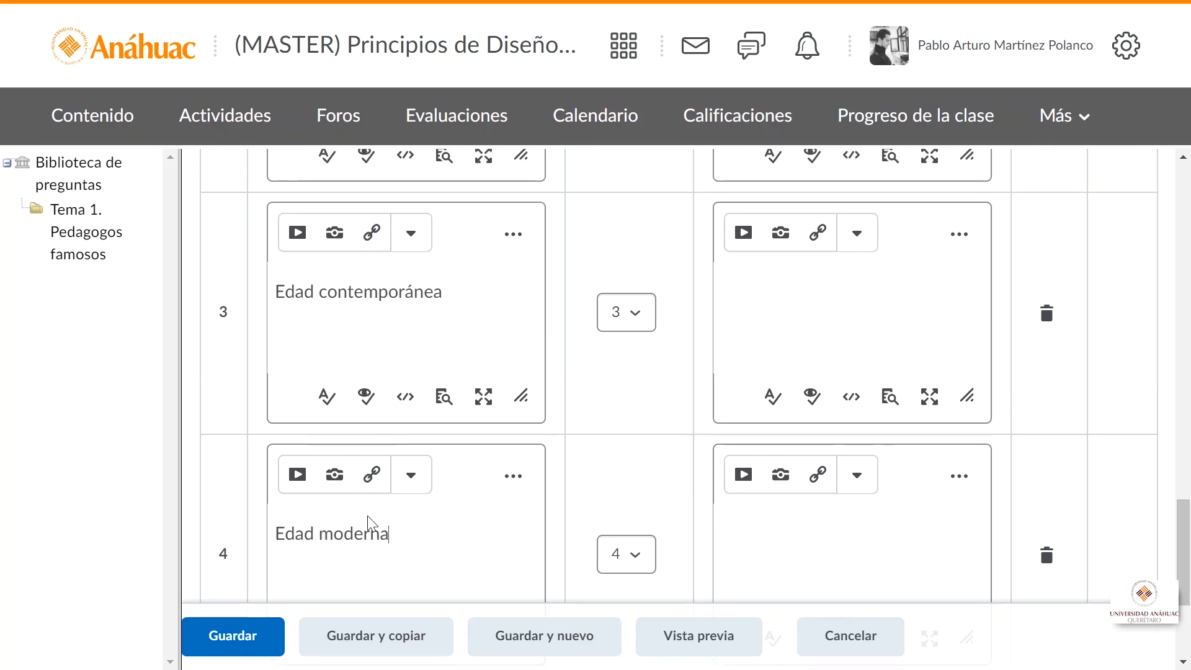
click(626, 558)
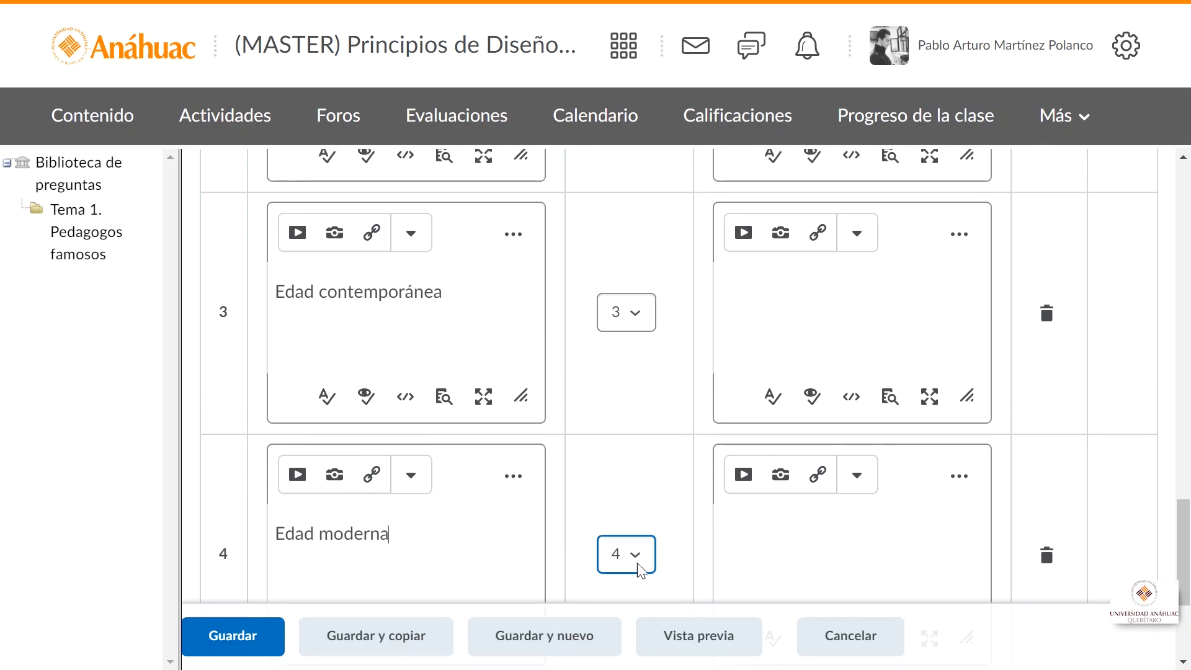
click(638, 508)
click(632, 316)
click(617, 398)
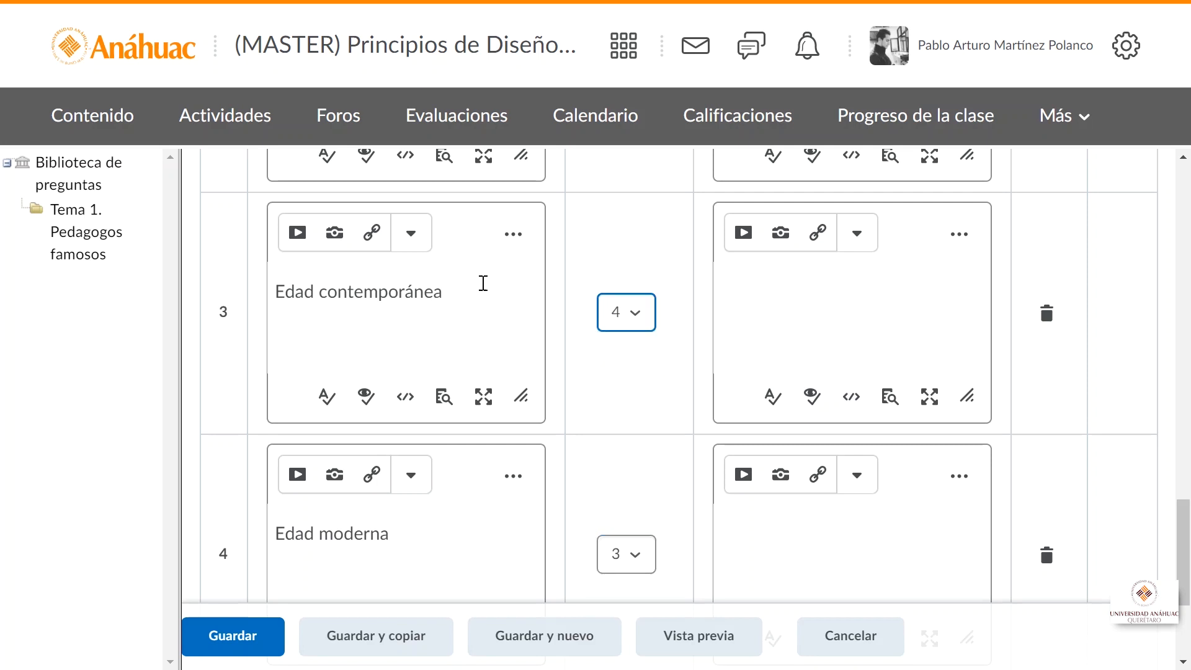
- Preview the ordering question, choose a position for each of the four periods, check the graded view and close the preview
scroll(1185, 487, up, 4)
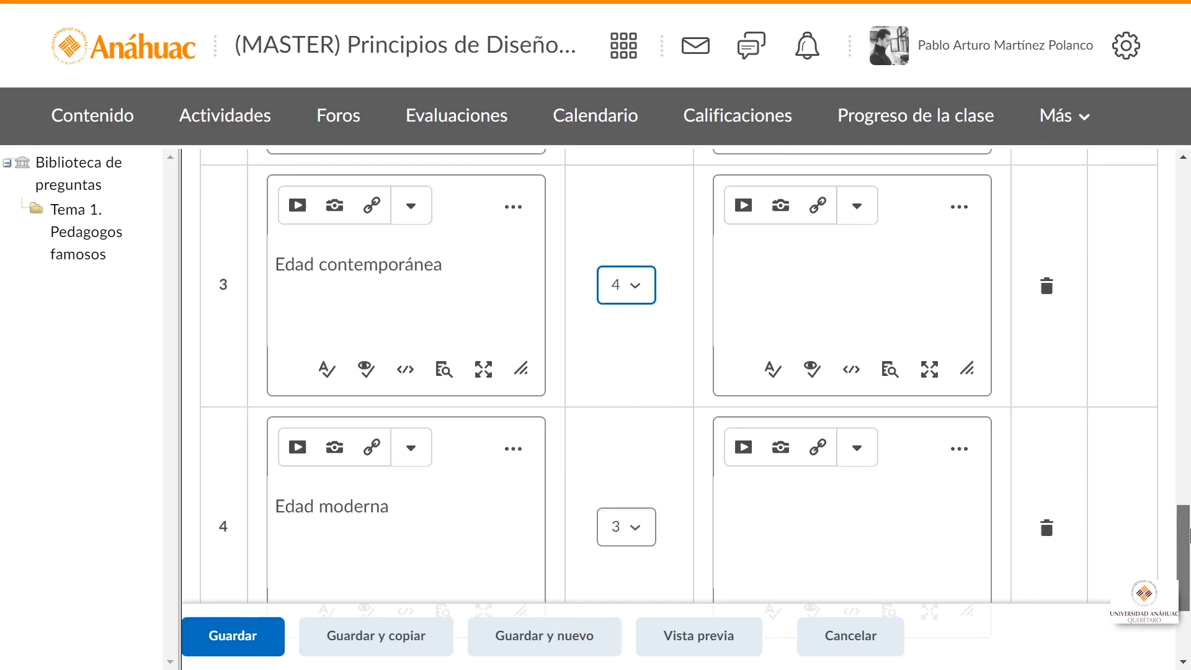
scroll(1185, 490, up, 7)
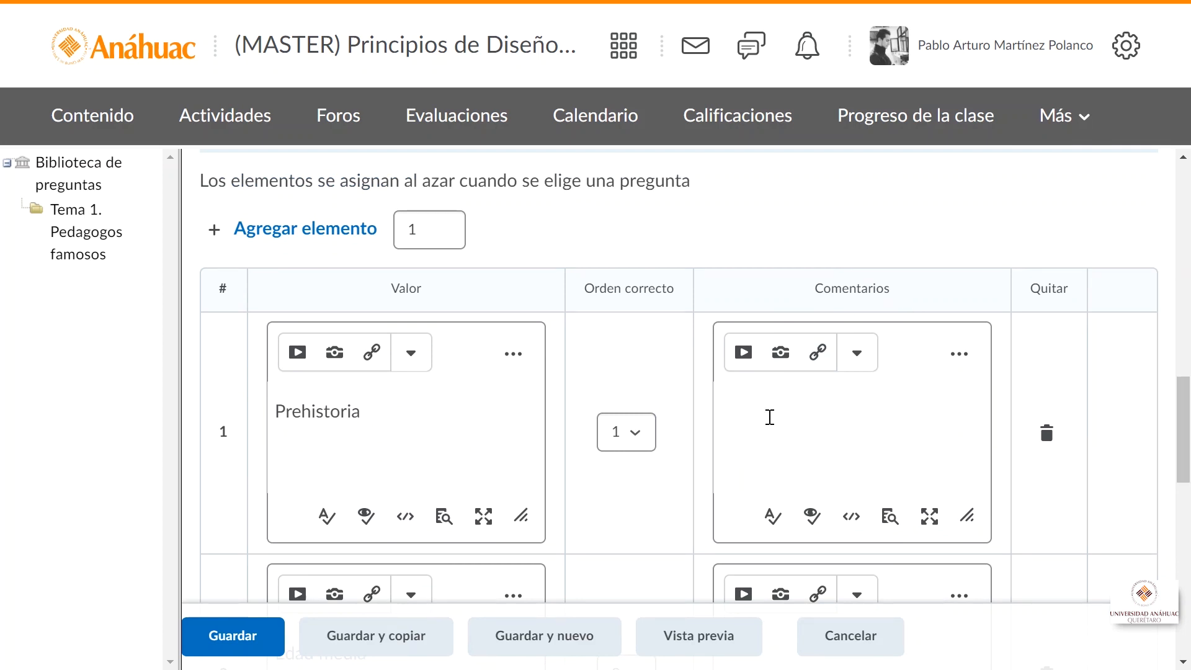
drag(1183, 418, 1190, 586)
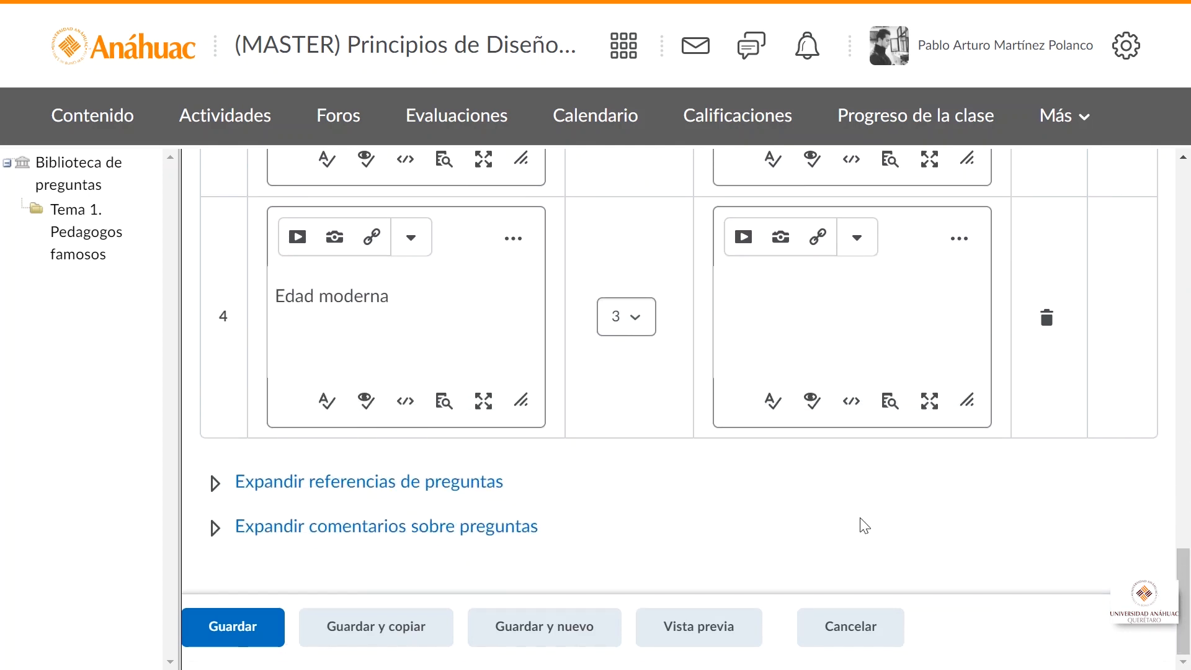
click(719, 625)
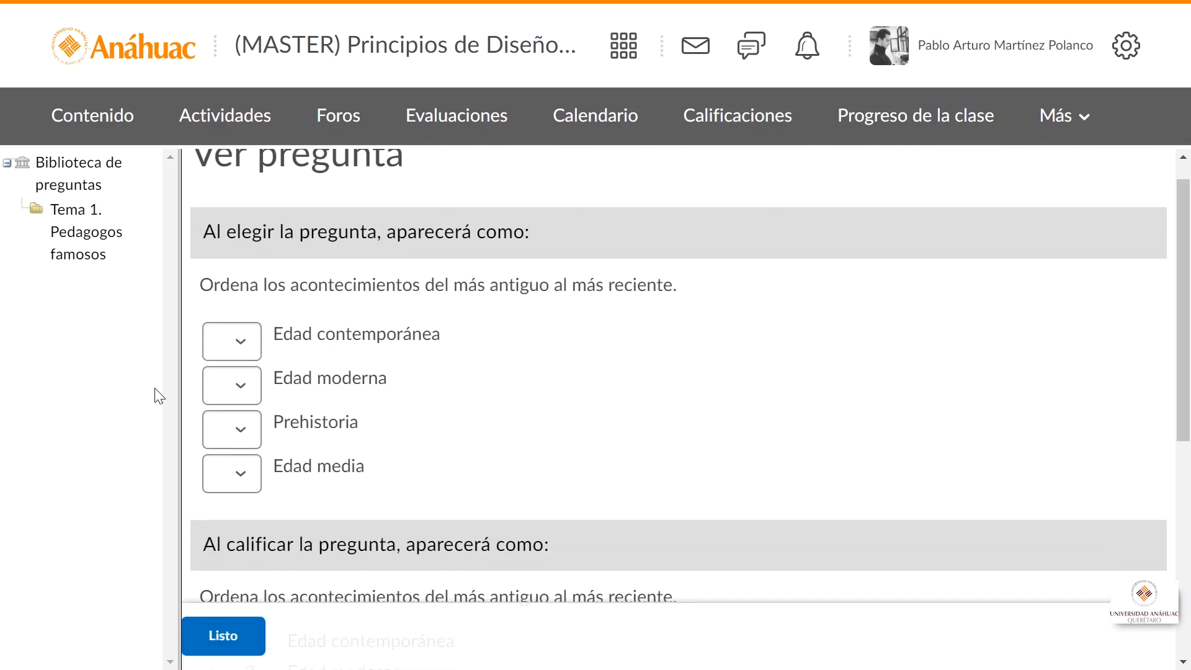
click(235, 342)
click(231, 420)
click(243, 390)
click(241, 453)
click(241, 430)
click(239, 496)
click(241, 474)
click(245, 519)
drag(1183, 294, 1189, 457)
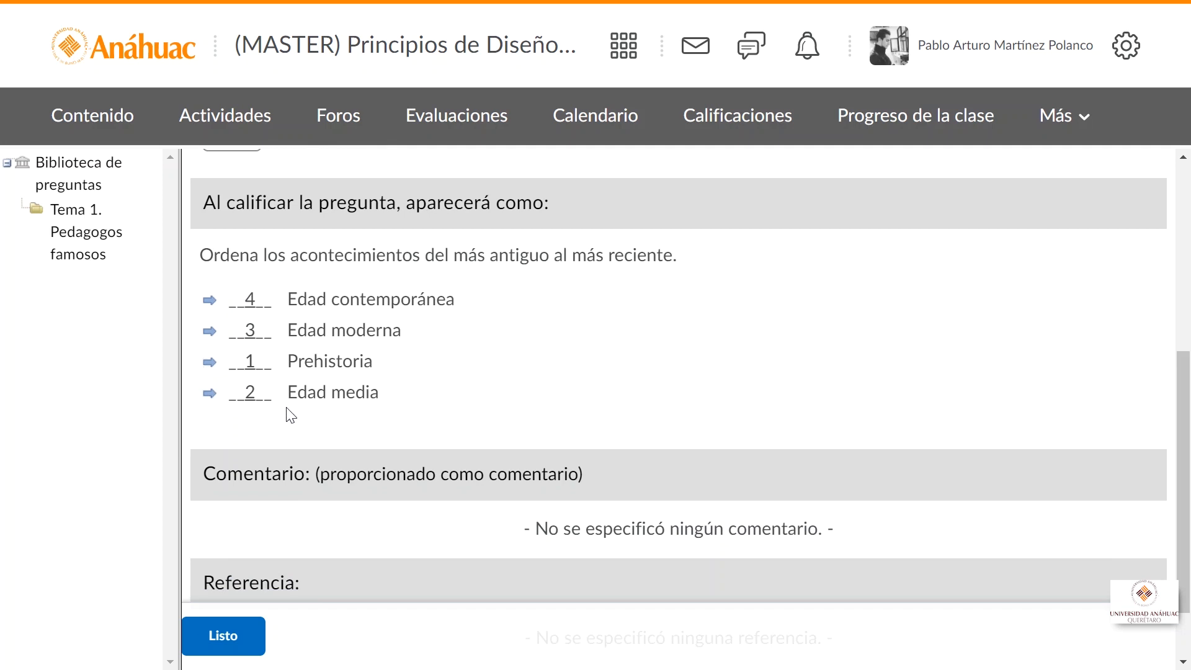
click(247, 629)
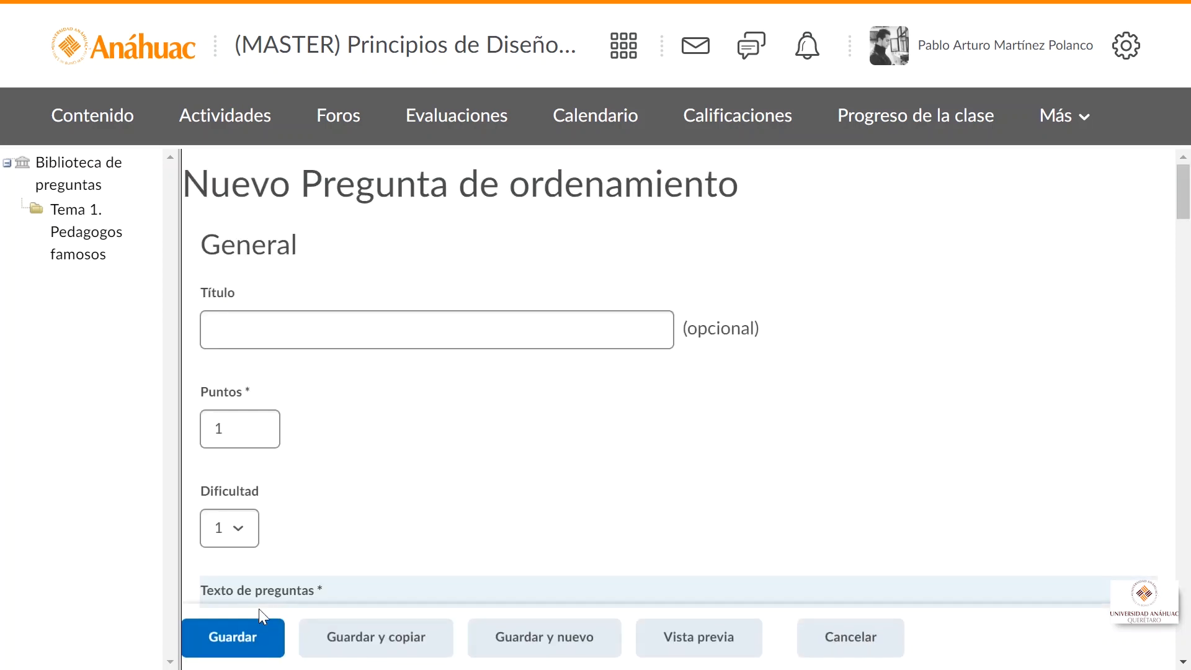
- Save the ordering question and create a new arithmetic question (2+2) in the question library
click(234, 644)
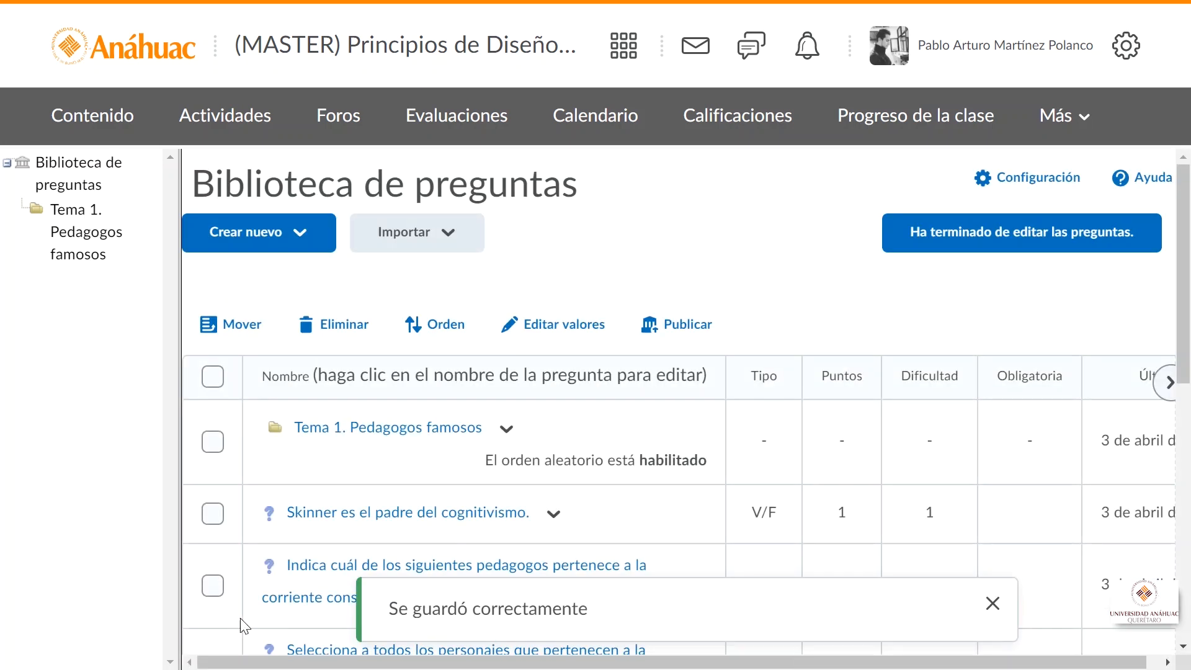
click(300, 236)
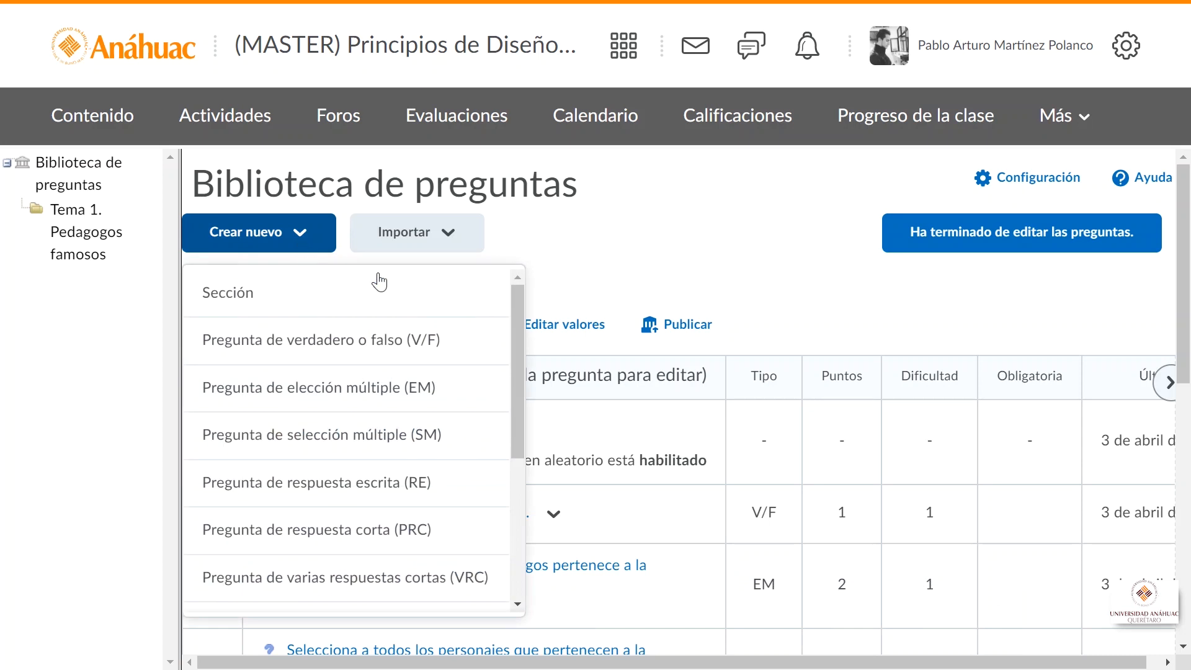
drag(517, 322, 503, 471)
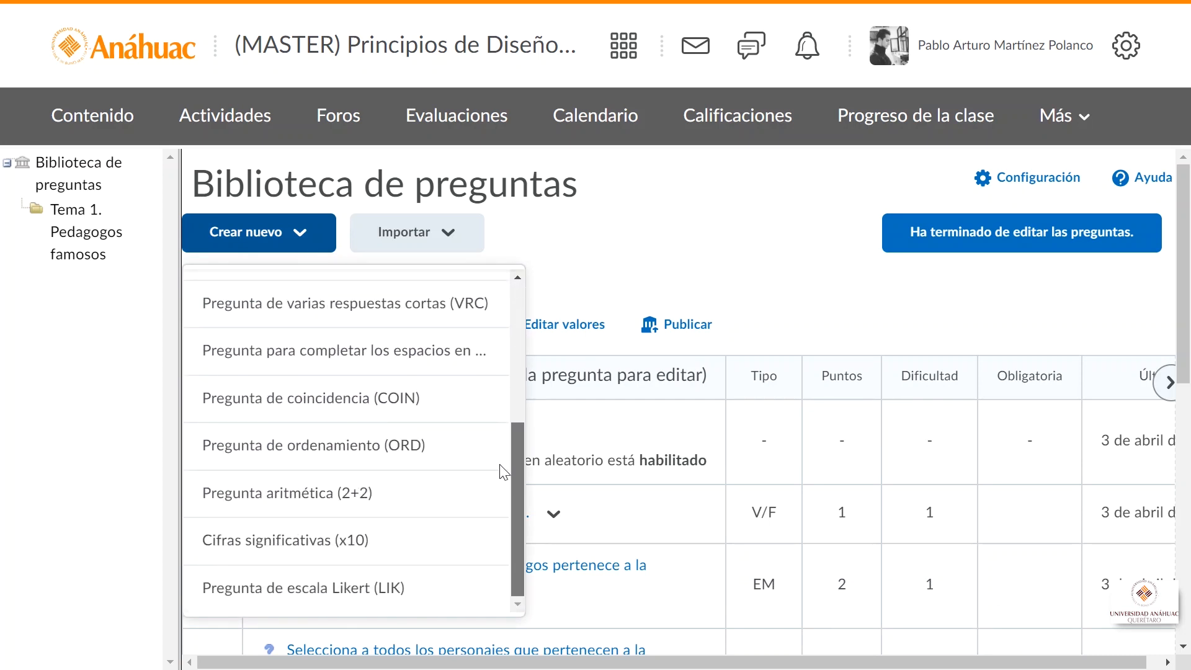
click(395, 494)
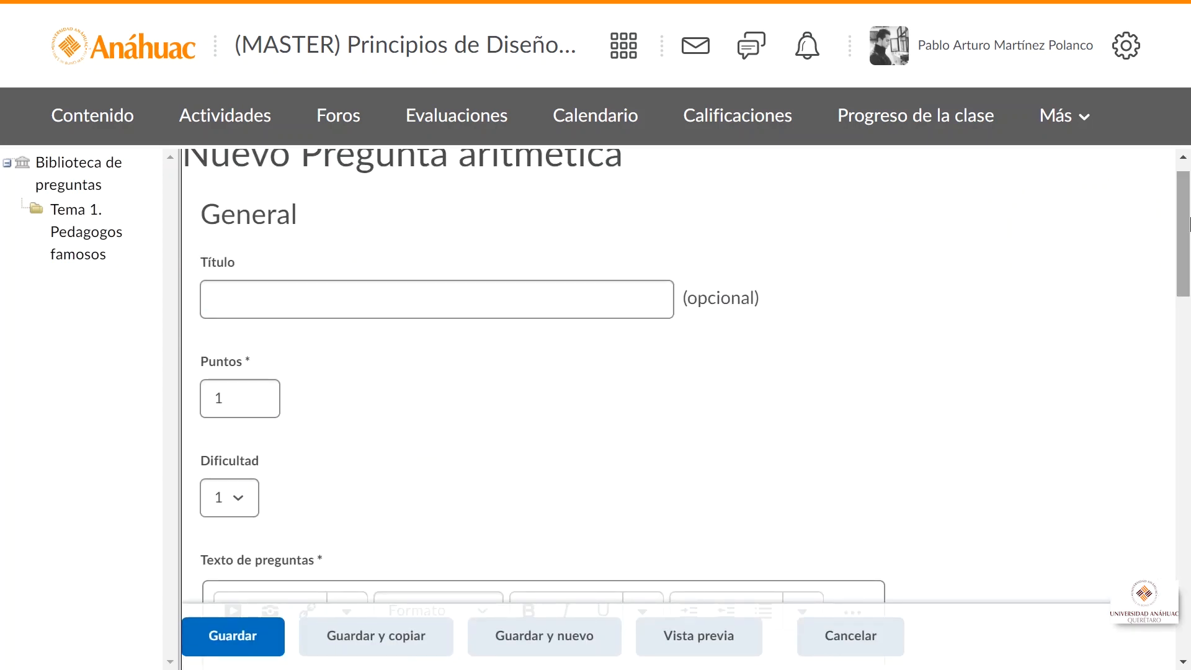
- Read the help information on including variables in the arithmetic question's text
scroll(1185, 254, down, 2)
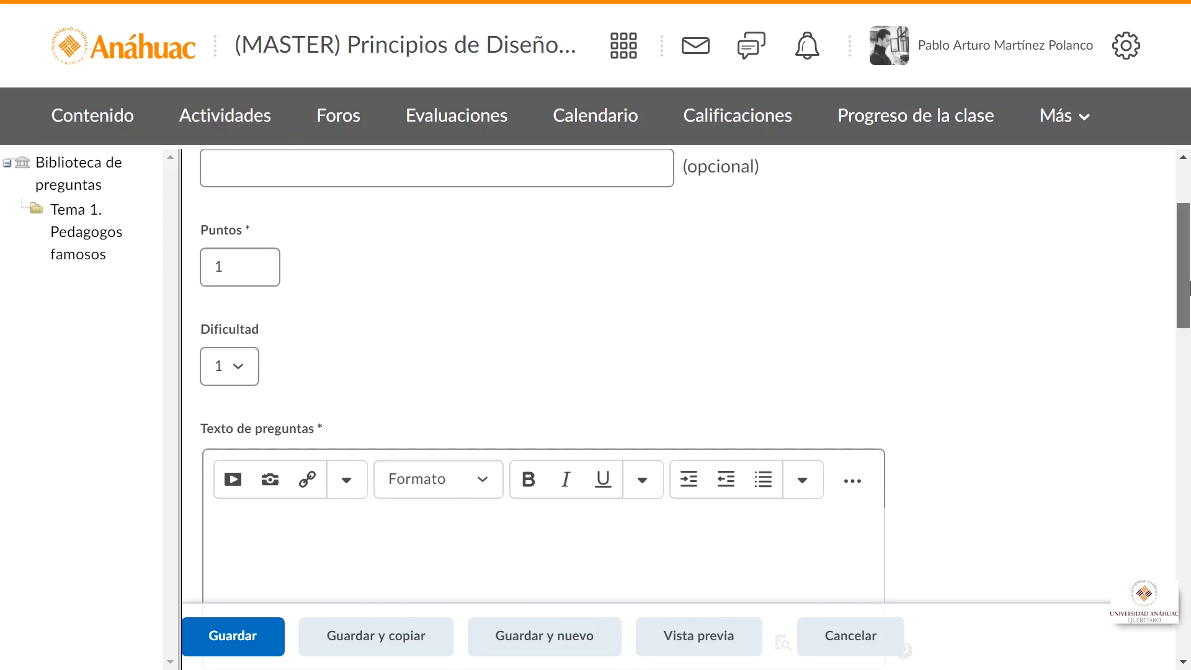
scroll(862, 310, down, 3)
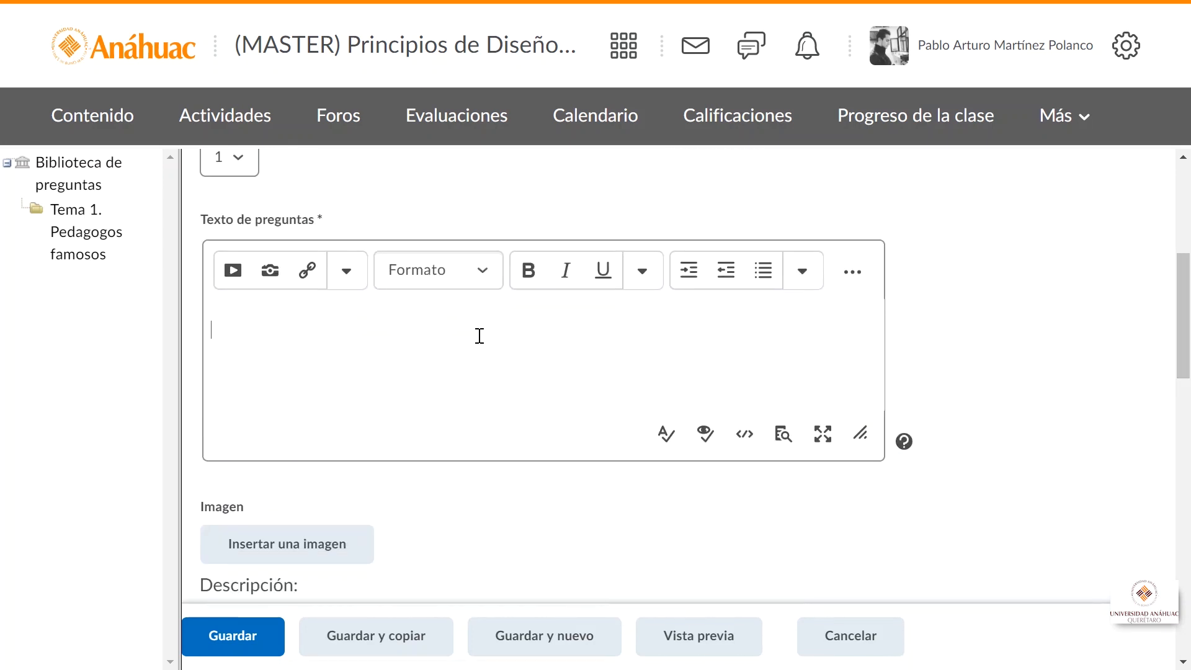
click(904, 443)
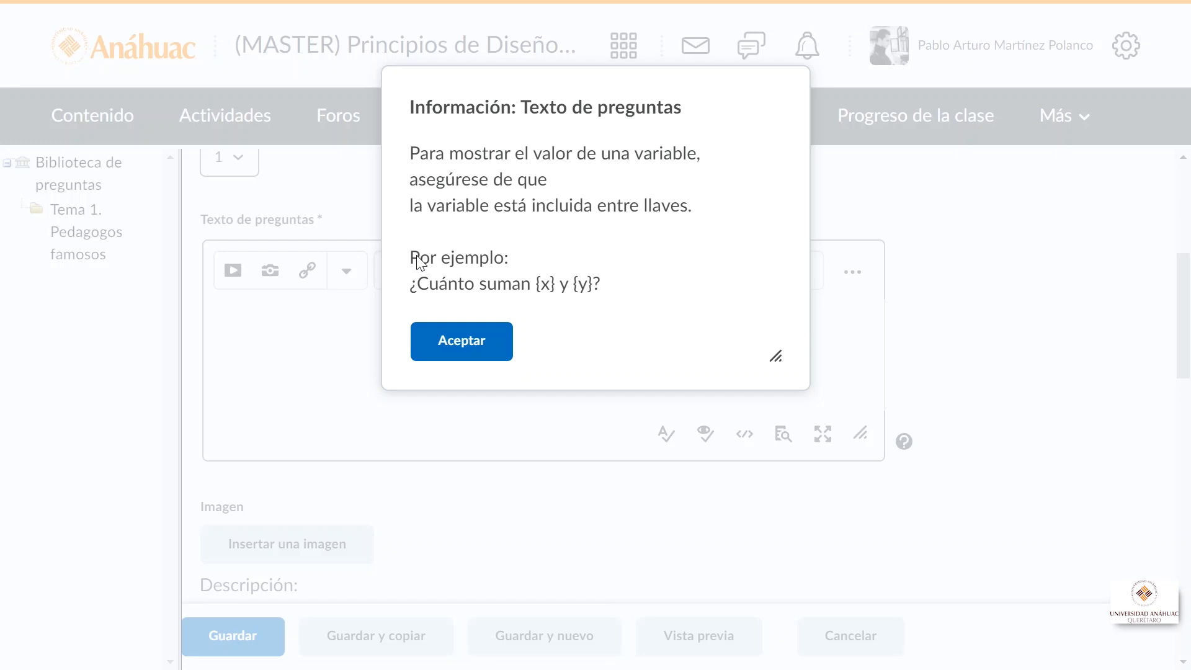
click(435, 337)
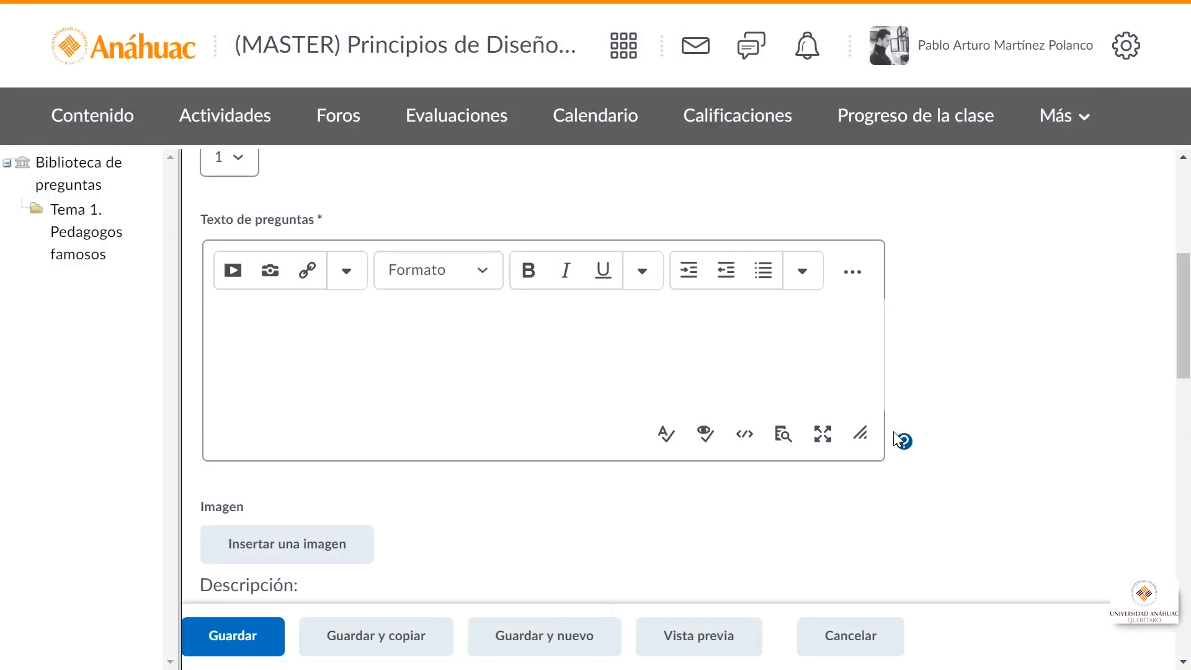
click(912, 446)
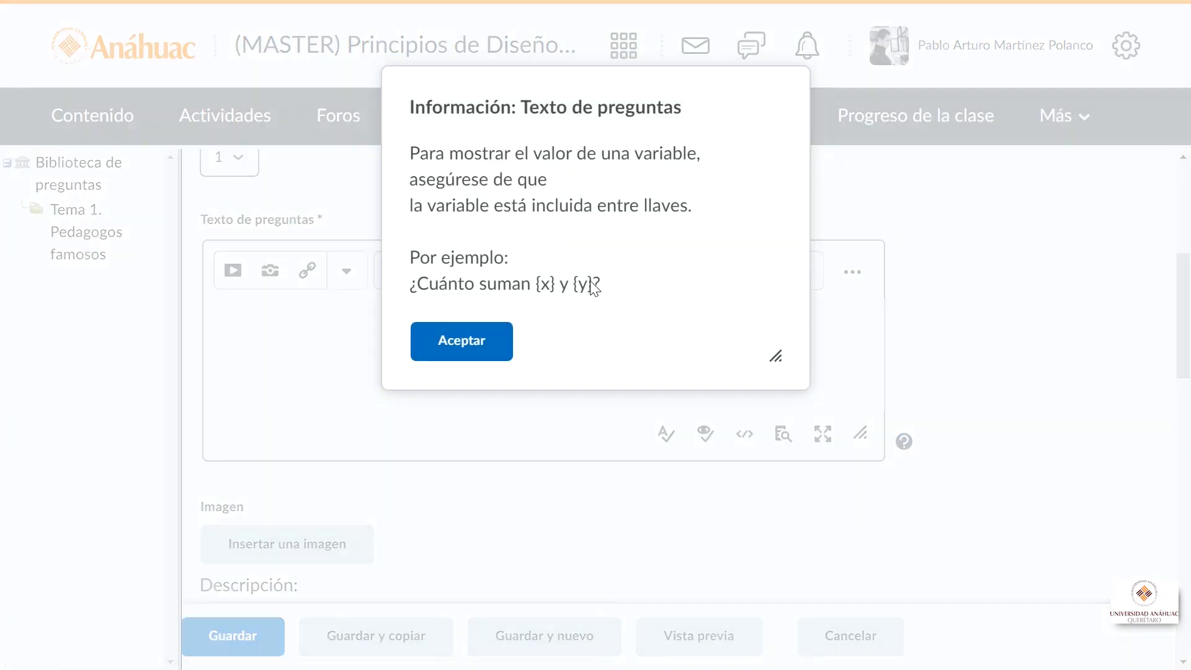
click(479, 346)
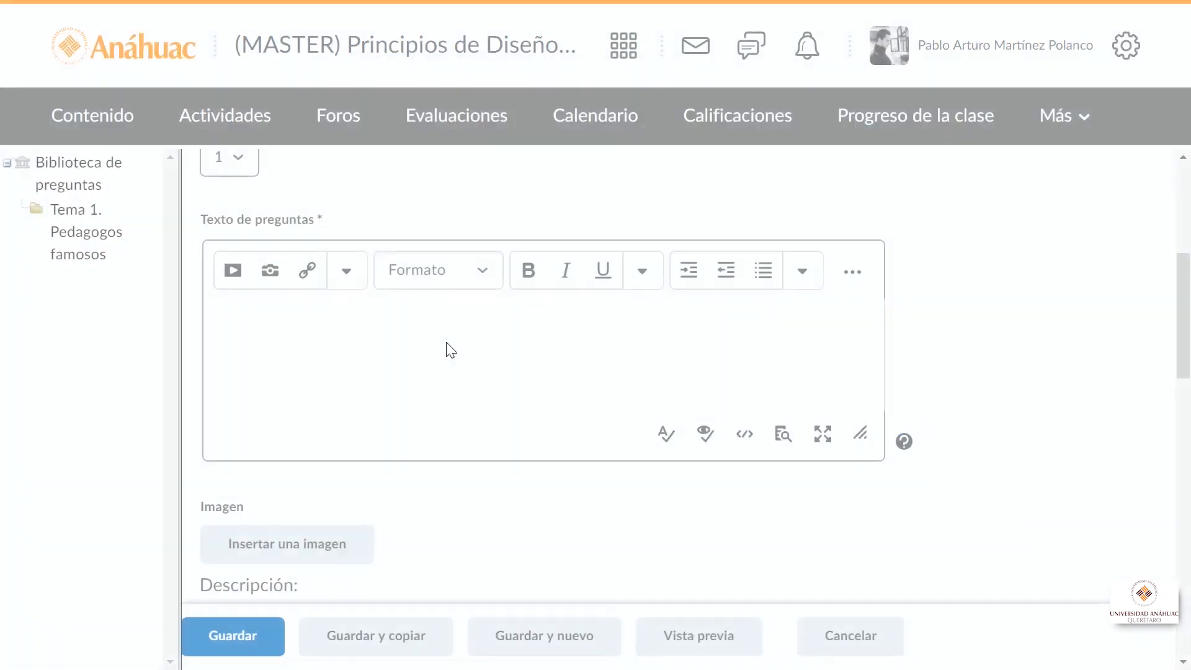
- Enter a word problem giving three people {x}, {y} and {z} canicas, ending with "¿Cuántas canicas tienen en total?" on a new line
text(Juan tiene [)
text(x)
key(Right)
text(canicas, María tiene)
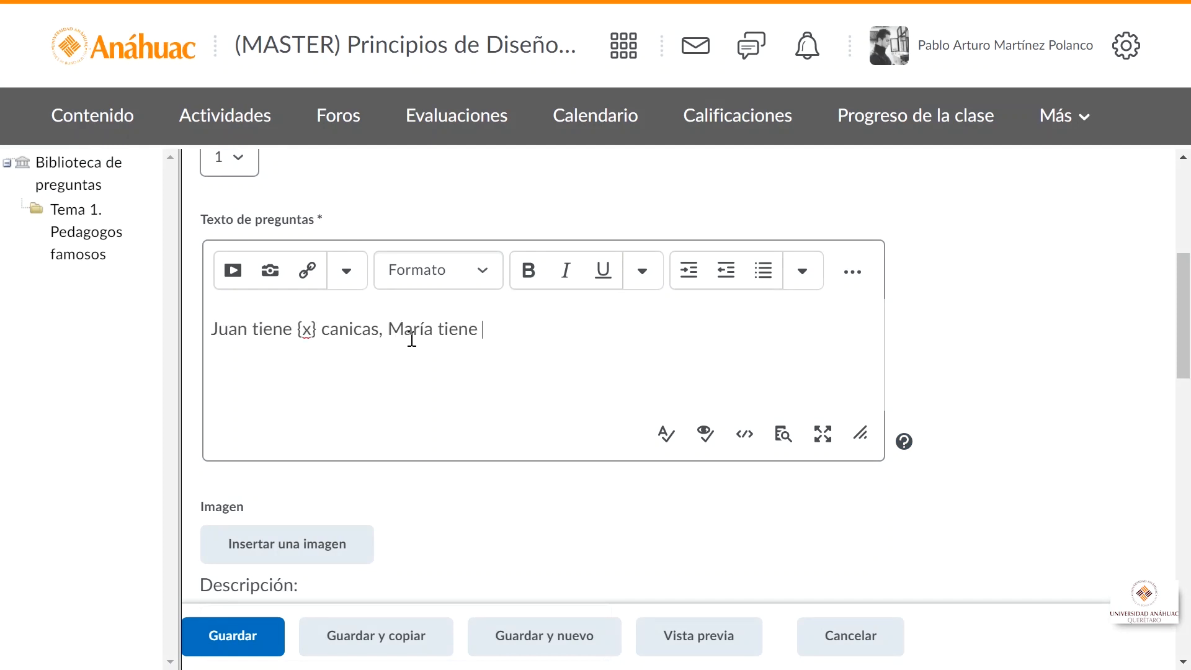
text( {y} canicas y Salvador tiene {z} canicas.)
key(Return)
text(¿Cuánt)
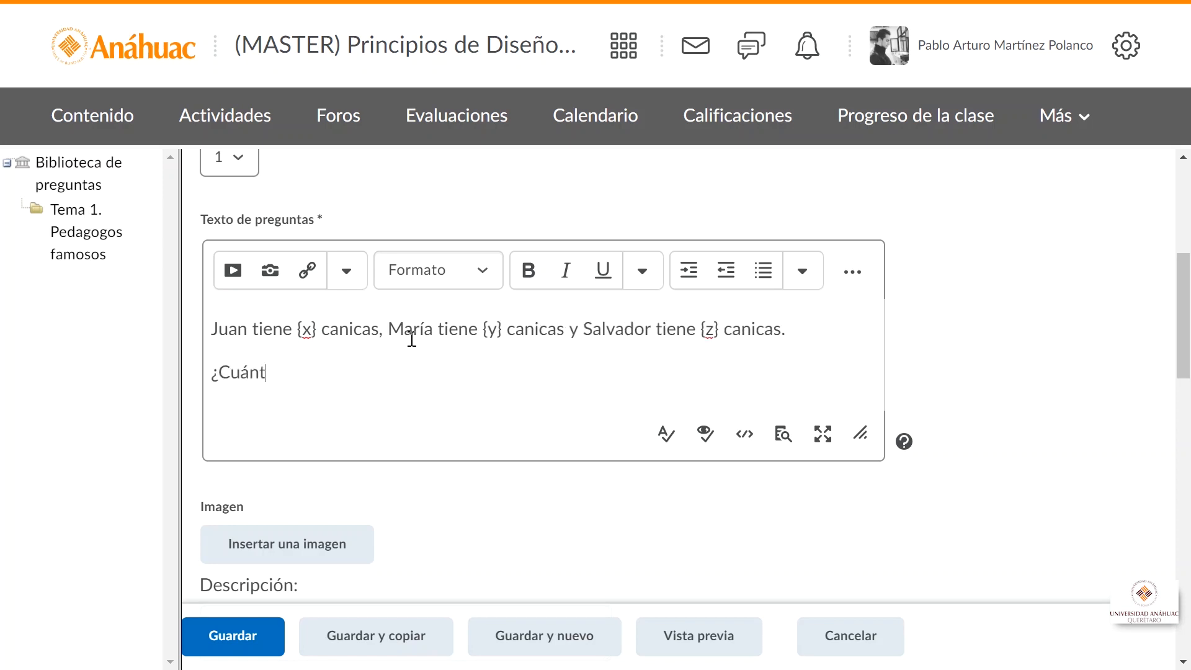
text(as canicas tienen en total?)
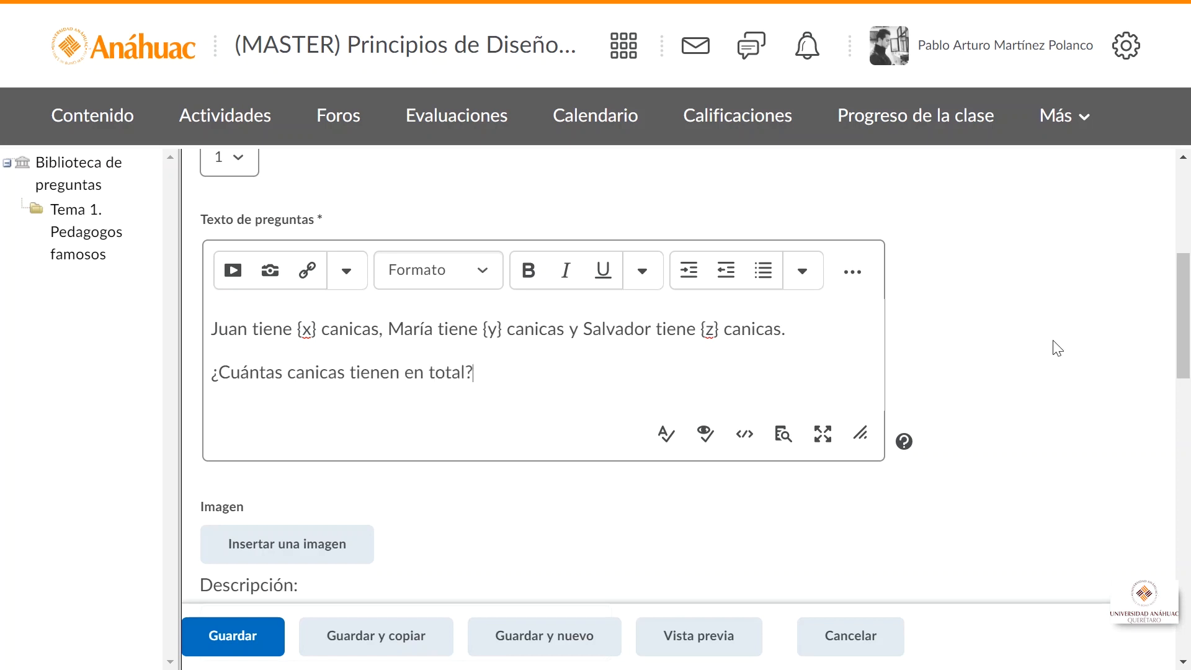
- Enter {x}+{y}+{z} as the arithmetic question's formula
scroll(844, 307, down, 1)
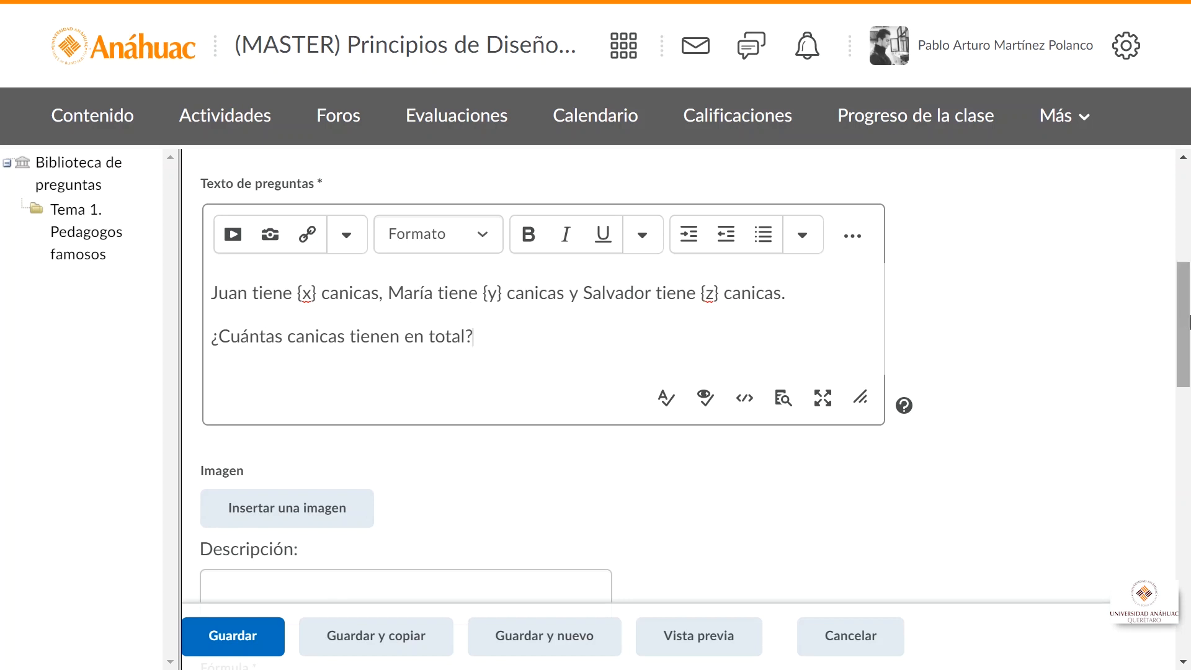
drag(213, 336, 504, 343)
drag(1185, 327, 1187, 408)
click(329, 367)
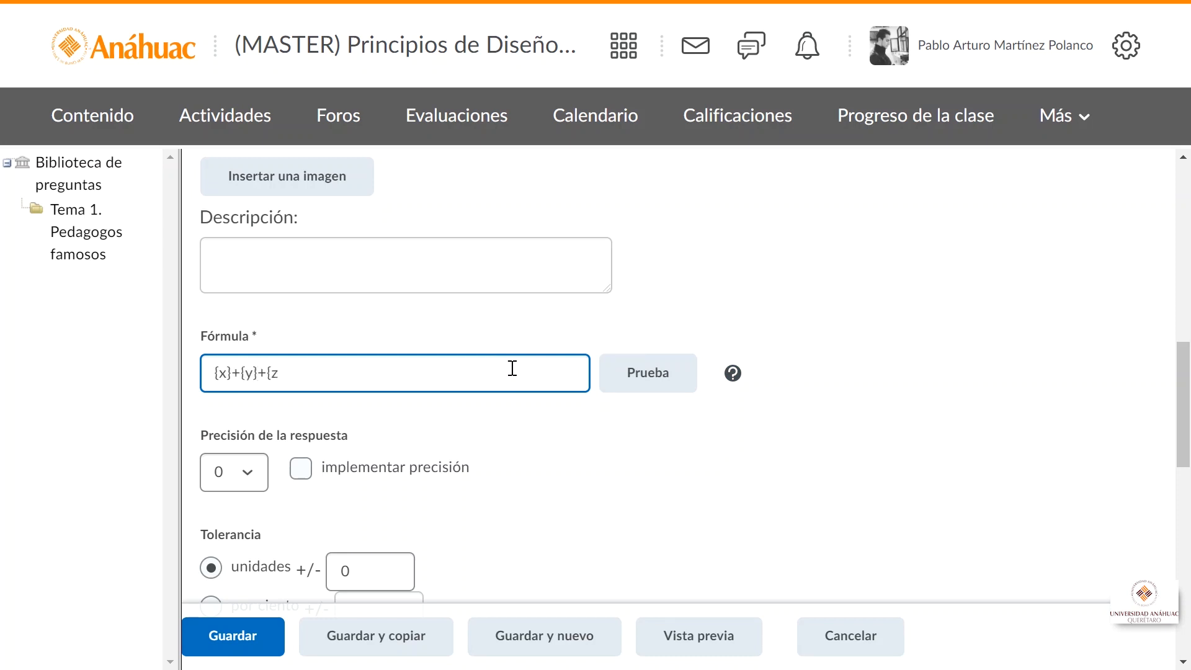
scroll(534, 364, down, 1)
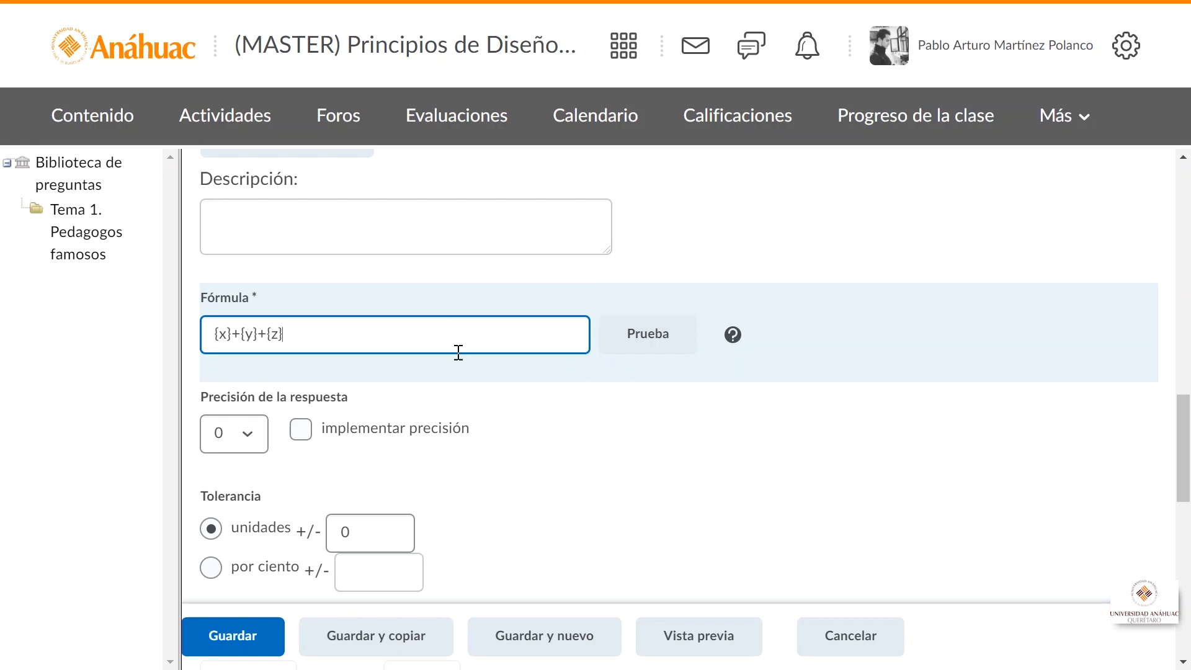
- Choose 0 as the answer precision of the arithmetic question
drag(1189, 407, 1190, 428)
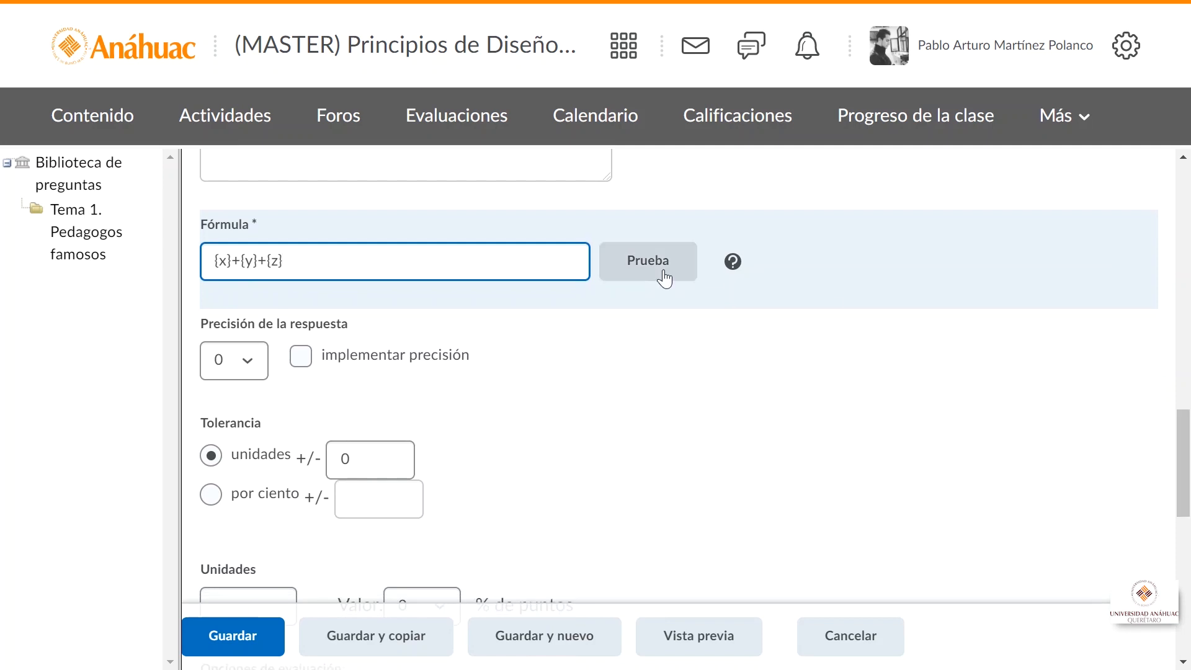
scroll(244, 356, down, 2)
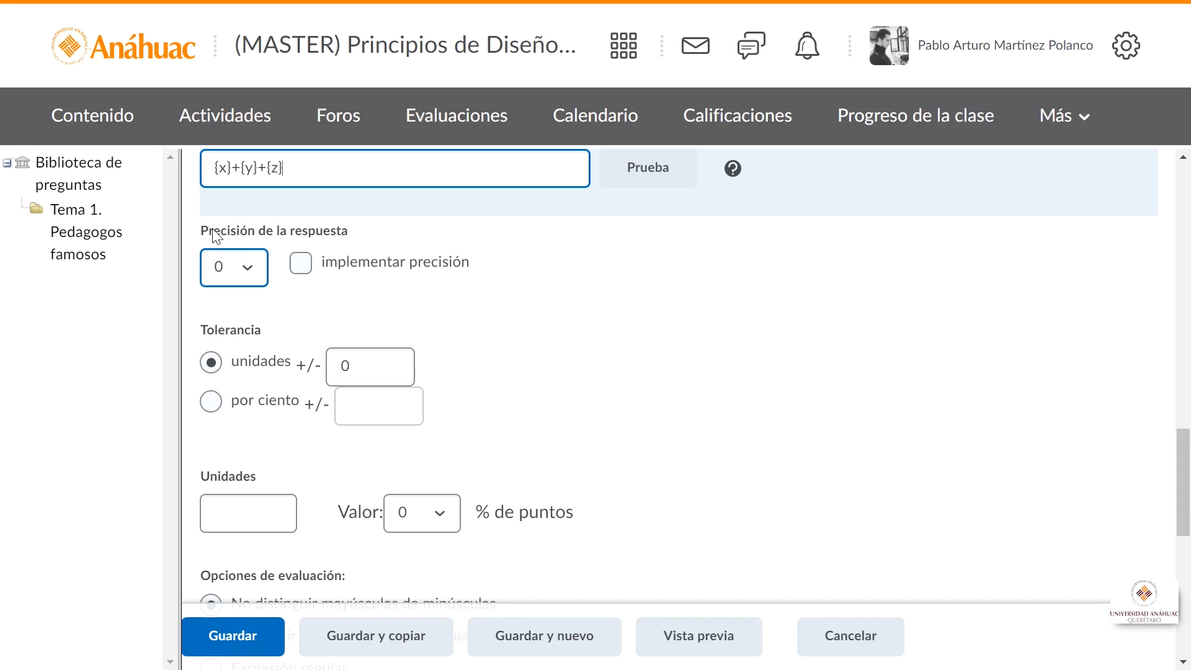
click(261, 272)
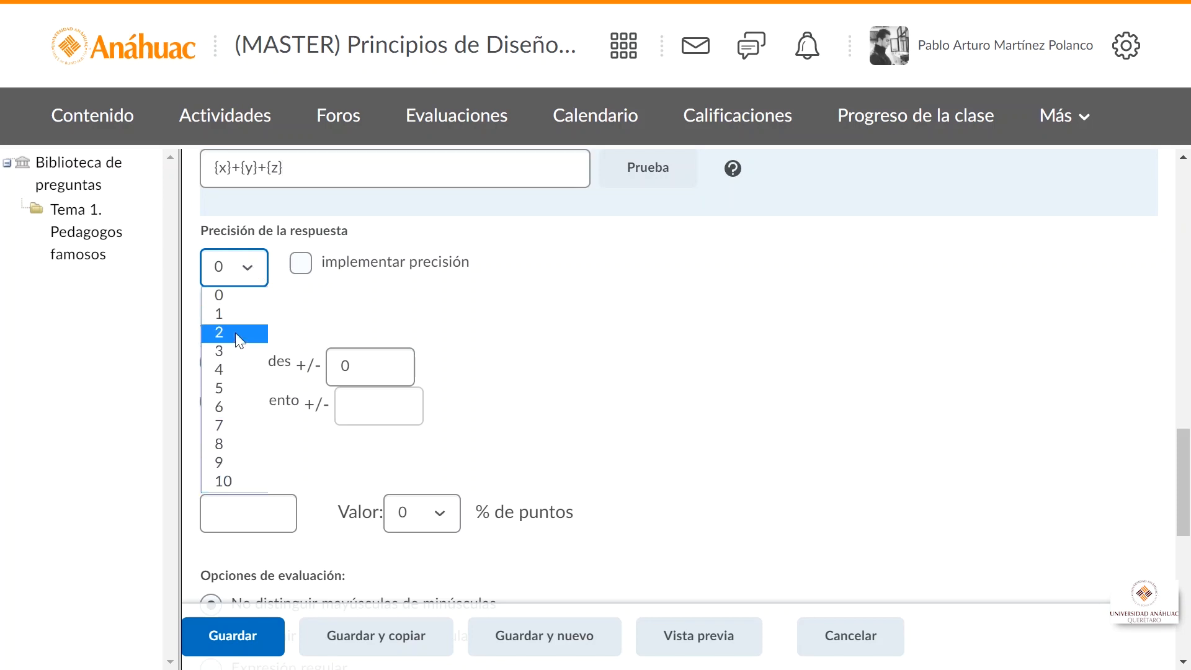
click(225, 299)
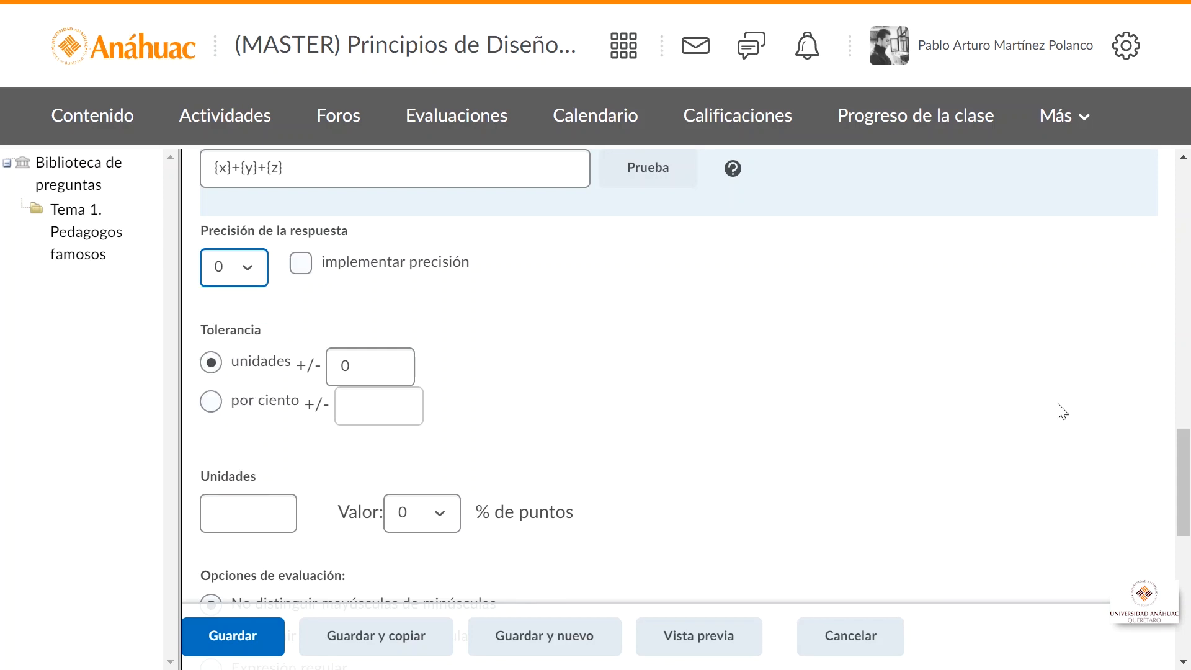
- Define the first variable as x with minimum 1, maximum 5, 0 decimal places and a step of 2
scroll(1185, 438, down, 2)
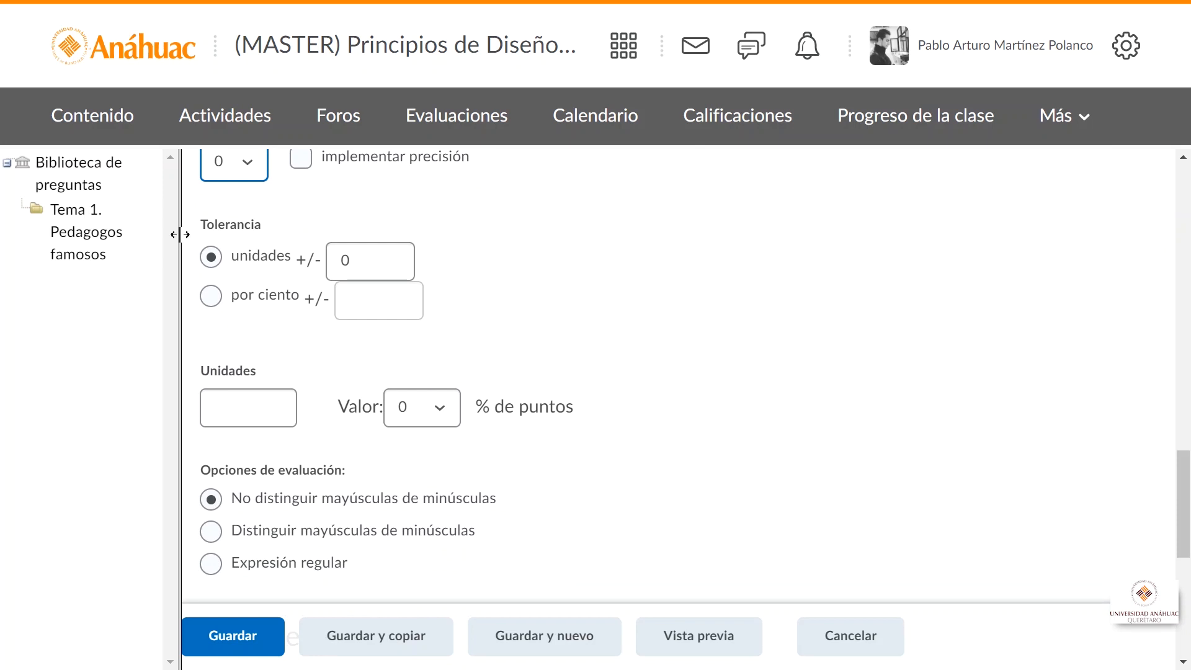
scroll(1186, 465, down, 2)
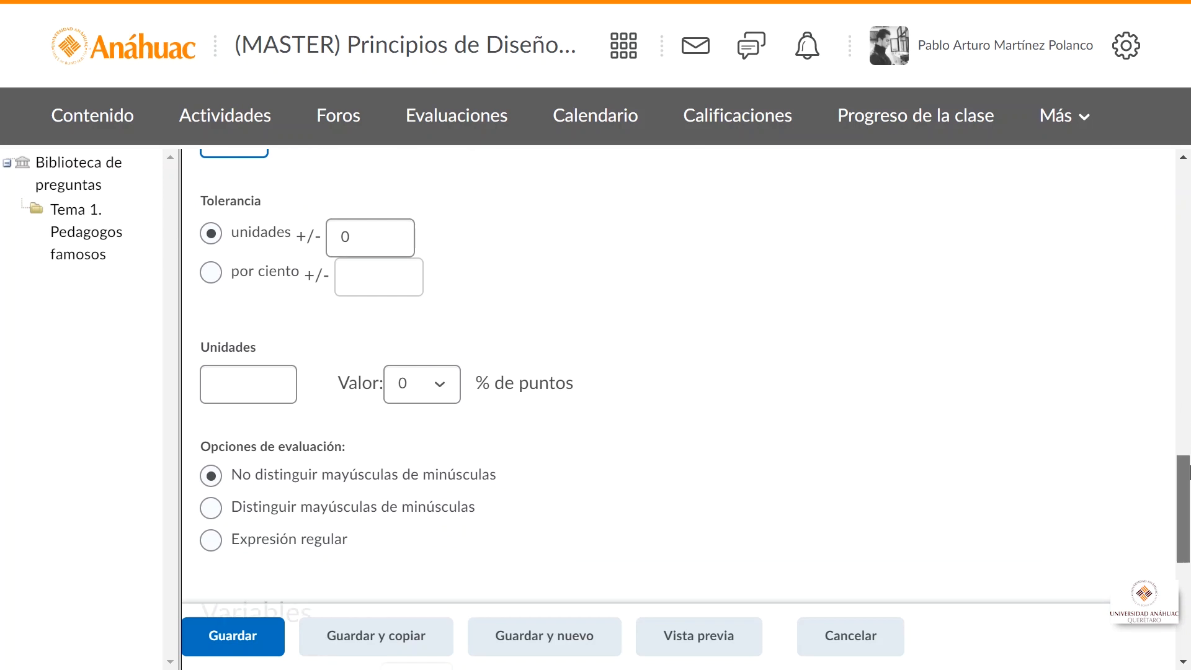
drag(1188, 490, 1187, 502)
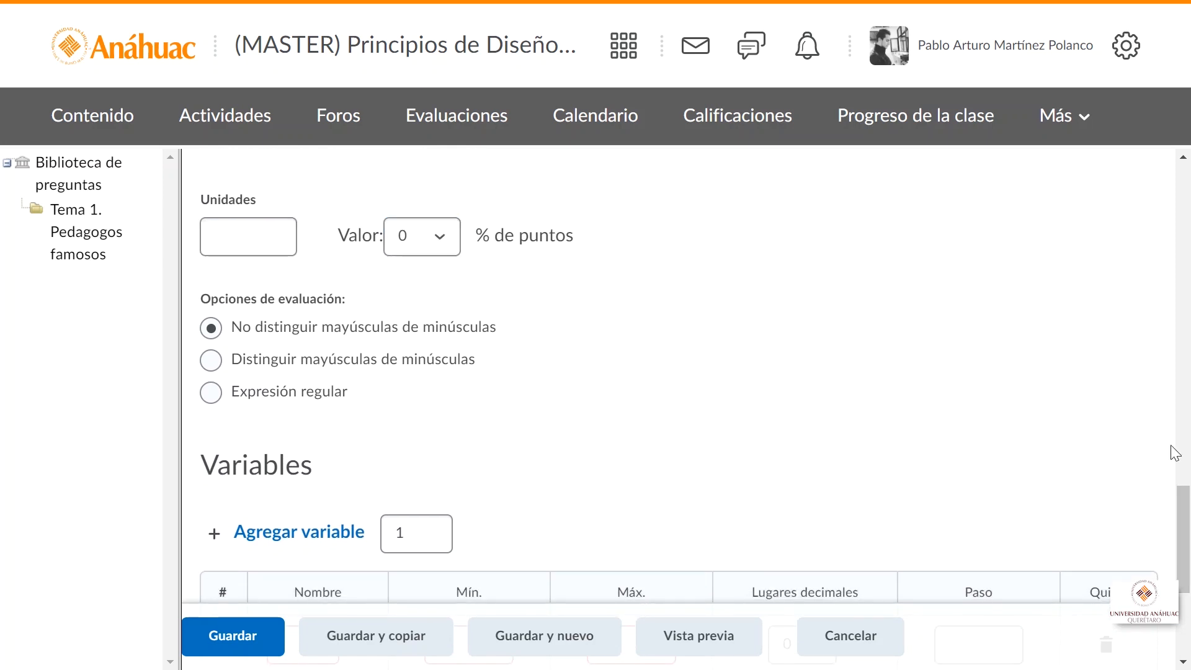
drag(1188, 493, 1187, 557)
click(293, 417)
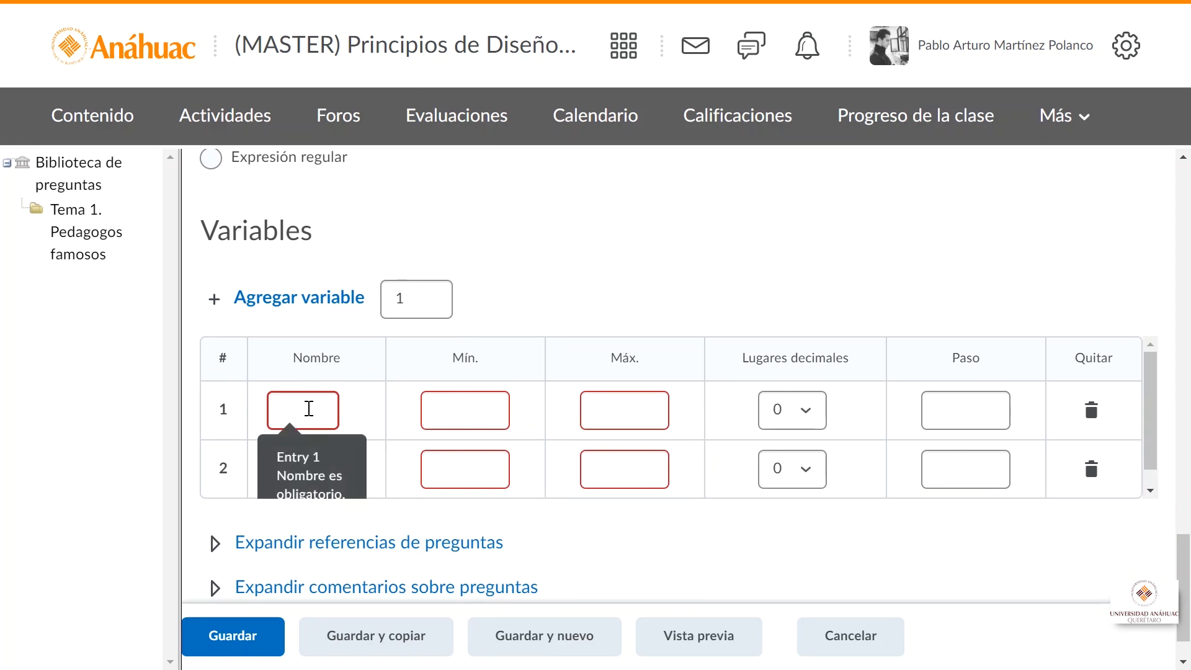
text(x)
click(453, 415)
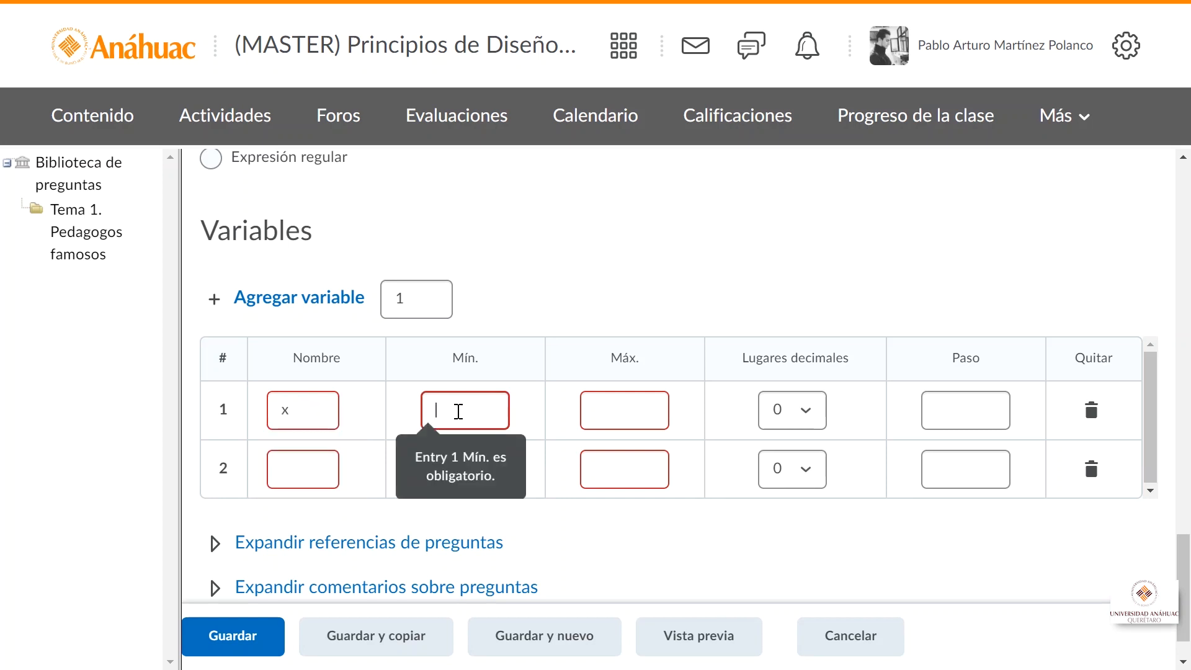
text(1)
click(616, 408)
text(5)
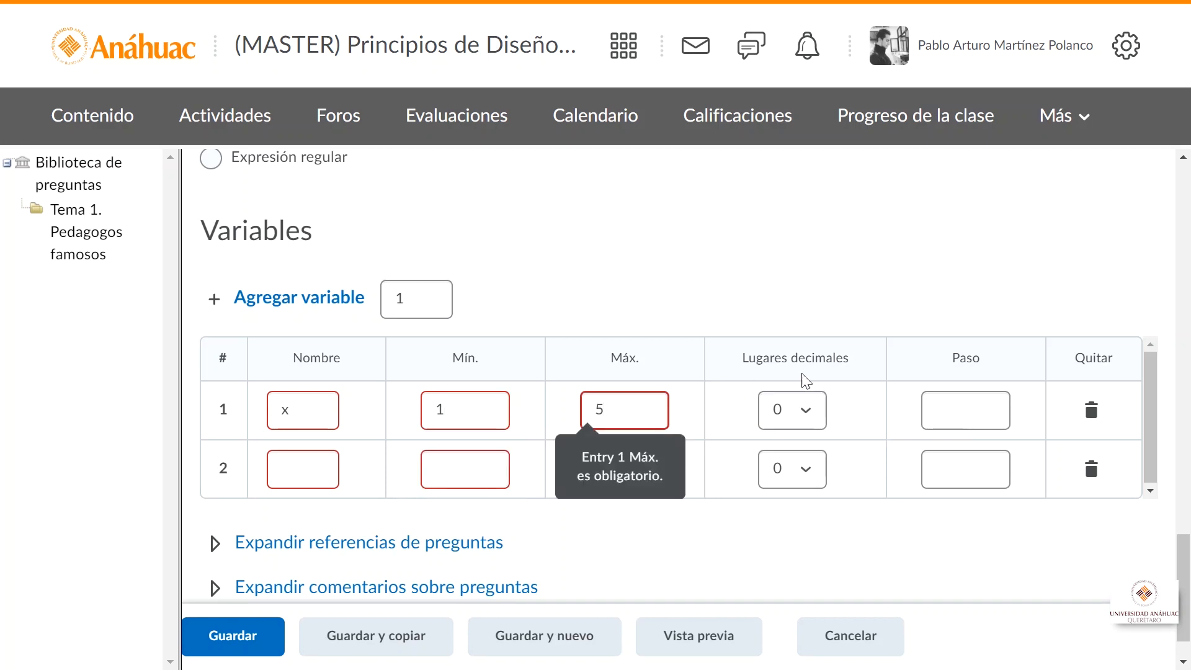
click(762, 412)
click(936, 406)
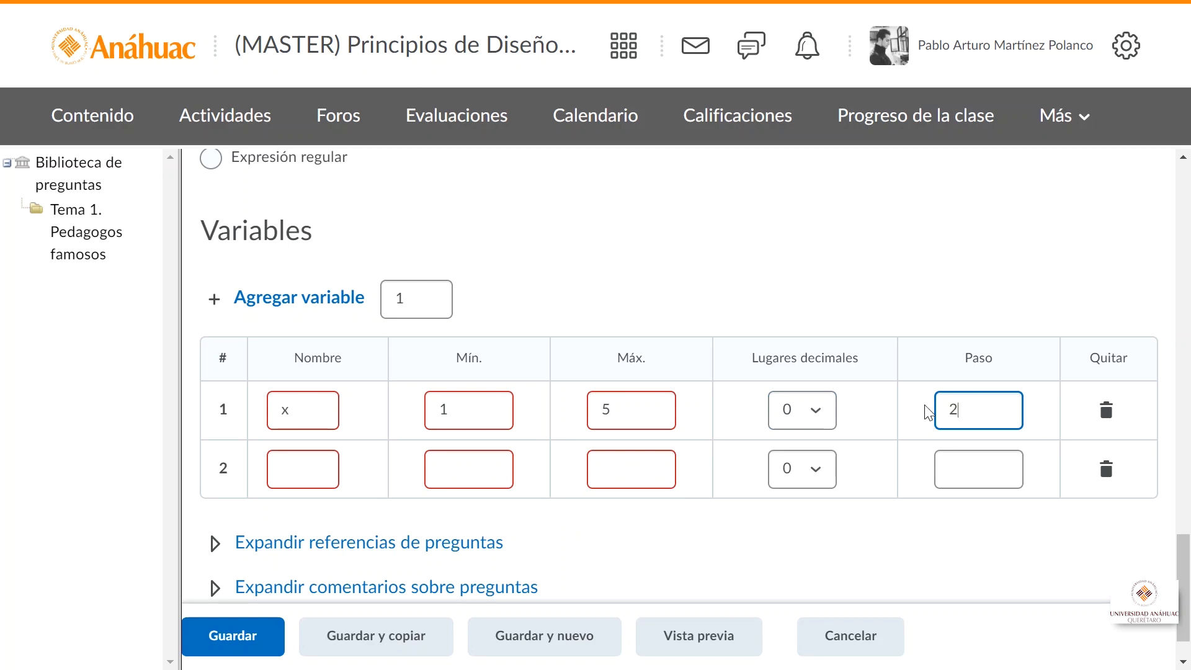
- Define the second variable as y with minimum 15, maximum 20 and a step of 5
click(288, 472)
text(y)
click(497, 469)
text(15)
click(618, 480)
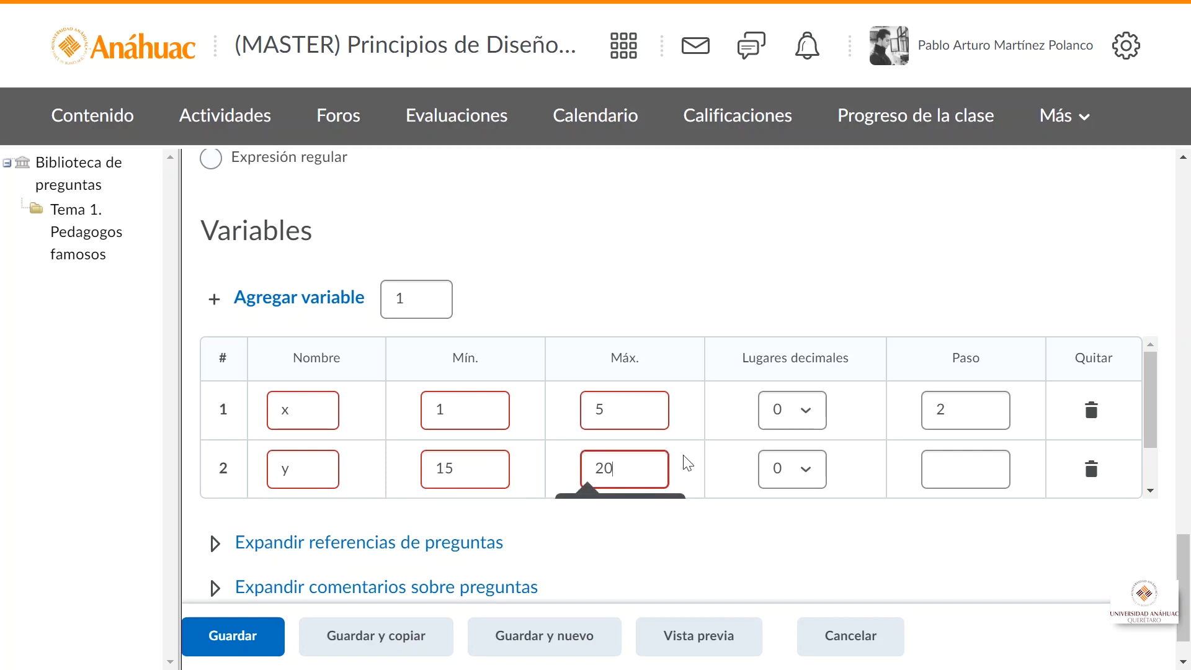
click(927, 469)
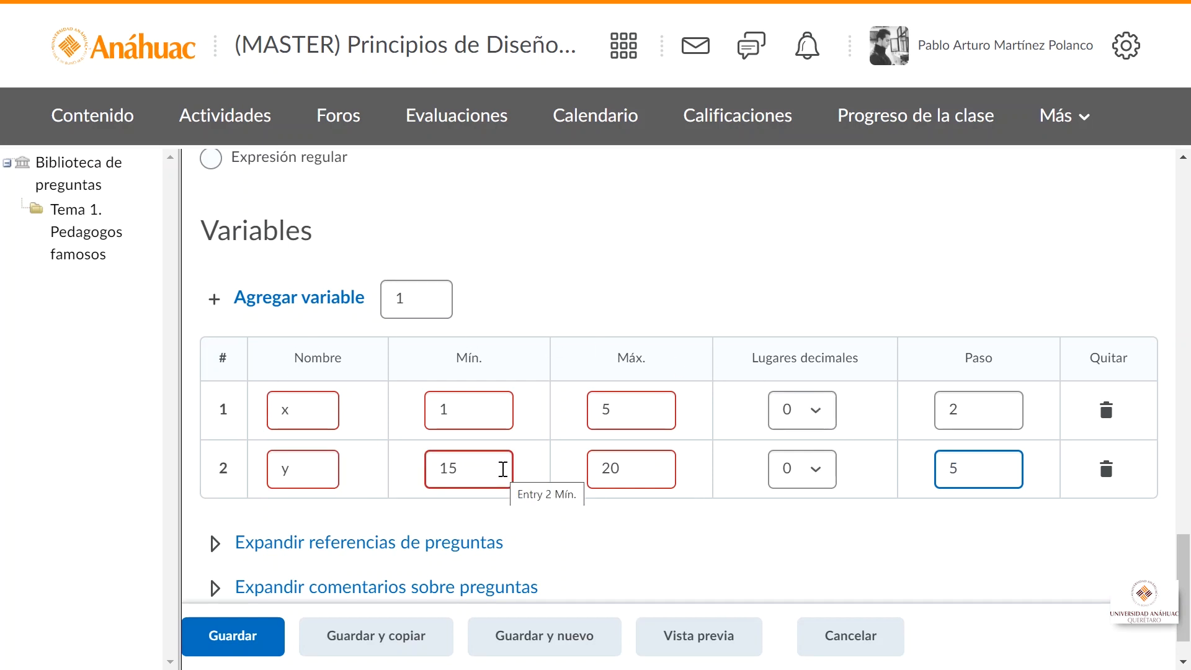
- Add a third variable named z with minimum 100 and maximum 200, and fill in its step
click(328, 305)
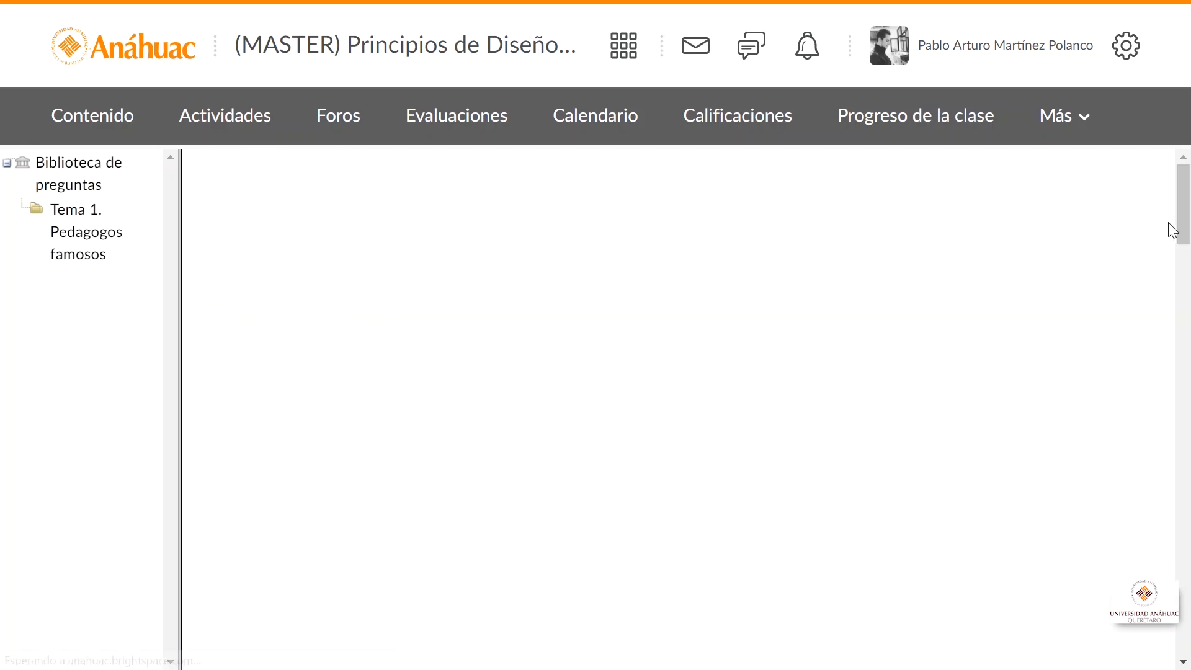
drag(1188, 220, 1188, 561)
click(294, 495)
text(z)
click(469, 508)
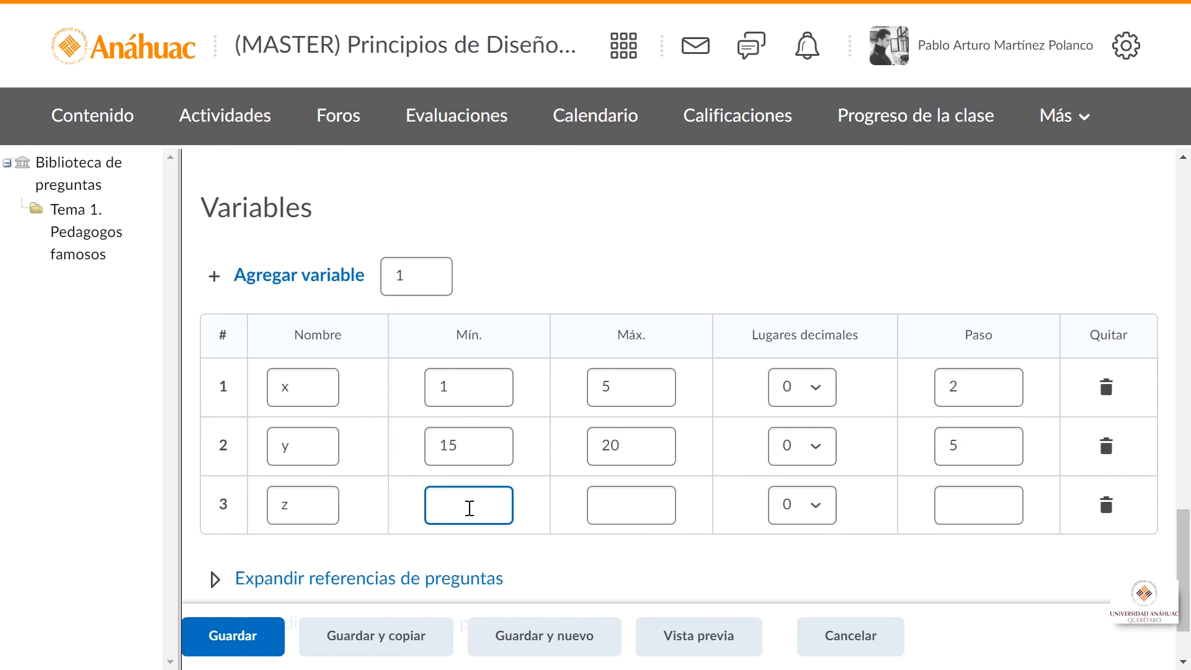
text(100)
click(607, 506)
text(200)
click(942, 505)
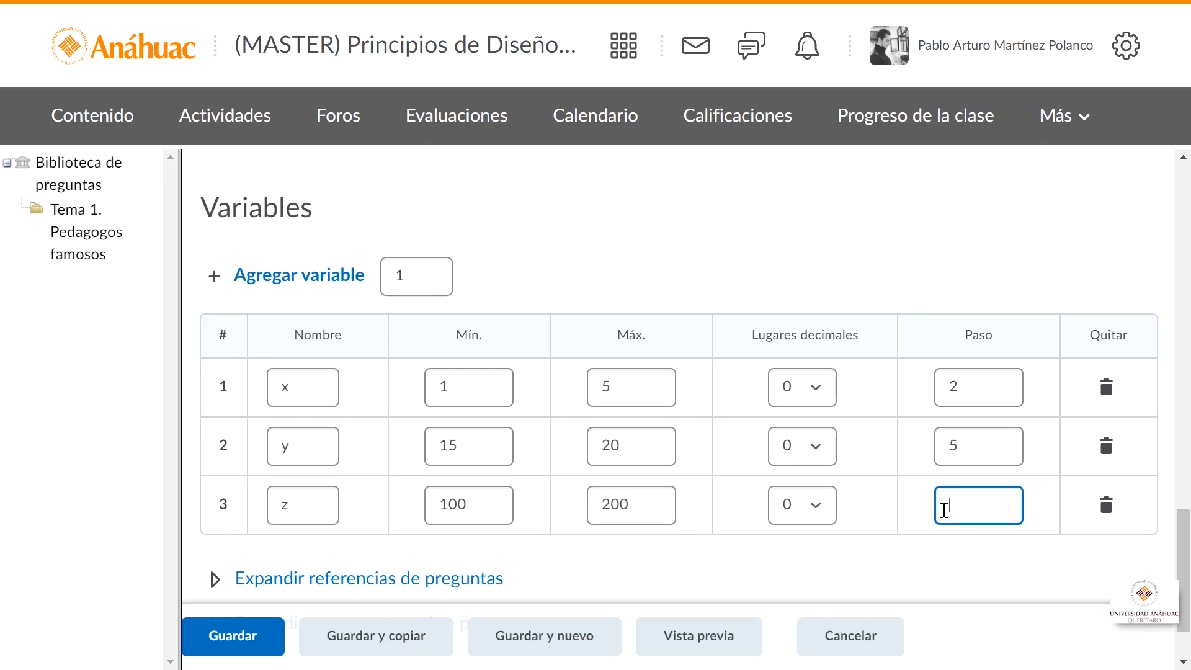
key(BackSpace)
key(BackSpace)
- Test the formula with generated variable values, review its solution and range, and save the arithmetic question
drag(1188, 525, 1159, 372)
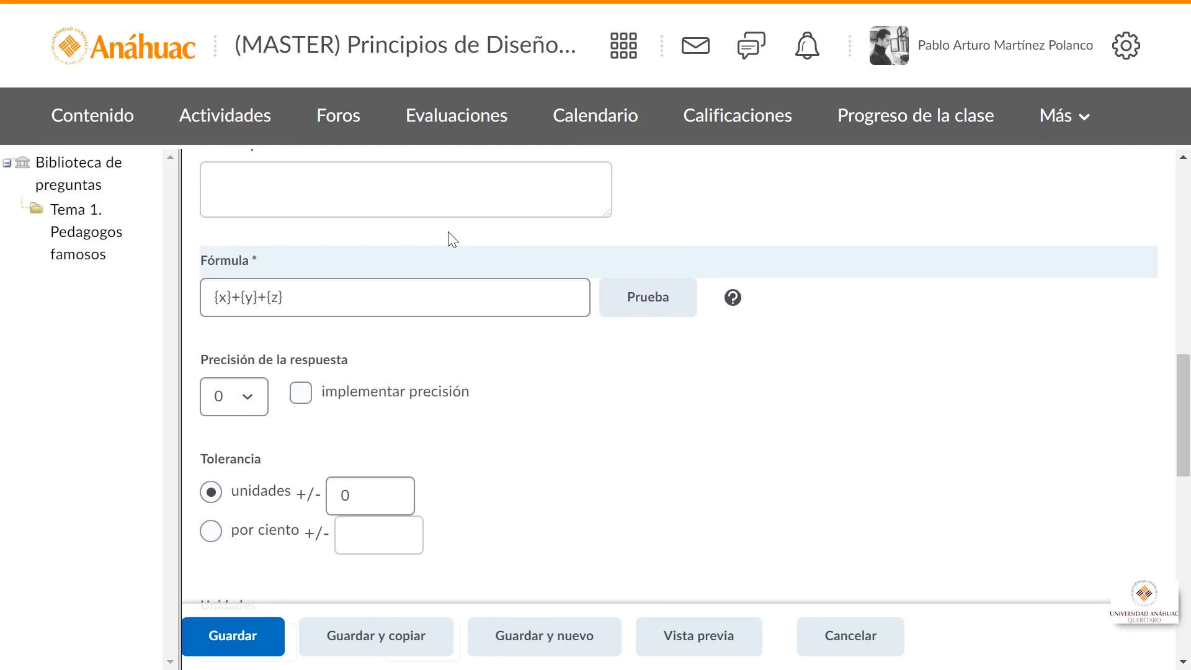
click(624, 303)
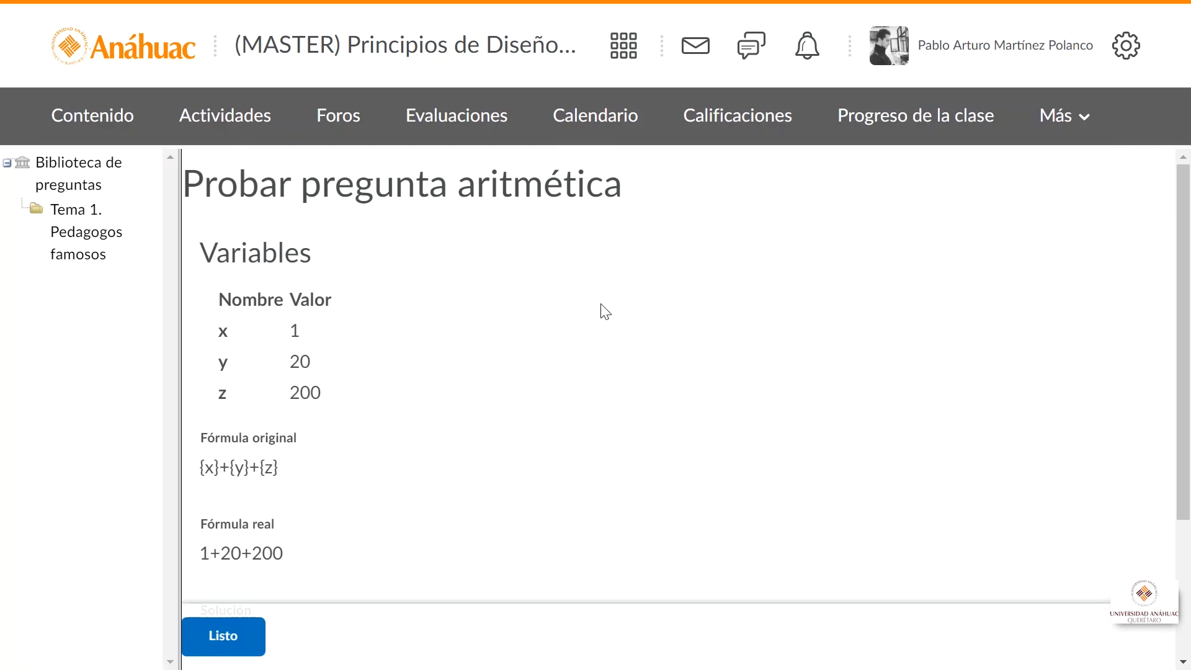
drag(1189, 236, 1188, 245)
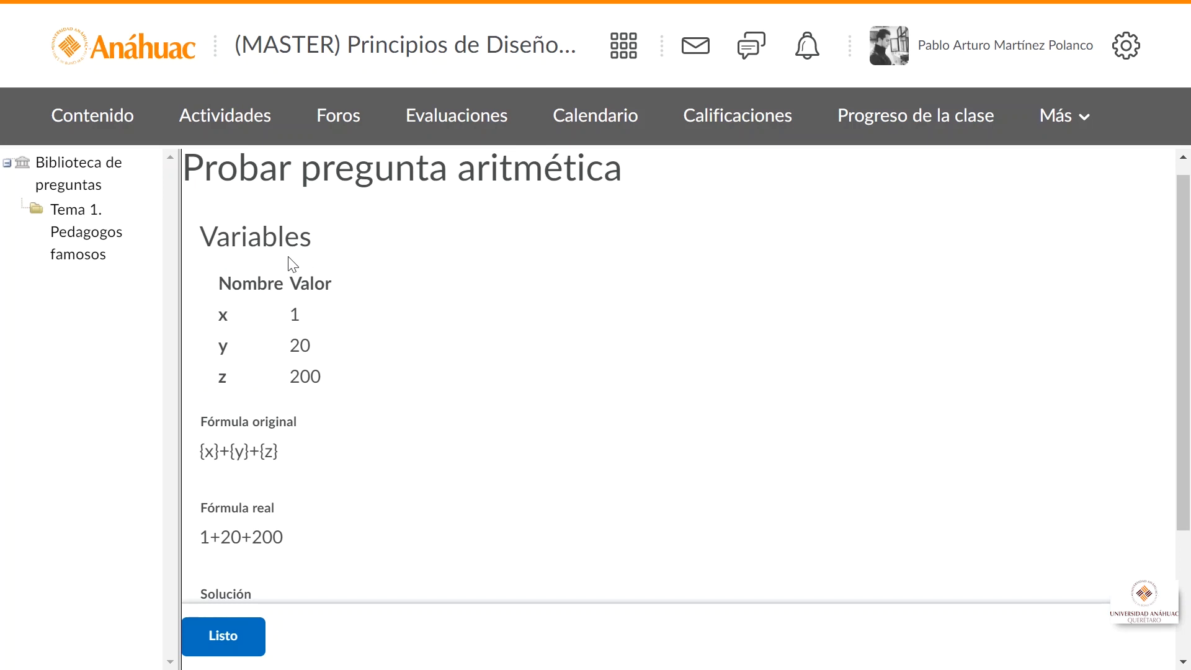
drag(1183, 291, 1188, 415)
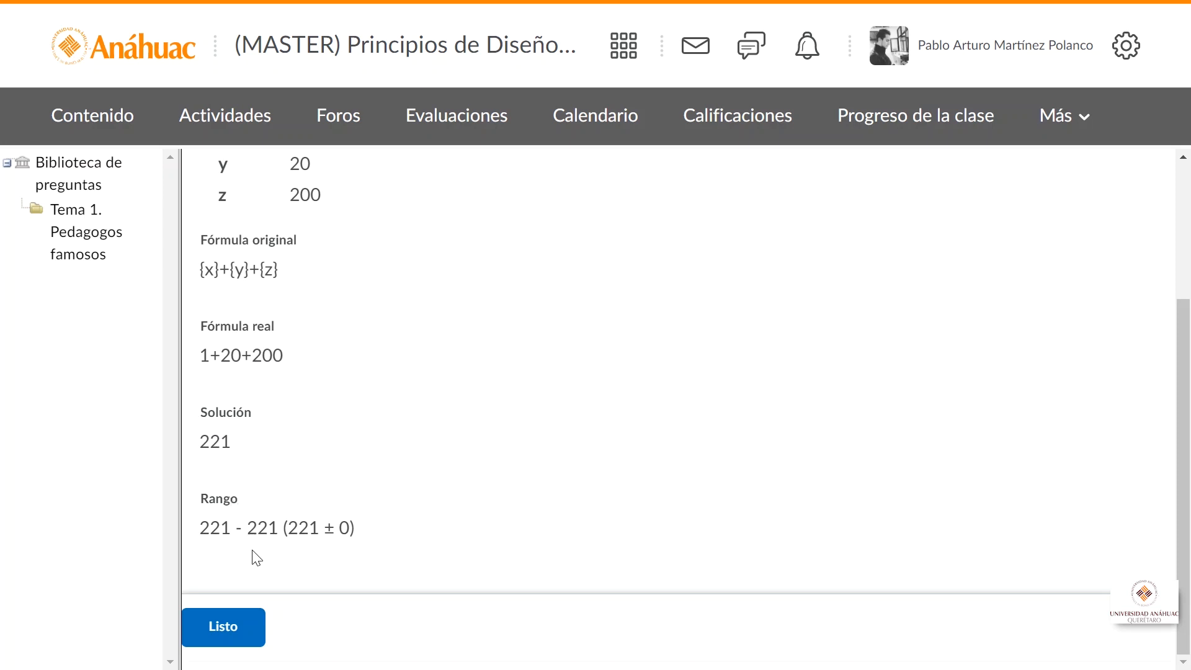
click(240, 624)
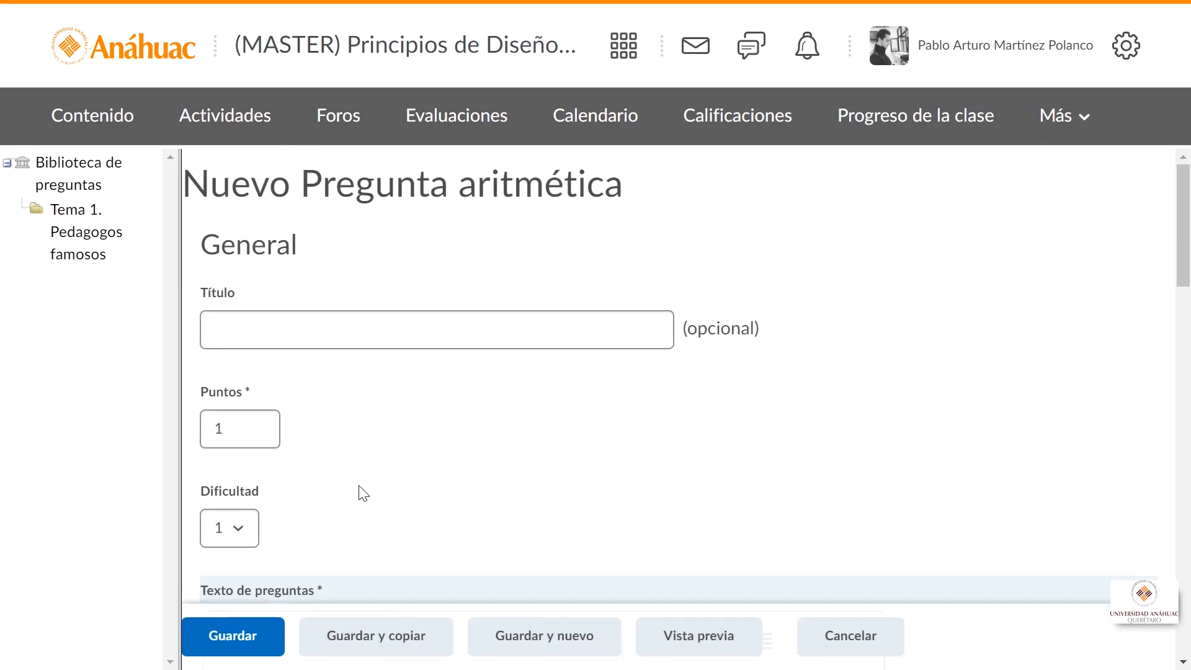
click(234, 641)
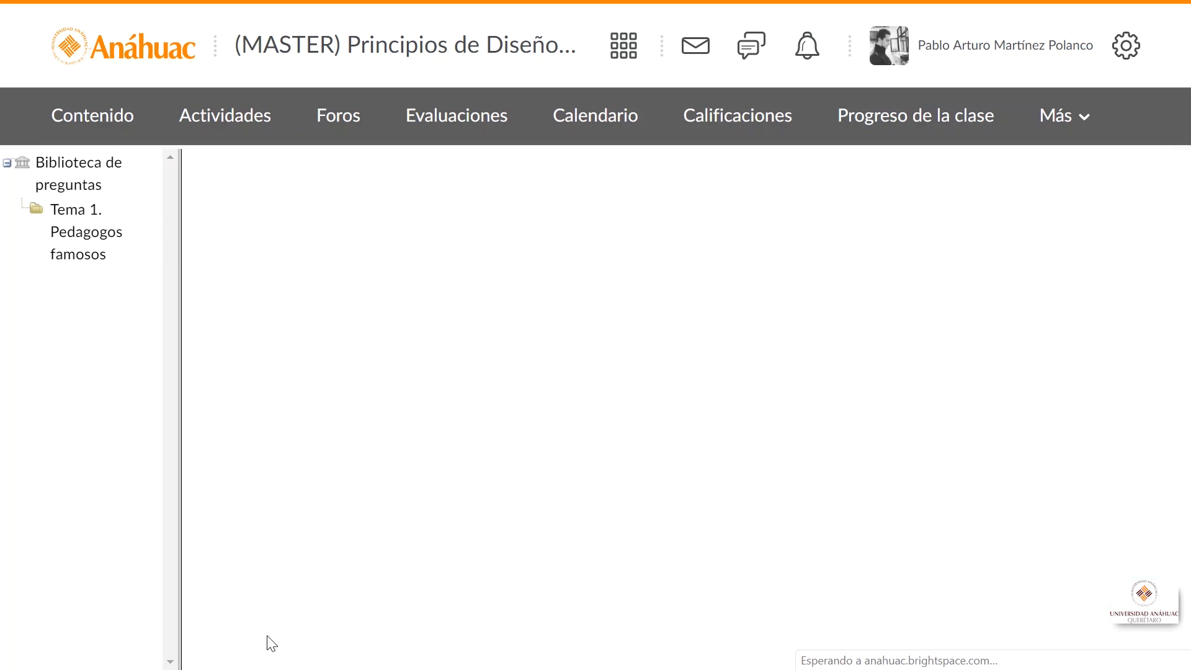
- Move the seven questions from "Skinner es el padre del cognitivismo." through "Relaciona las columnas" into the section Tema 1. Pedagogos famosos
drag(1189, 273, 1189, 304)
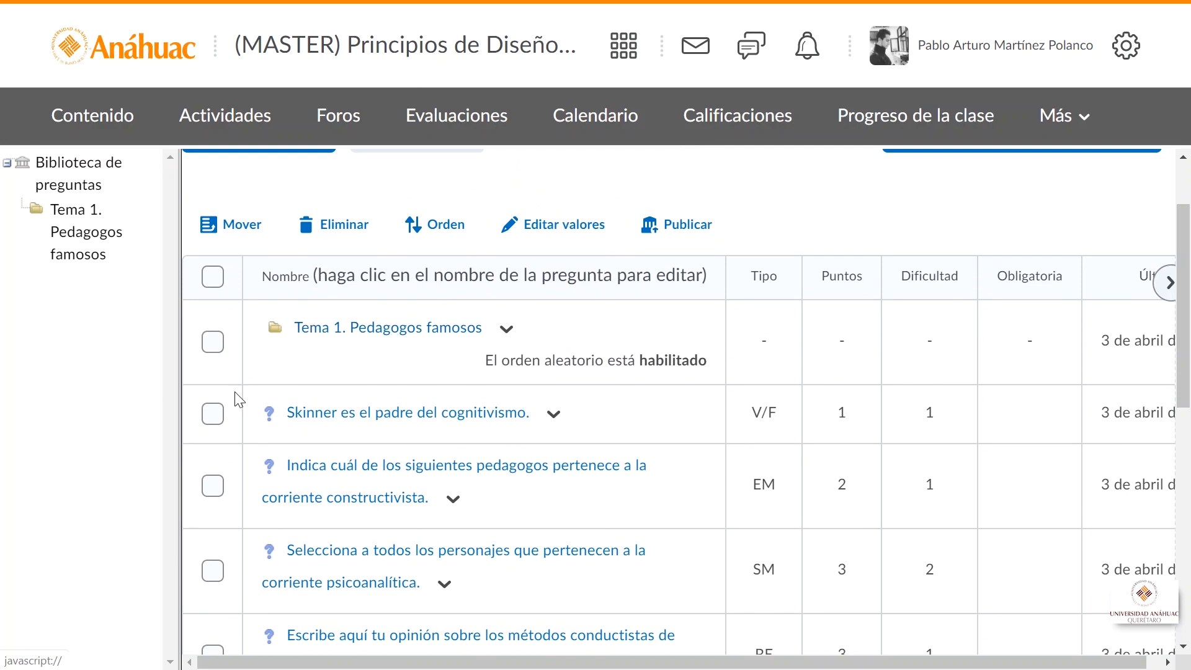
click(212, 415)
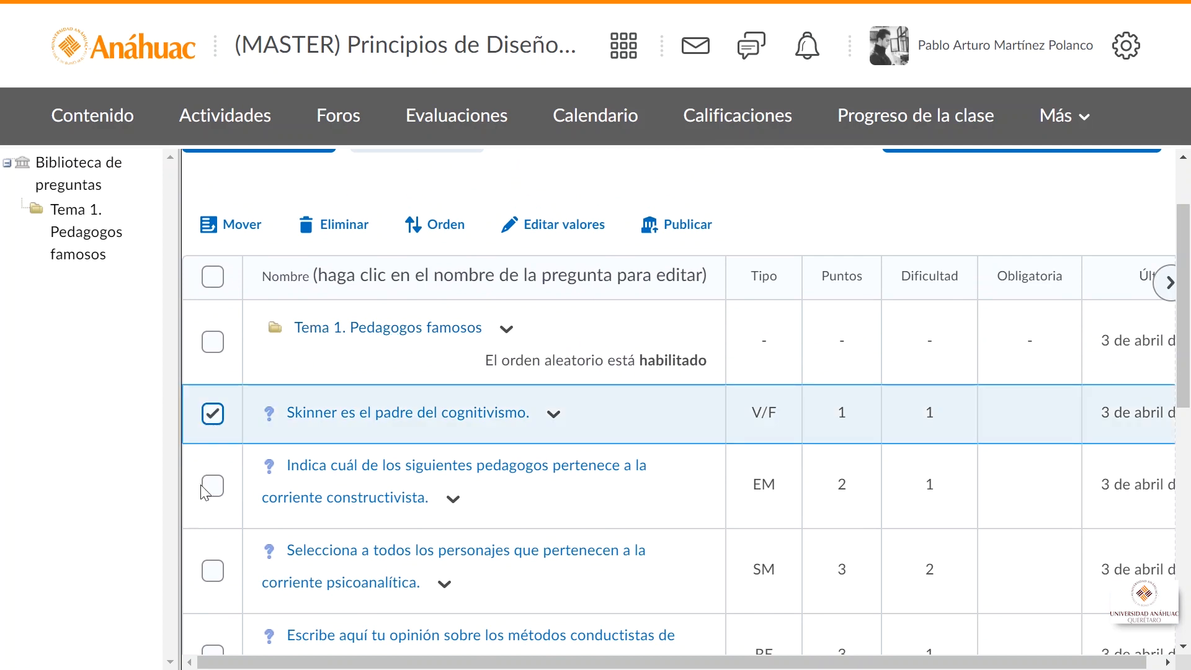
click(212, 486)
scroll(214, 493, down, 1)
click(213, 478)
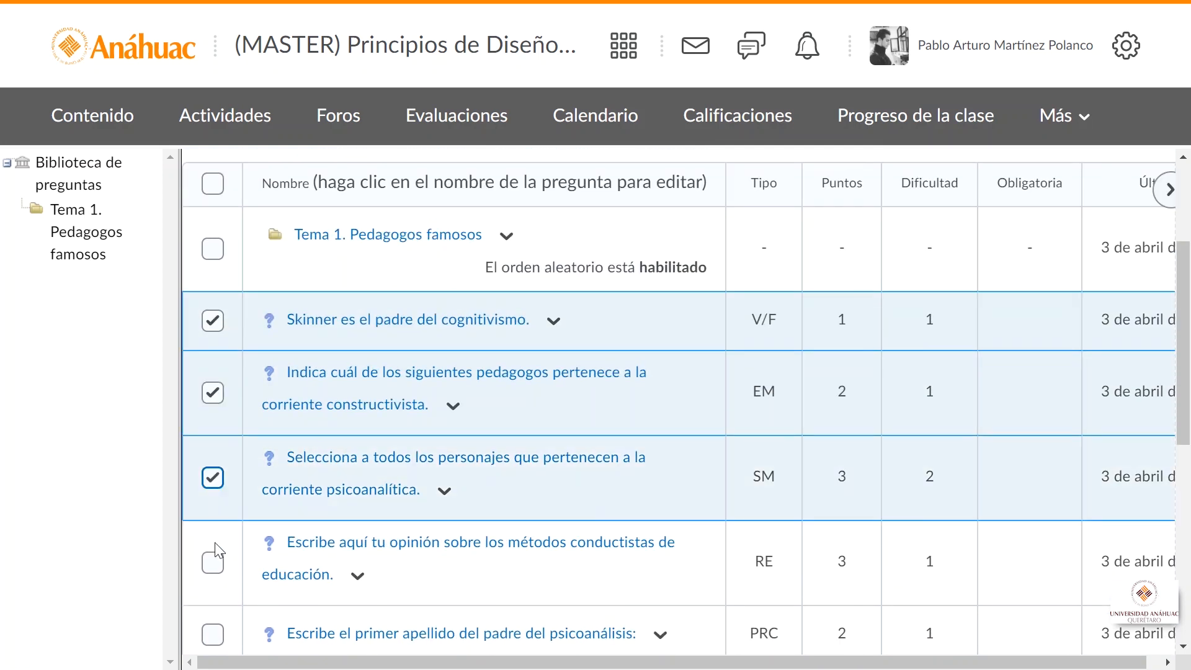
click(212, 561)
scroll(214, 558, down, 2)
click(213, 446)
click(212, 521)
scroll(223, 500, down, 1)
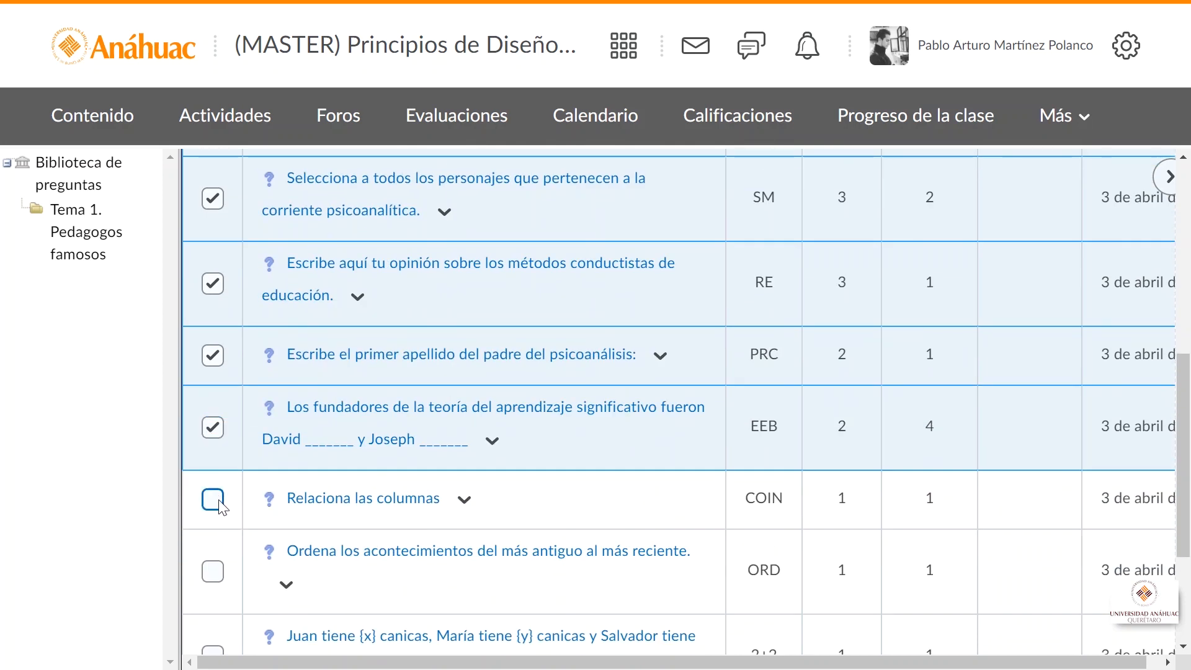
click(222, 500)
scroll(237, 492, up, 5)
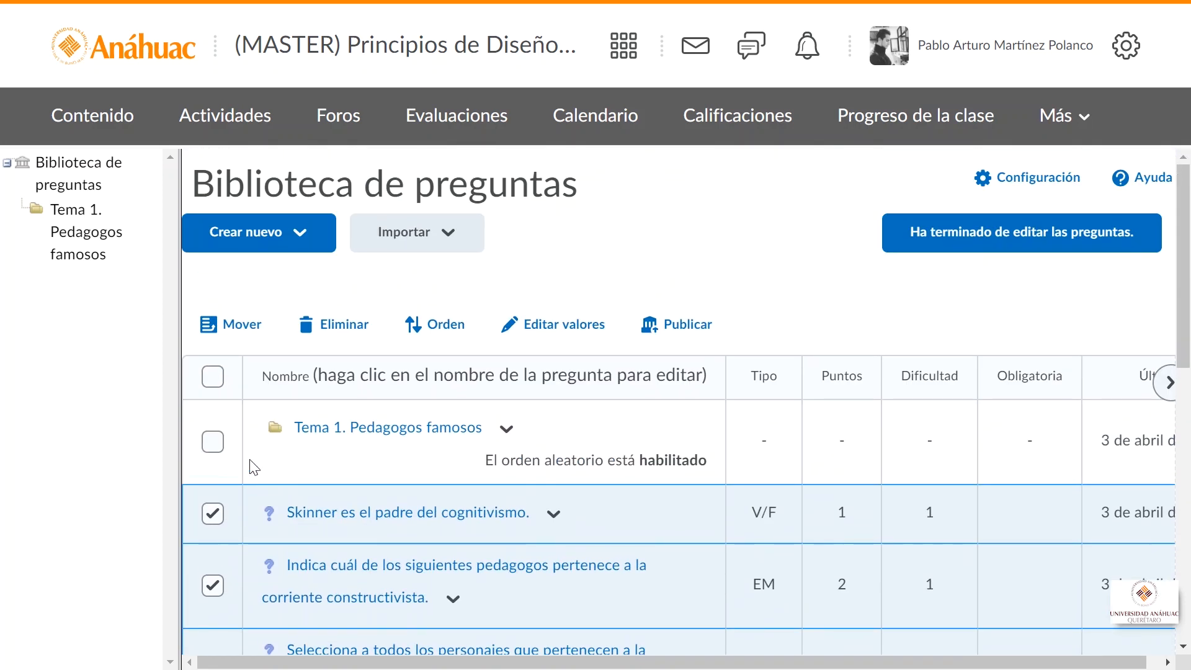
click(240, 336)
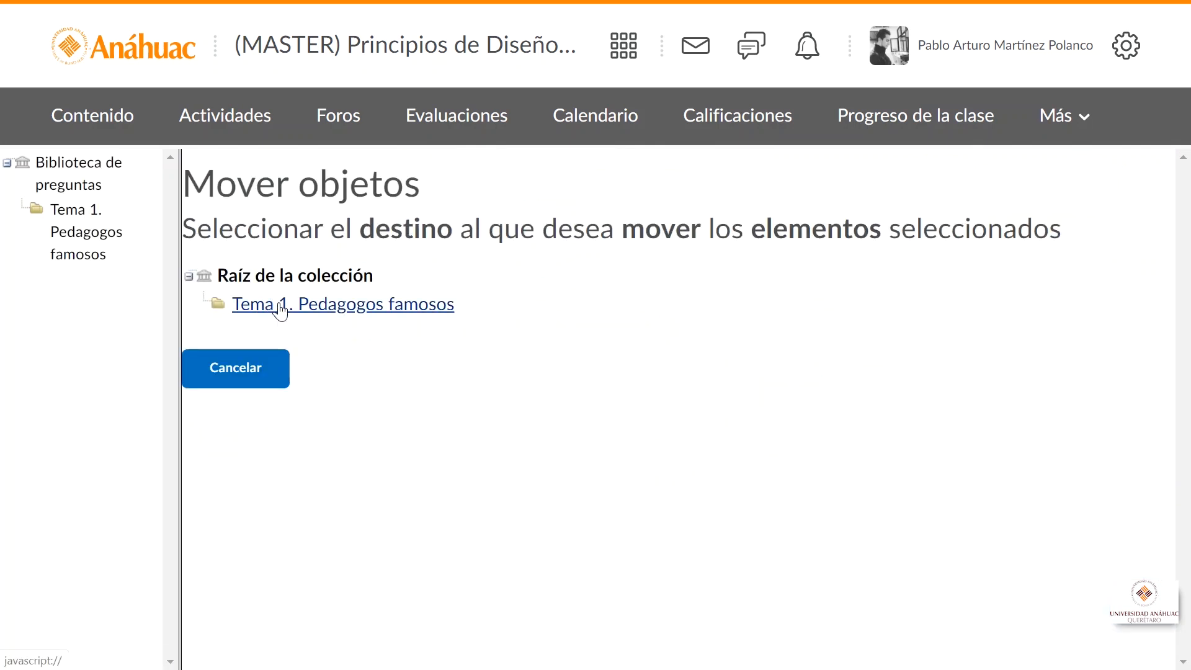
click(281, 308)
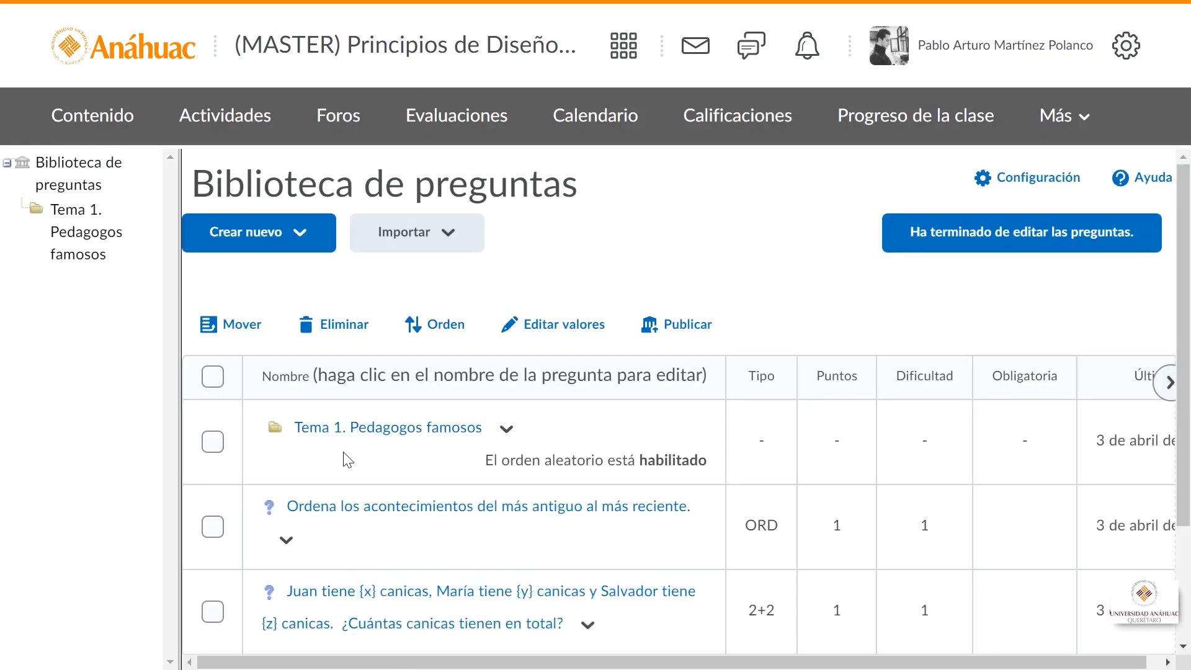
- Review the questions inside the section Tema 1. Pedagogos famosos and finish editing the question library
scroll(365, 475, down, 2)
scroll(365, 475, down, 1)
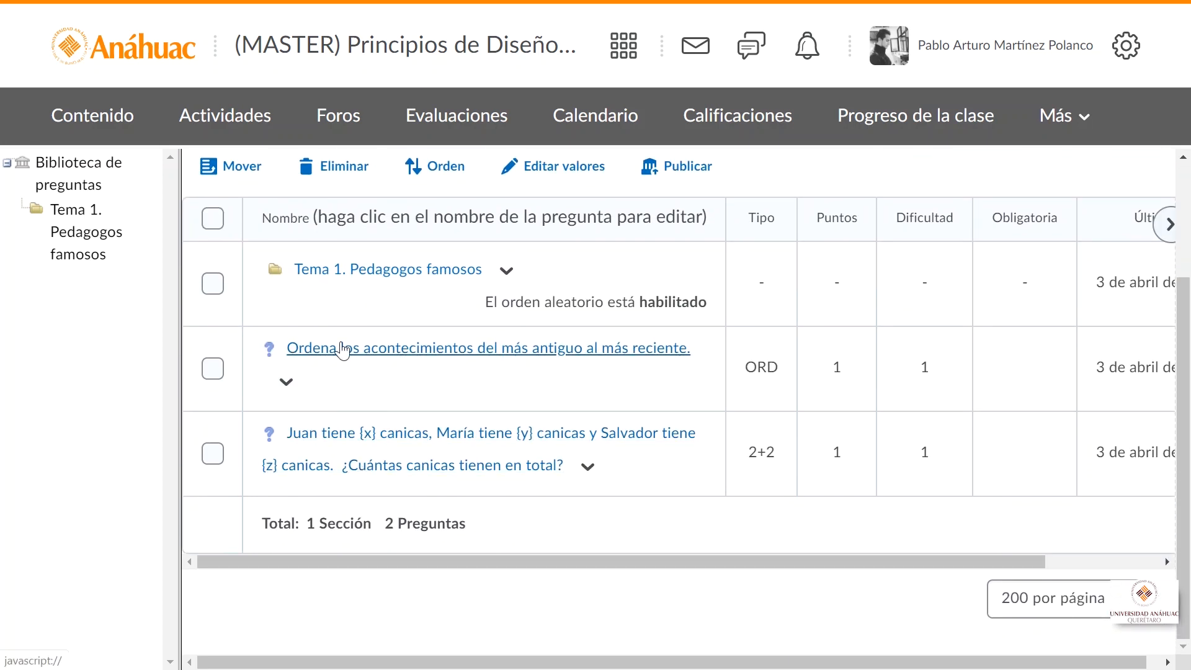
scroll(343, 348, up, 2)
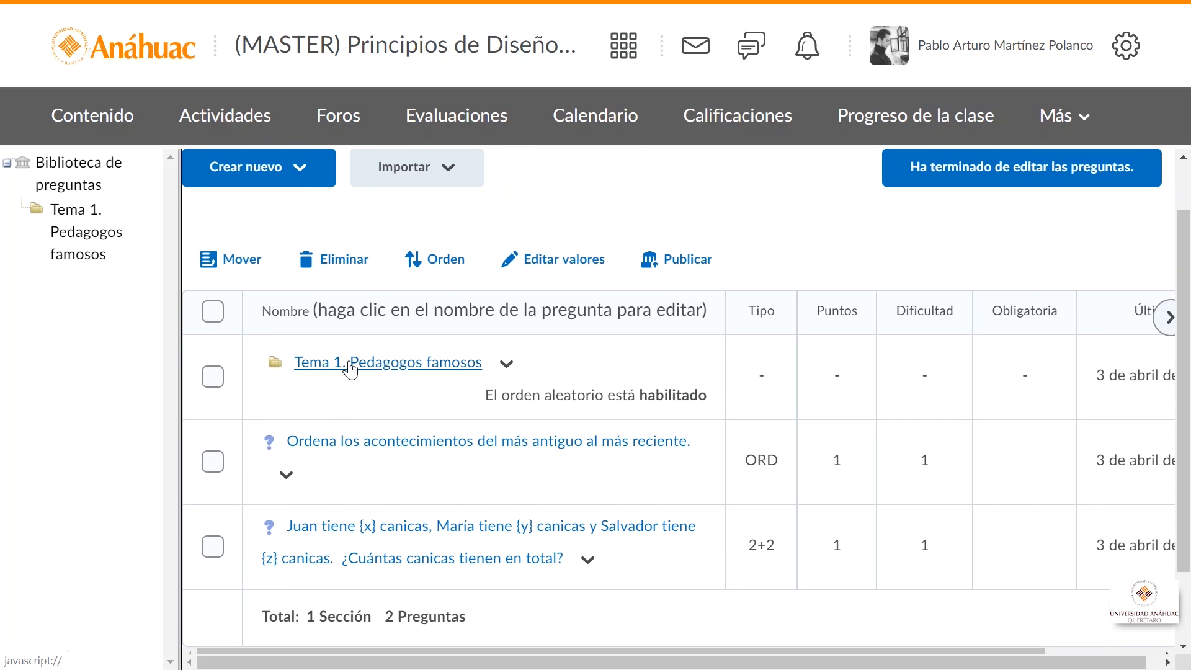
click(350, 366)
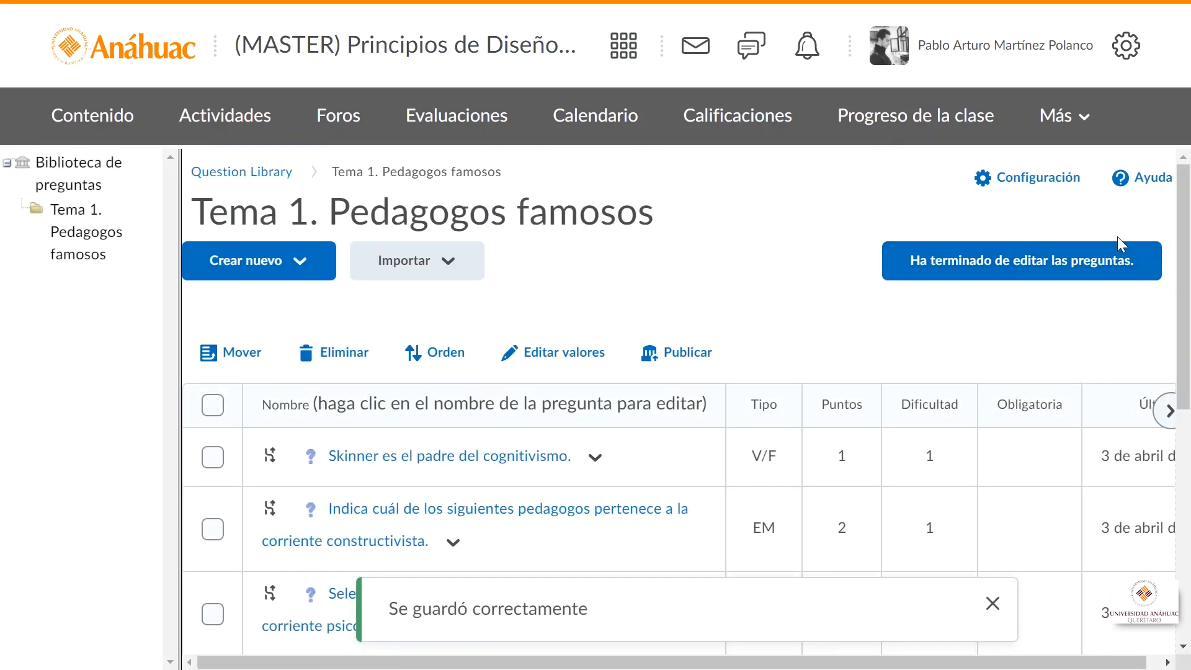
scroll(1188, 410, down, 5)
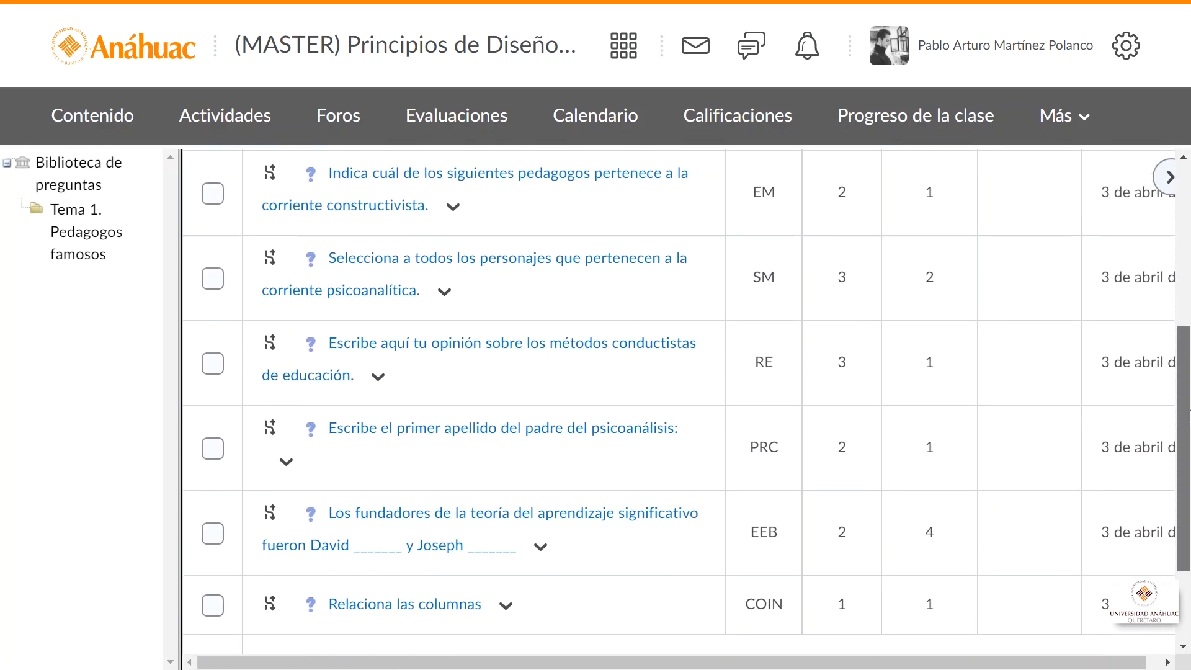
scroll(1188, 409, down, 2)
scroll(1189, 403, up, 2)
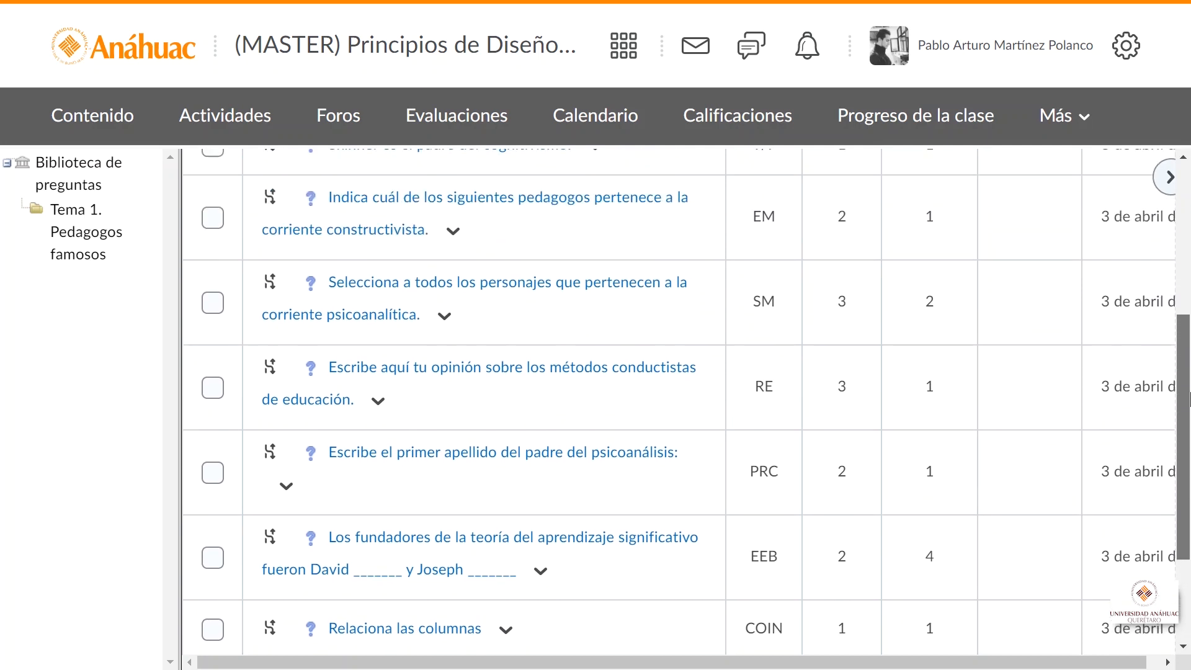
scroll(1189, 403, up, 5)
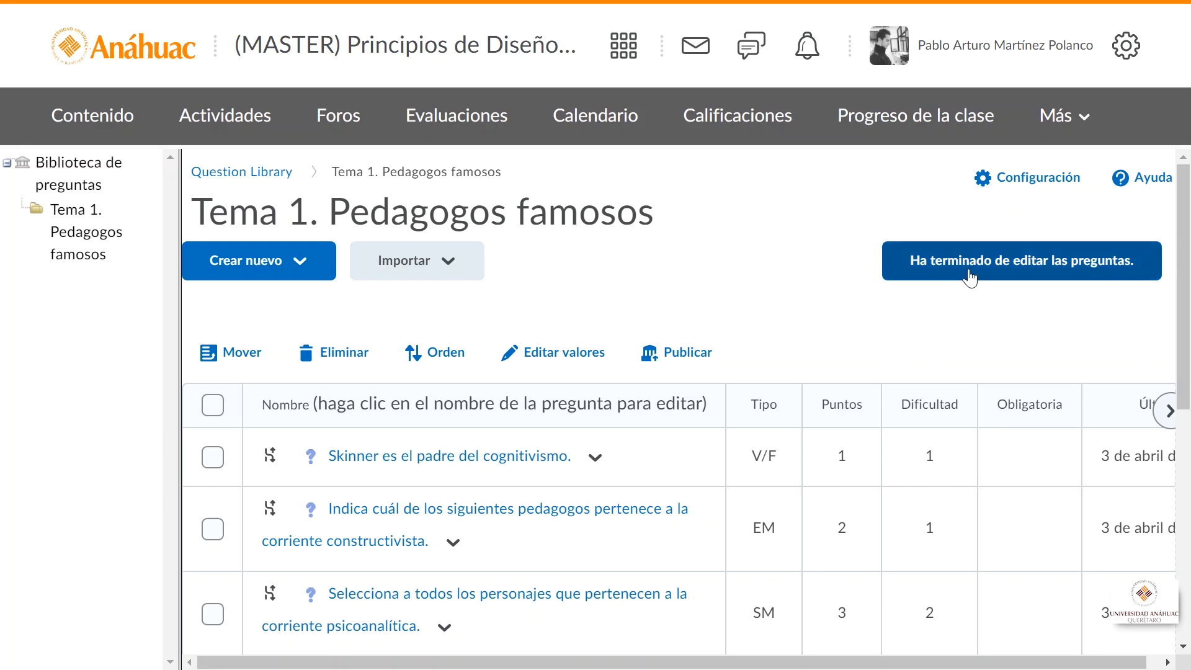
click(970, 278)
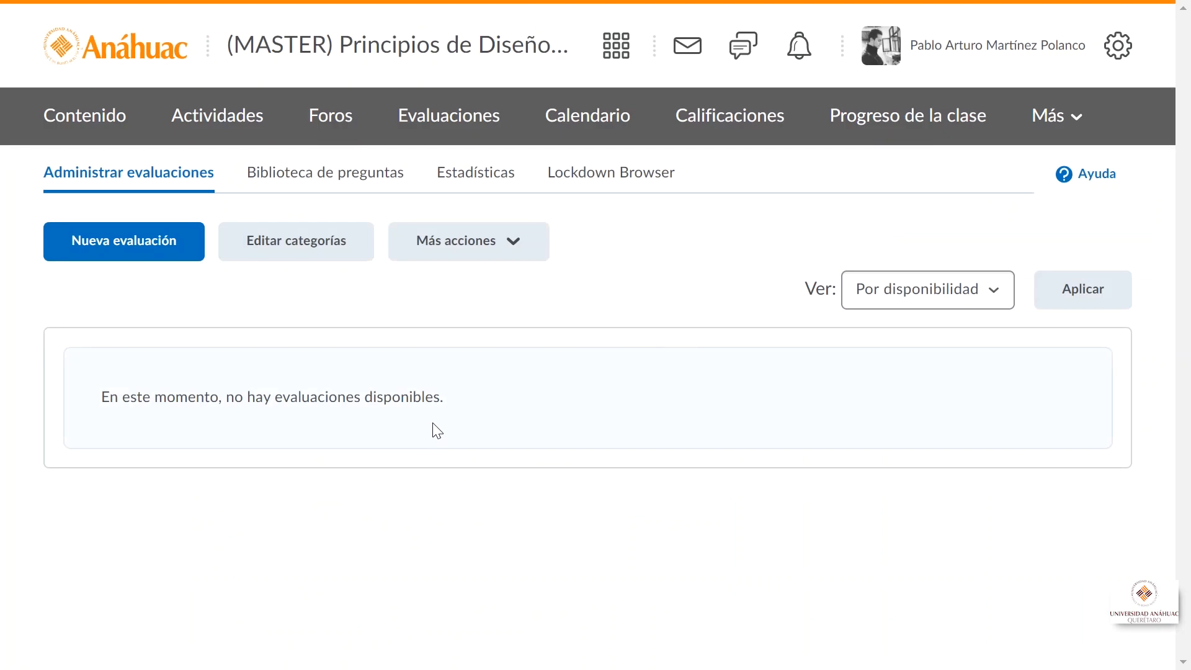